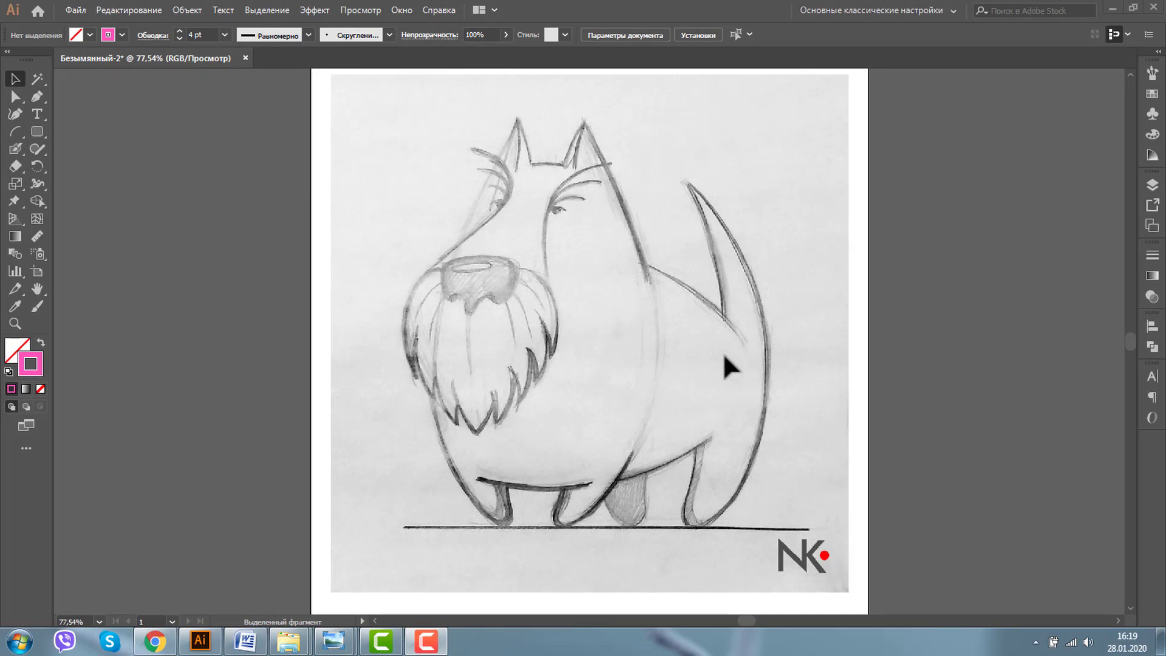
Lock the linked terrier sketch image in the Layers panel
left_click(610, 242)
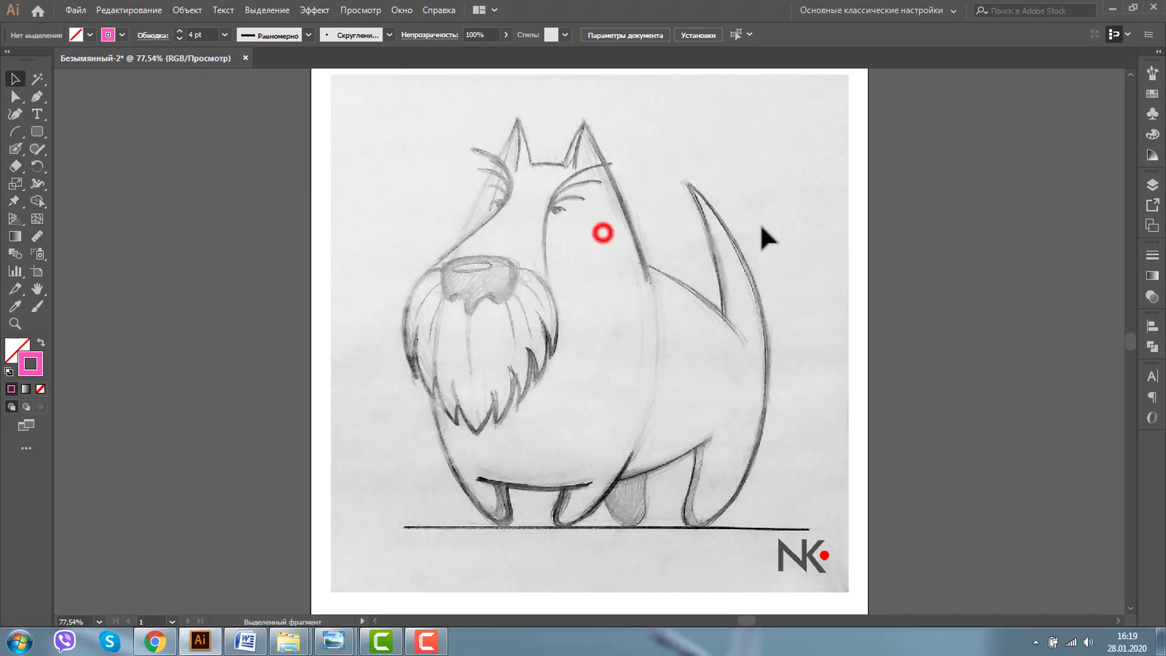
left_click(1152, 185)
left_click(989, 194)
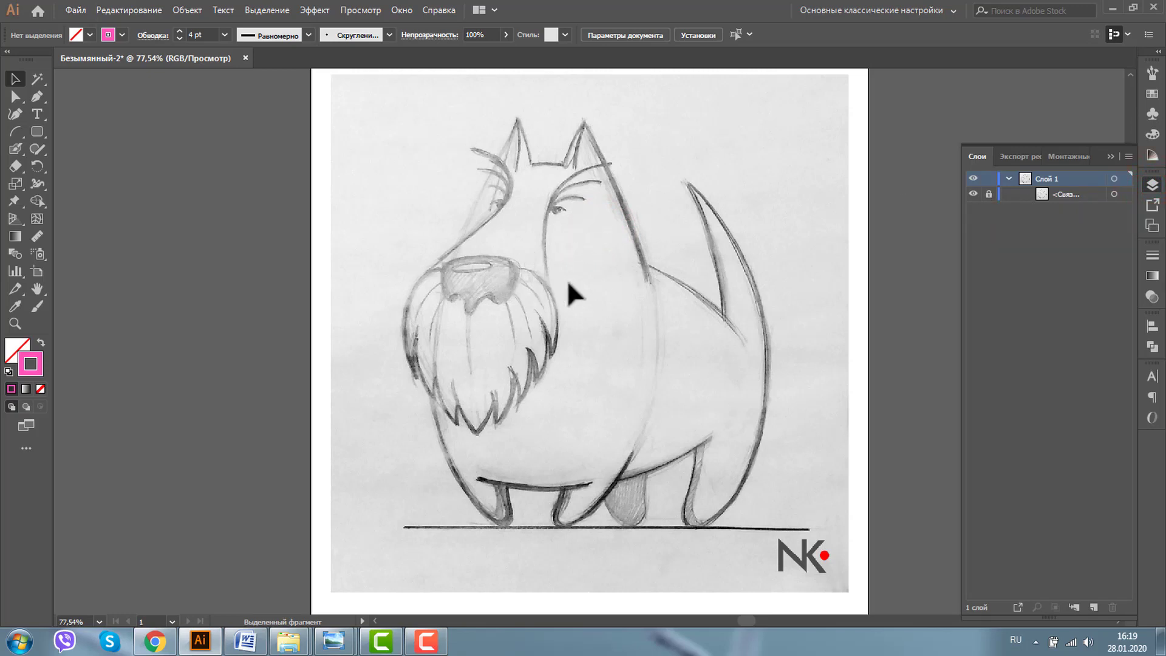
left_click(1107, 156)
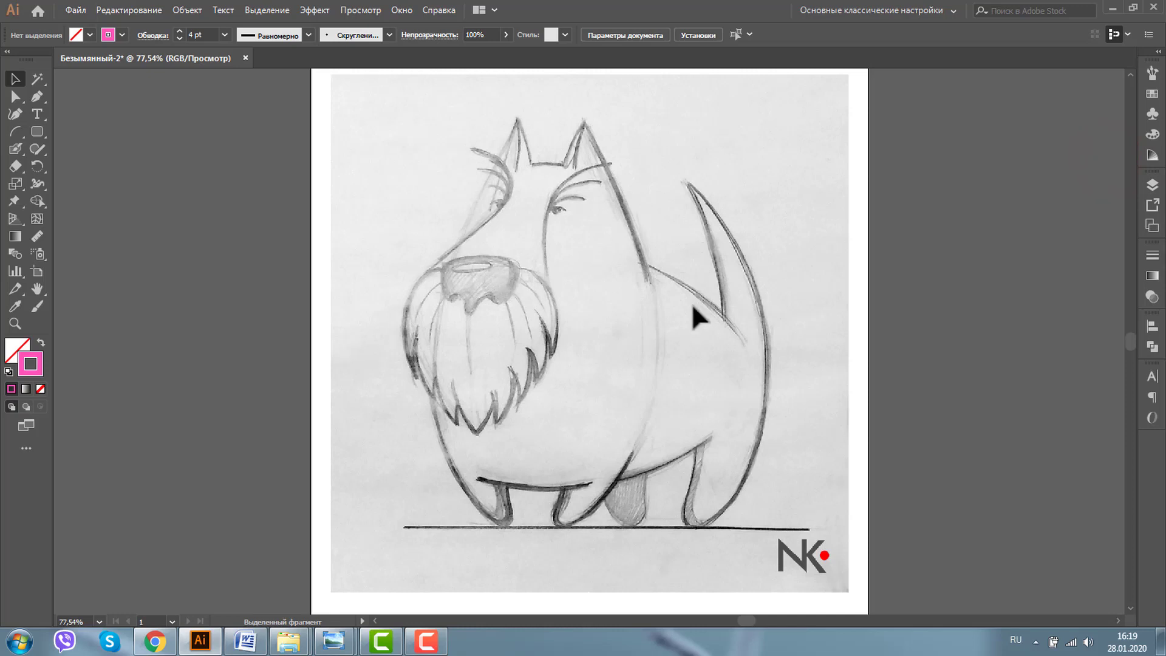
Draw a 369 px pink arc with the Arc tool across the terrier's head and beard
left_click(18, 133)
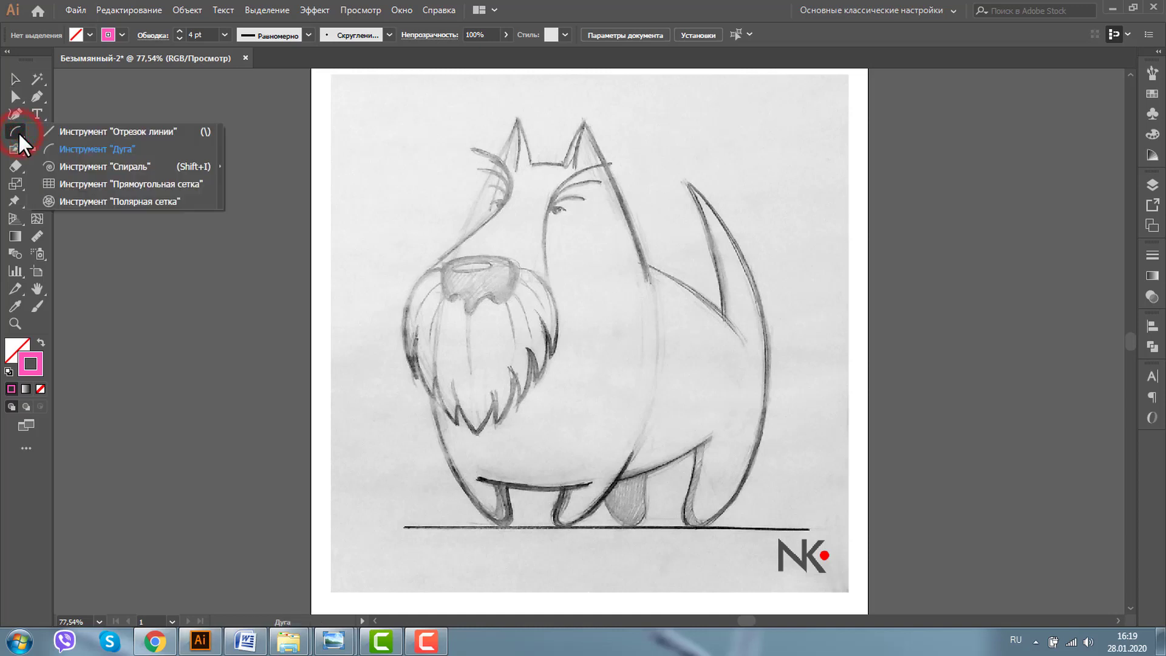
left_click(83, 150)
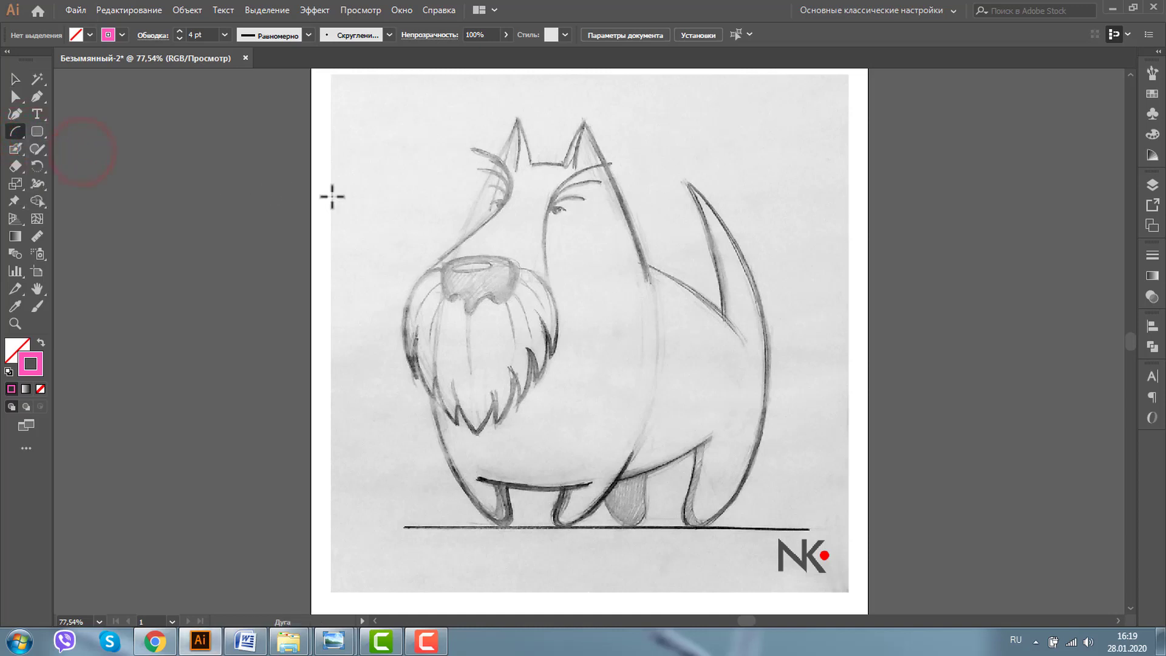
left_click_drag(590, 306, 590, 346)
left_click_drag(416, 215, 621, 367)
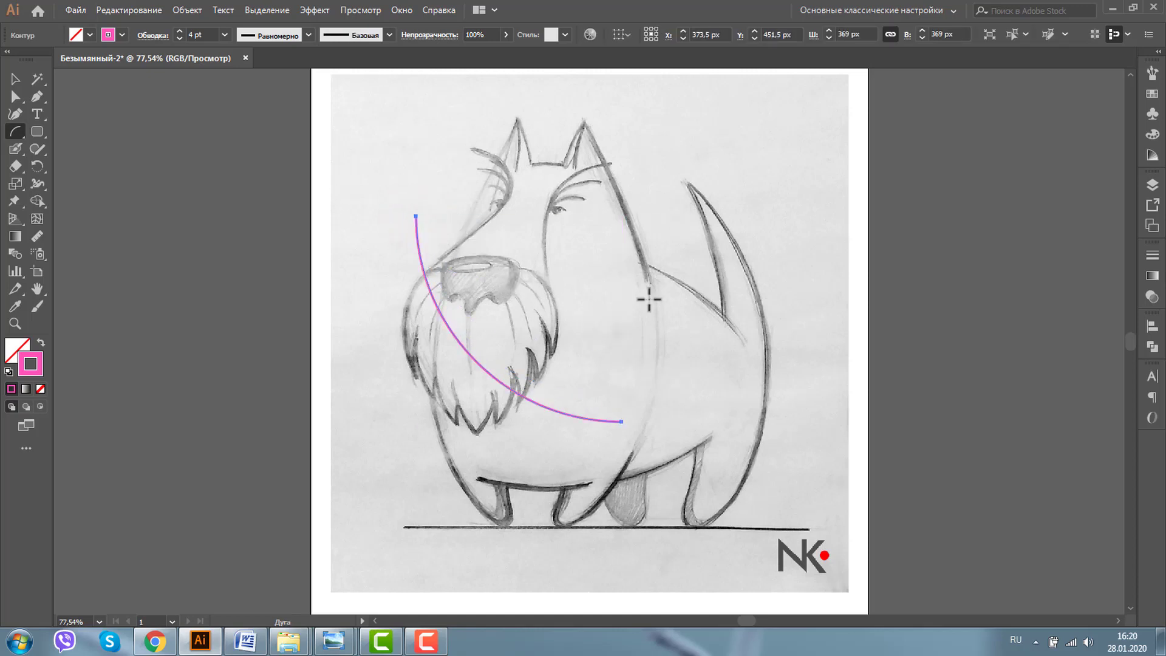
left_click(16, 80)
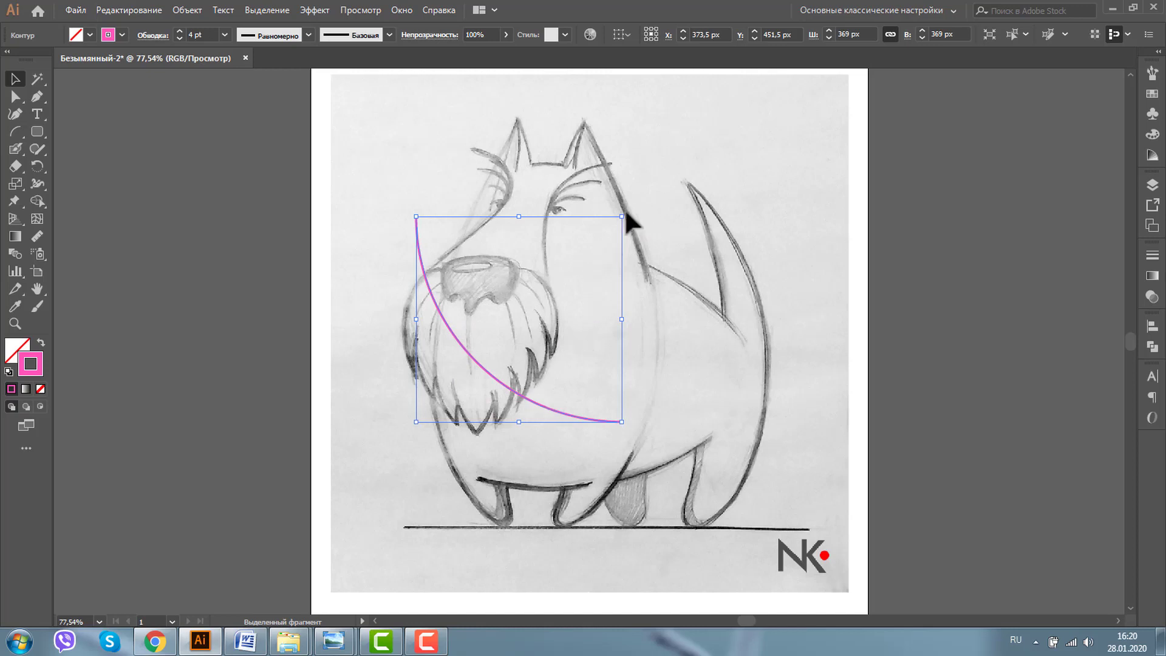
Rotate the arc upright, then enlarge and position it just outside the tail
left_click_drag(626, 210, 432, 336)
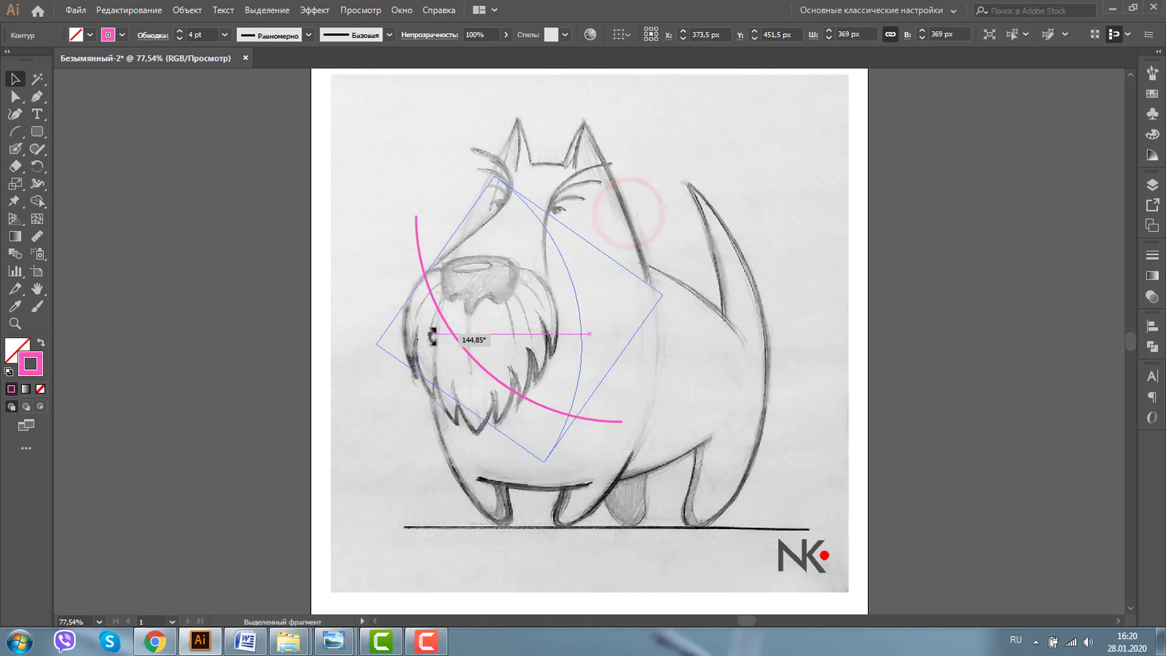
left_click_drag(573, 283, 763, 302)
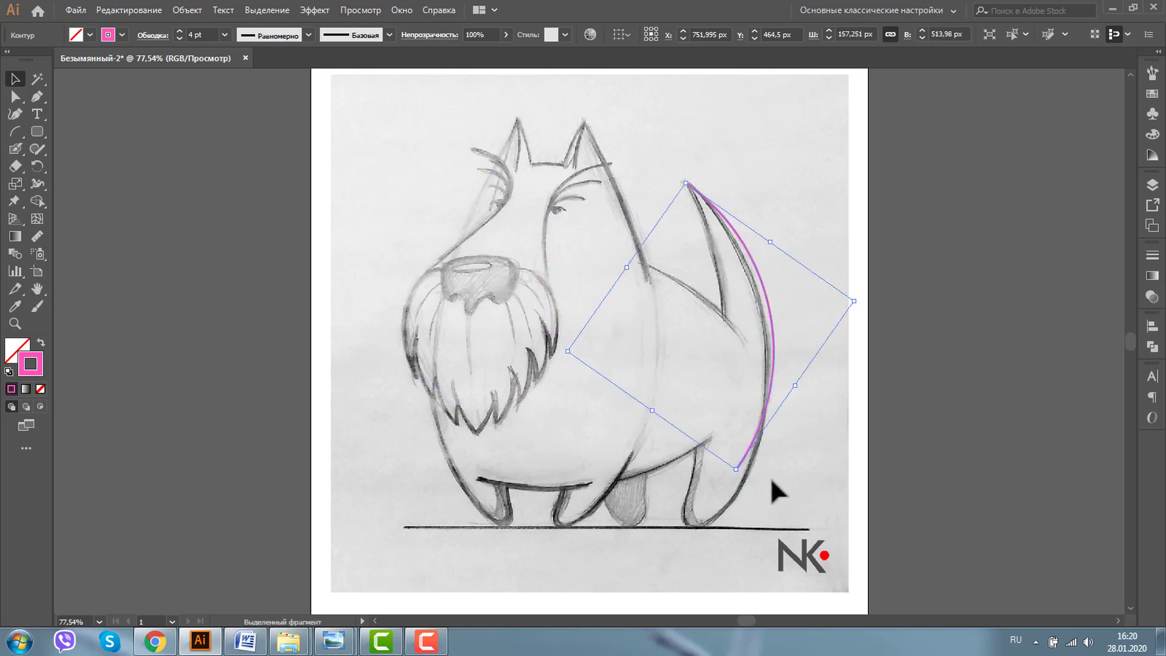
left_click_drag(795, 386, 833, 458)
key("ctrl+z")
left_click_drag(852, 301, 920, 300)
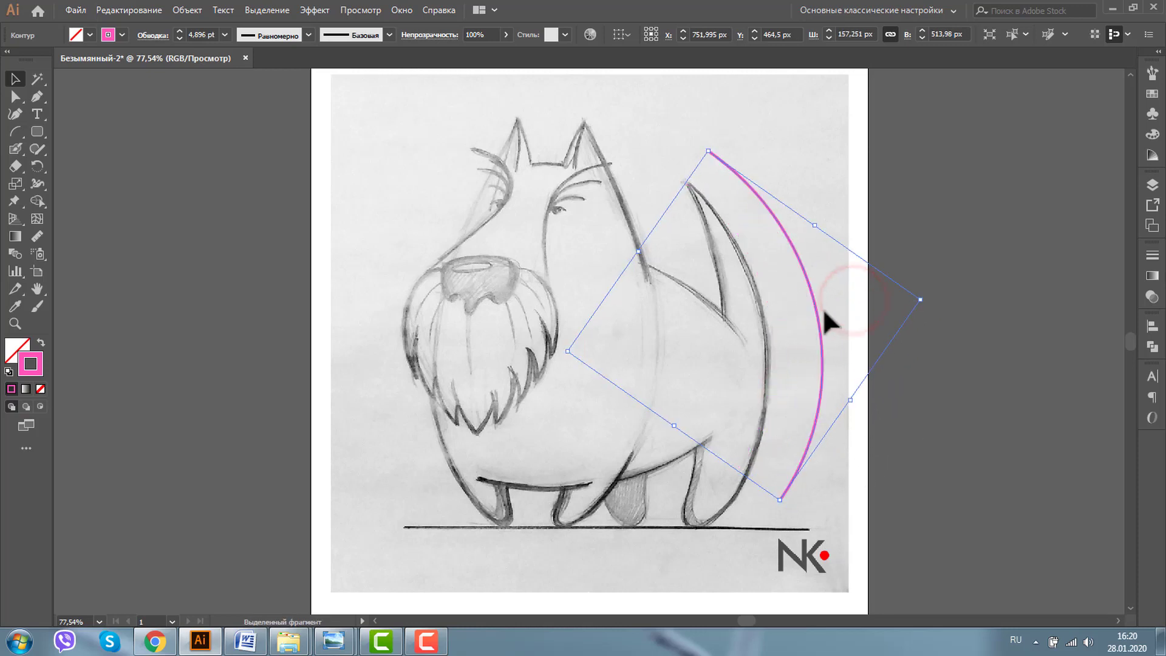
left_click_drag(815, 305, 773, 328)
left_click_drag(884, 318, 880, 345)
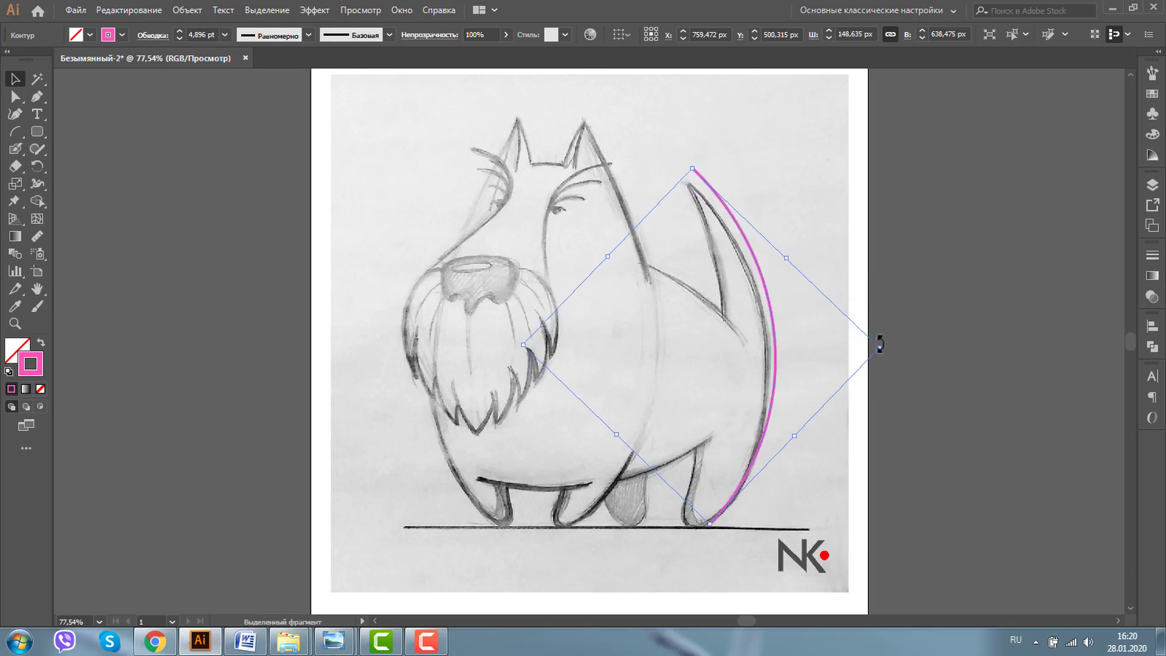
left_click_drag(880, 347, 932, 348)
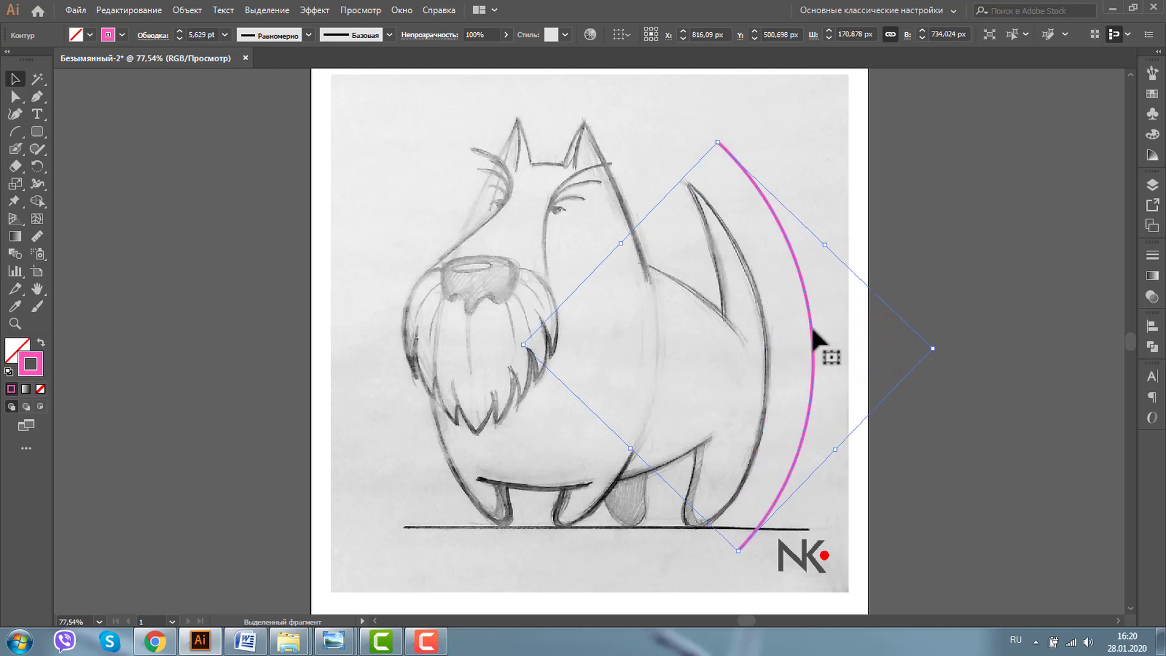
mouse_move(812, 329)
left_mouse_down()
mouse_move(778, 329)
mouse_move(761, 345)
mouse_move(457, 365)
left_mouse_up()
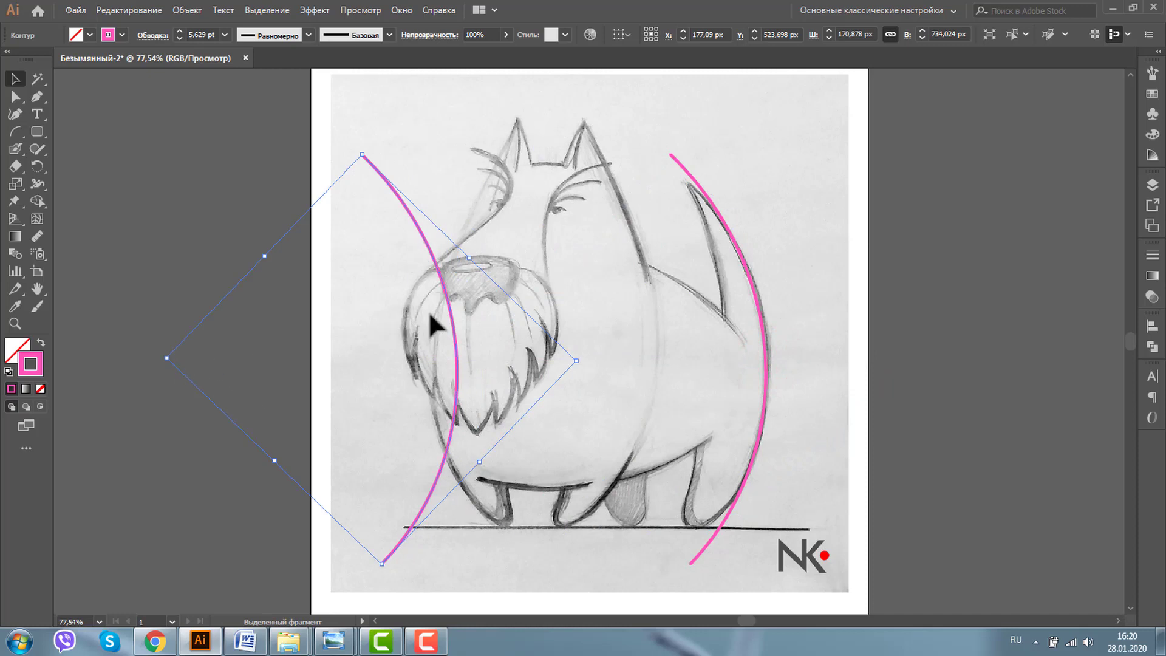
Alt-drag arc copies down the dog's middle and left of the beard
right_click(448, 311)
left_click(986, 303)
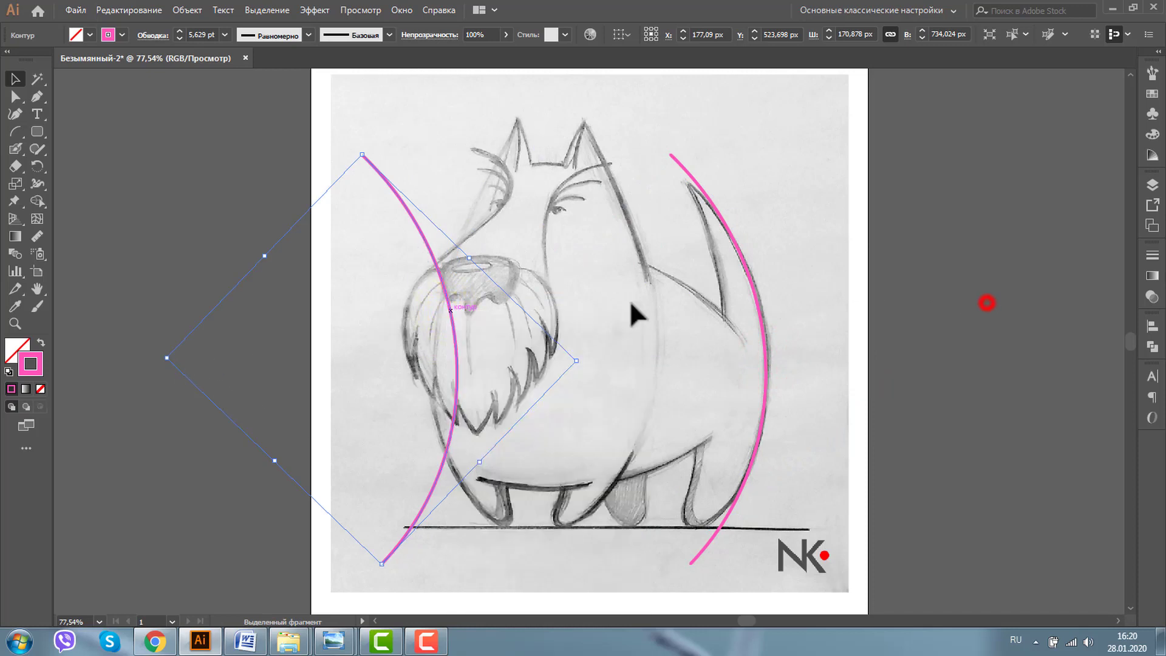
mouse_move(450, 303)
left_mouse_down()
mouse_move(654, 290)
mouse_move(649, 260)
left_mouse_up()
left_click_drag(658, 335, 457, 334, "alt")
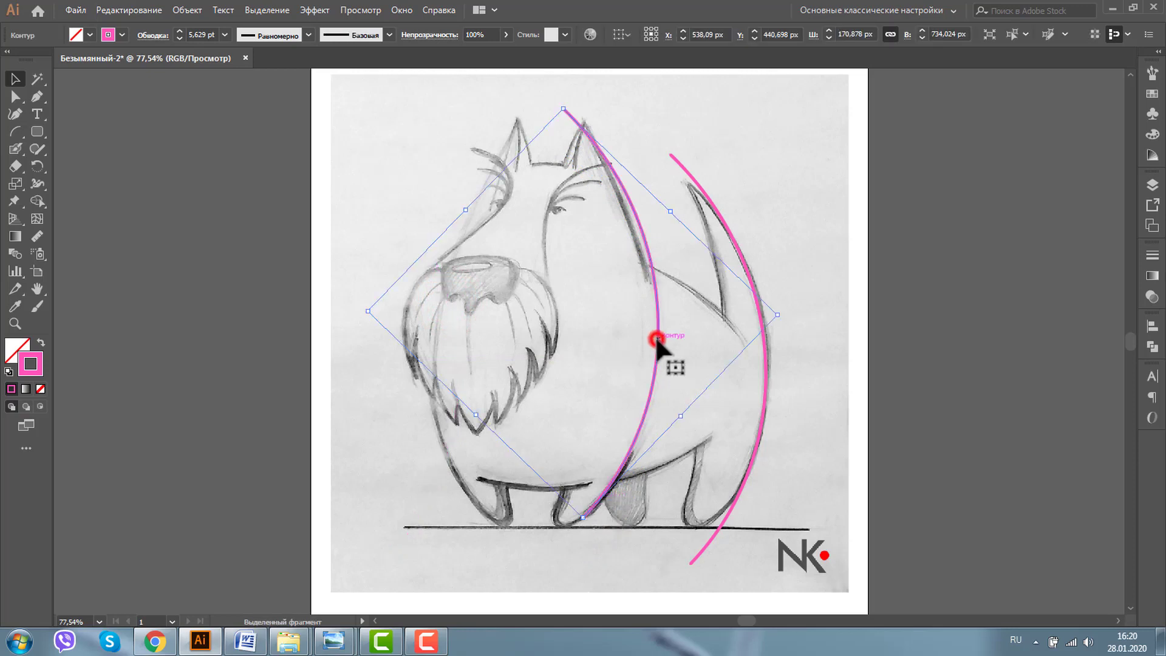
Reflect the left arc copy vertically along the face and nudge the middle arc down
right_click(457, 334)
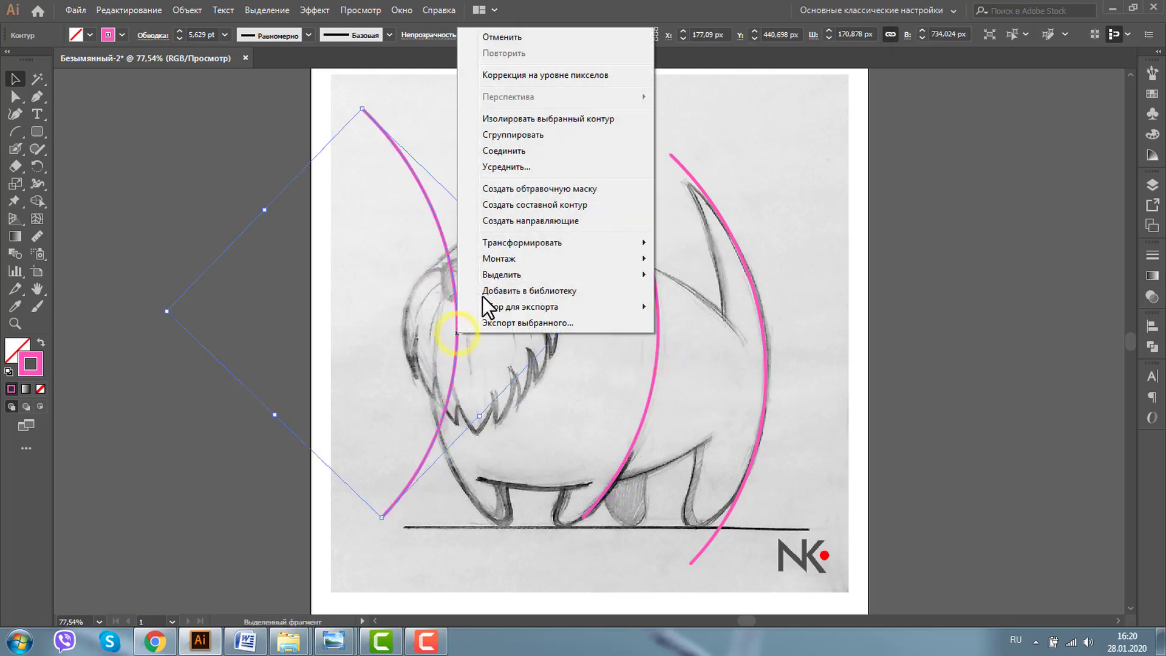
mouse_move(523, 243)
left_click(712, 294)
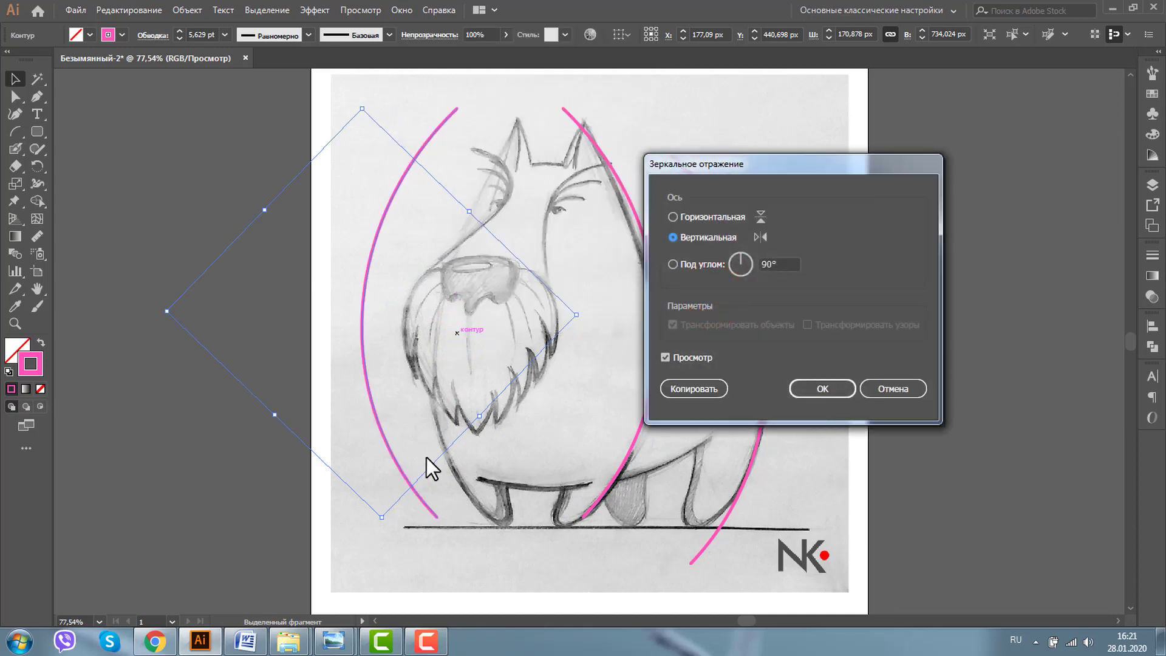
left_click(804, 390)
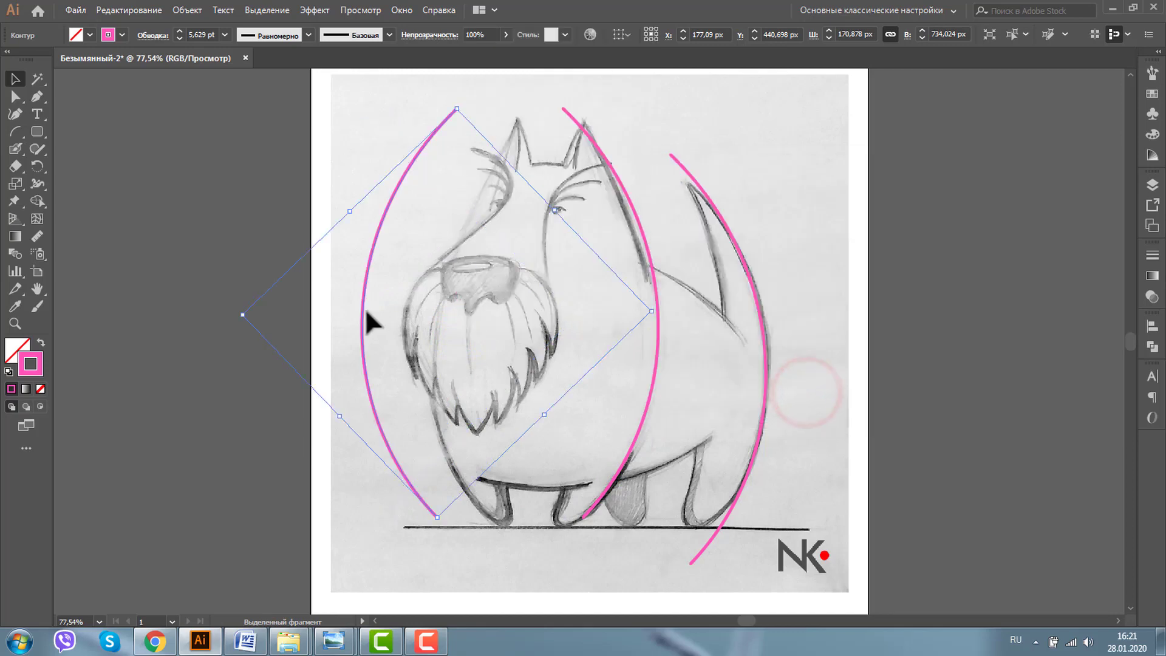
mouse_move(362, 311)
left_mouse_down()
mouse_move(439, 316)
mouse_move(425, 311)
left_mouse_up()
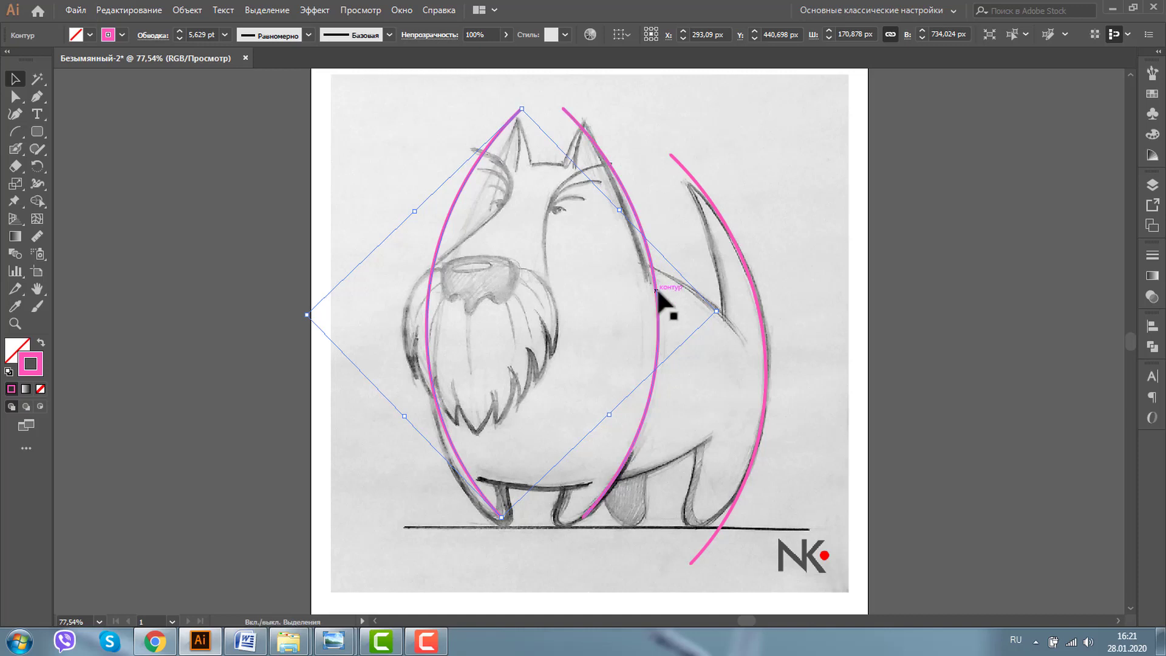
left_click_drag(654, 288, 668, 313)
Nudge the left arc into place and Alt-drag a tail arc copy over the beard
left_click(930, 406)
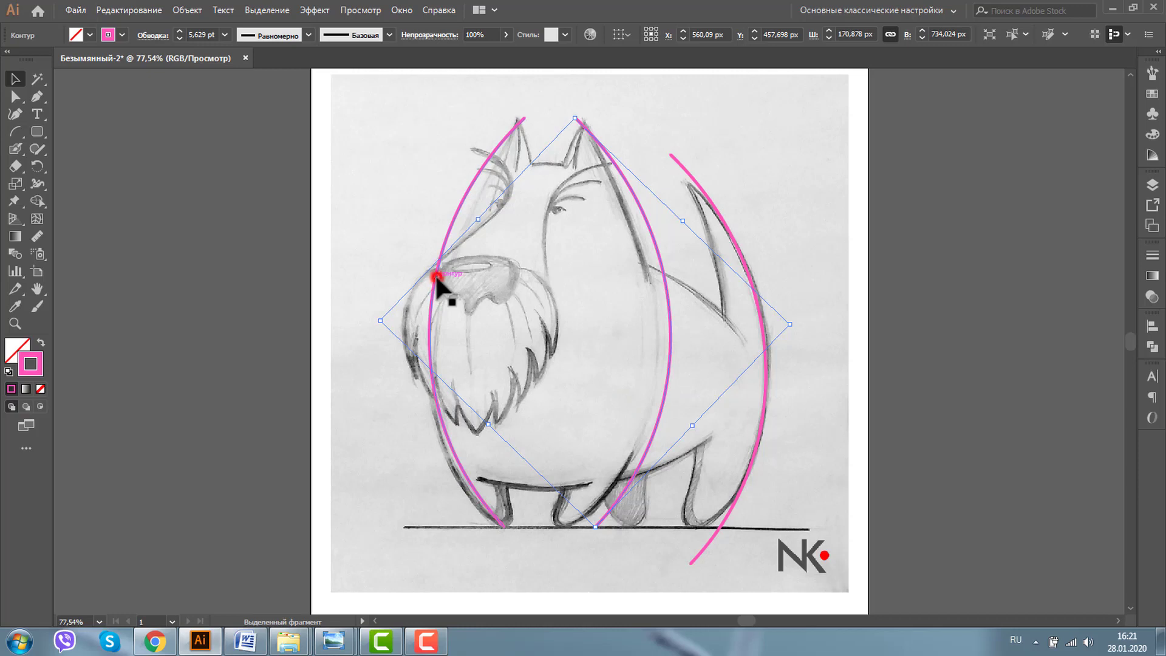
left_click_drag(436, 275, 428, 274)
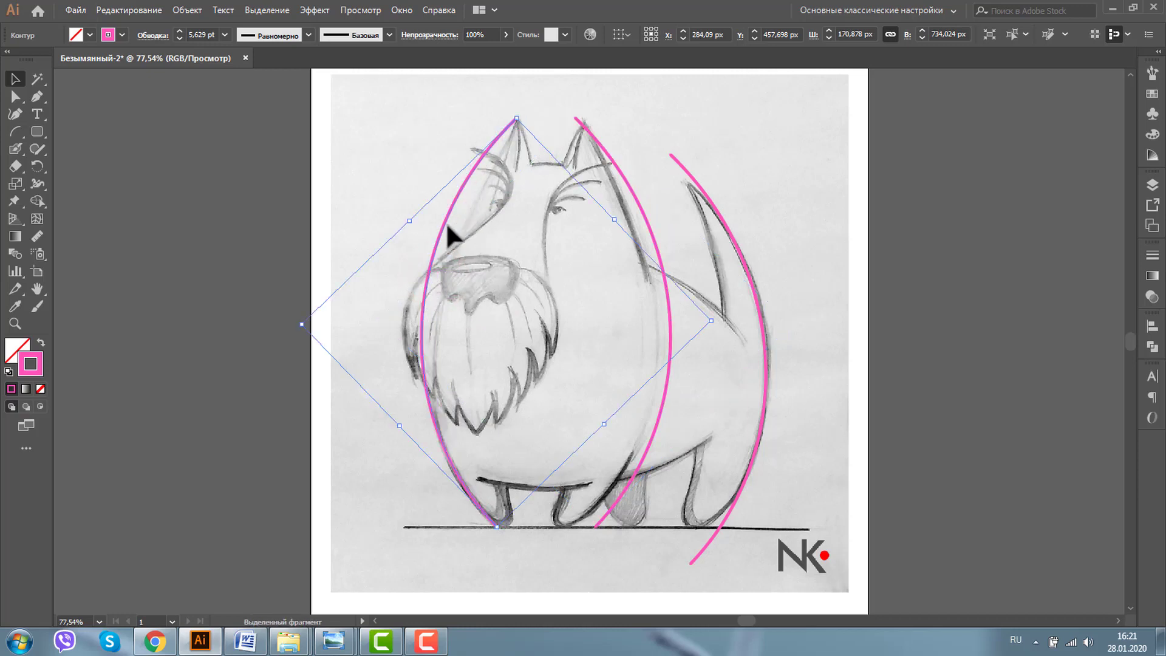
key("ctrl+z")
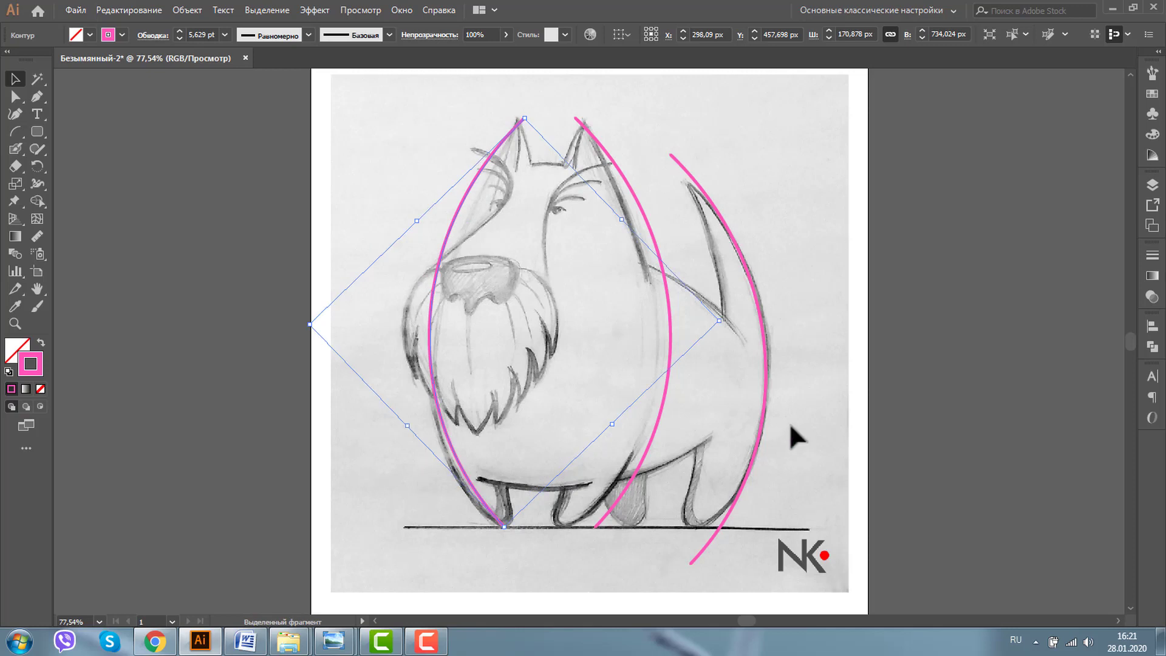
left_click_drag(766, 389, 571, 371)
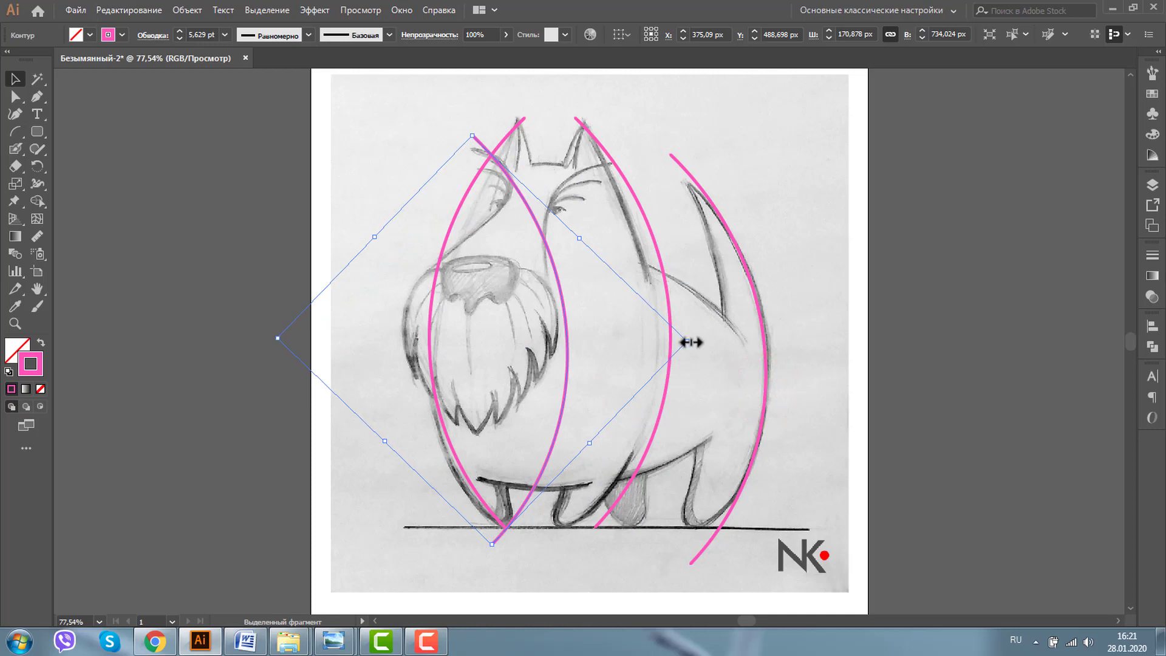
Turn the copied arc sideways, narrow it, and fit it along the belly
left_click_drag(696, 342, 479, 398)
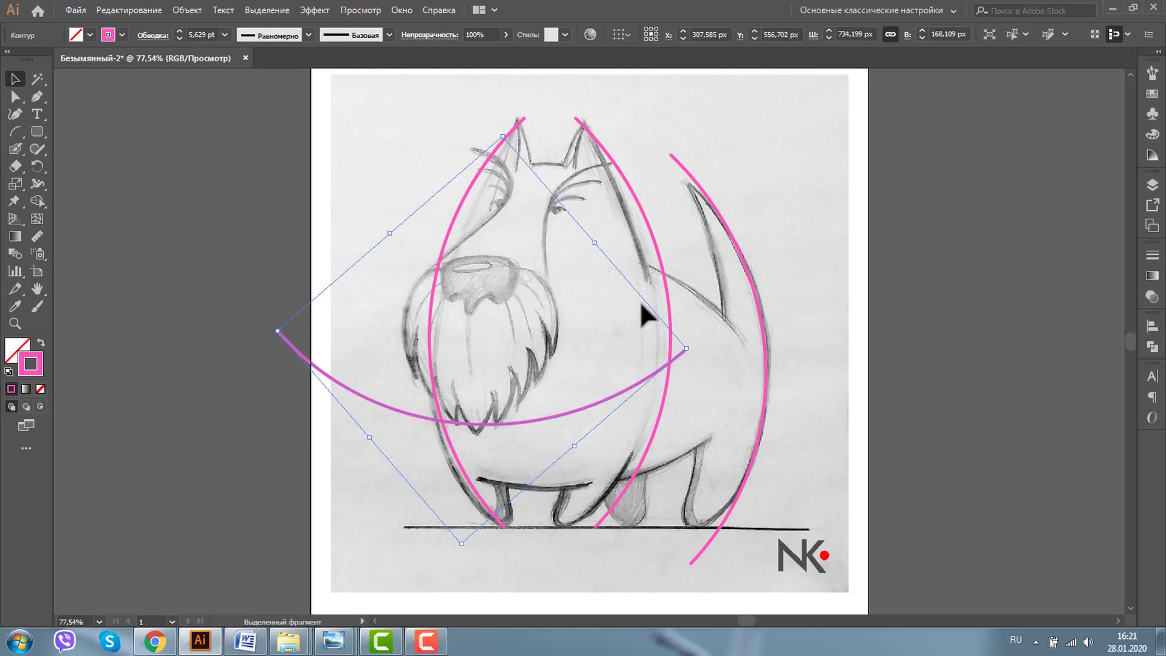
left_click_drag(685, 346, 622, 346)
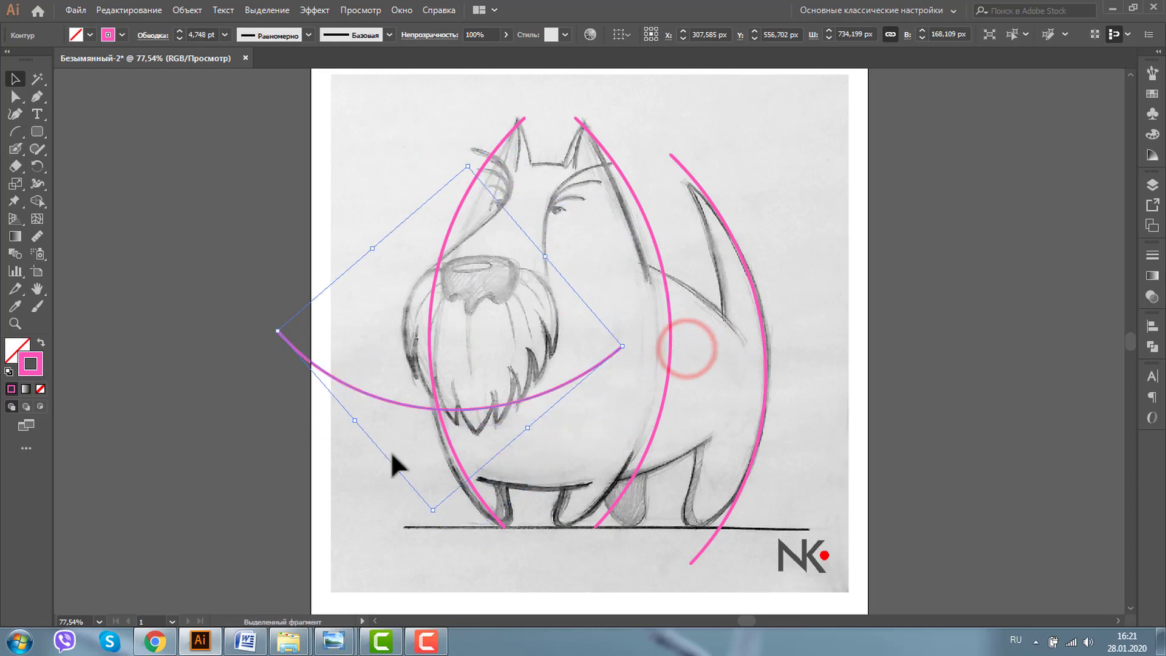
left_click_drag(388, 399, 538, 483)
left_click_drag(774, 426, 769, 385)
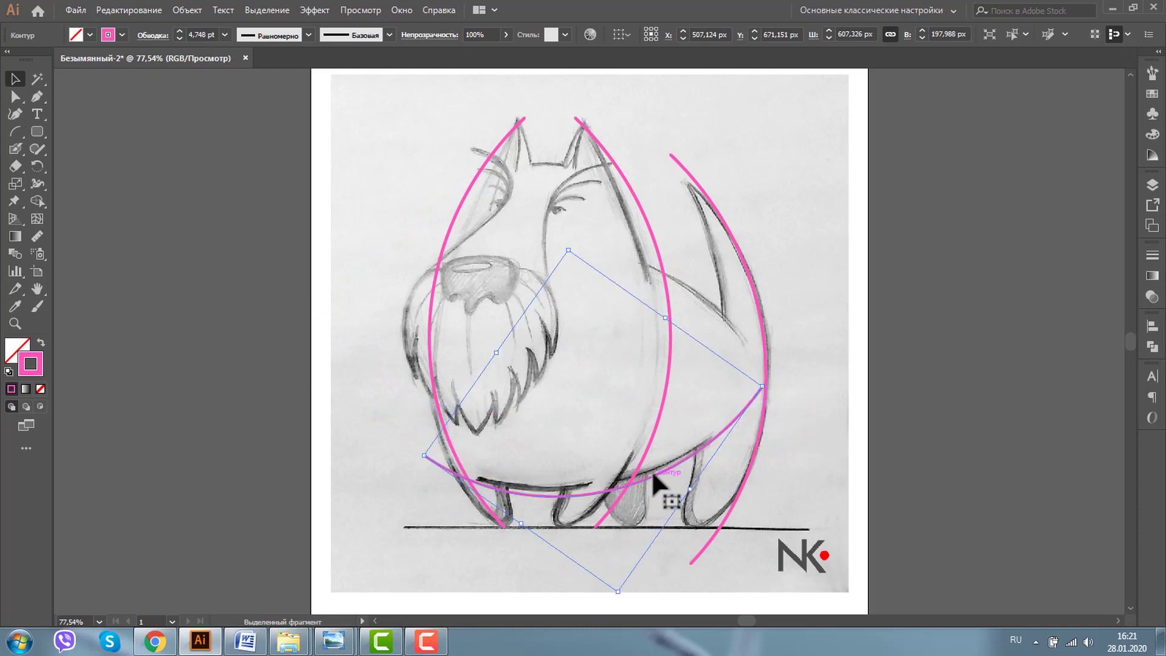
Duplicate the belly arc upward and rotate it across the upper body toward the tail
left_click_drag(653, 475, 576, 326)
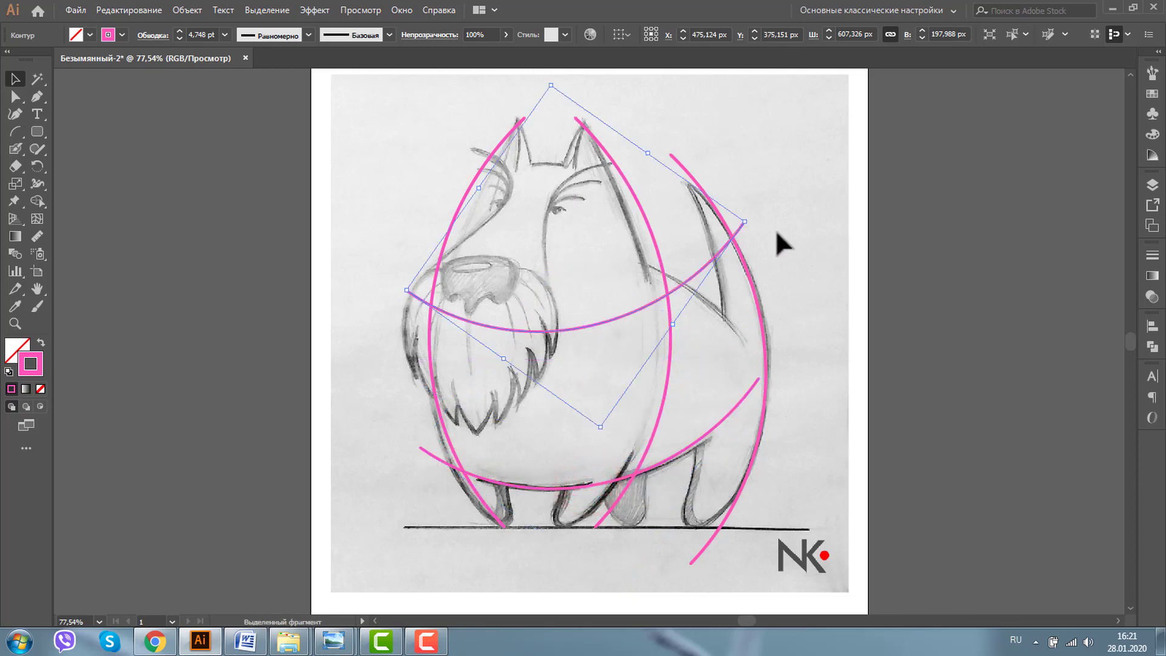
left_click_drag(753, 222, 410, 166)
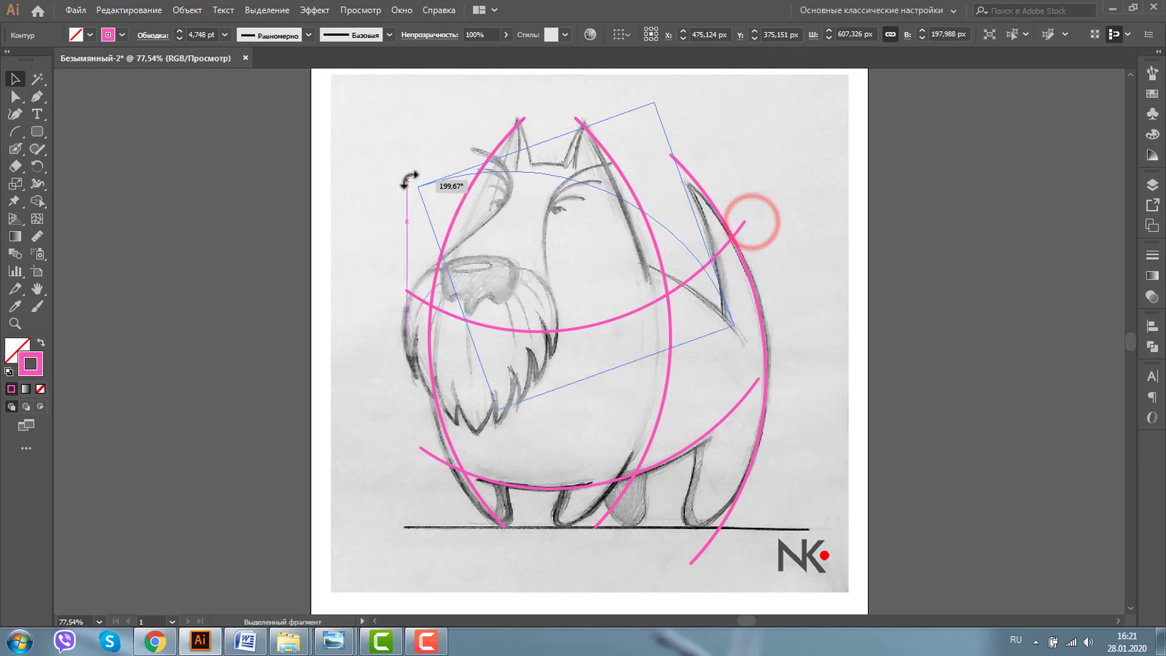
left_click_drag(524, 167, 582, 246)
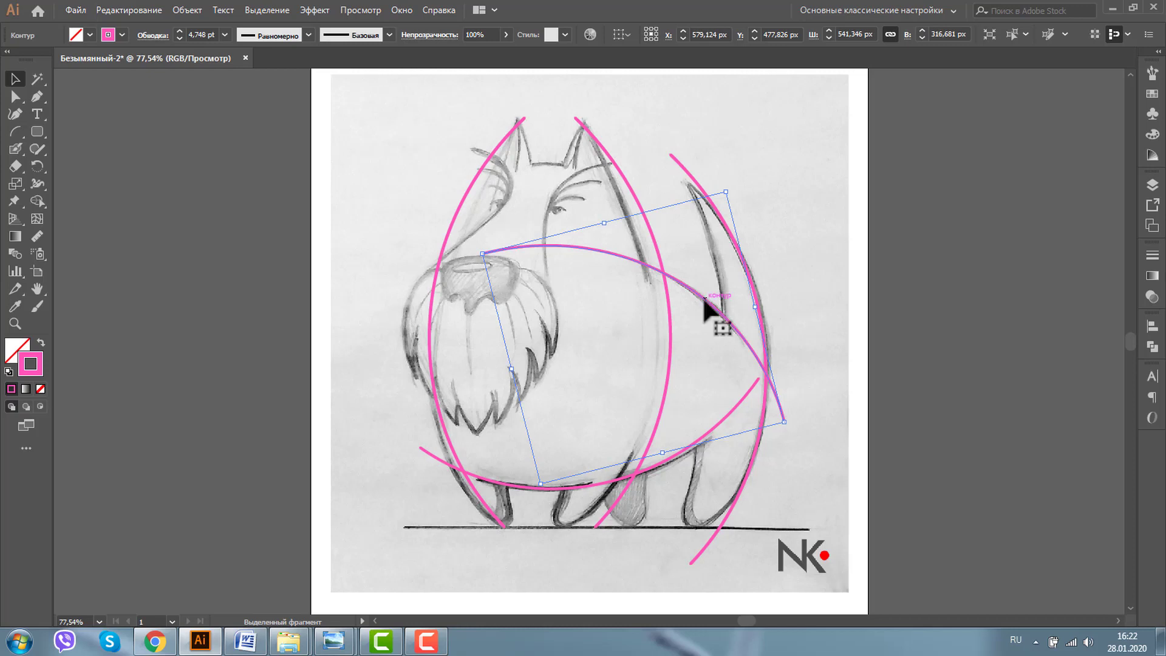
Copy and shrink an arc, move it to the ears, and rotate it along the left ear
left_click_drag(704, 300, 518, 221)
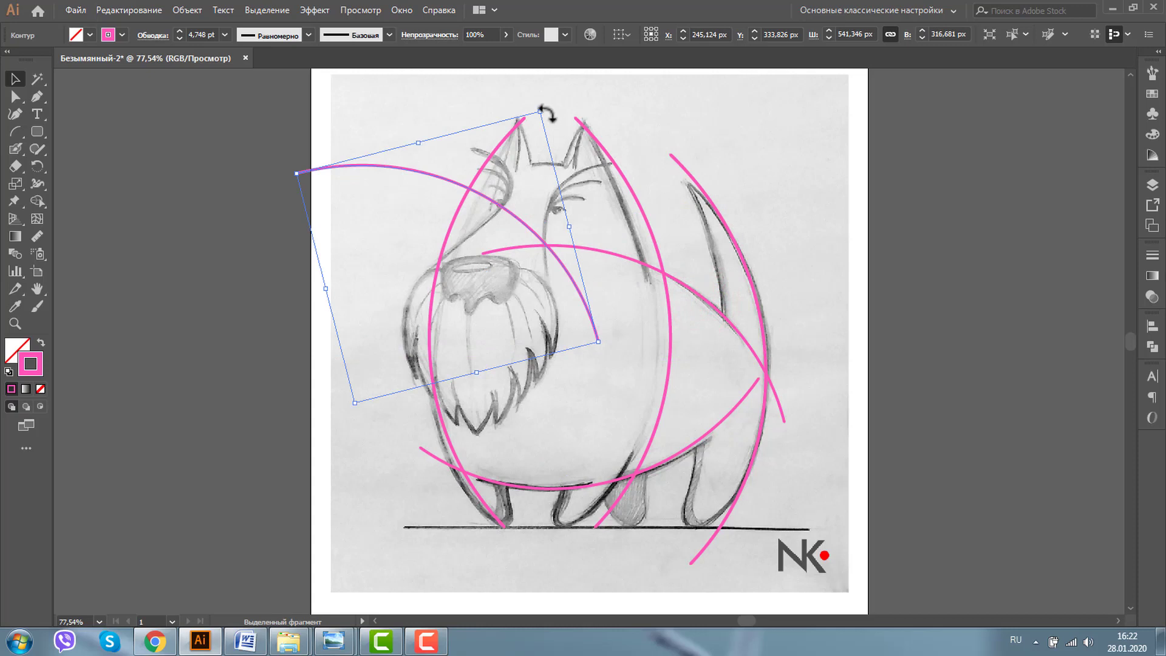
left_click_drag(540, 111, 436, 274)
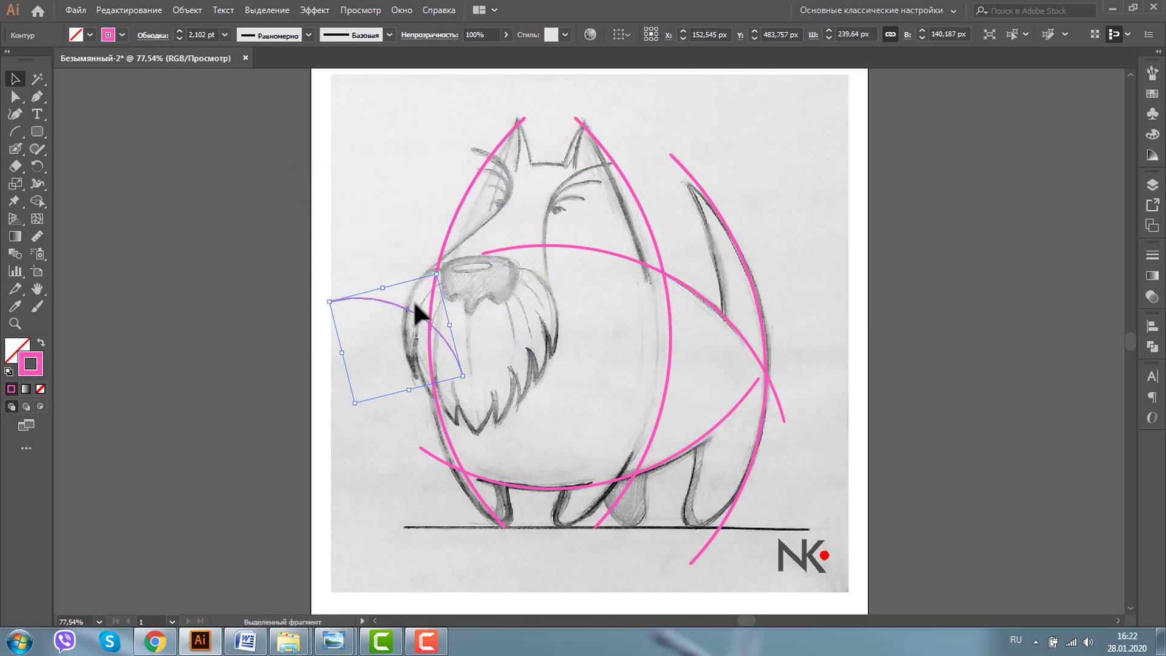
left_click_drag(391, 306, 509, 134)
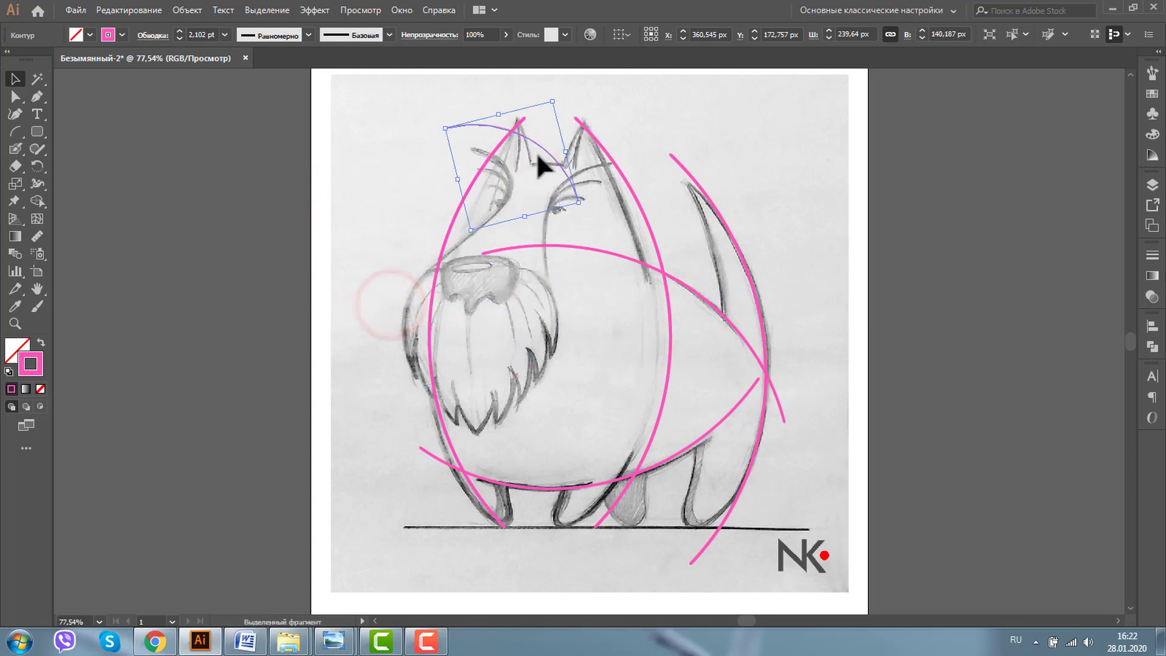
left_click(16, 323)
left_click_drag(394, 98, 639, 222)
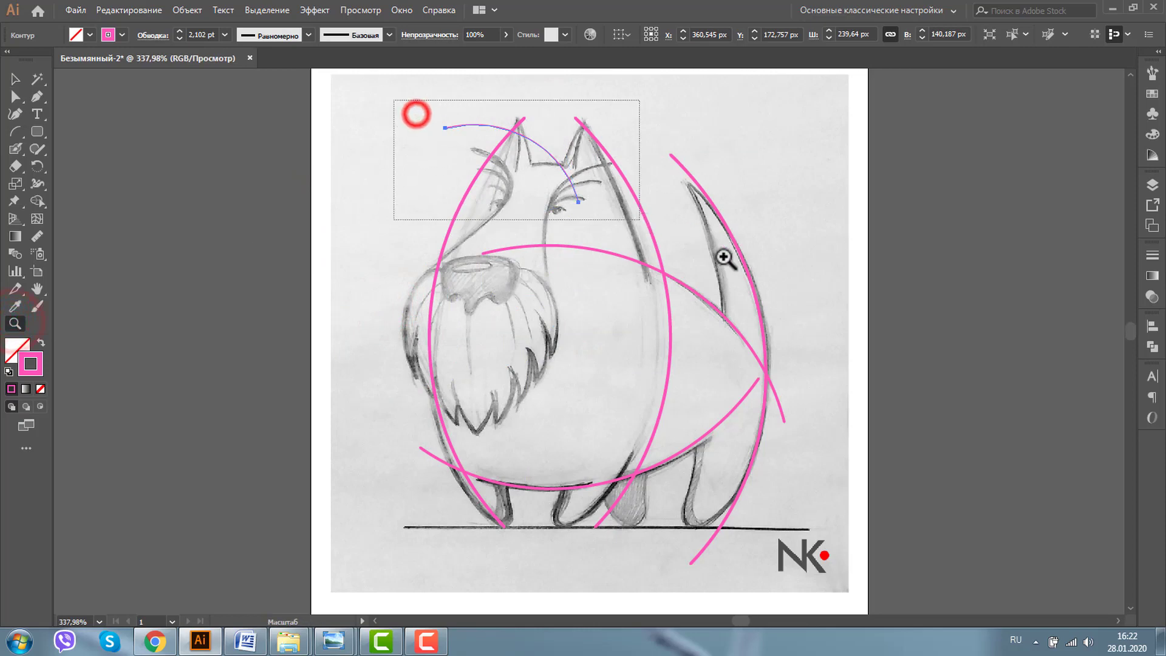
left_click(14, 79)
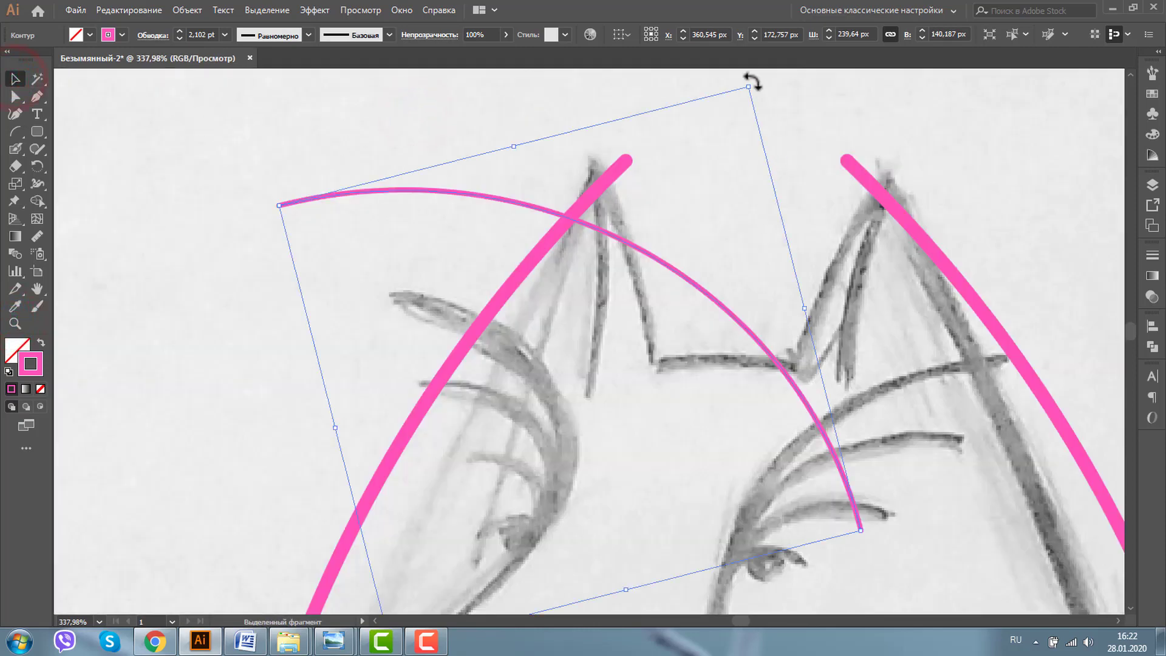
mouse_move(752, 80)
left_mouse_down()
mouse_move(687, 280)
mouse_move(639, 294)
left_mouse_up()
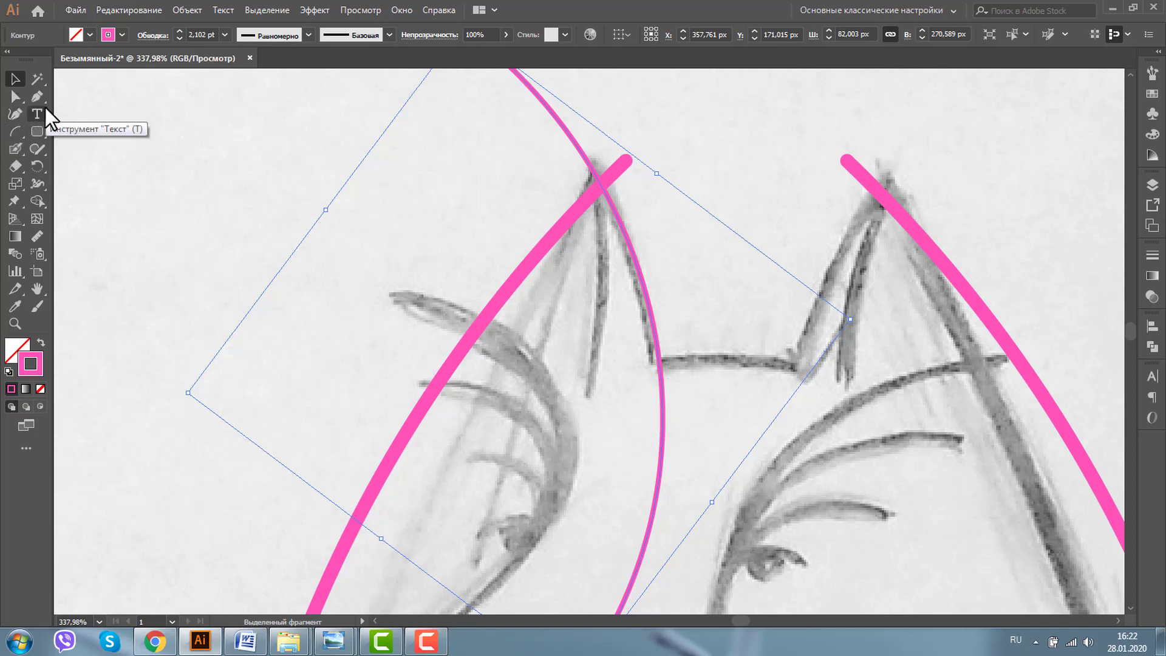
Add anchor points on the ear arc near the tip and lower on the curve
key("plus")
left_click(584, 157)
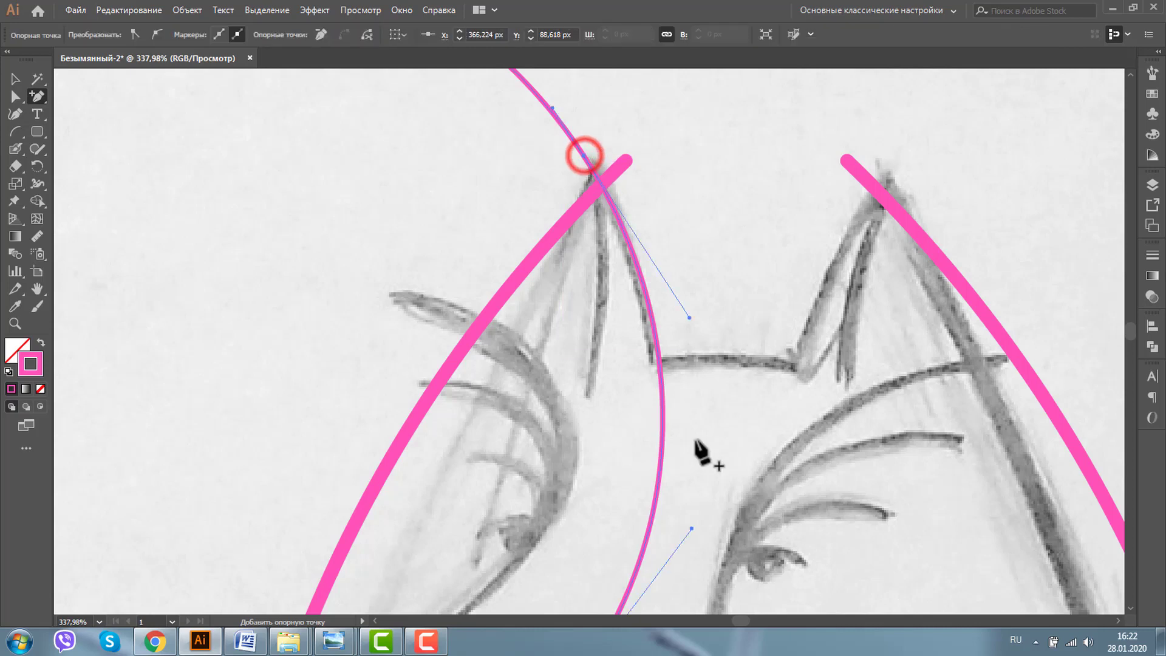
left_click(662, 418)
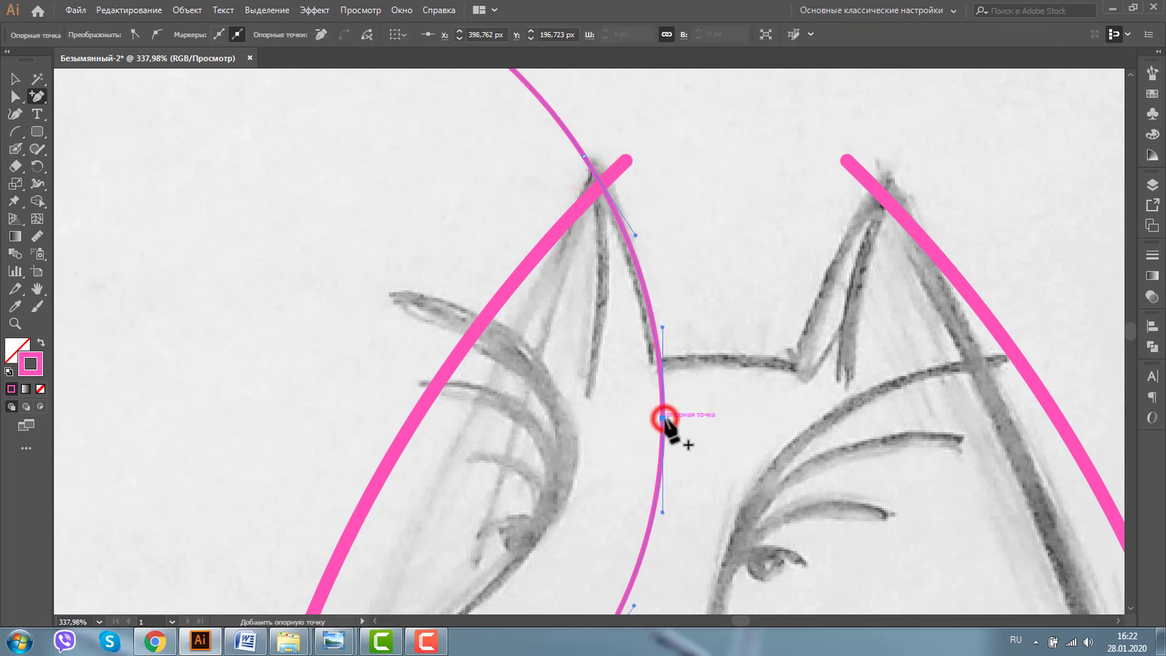
left_click(13, 323)
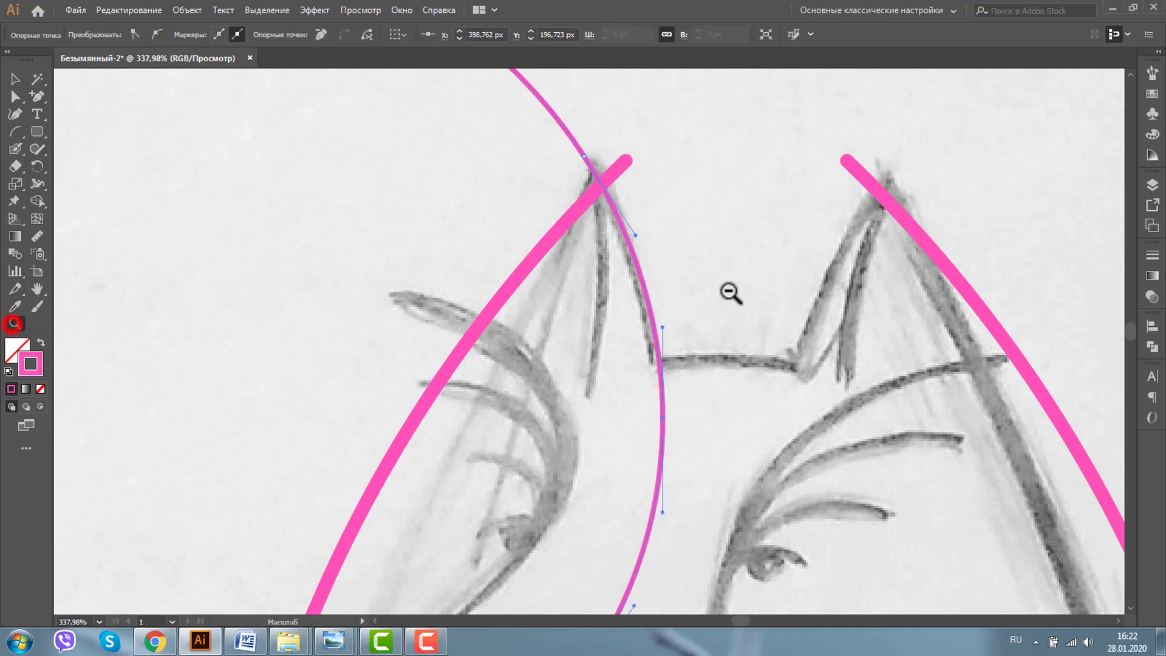
left_click(729, 292, "alt")
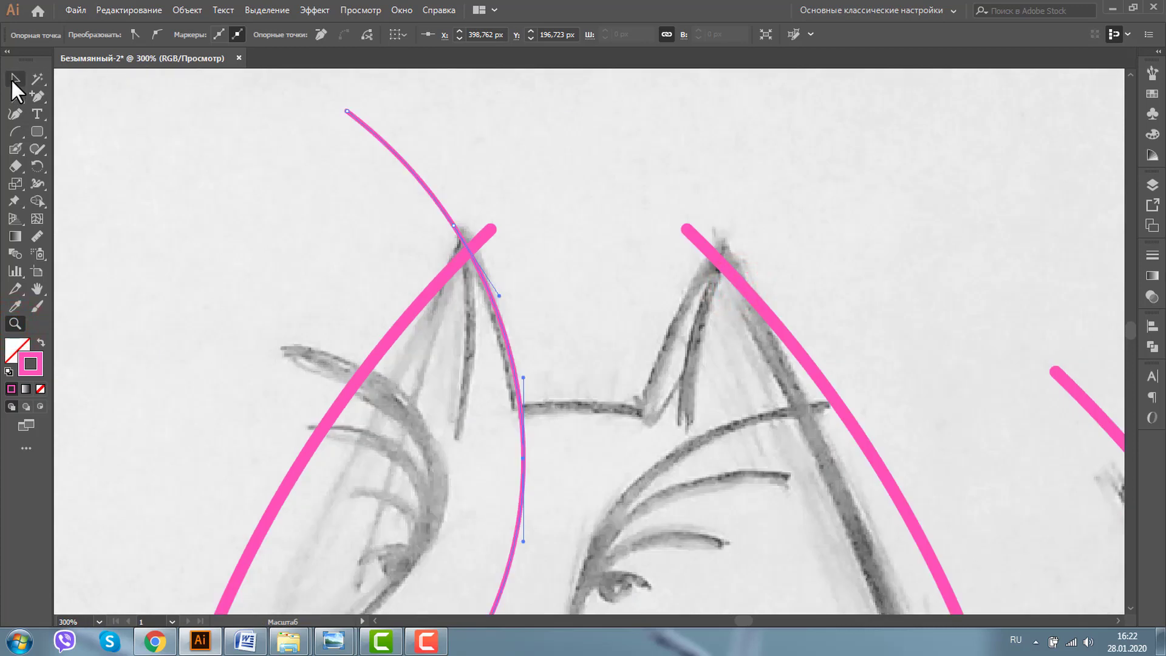
Delete the arc's top and bottom end anchors, leaving a short inner-ear curve
left_click(14, 95)
left_click(347, 112)
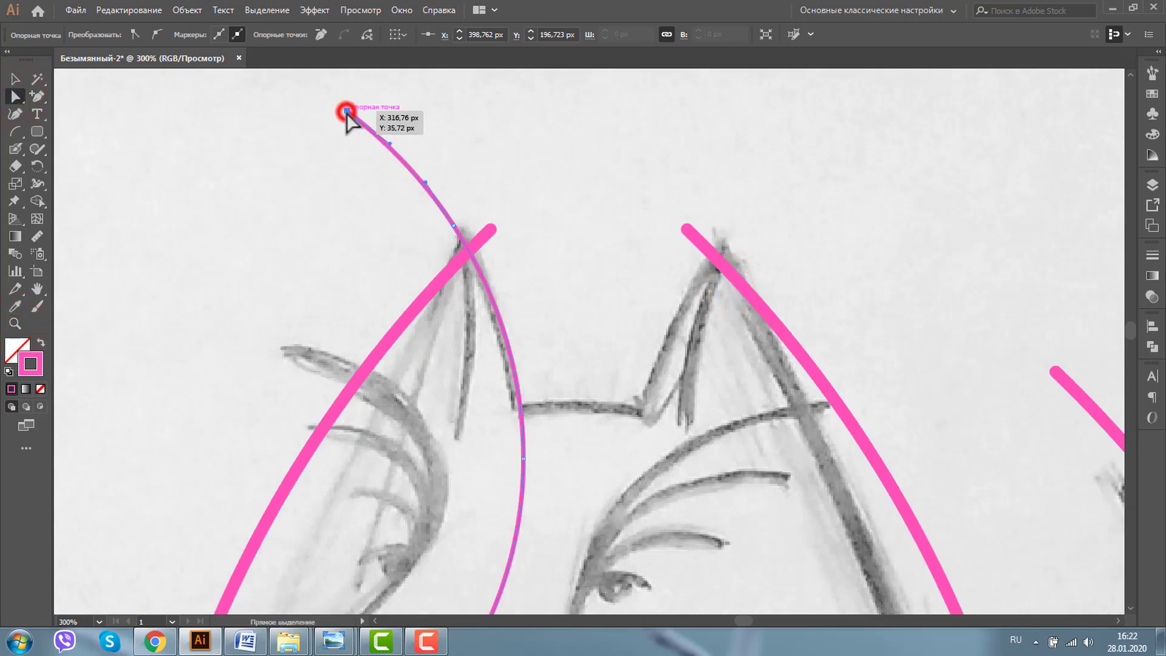
key("Delete")
left_click(1130, 606)
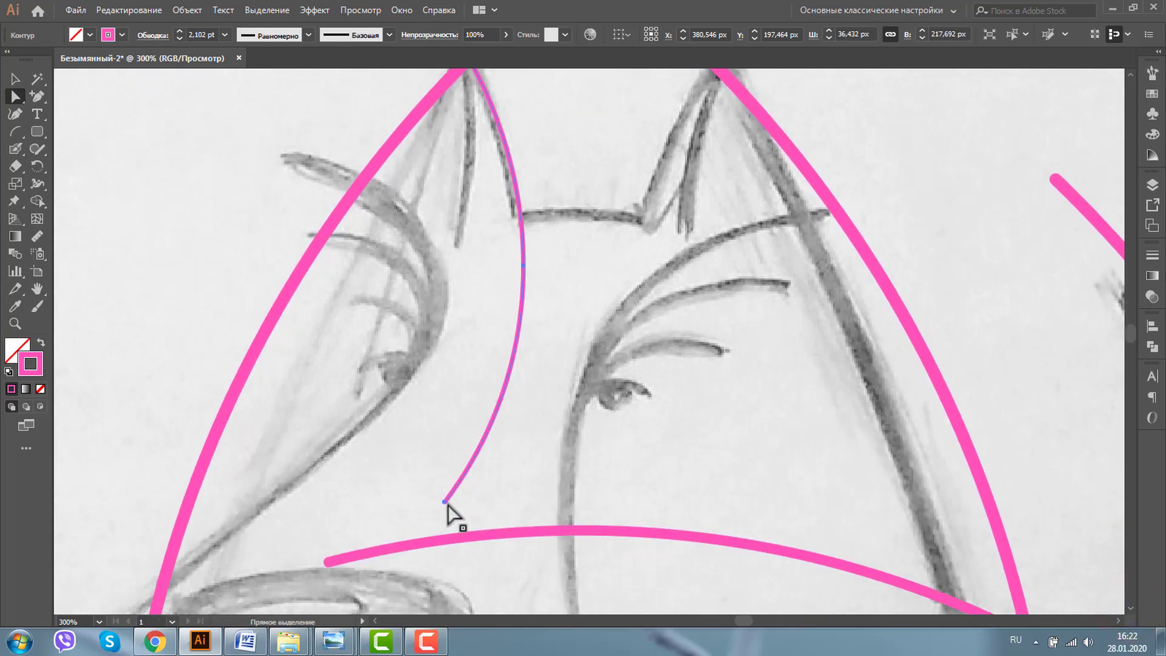
left_click(445, 502)
key("Delete")
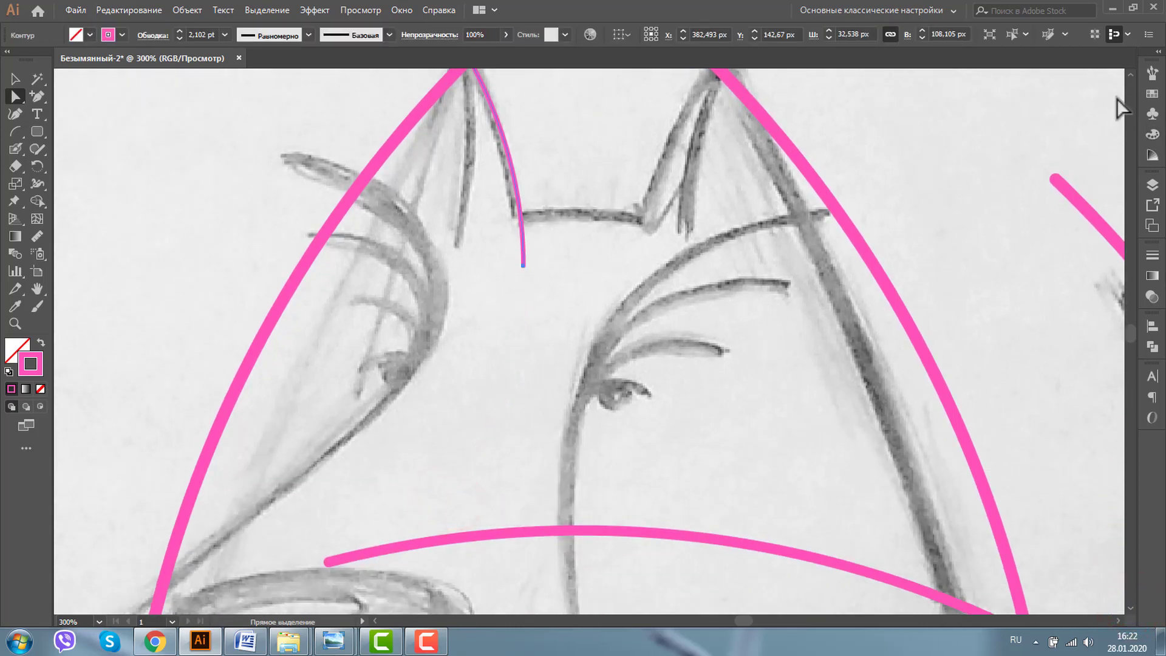
left_click(1130, 75)
Alt-drag a copy of the short curve 70 px to the right
left_click(12, 77)
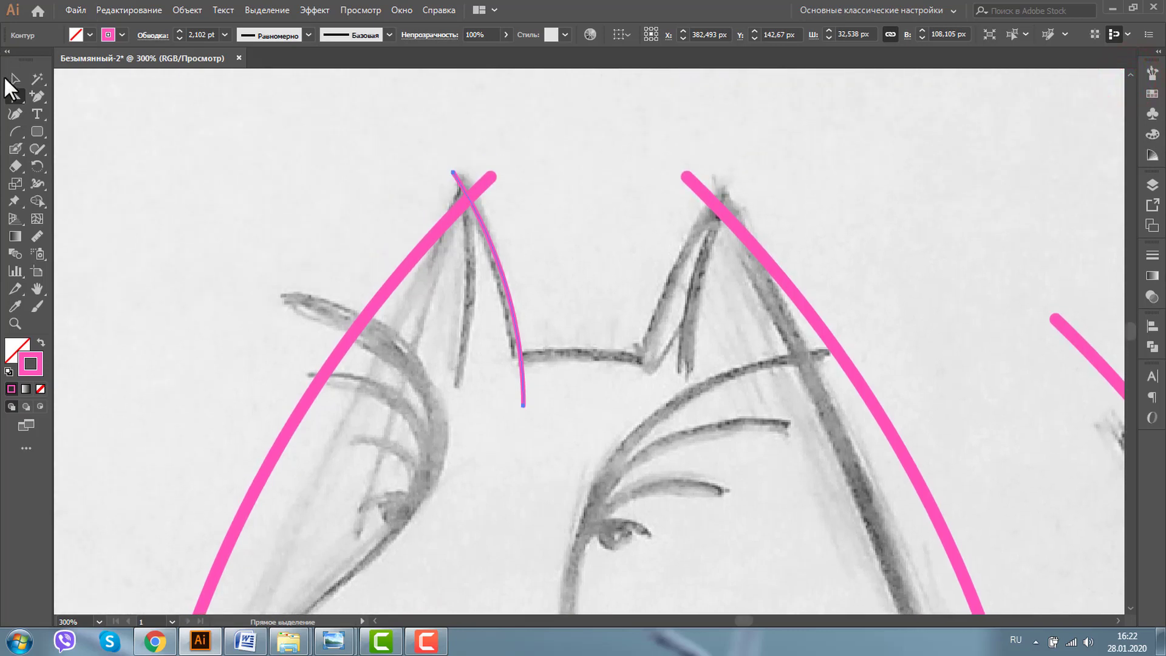
left_click_drag(502, 272, 654, 272)
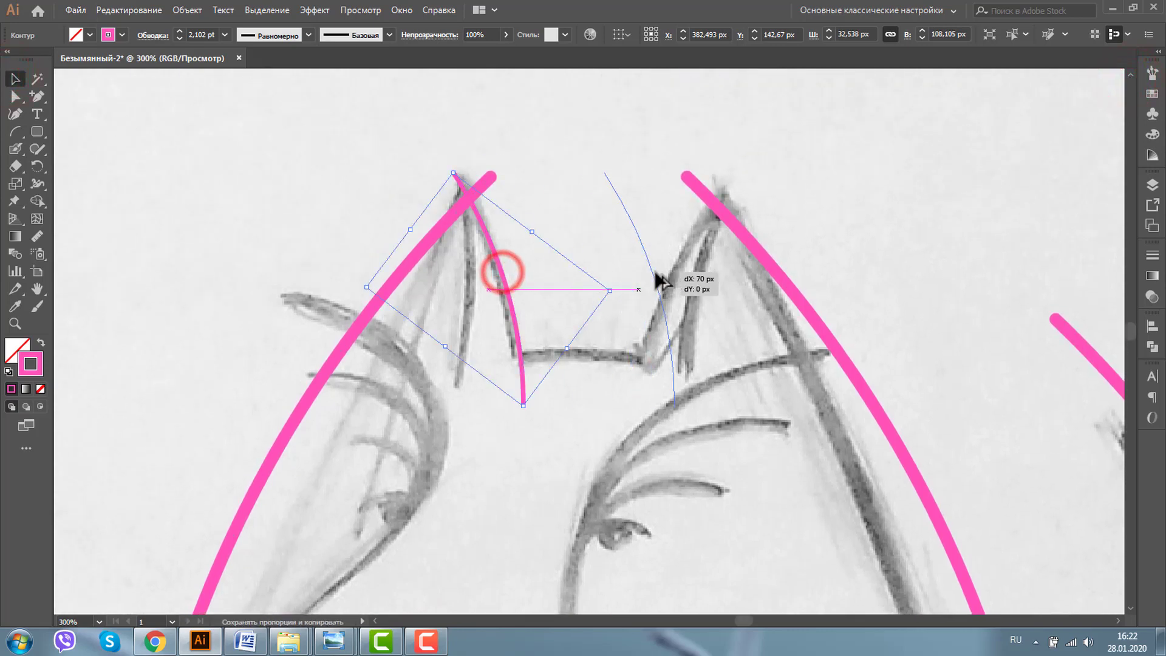
right_click(654, 272)
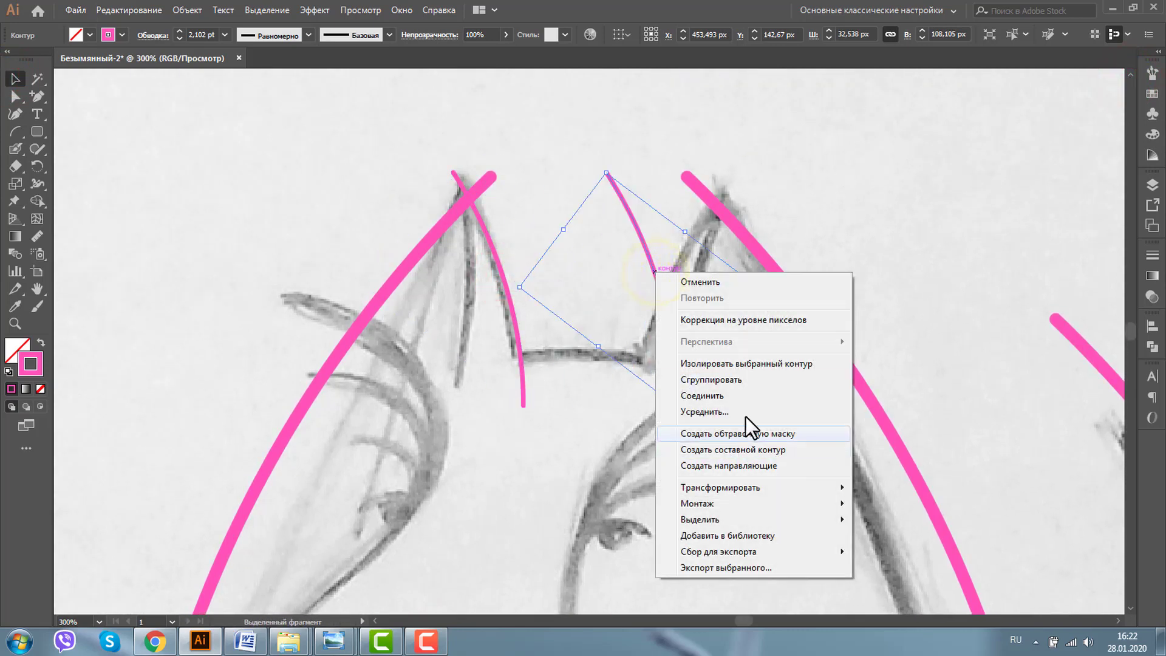
mouse_move(719, 487)
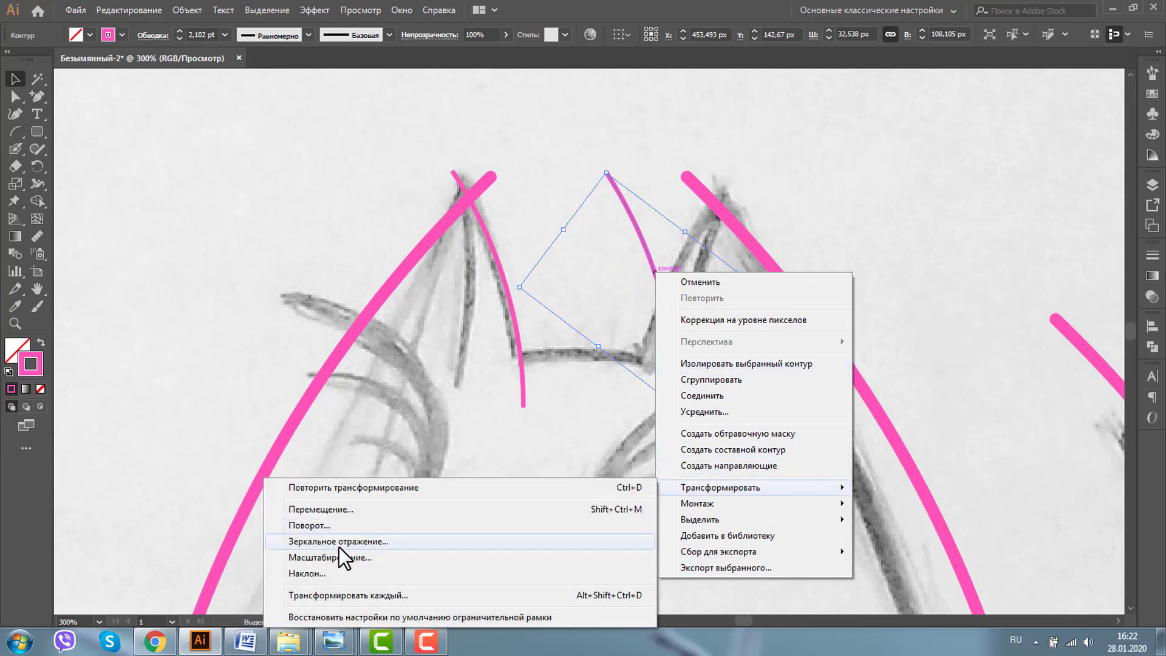
Reflect the curve copy vertically and place it on the right ear's inner edge
left_click(339, 545)
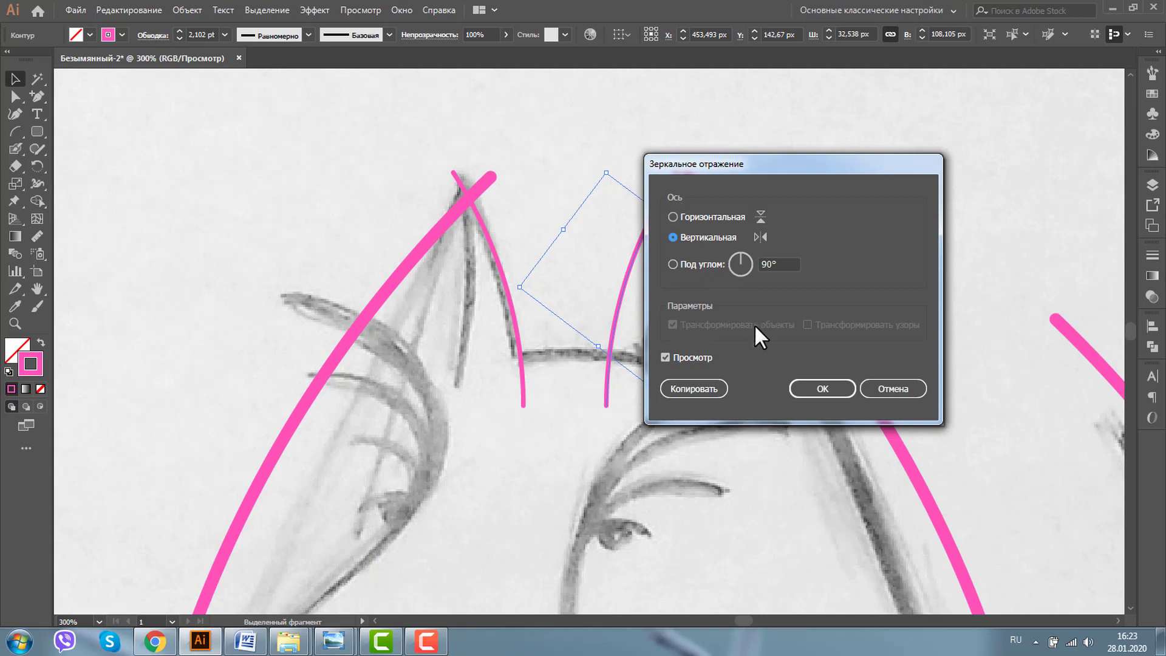
left_click(821, 389)
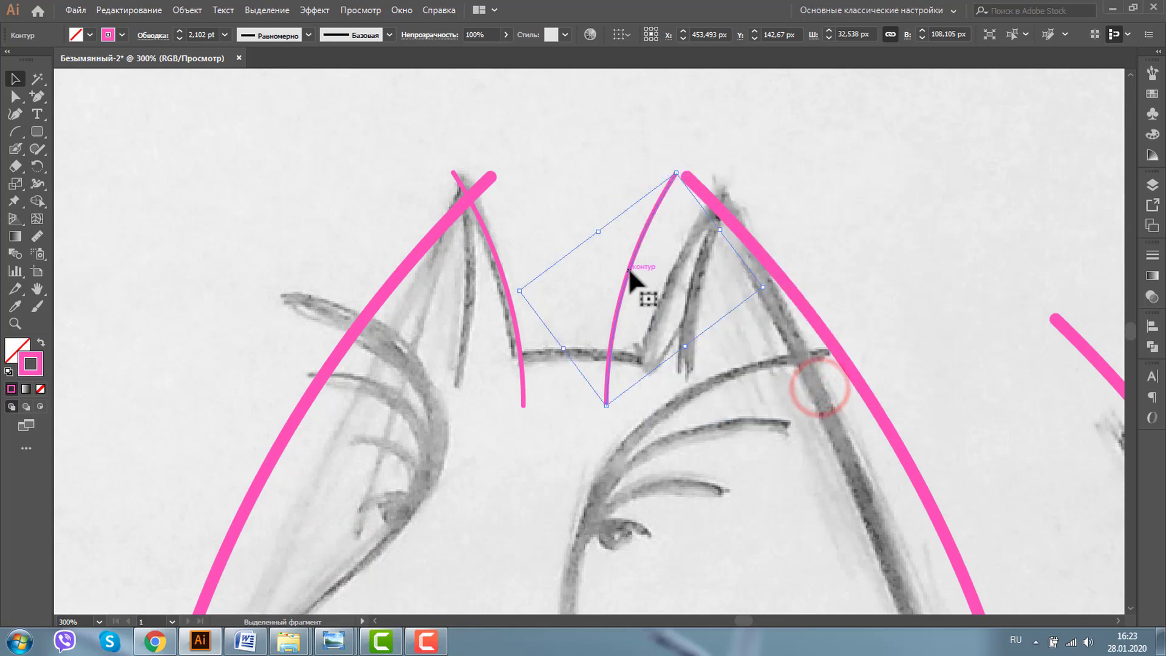
mouse_move(629, 269)
left_mouse_down()
mouse_move(673, 271)
mouse_move(570, 327)
left_mouse_up()
Rotate an arc to lie shallowly across the head between the ears
left_click_drag(624, 221, 700, 345)
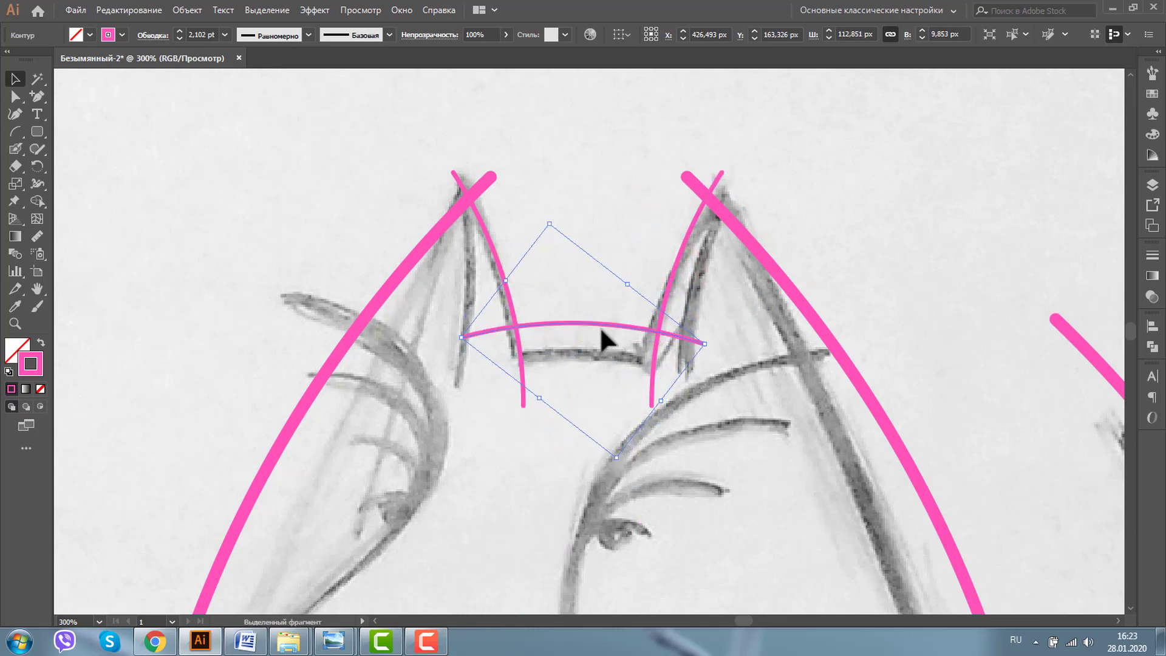
left_click_drag(595, 319, 596, 350)
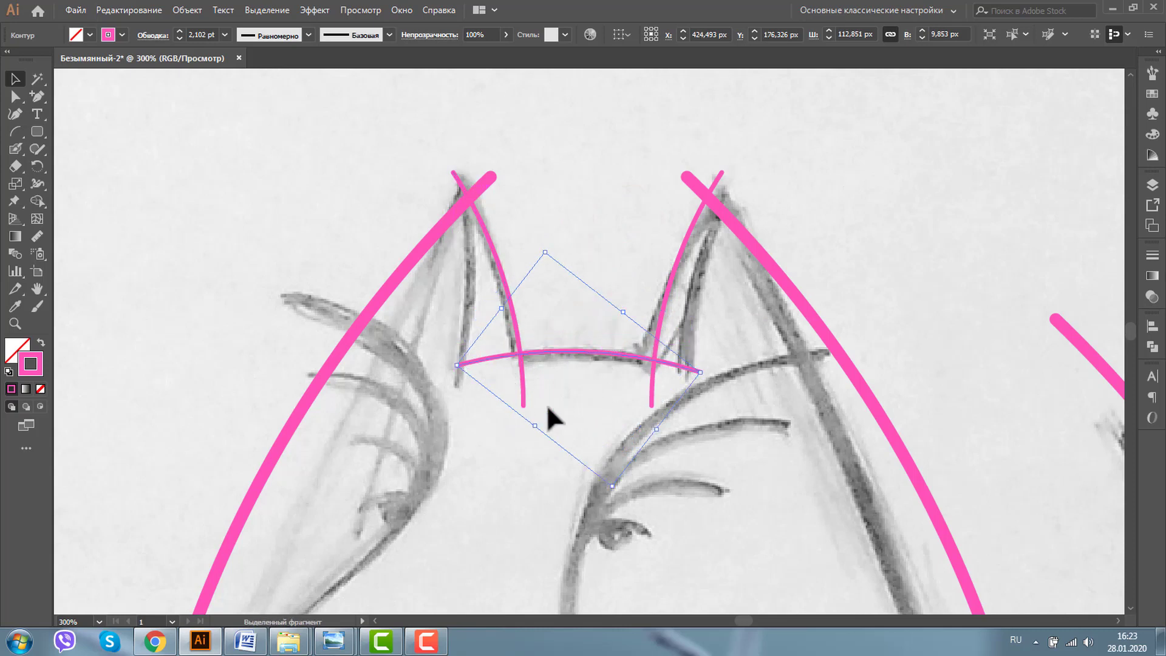
left_click(15, 323)
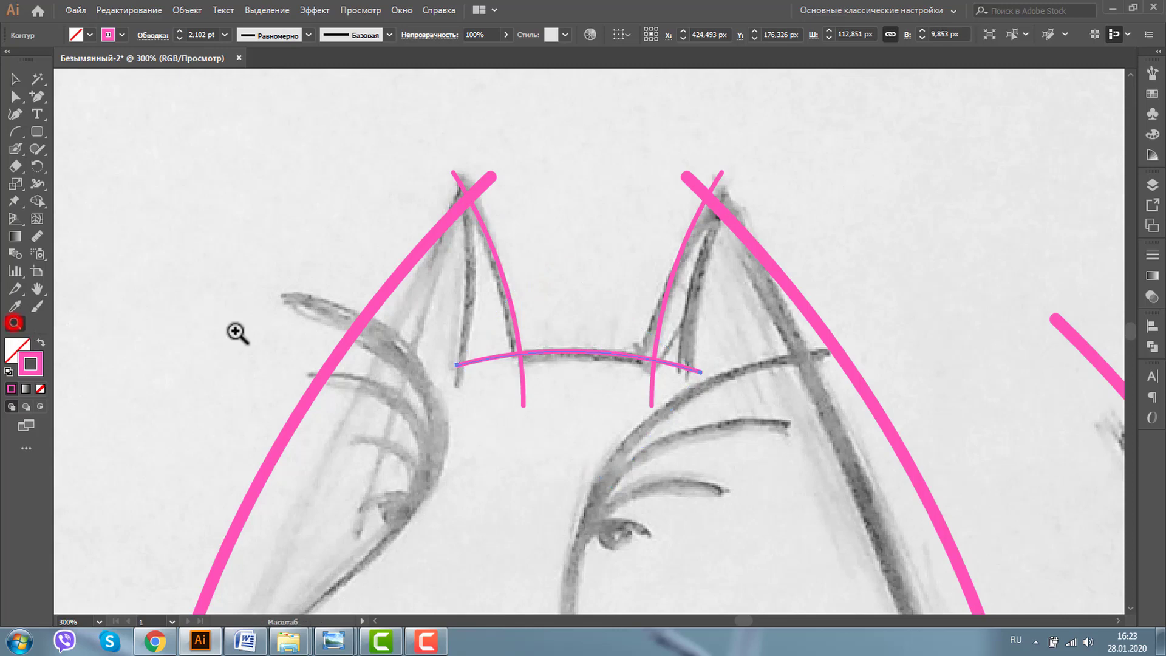
Copy a large body arc, then rotate and shrink it to run from the right ear down the face
left_click(584, 337, "alt")
left_click(670, 356, "alt")
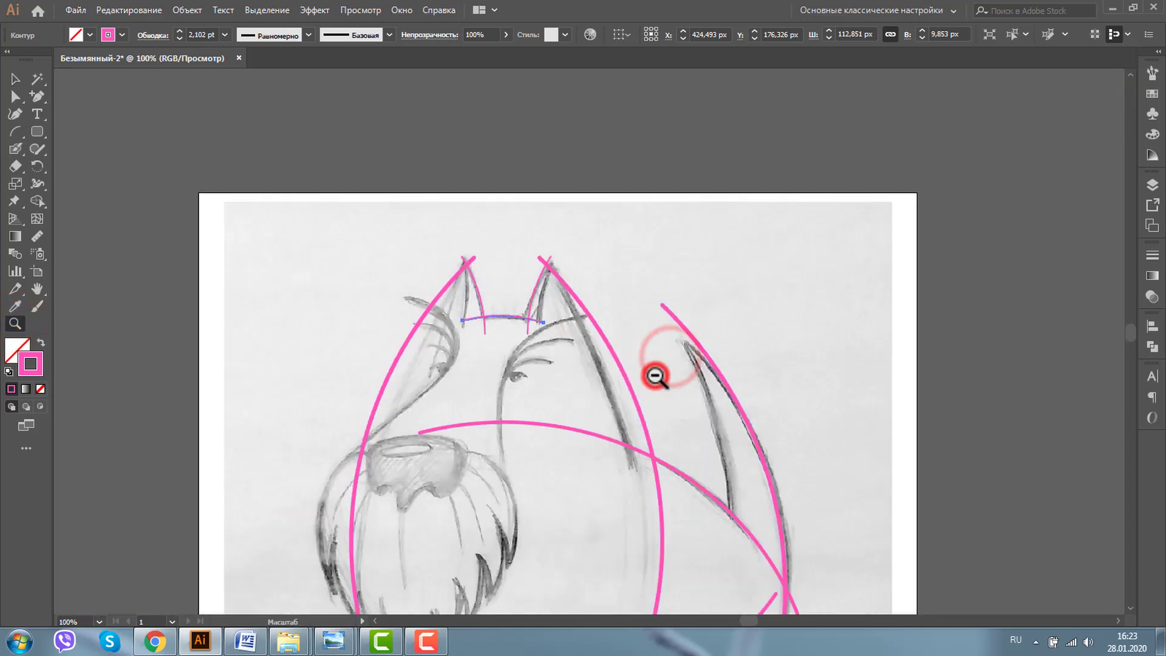
left_click(655, 375, "alt")
left_click(15, 78)
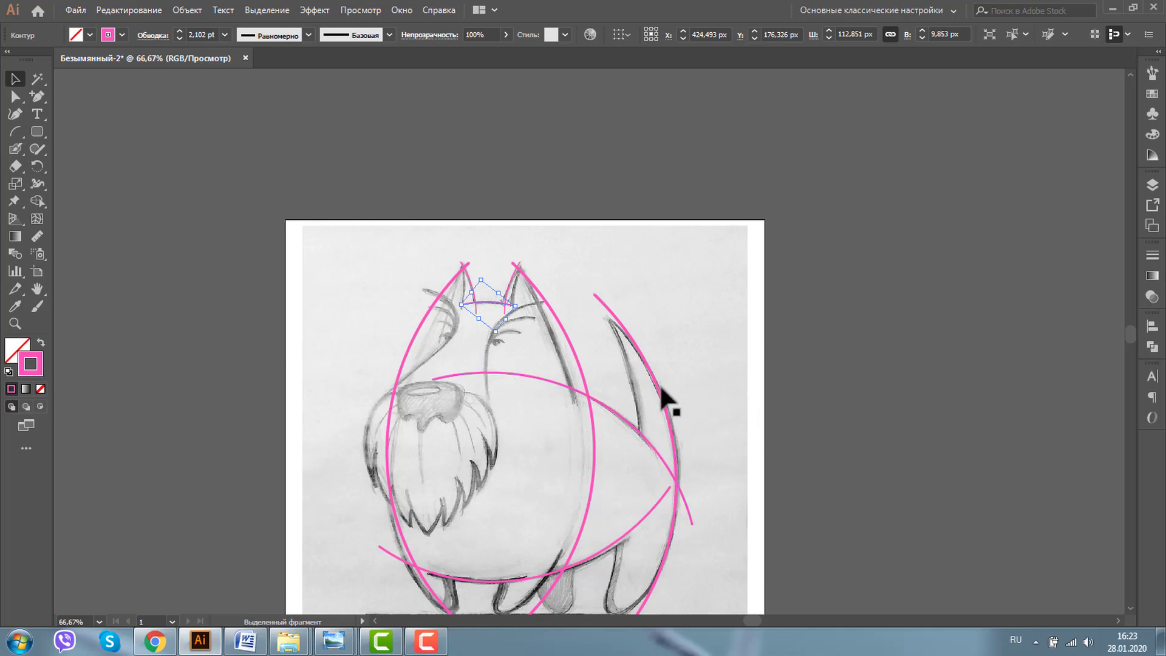
left_click_drag(656, 388, 668, 471)
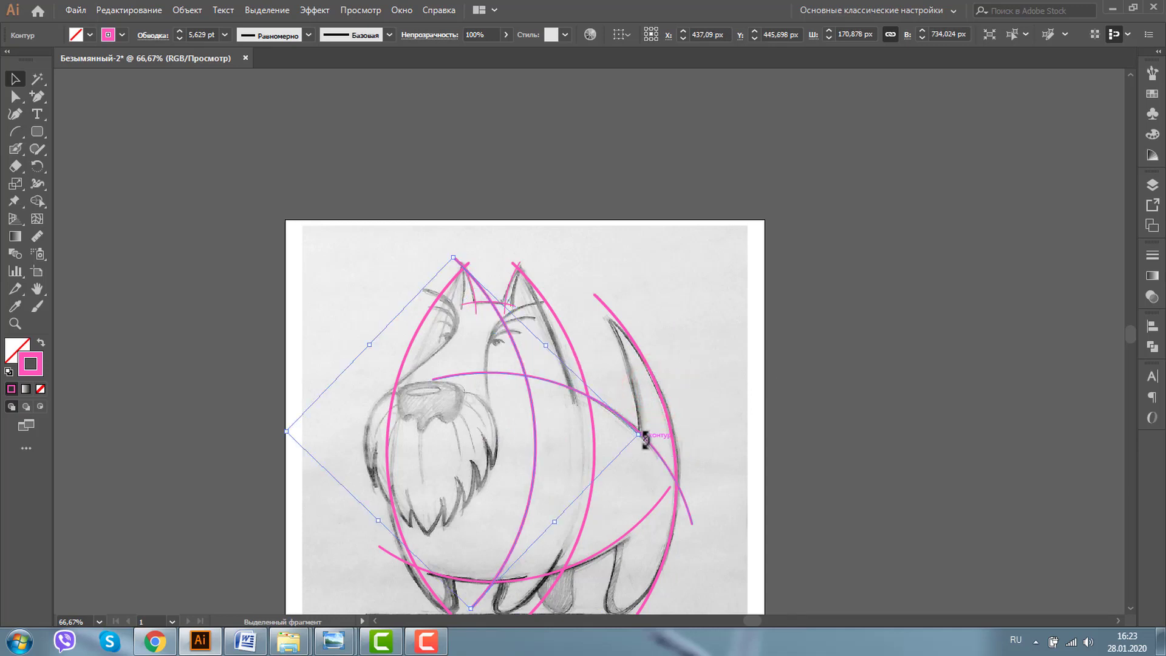
mouse_move(645, 436)
left_mouse_down()
mouse_move(358, 386)
mouse_move(520, 265)
mouse_move(474, 406)
left_mouse_up()
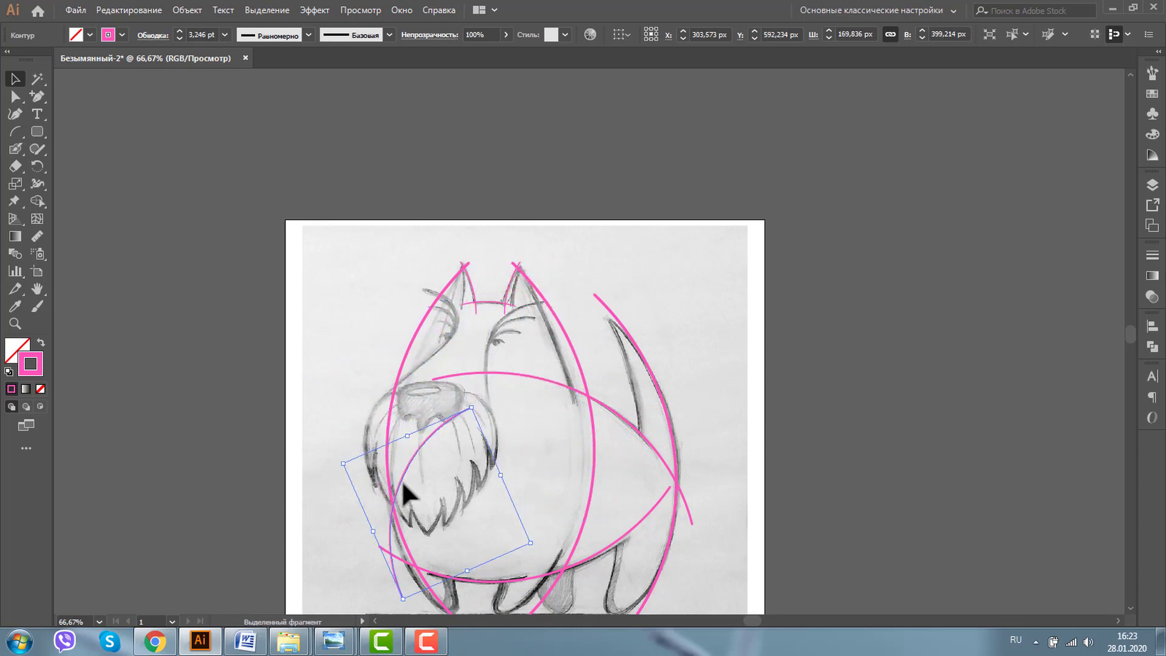
left_click_drag(404, 489, 483, 357)
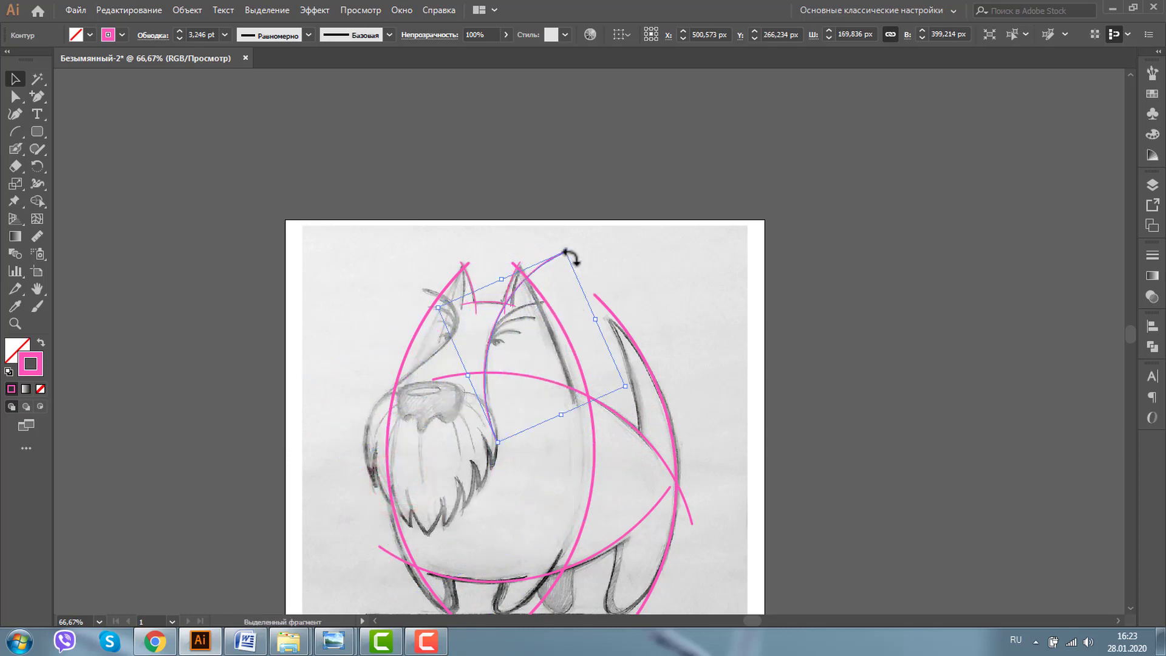
left_click_drag(567, 253, 543, 313)
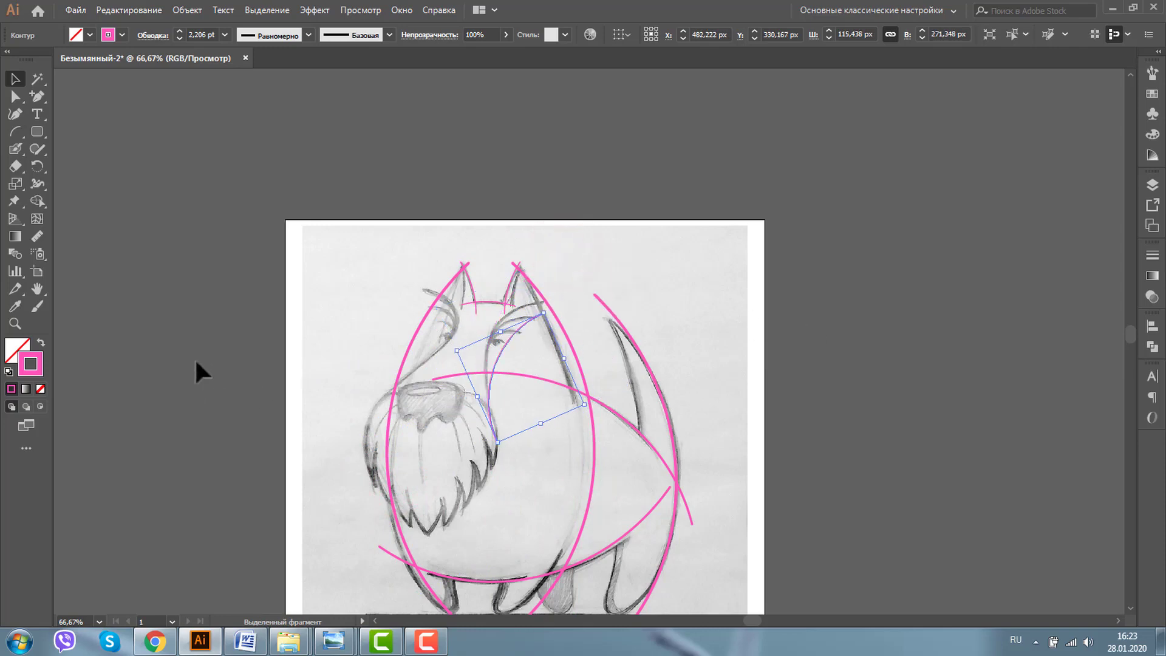
Zoom in on the dog's eye and move the thin pink arc up toward the brow
left_click(23, 330)
left_click(462, 286)
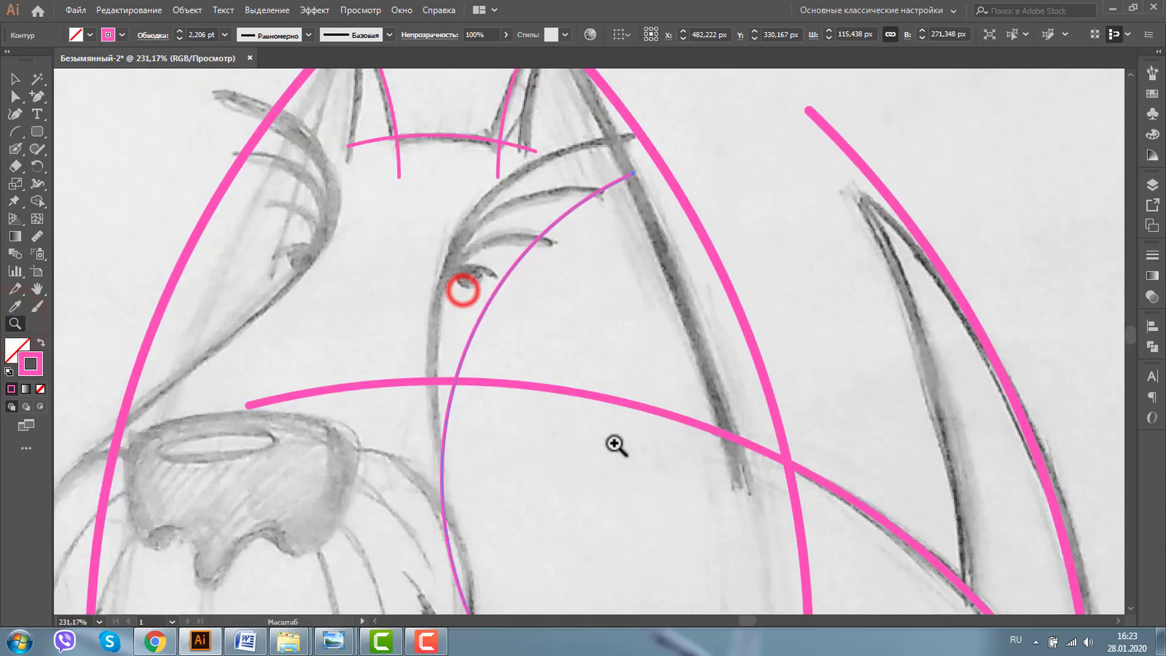
left_click(15, 79)
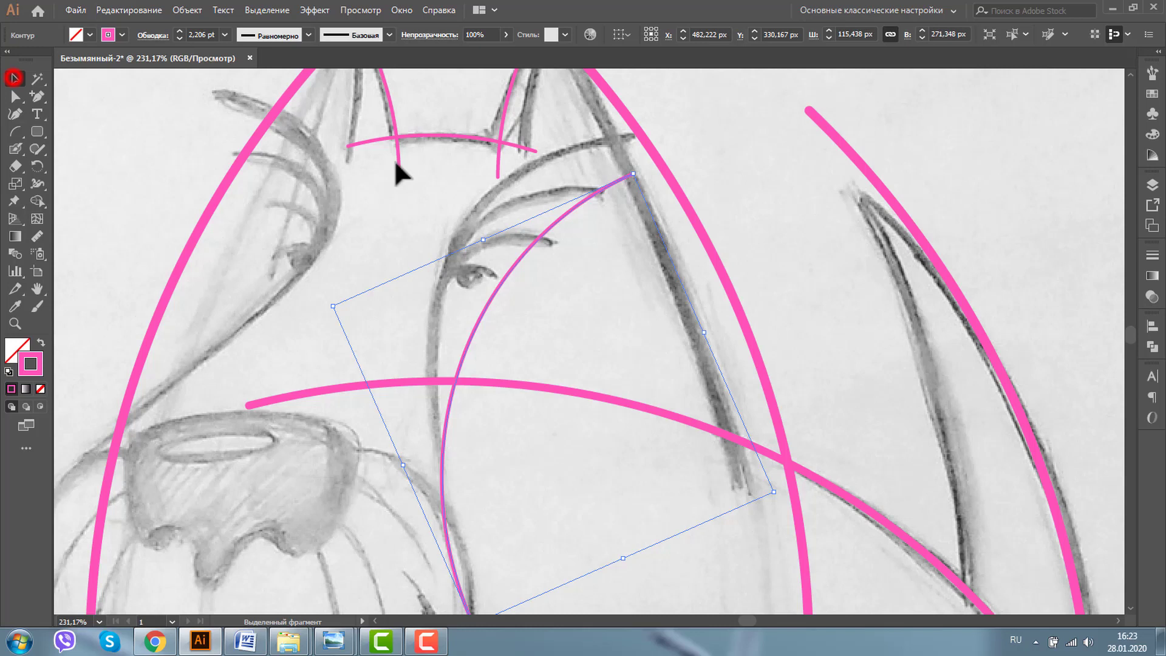
left_click(486, 310)
left_click_drag(486, 310, 474, 236)
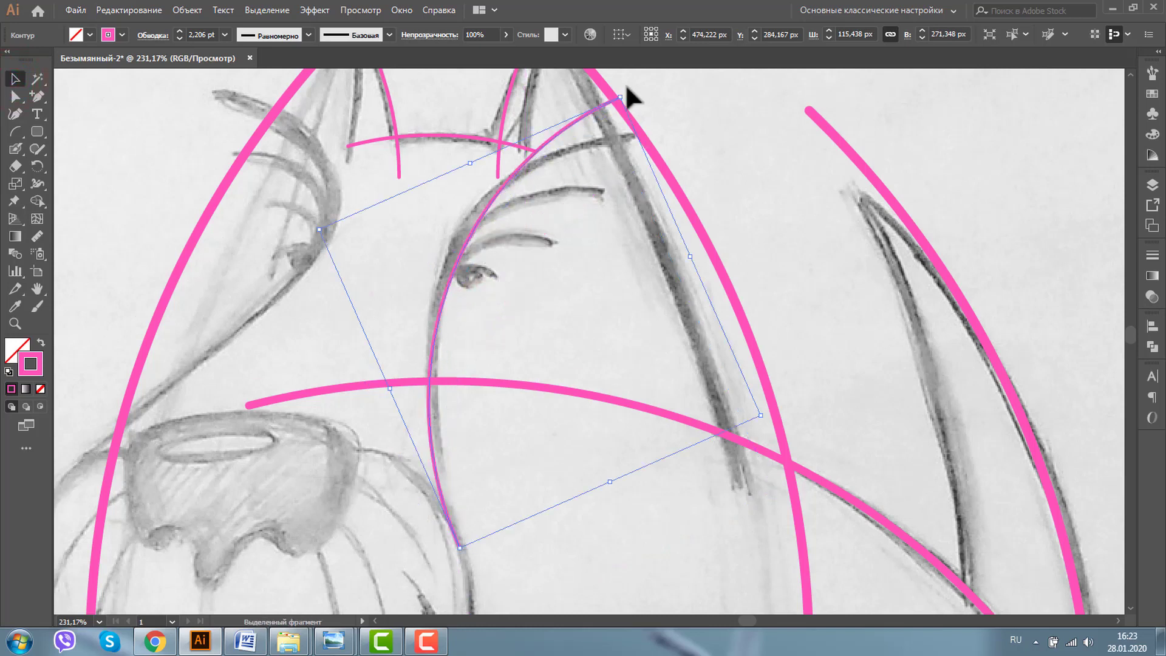
Rotate and shrink the arc to 144 × 221 px so it curves along the brow past the eye
left_click_drag(624, 88, 665, 129)
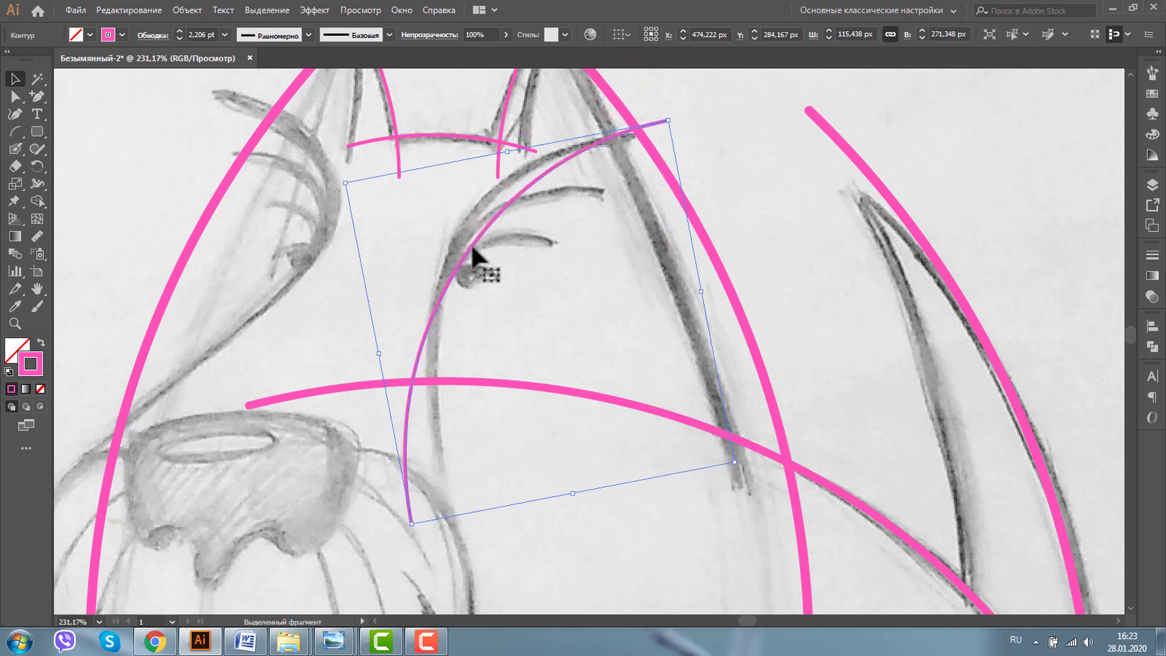
mouse_move(457, 265)
left_mouse_down()
mouse_move(471, 226)
mouse_move(475, 244)
left_mouse_up()
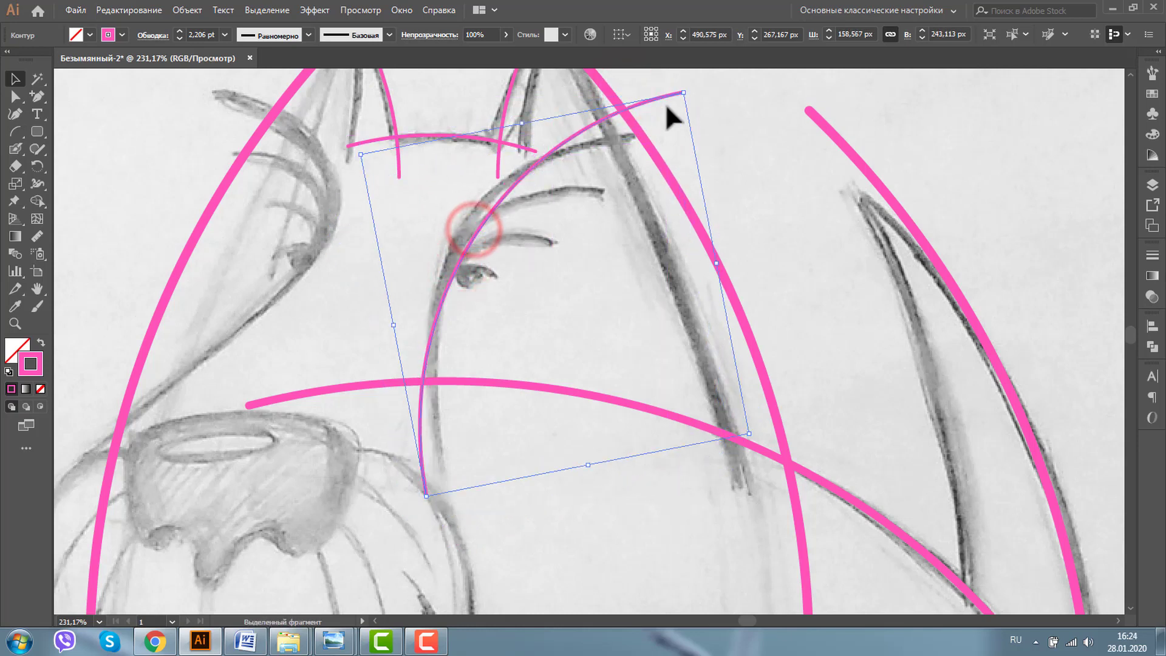
left_click_drag(686, 91, 661, 128)
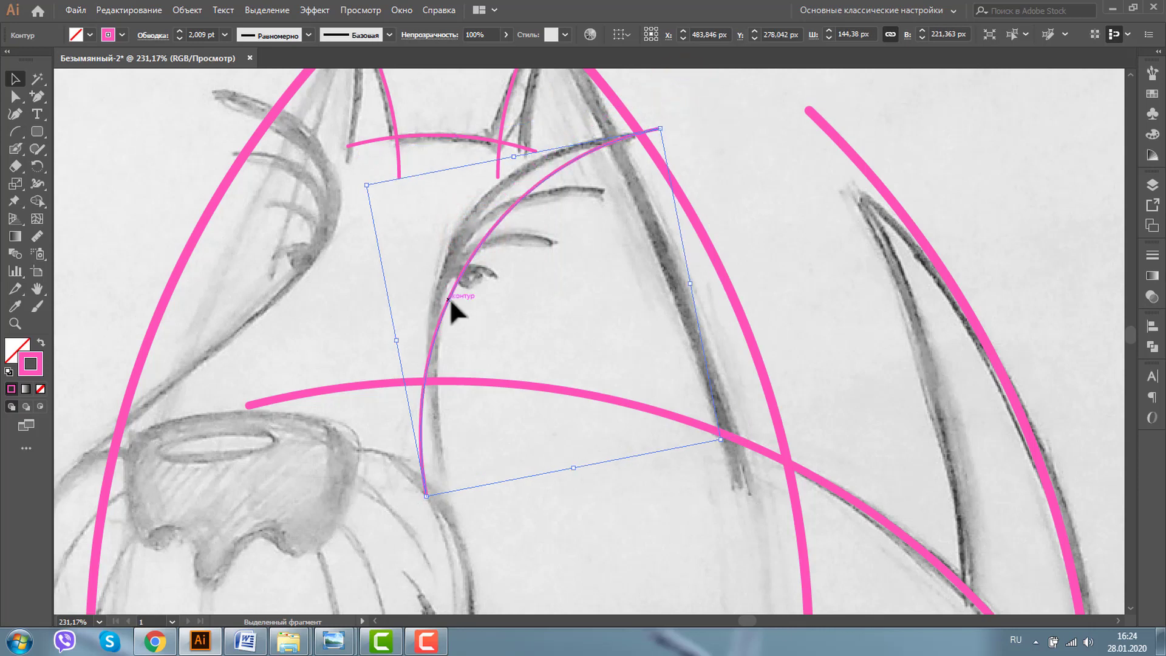
left_click_drag(451, 300, 470, 244)
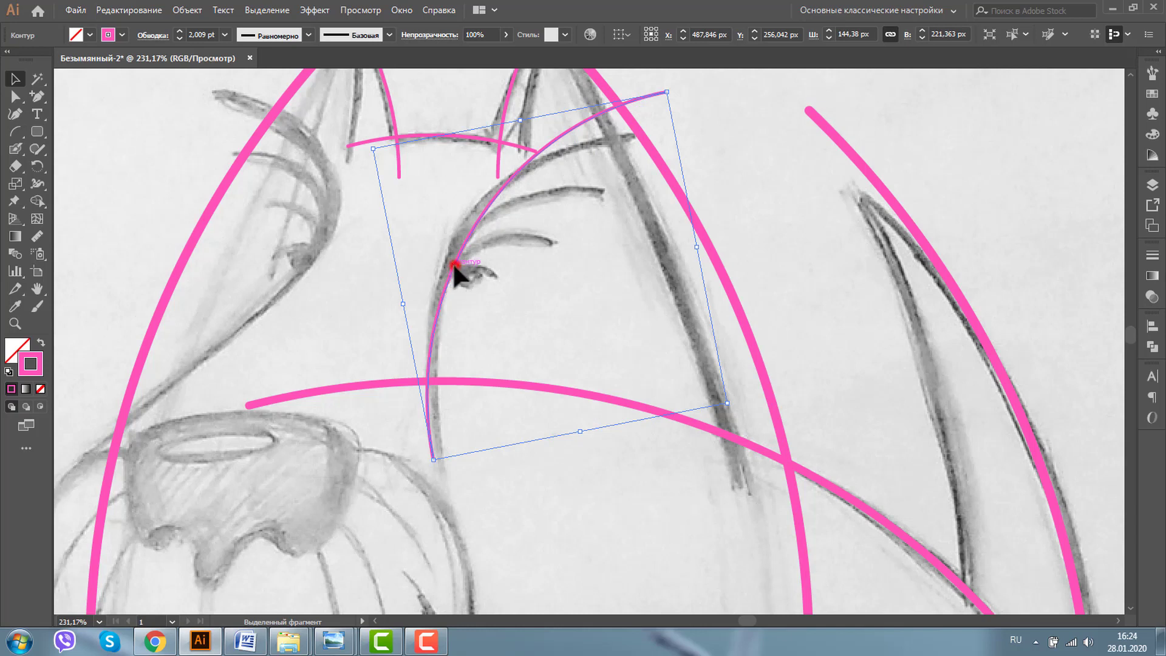
left_click_drag(453, 262, 453, 281)
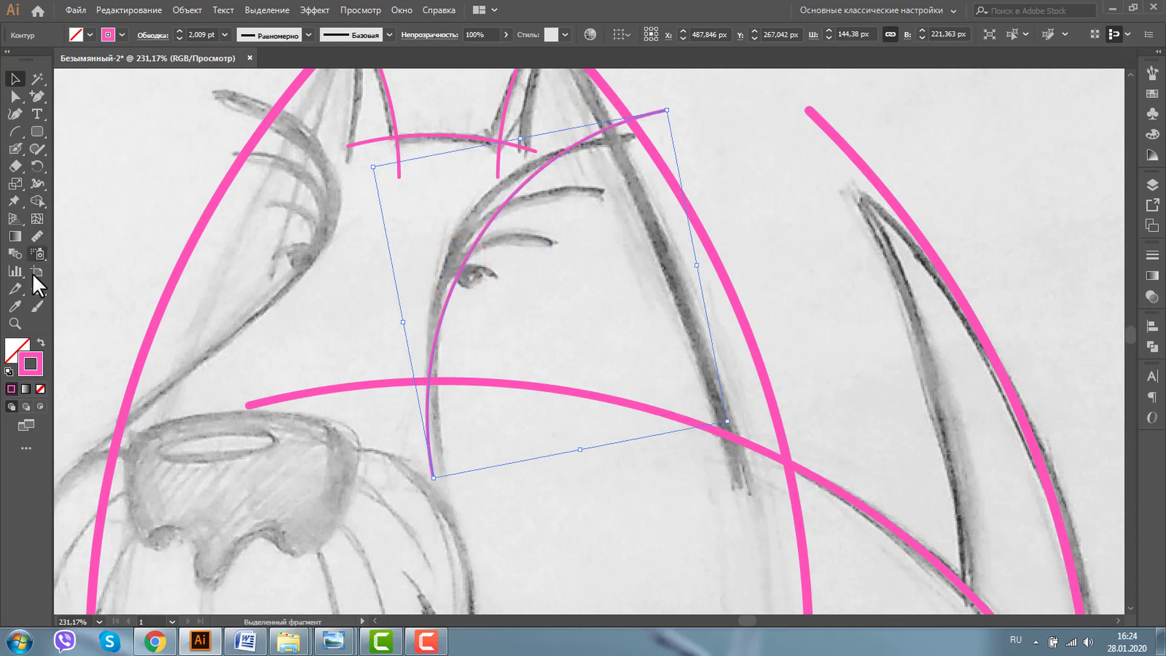
left_click(15, 324)
left_click(403, 286)
Duplicate the thin ear arc and rotate the copy onto the left ear's edge
key("v")
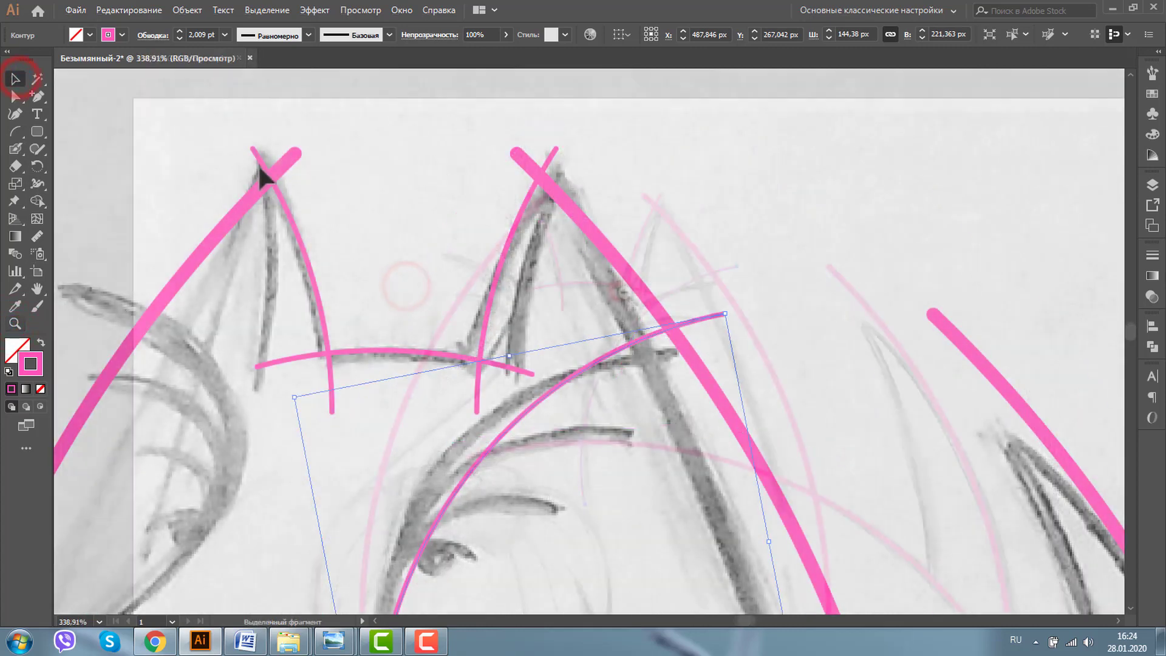
left_click_drag(319, 301, 251, 303)
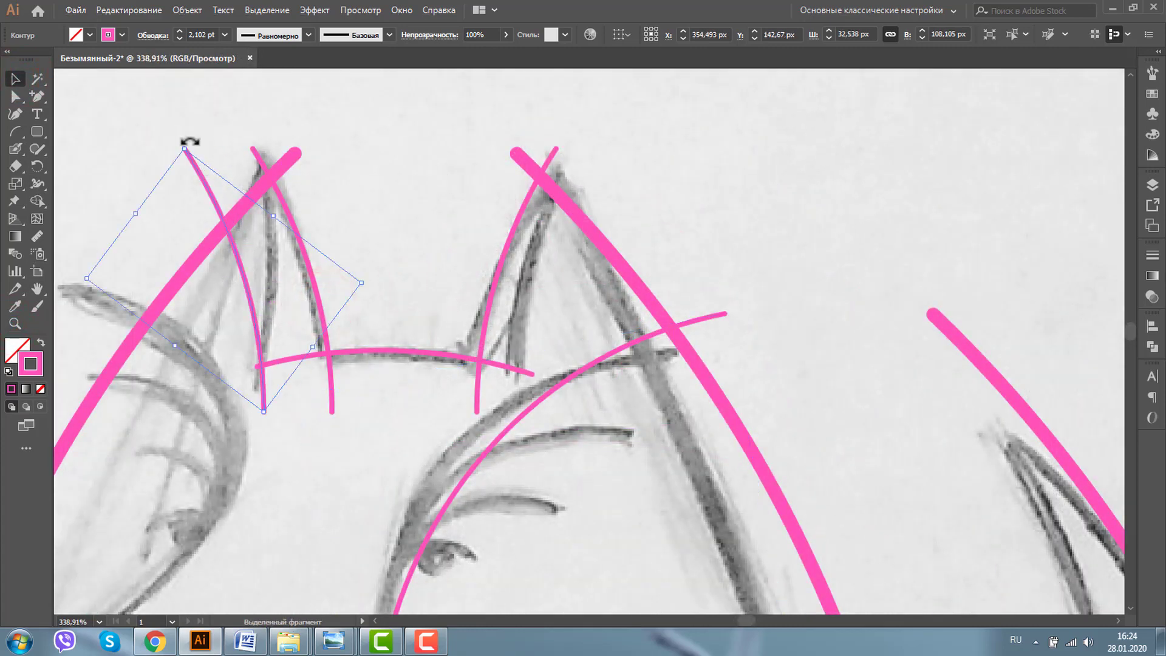
left_click_drag(189, 141, 249, 145)
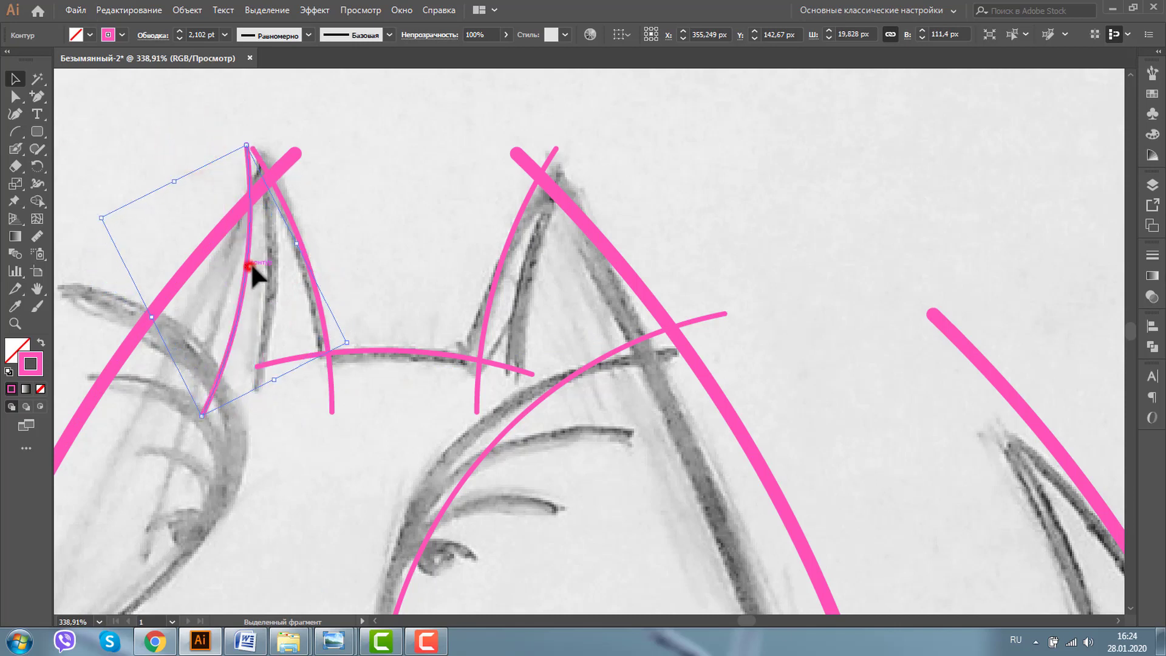
left_click_drag(250, 265, 267, 251)
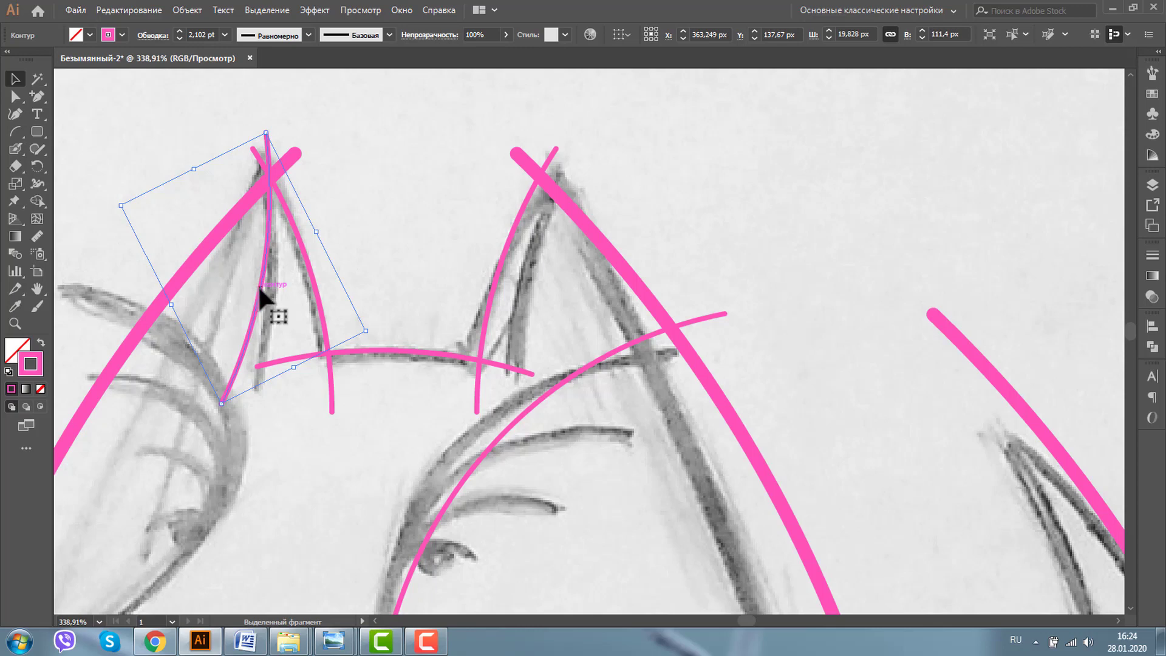
Copy the ear arc again, reflect it vertically, and place it on the right ear tip
left_click_drag(257, 285, 450, 303, "alt")
right_click(452, 303)
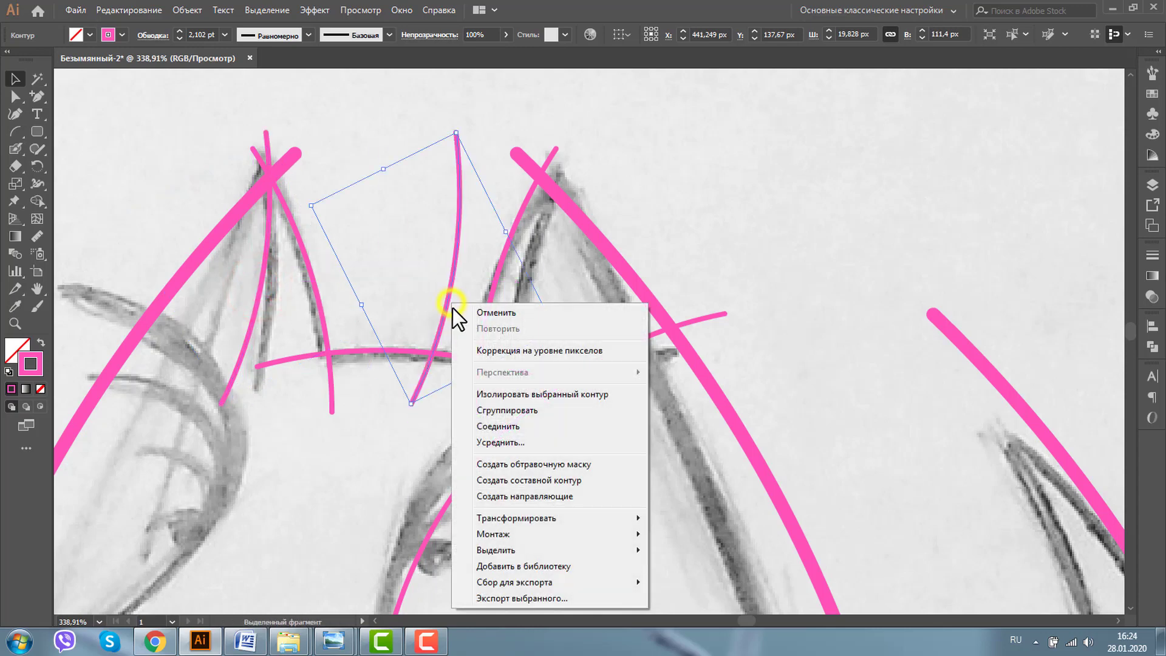
mouse_move(516, 518)
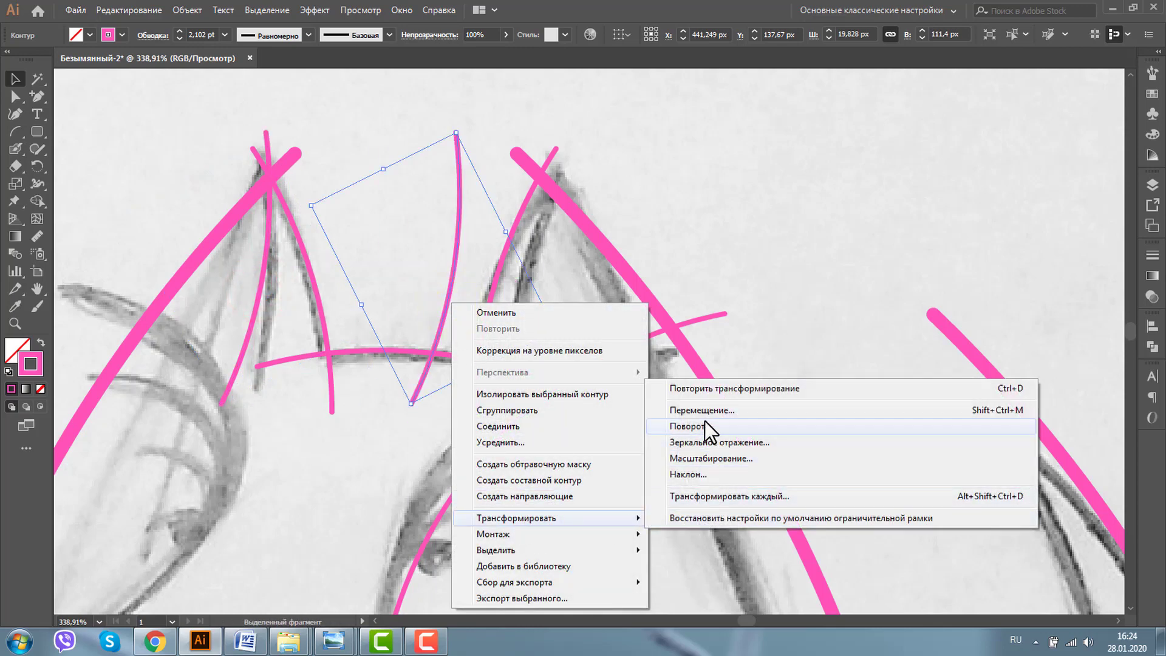
left_click(701, 442)
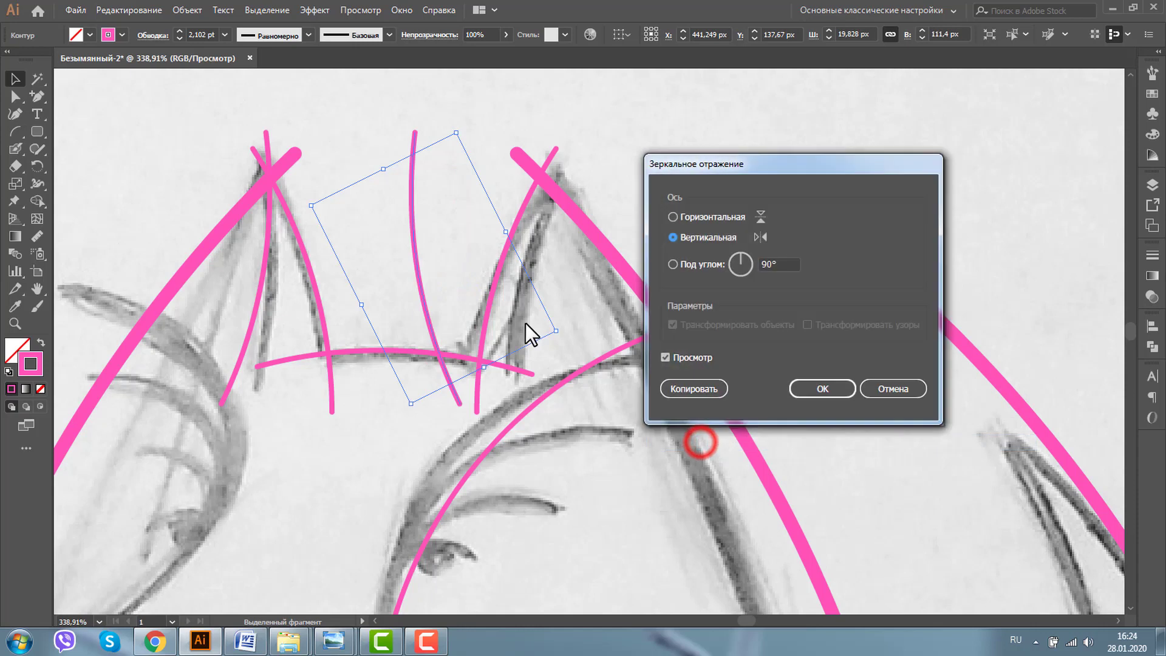
left_click(817, 389)
left_click_drag(417, 263, 542, 270)
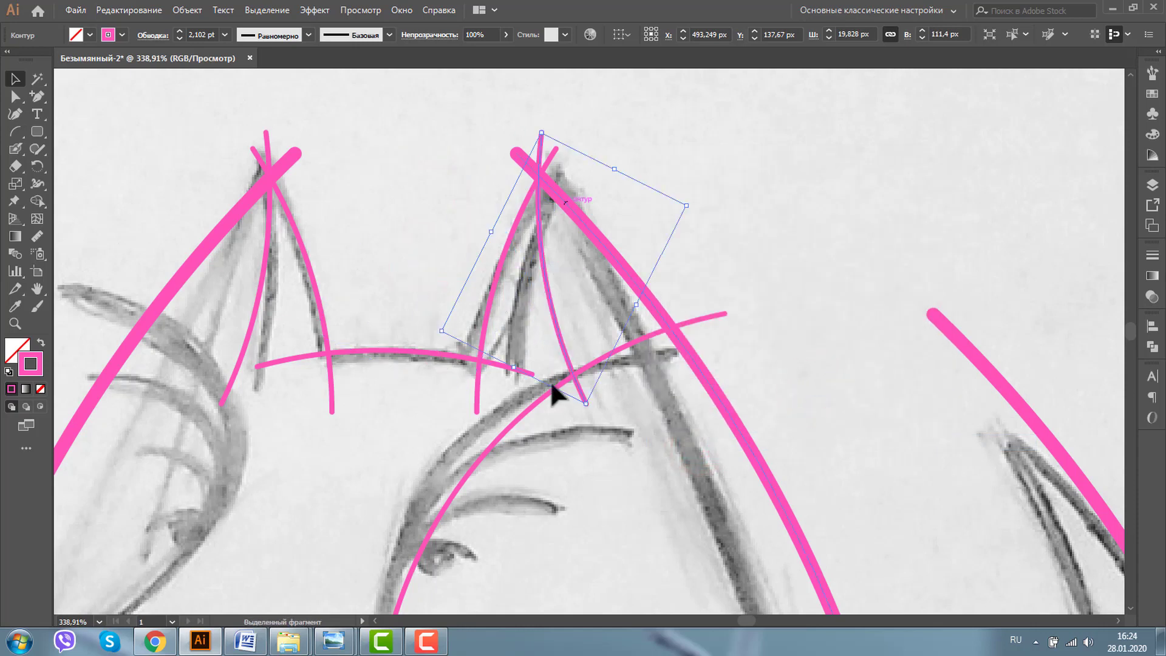
left_click(15, 323)
Duplicate the thick tail arc and rotate the 235 × 718 px copy along the tail's inner edge
left_click(606, 341, "alt")
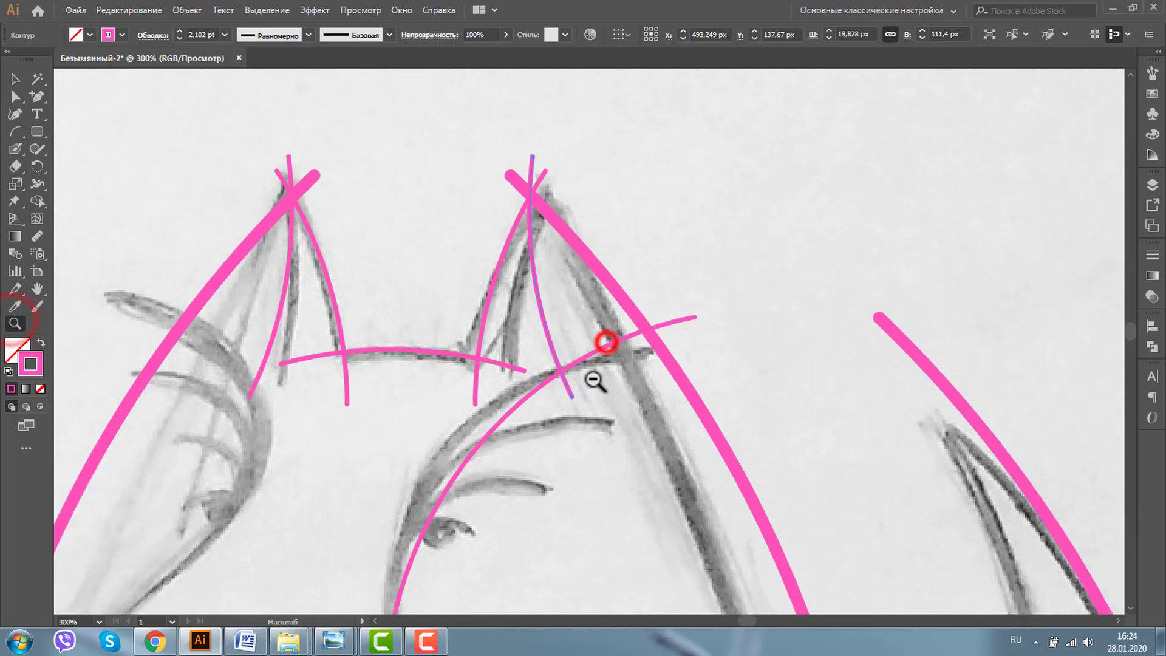
left_click(591, 380, "alt")
left_click(604, 422, "alt")
left_click(696, 438, "alt")
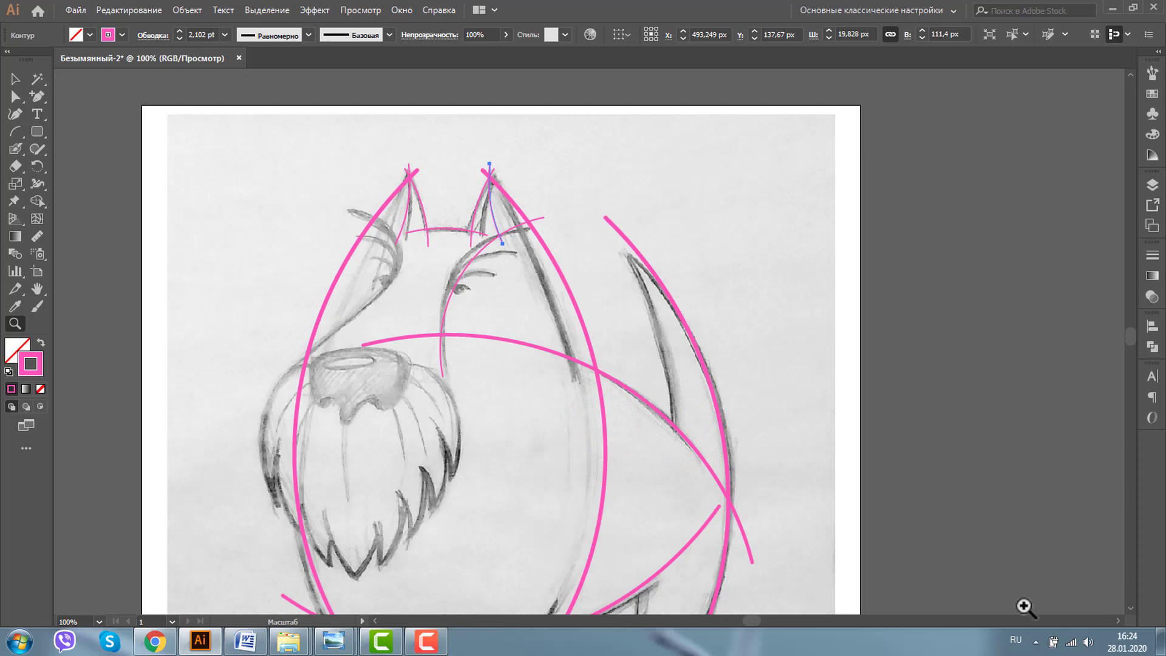
left_click(1133, 605)
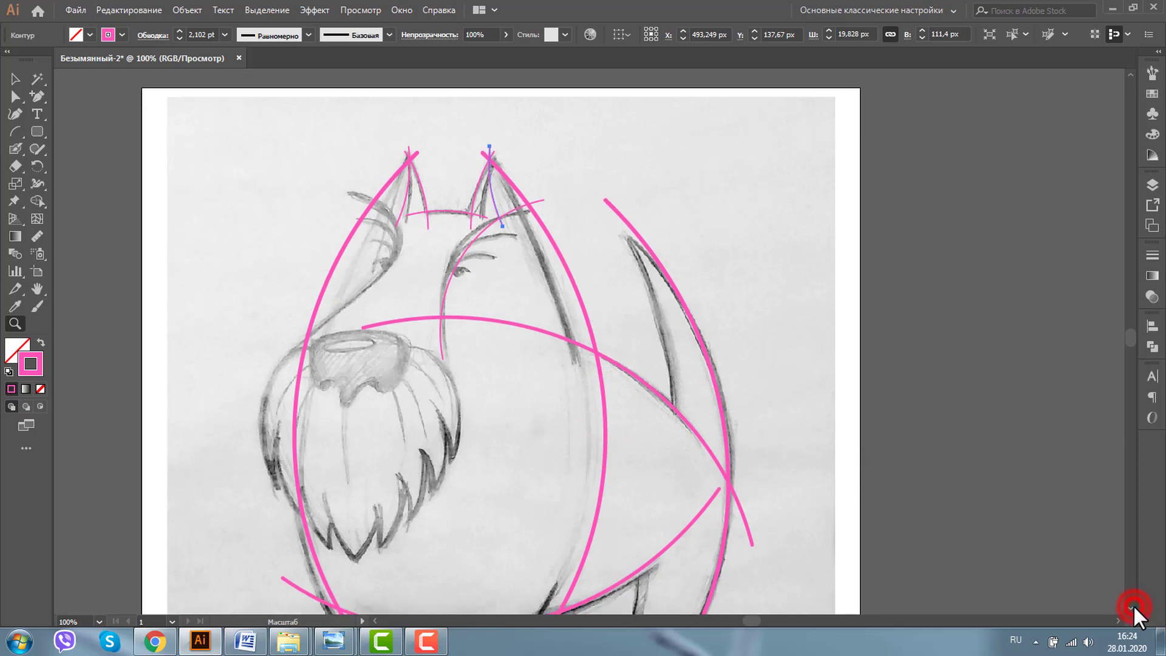
left_click(15, 79)
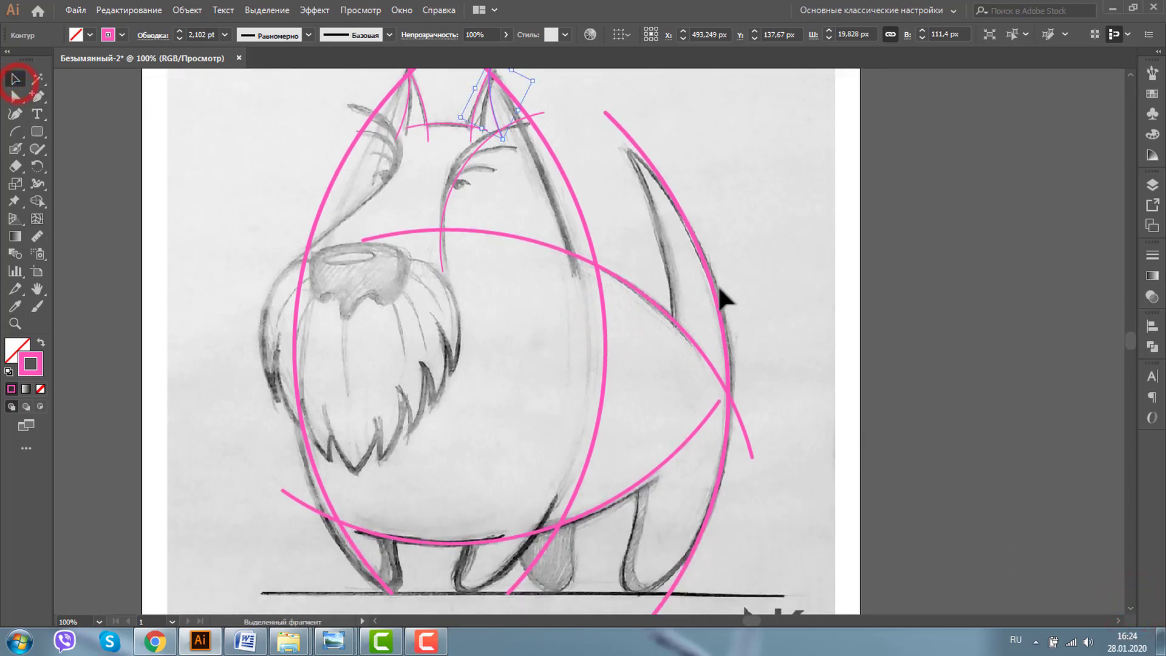
left_click_drag(713, 288, 640, 288)
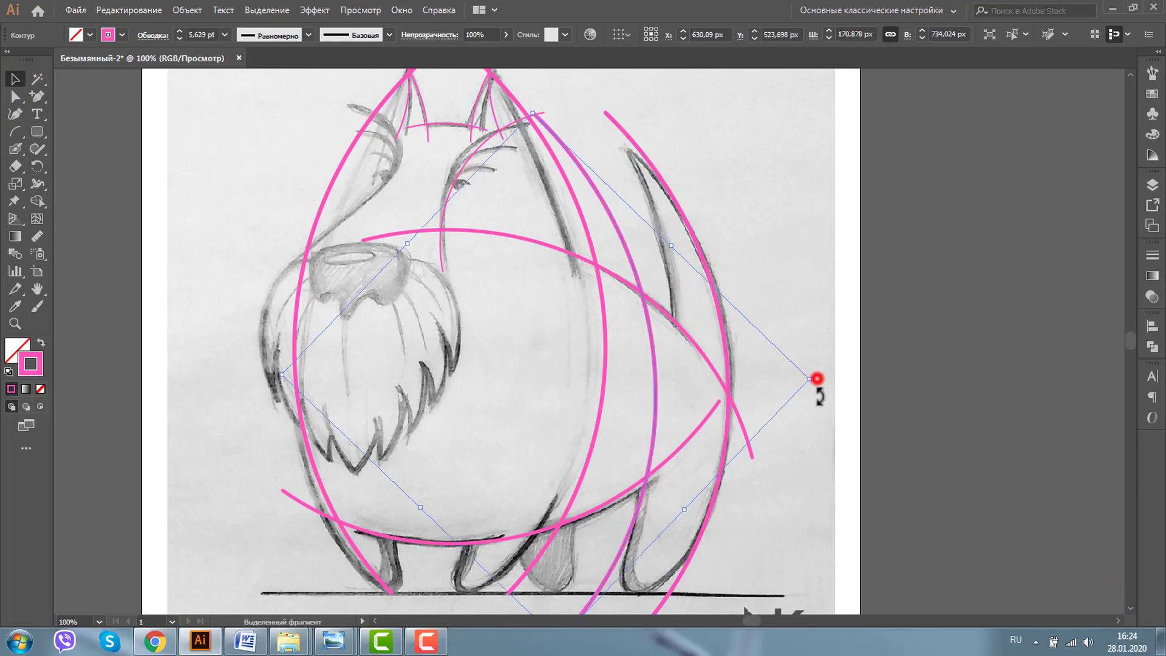
left_click_drag(811, 379, 830, 449)
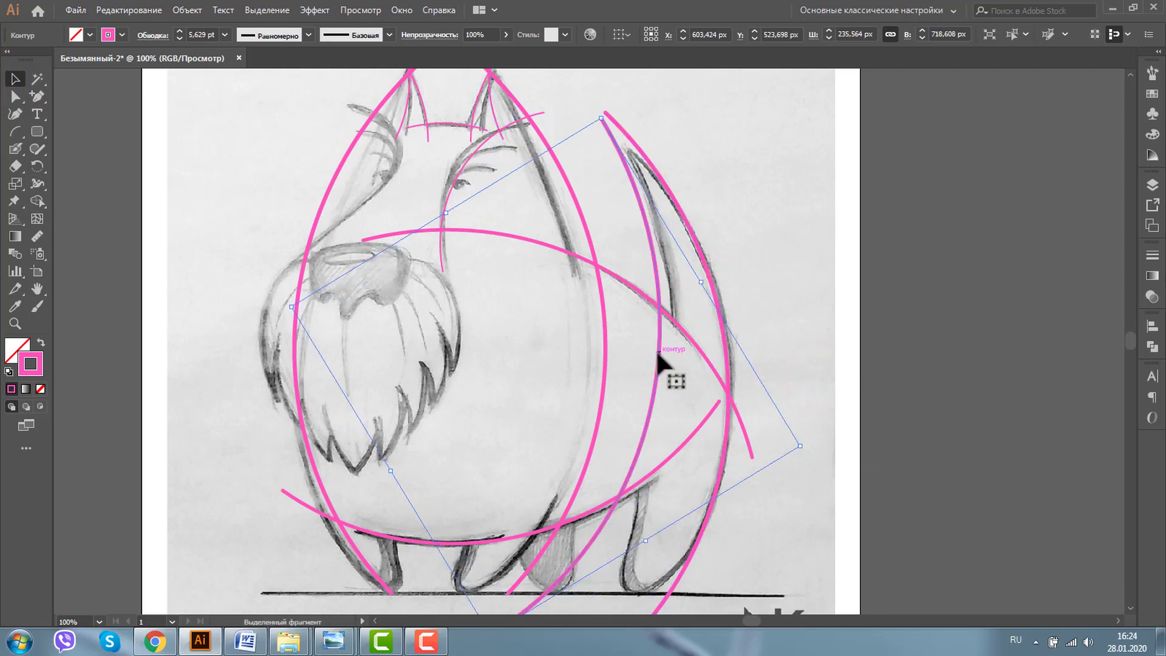
left_click_drag(658, 351, 663, 334)
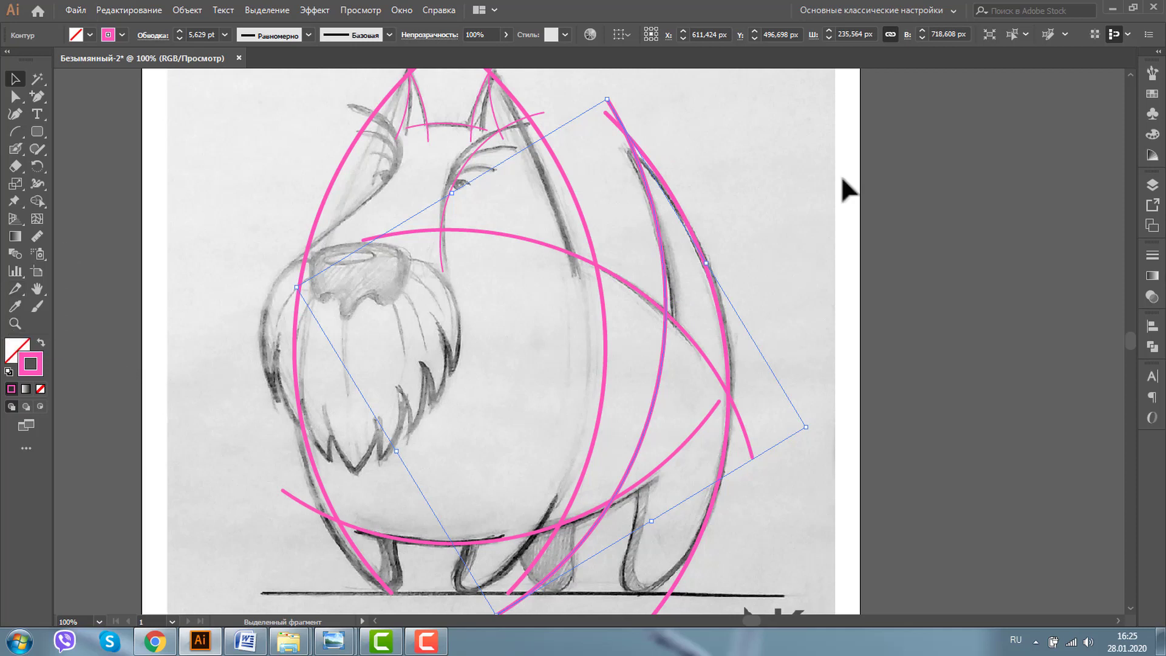
Join the two crossing pink tail arcs into one path meeting at a sharp tip
left_click(1130, 75)
left_click(788, 223)
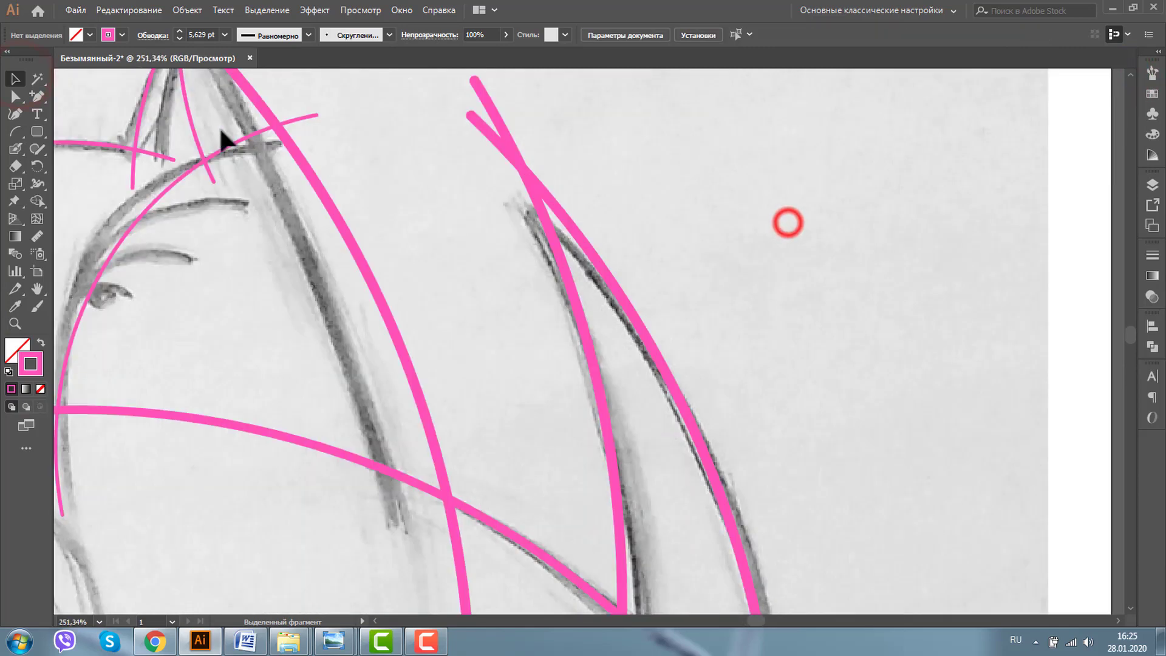
left_click(29, 147)
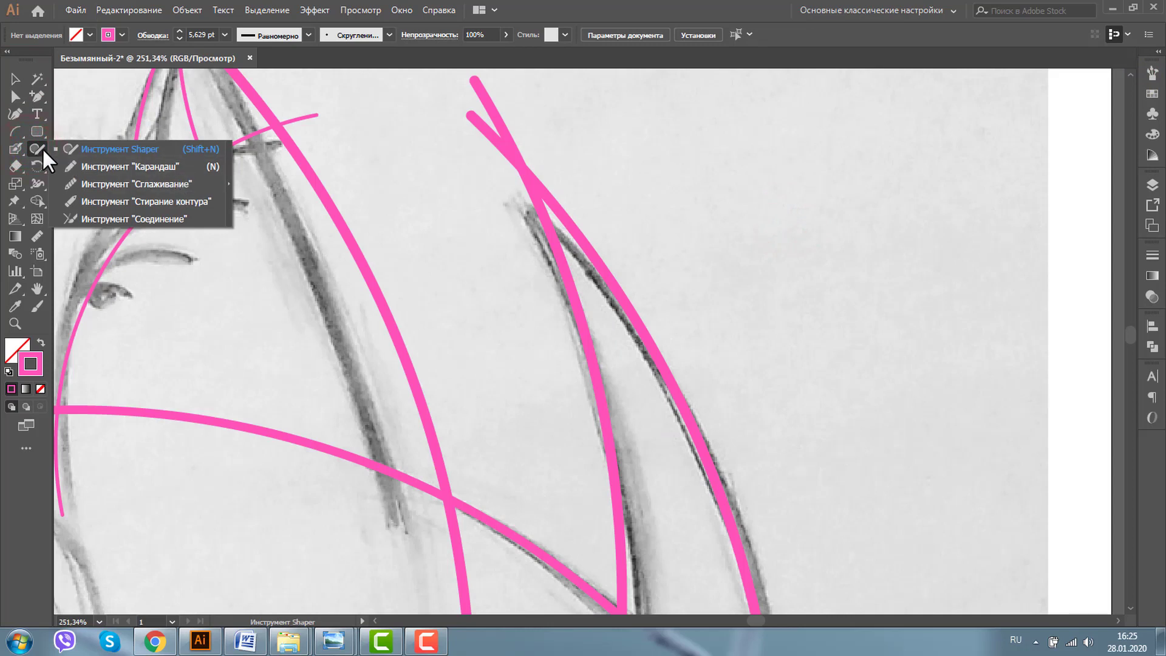
left_click(122, 217)
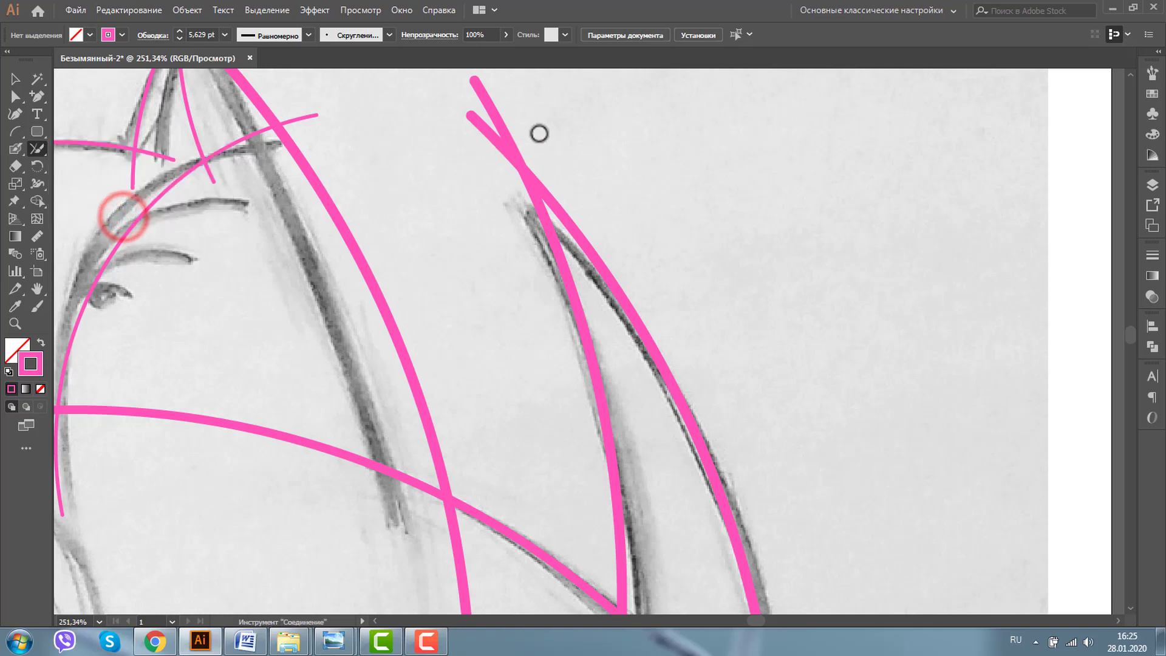
left_click_drag(558, 118, 468, 174)
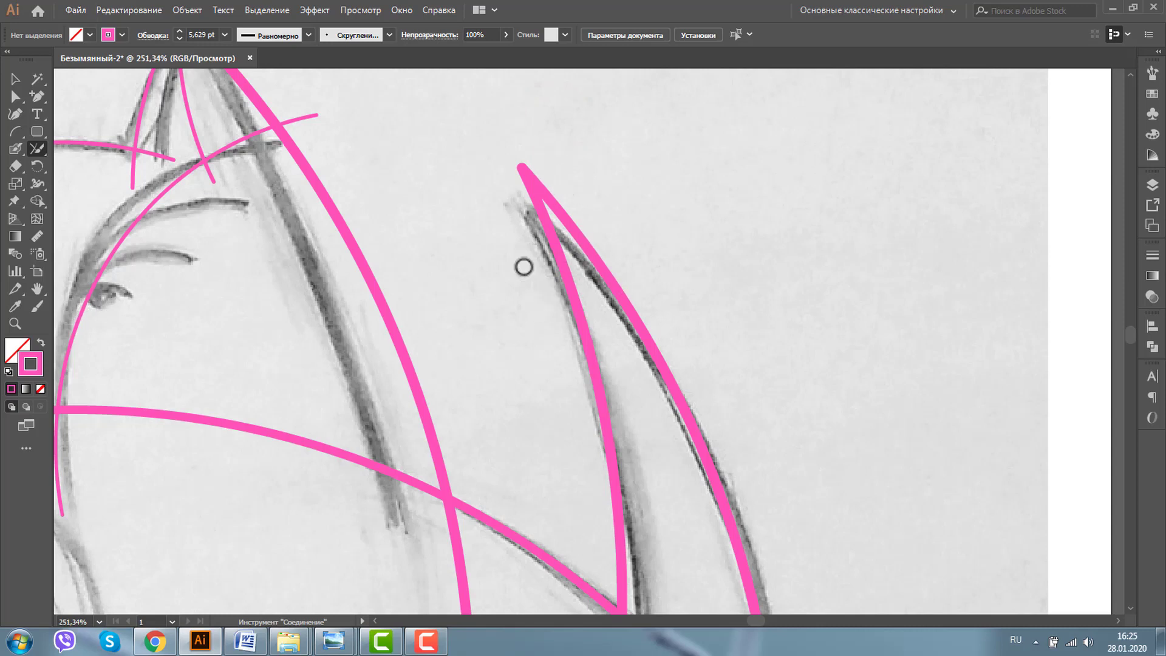
left_click(15, 76)
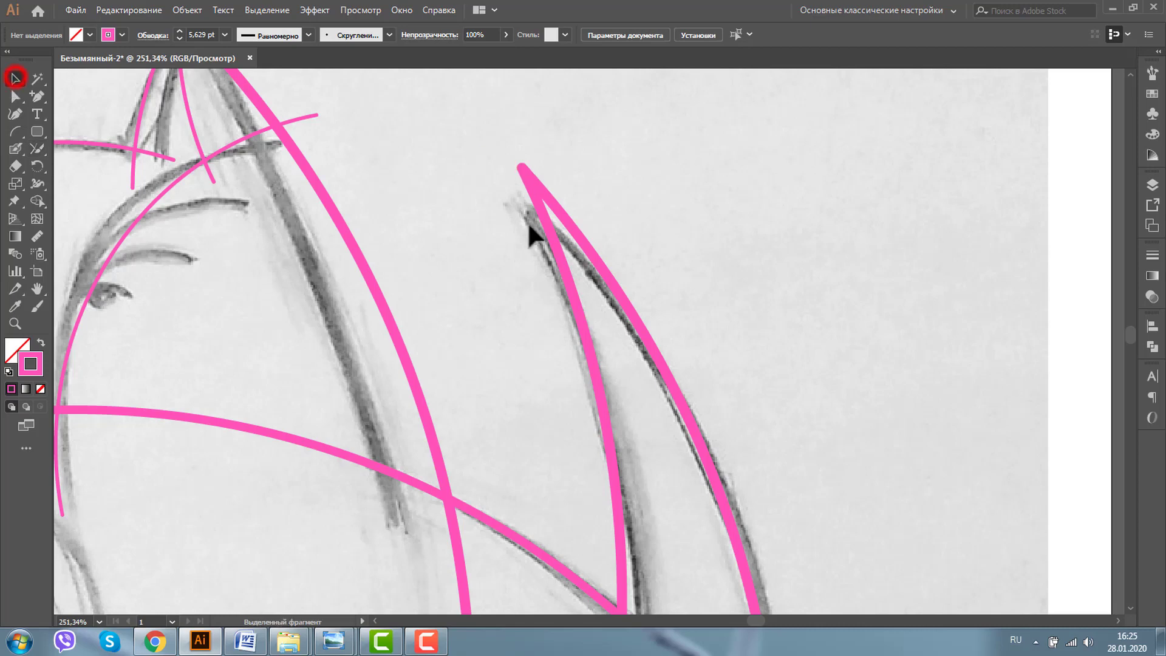
left_click(563, 225)
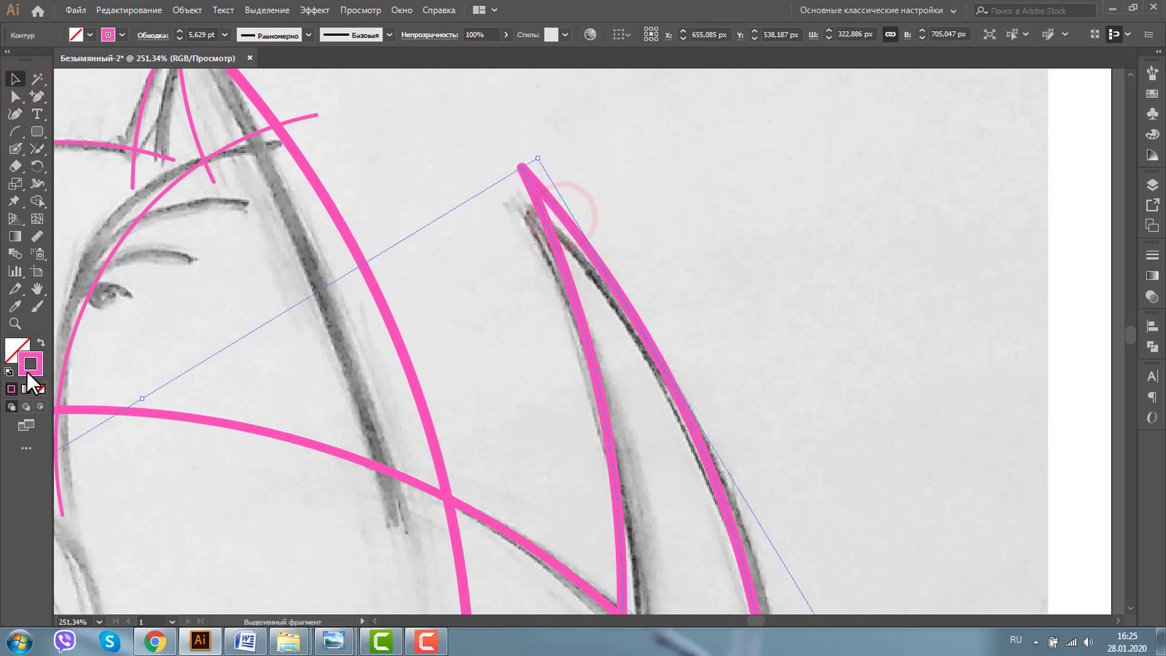
Set the joined tail path's stroke to dark purple
double_click(30, 364)
left_click(908, 495)
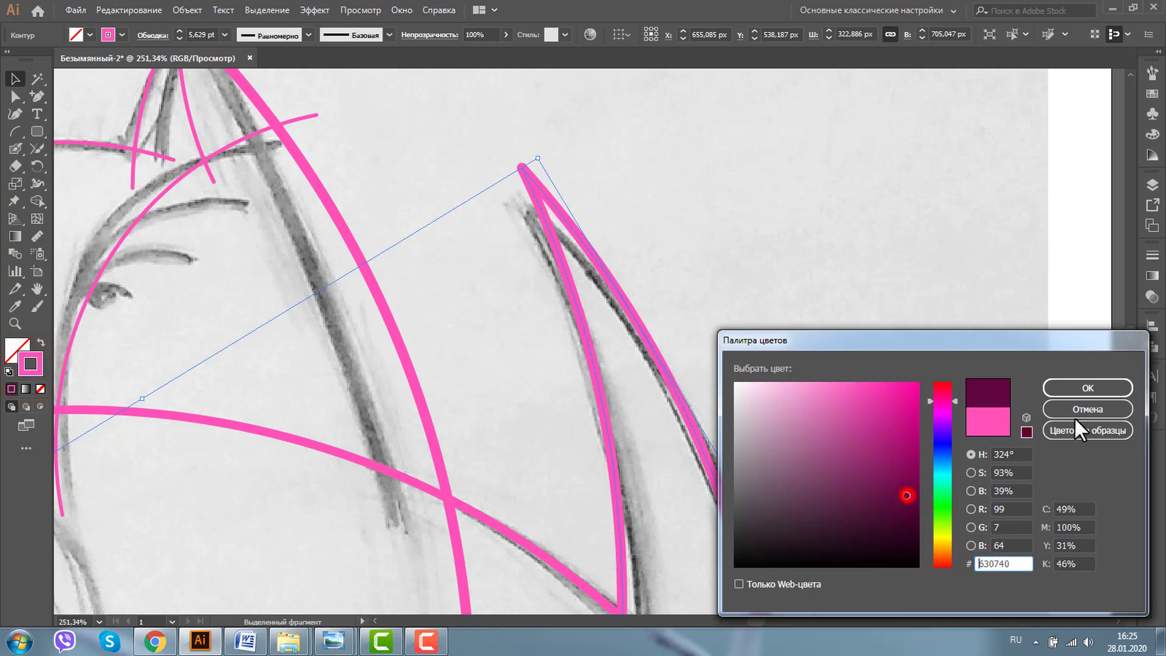
left_click(1082, 390)
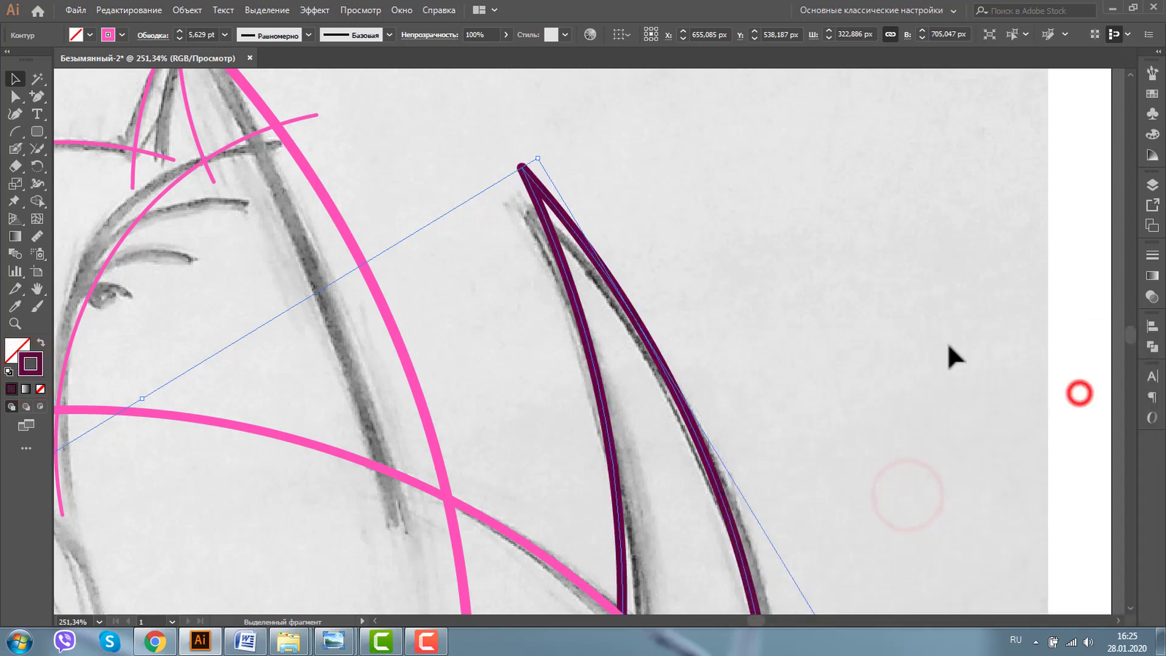
Move the long pink back arc off the artboard onto the pasteboard
left_click(15, 323)
left_click(741, 406, "alt")
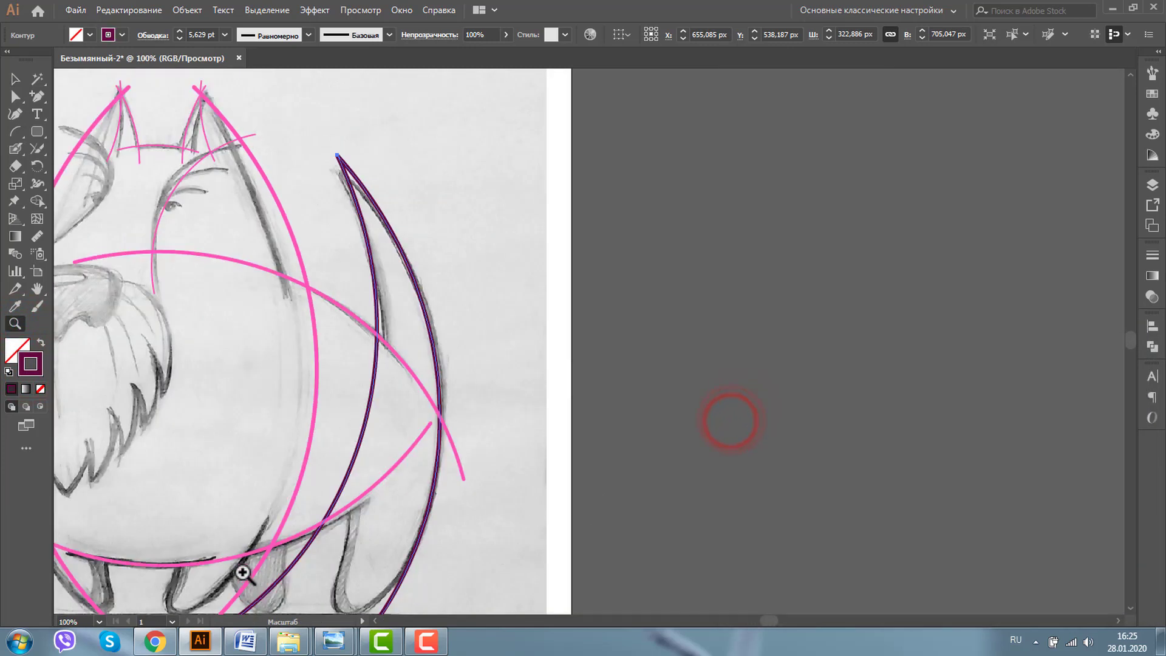
left_click(1129, 74)
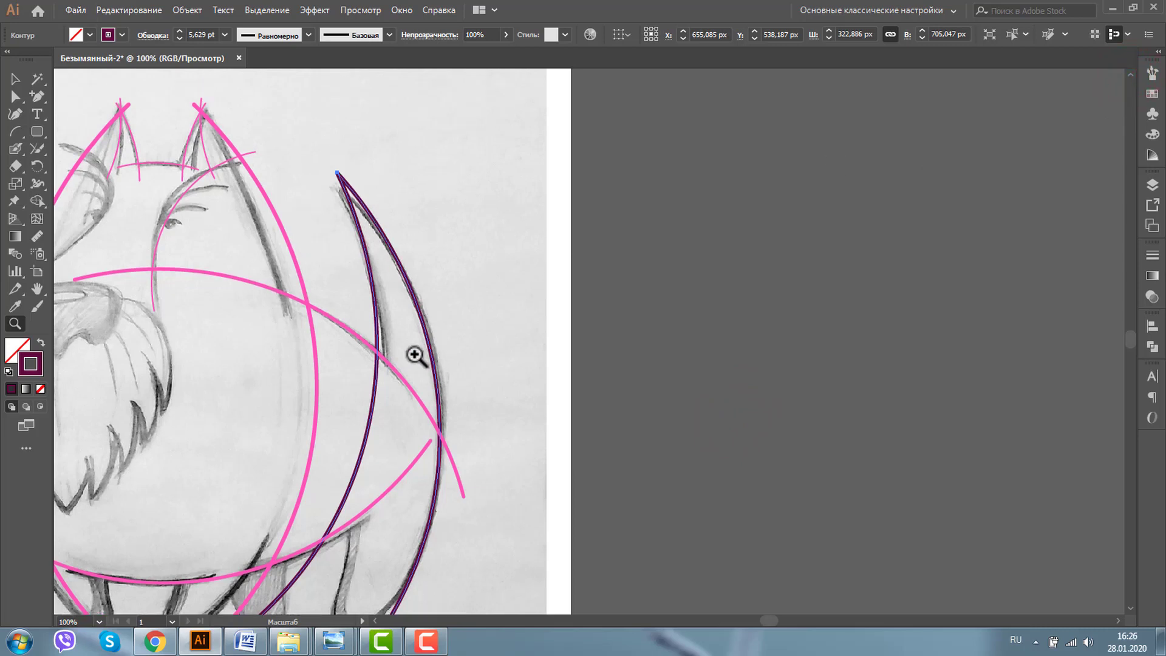
left_click(15, 79)
left_click(484, 259)
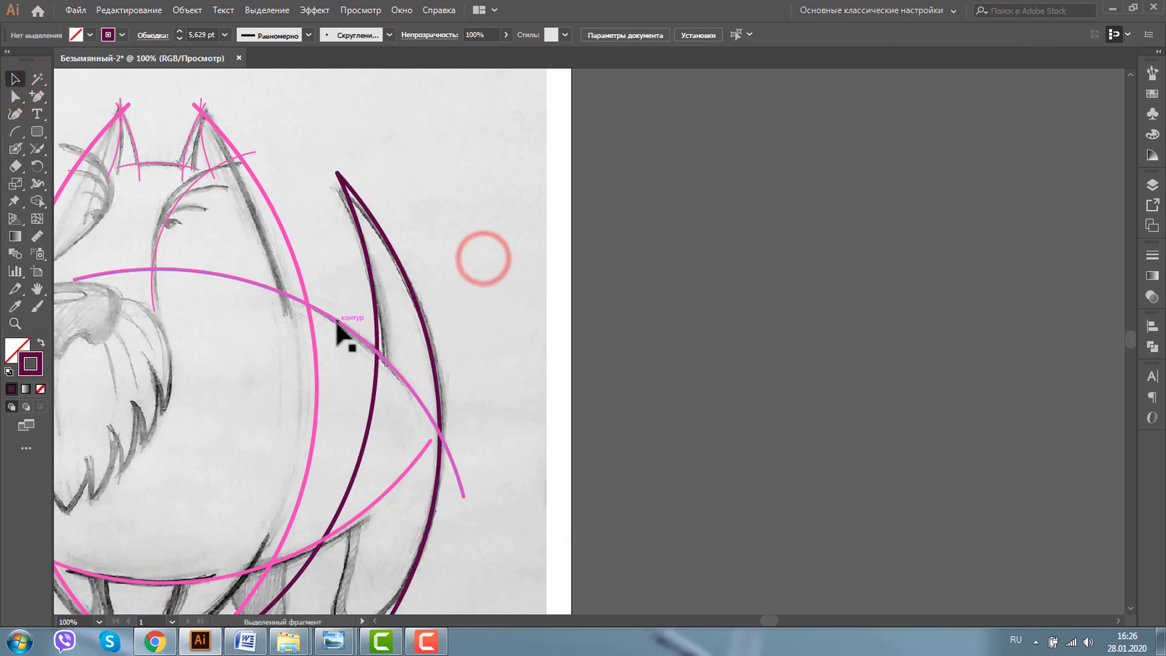
left_click_drag(338, 327, 815, 405)
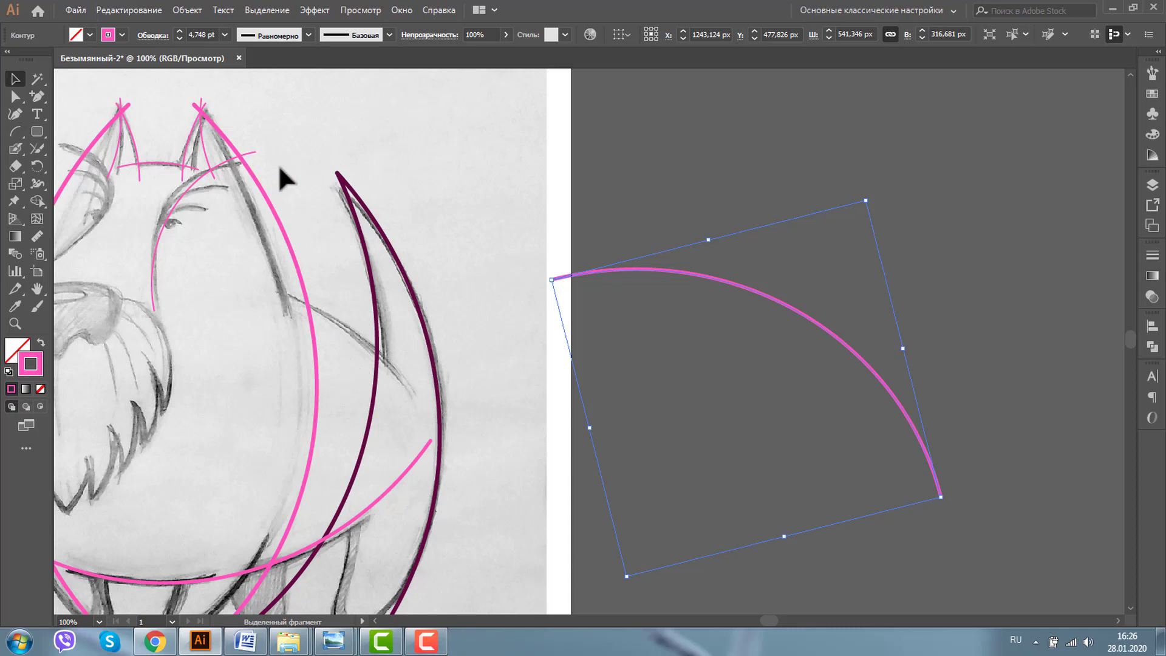
Restore the pink back arc and join it to the purple tail path where they cross
key("a")
key("ctrl+z")
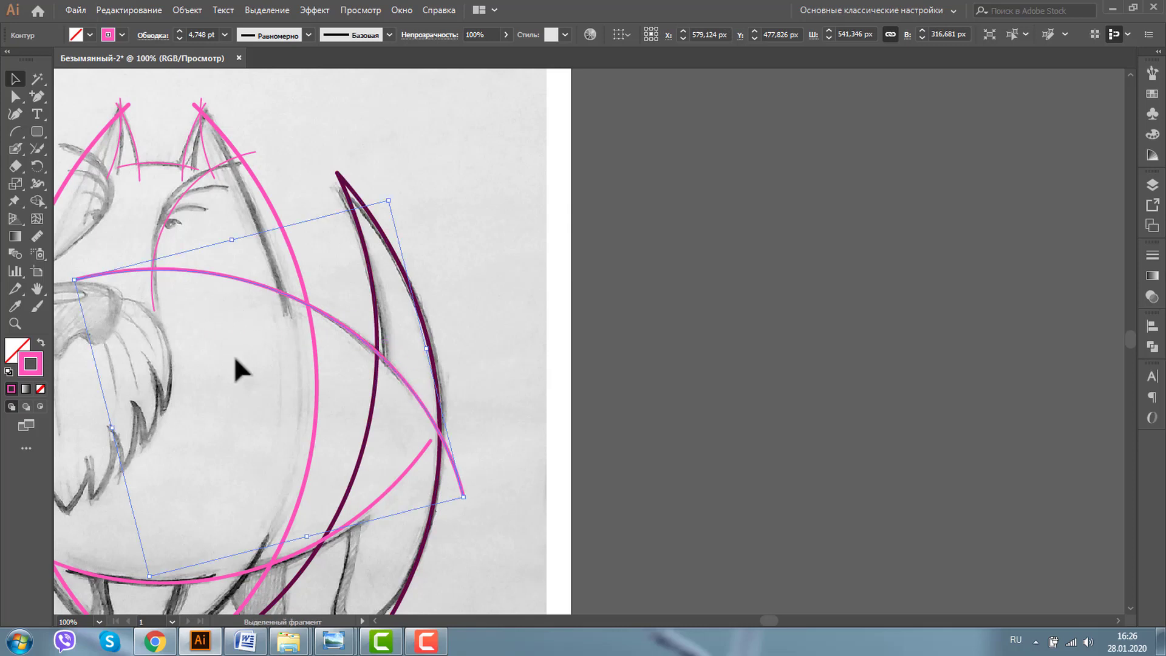
left_click(383, 234)
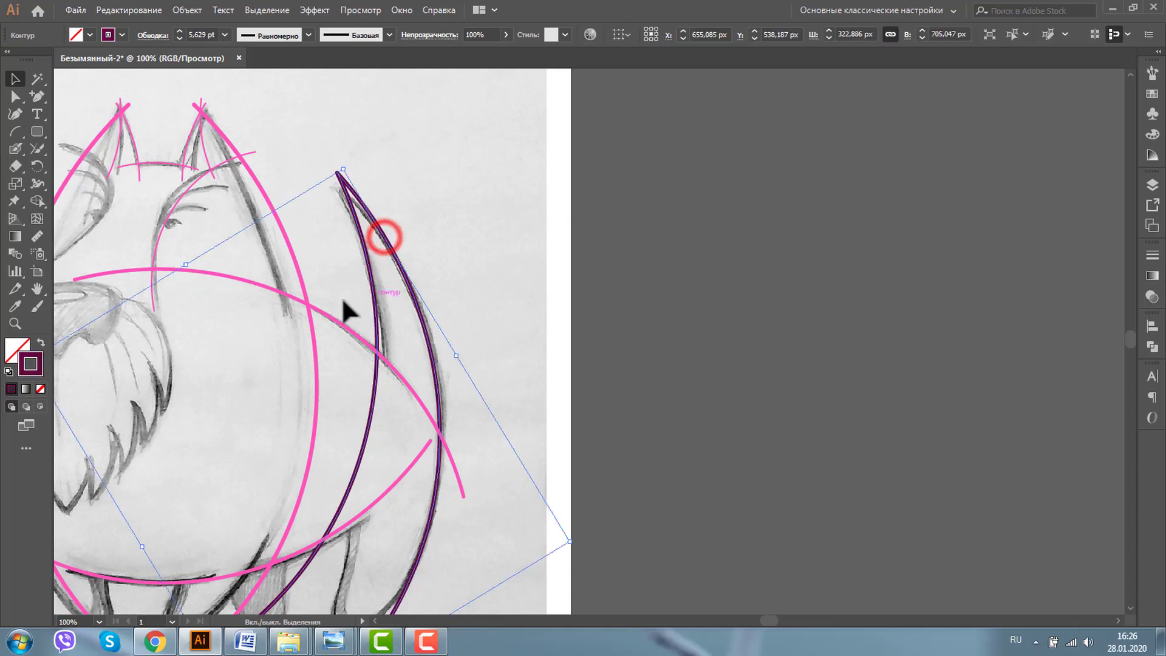
left_click(328, 314, "shift")
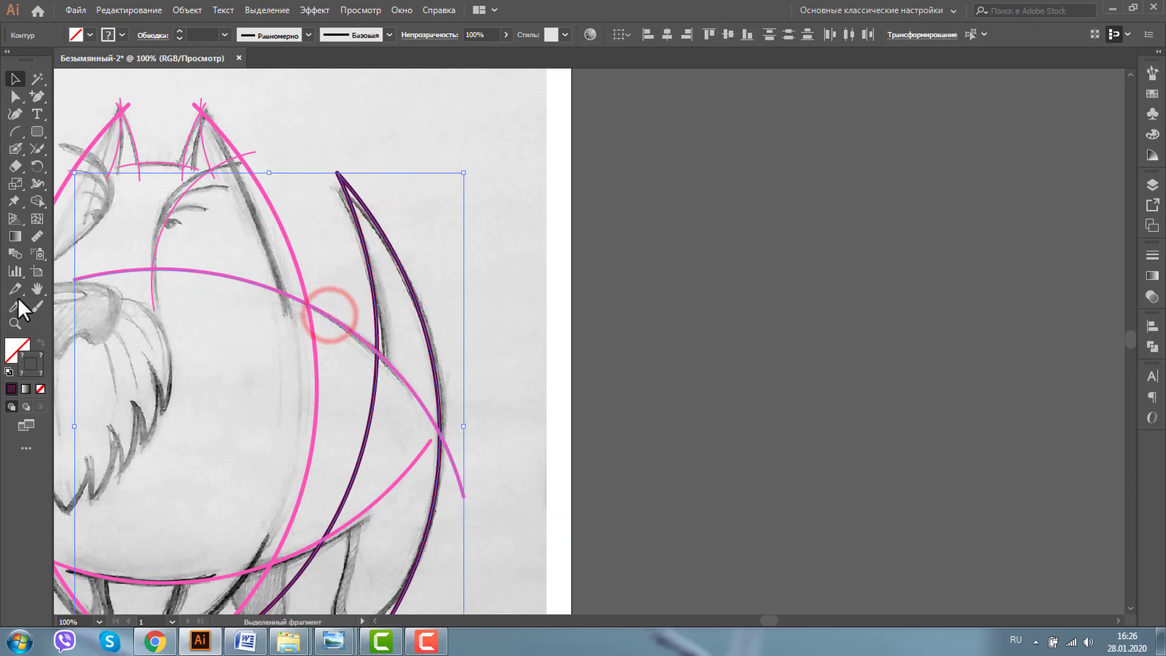
left_click(36, 148)
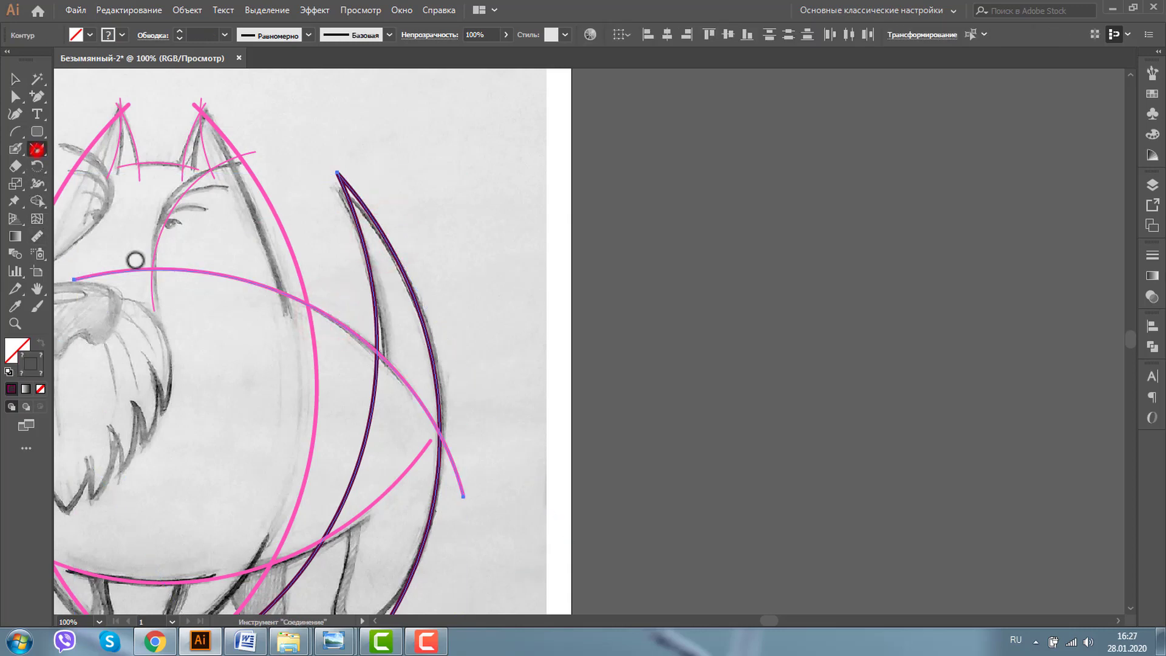
left_click_drag(401, 355, 355, 373)
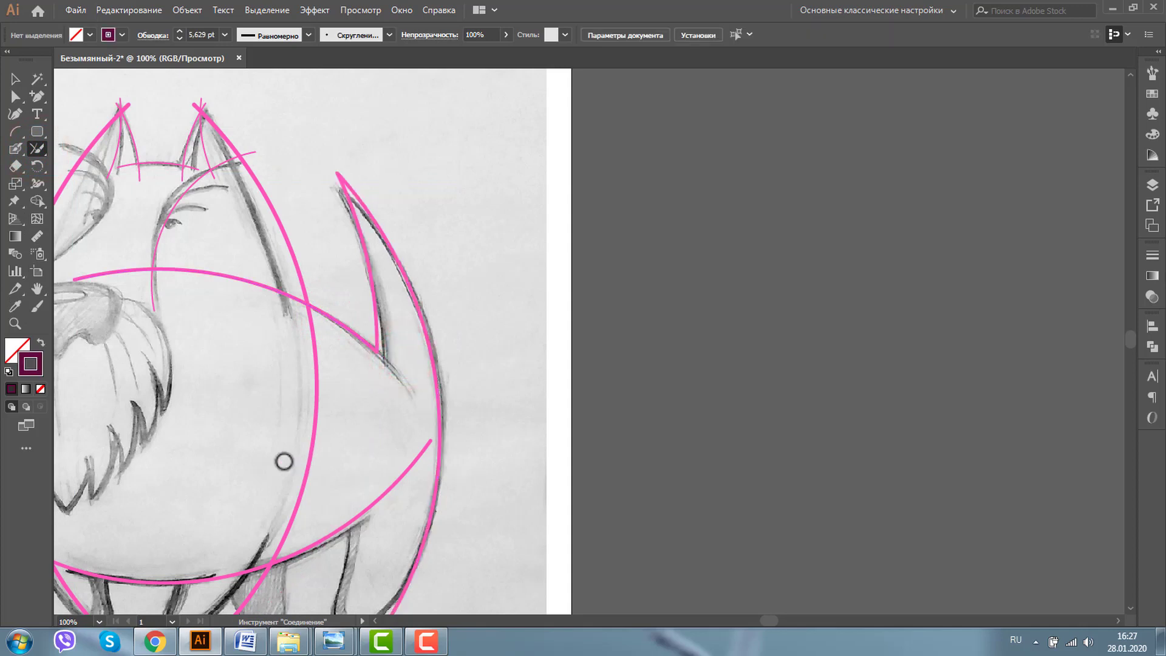
left_click(9, 80)
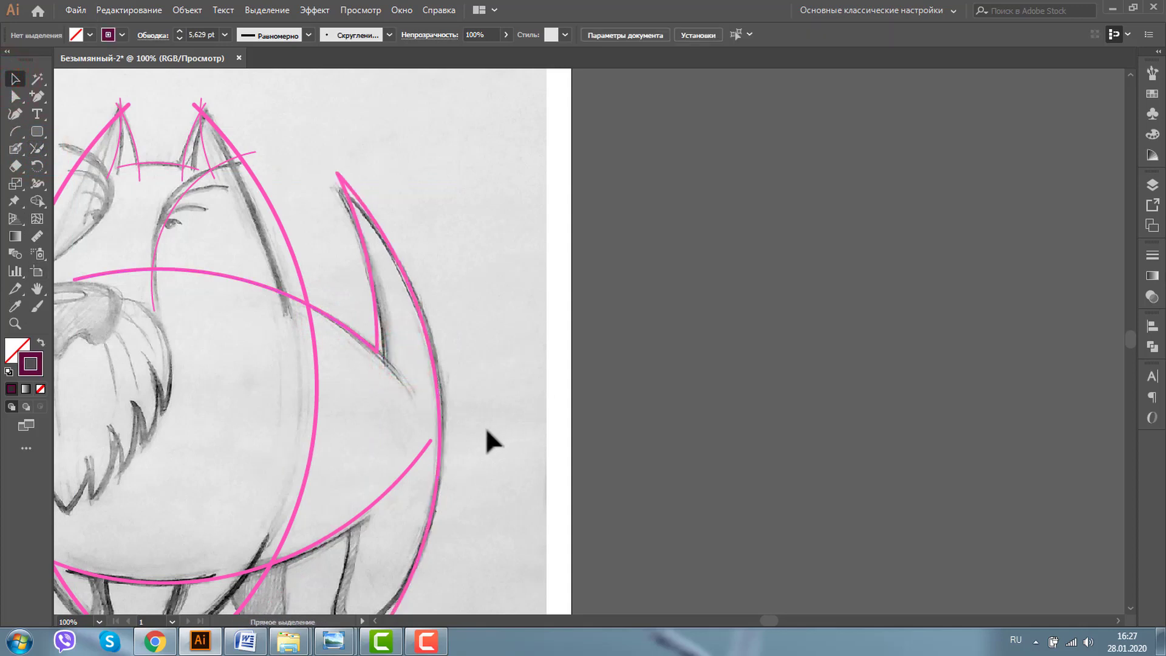
Add an anchor where the head arc meets the tail and delete the end segment beyond it
key("ctrl+z")
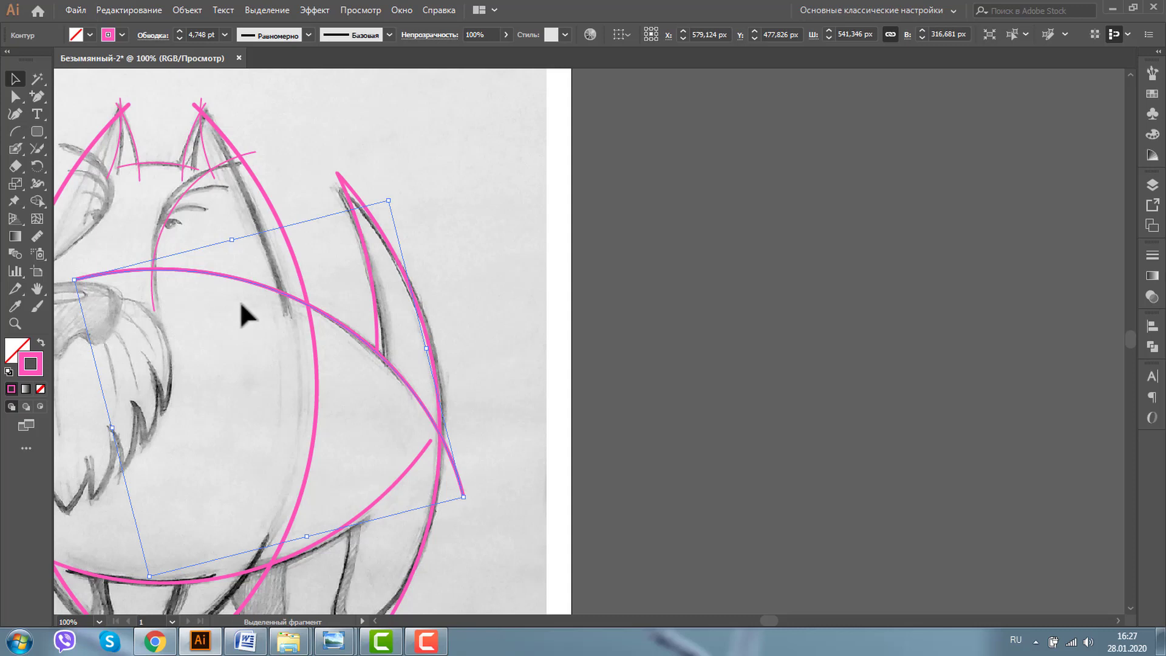
left_click(37, 96)
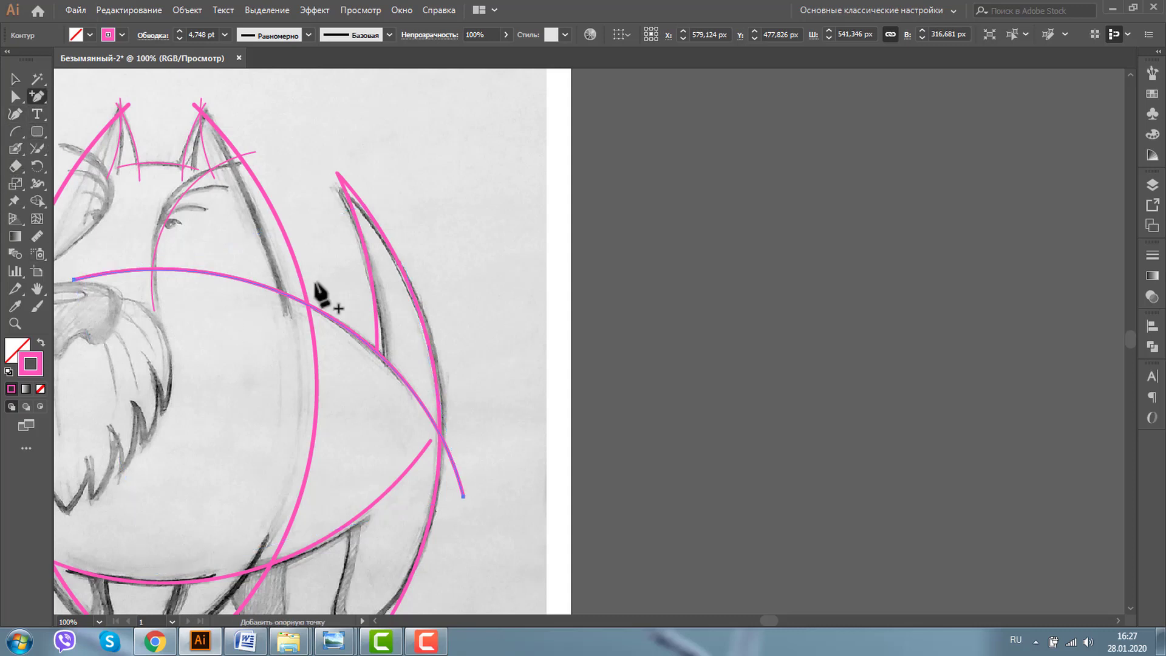
left_click(393, 368)
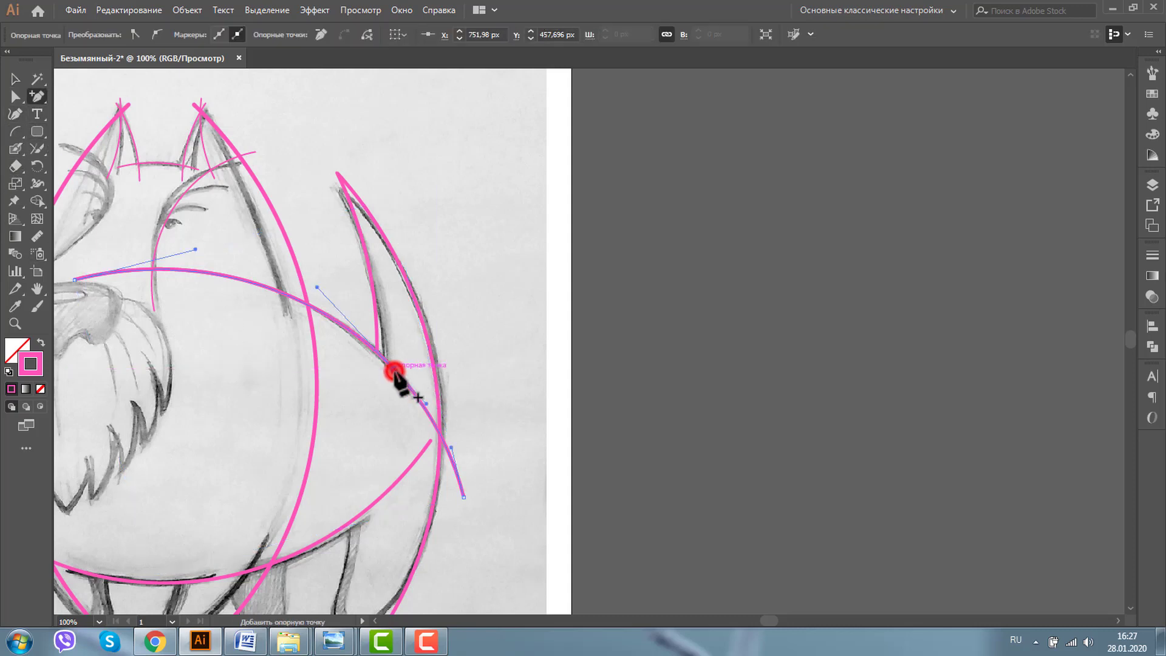
left_click(14, 80)
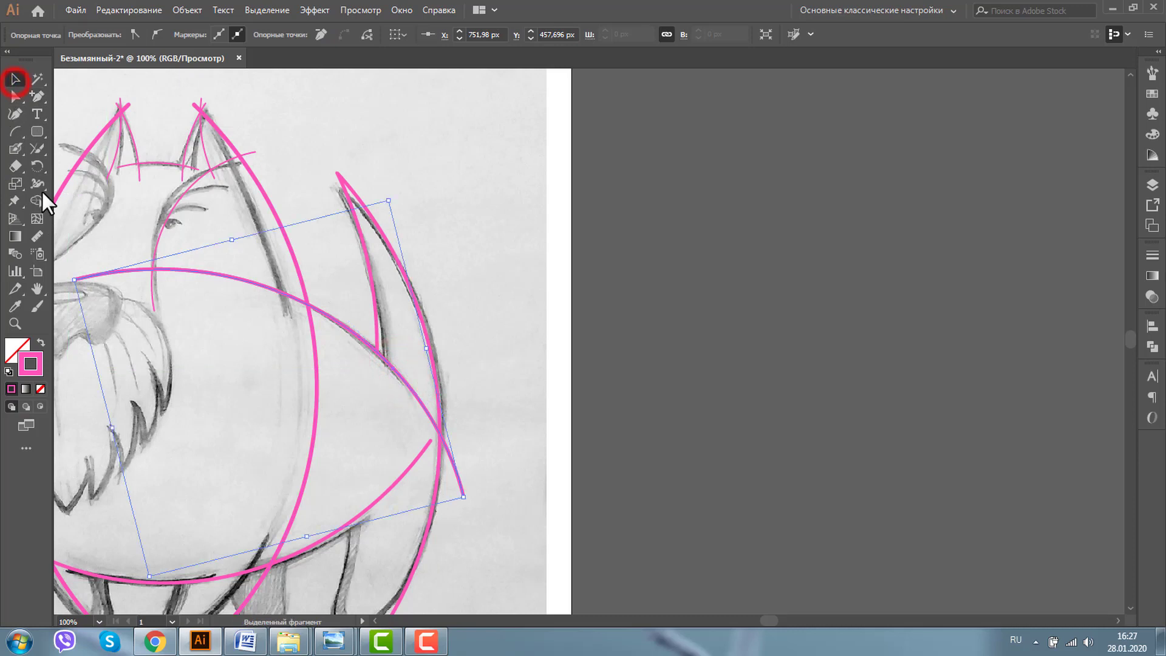
left_click(15, 97)
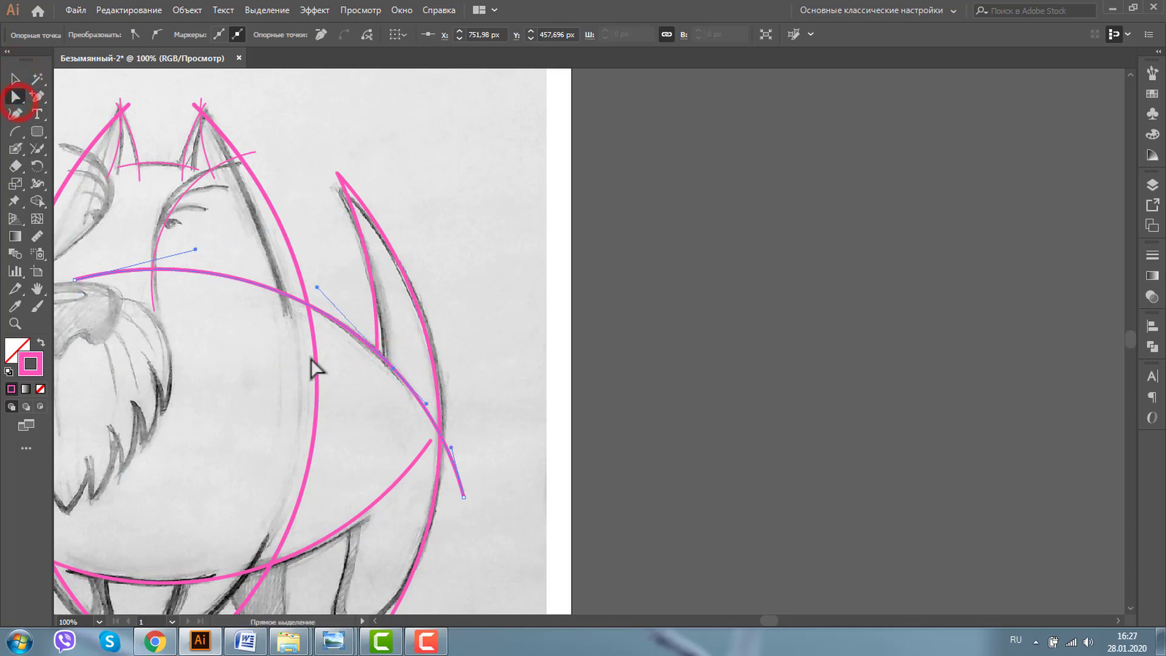
left_click(464, 497)
key("Delete")
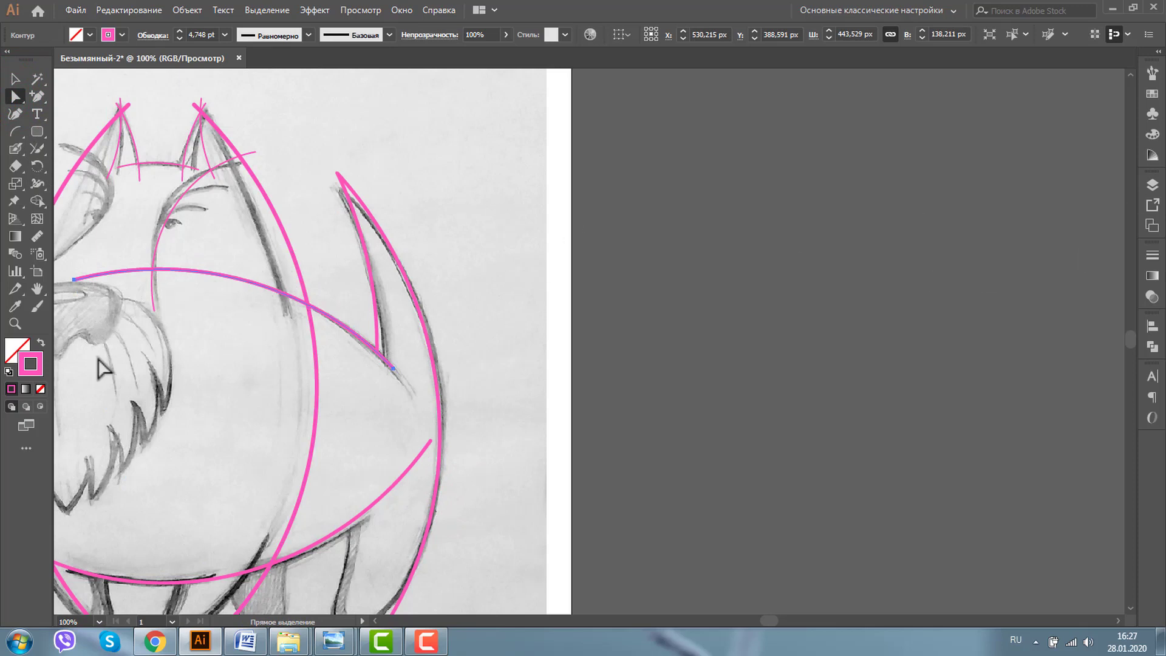
Set the joined back-and-tail path's stroke to dark magenta #910C5E
double_click(37, 364)
left_click(907, 462)
left_click(1078, 387)
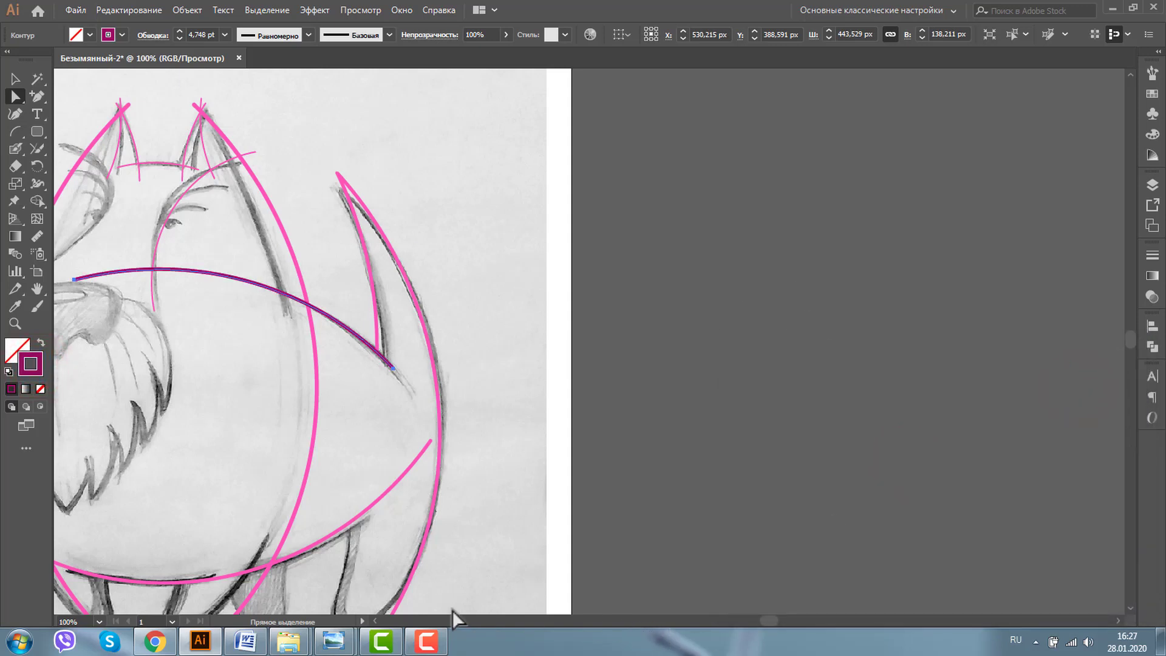
left_click(375, 619)
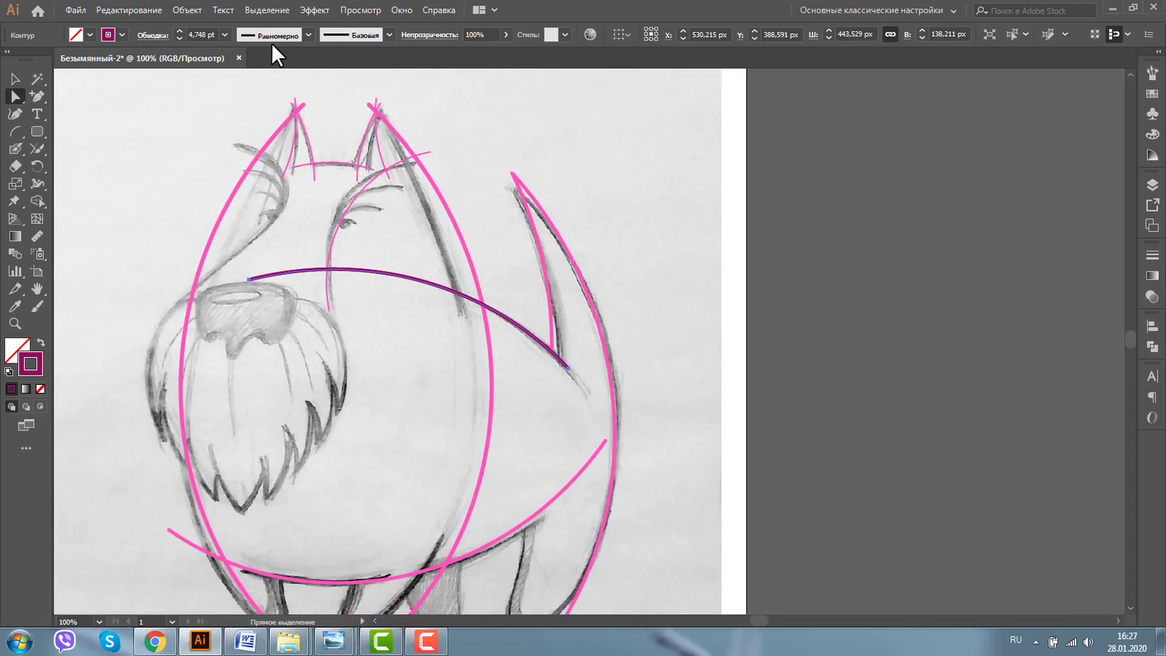
Join the thin and thick pink strokes at the left ear tip into a clean corner
left_click(15, 323)
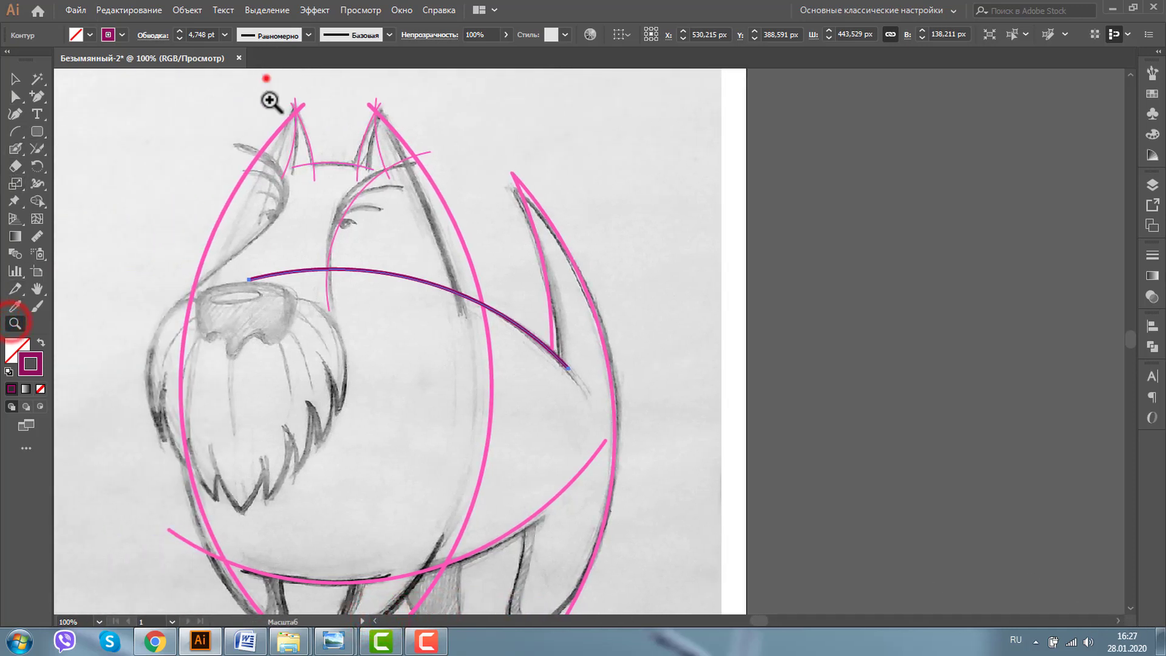
left_click_drag(263, 76, 346, 175)
left_click(15, 79)
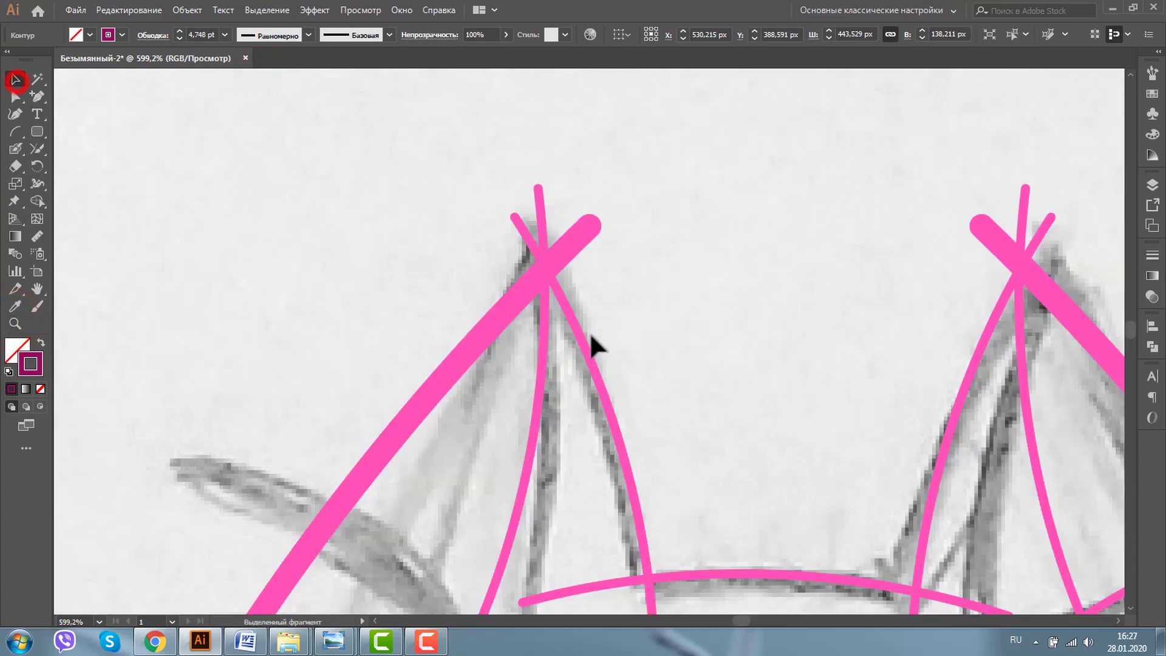
left_click(581, 332)
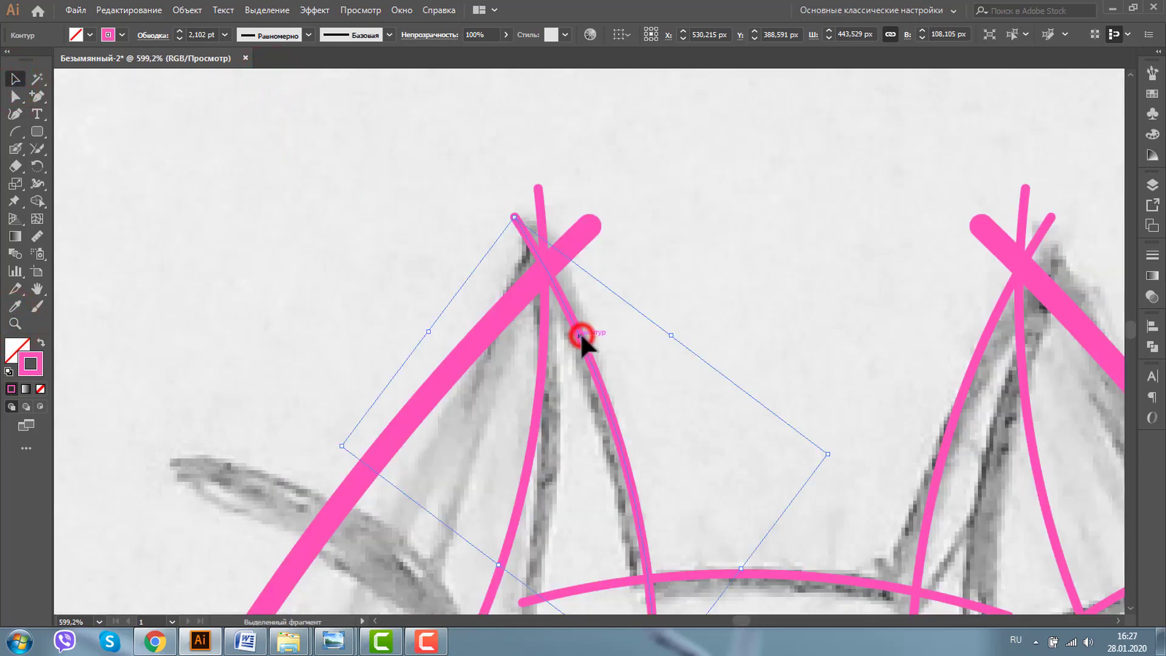
left_click(476, 340, "shift")
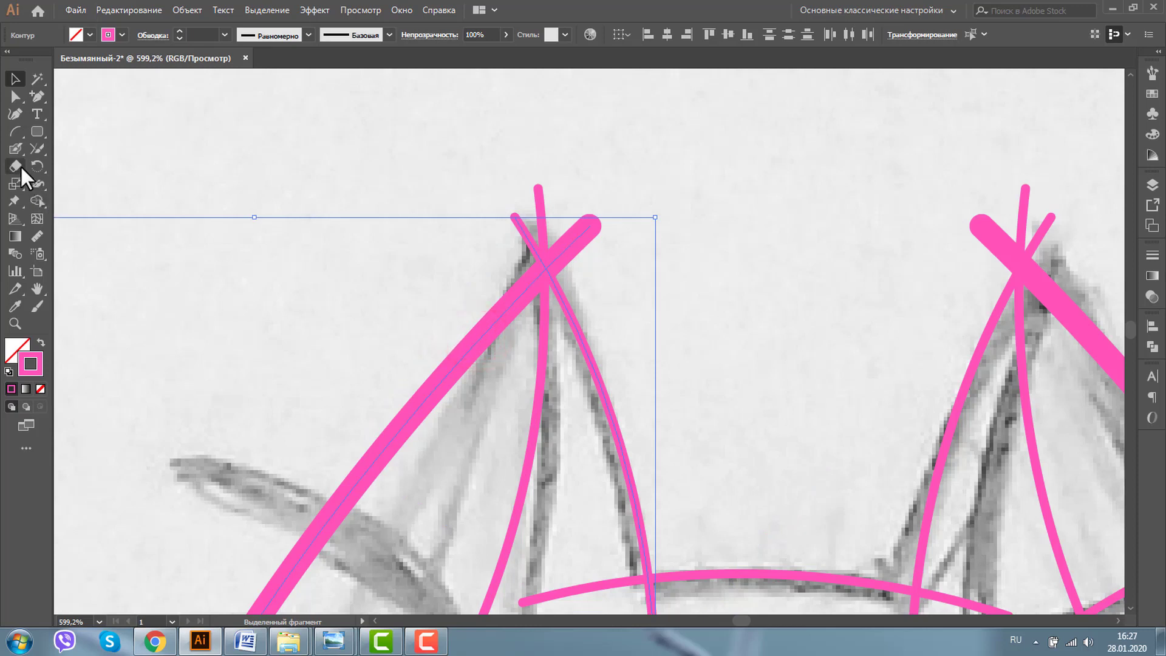
left_click(34, 145)
left_click_drag(443, 241, 574, 247)
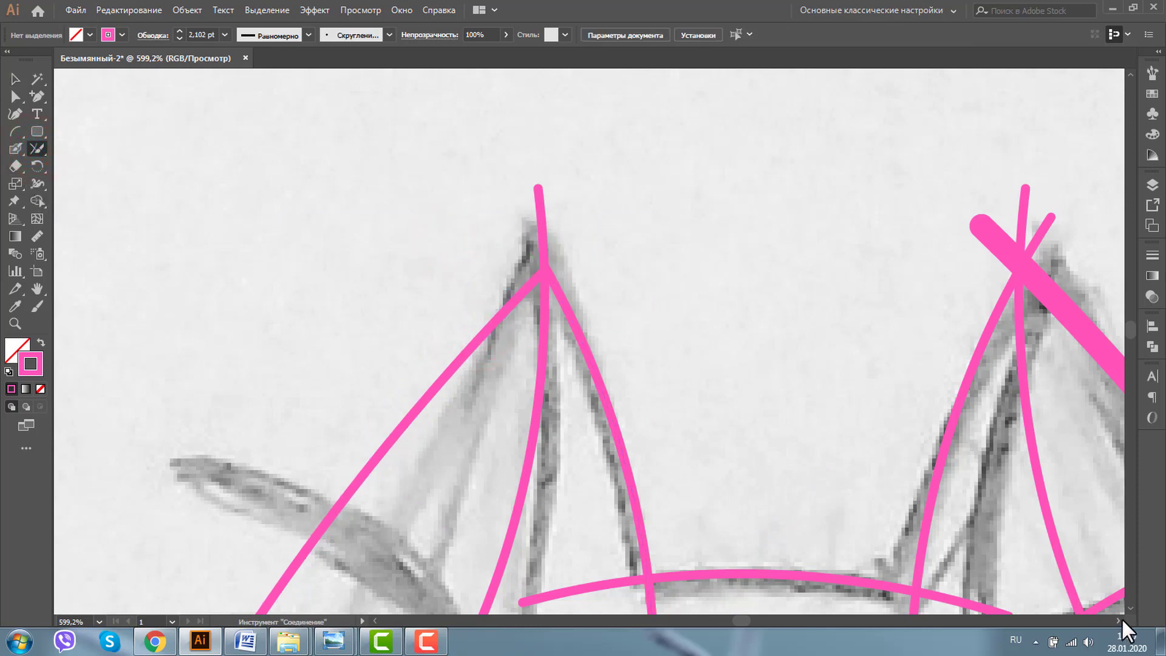
Join the thick and thin pink strokes at the right ear tip
left_click(1119, 620)
left_click(14, 78)
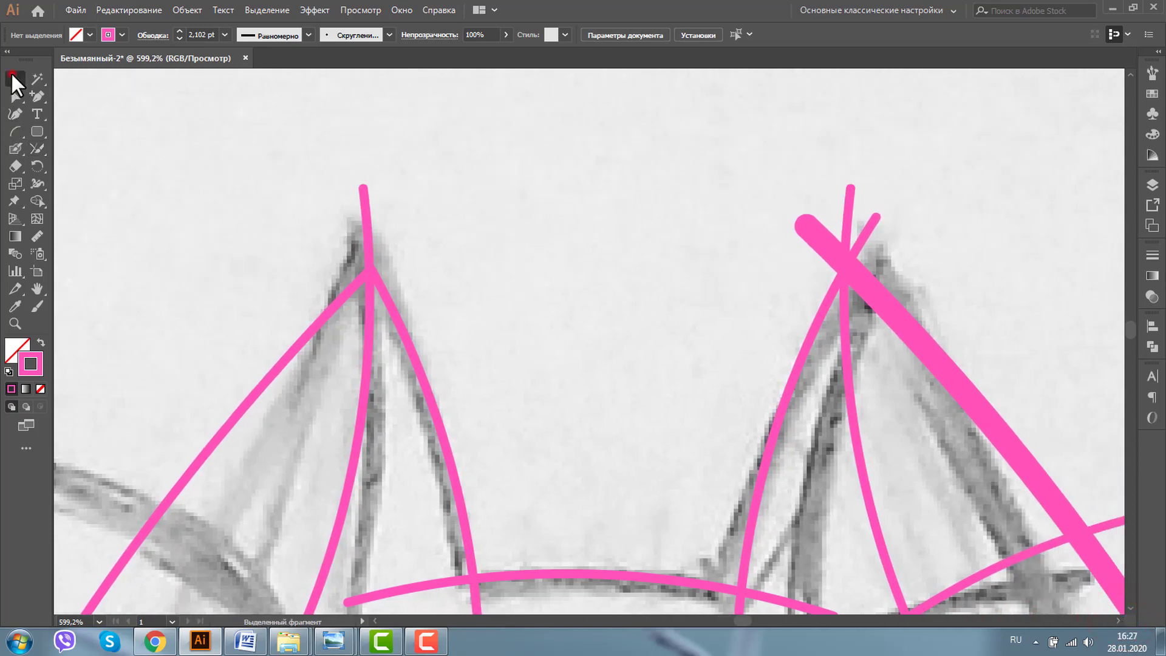
left_click(904, 317)
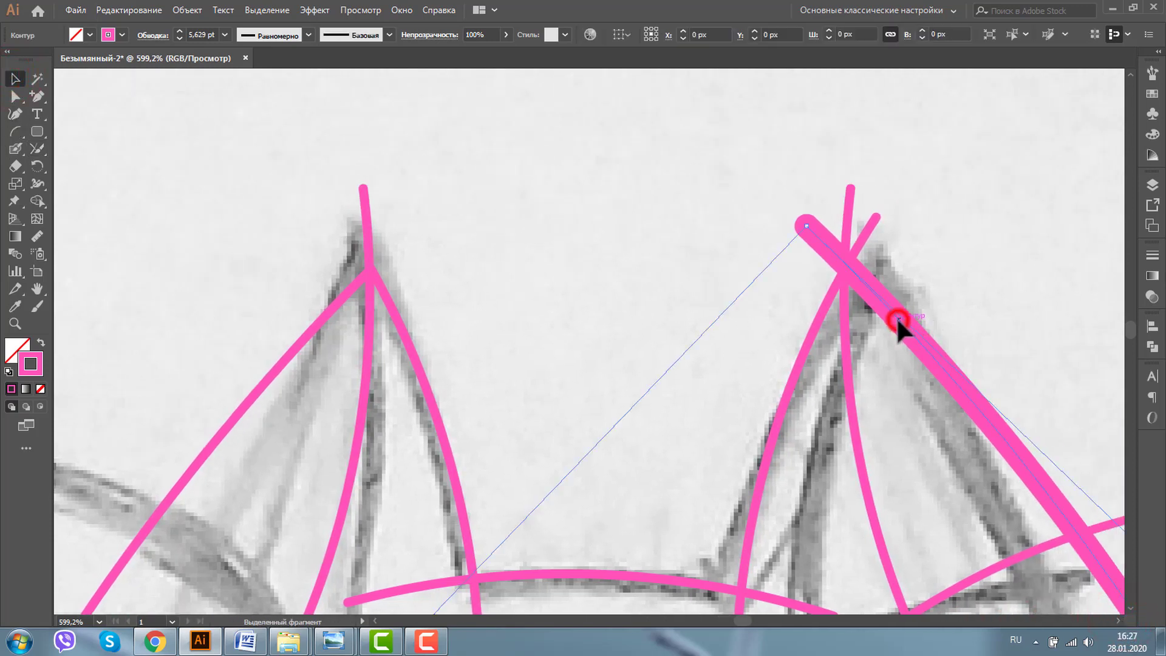
left_click(786, 392, "shift")
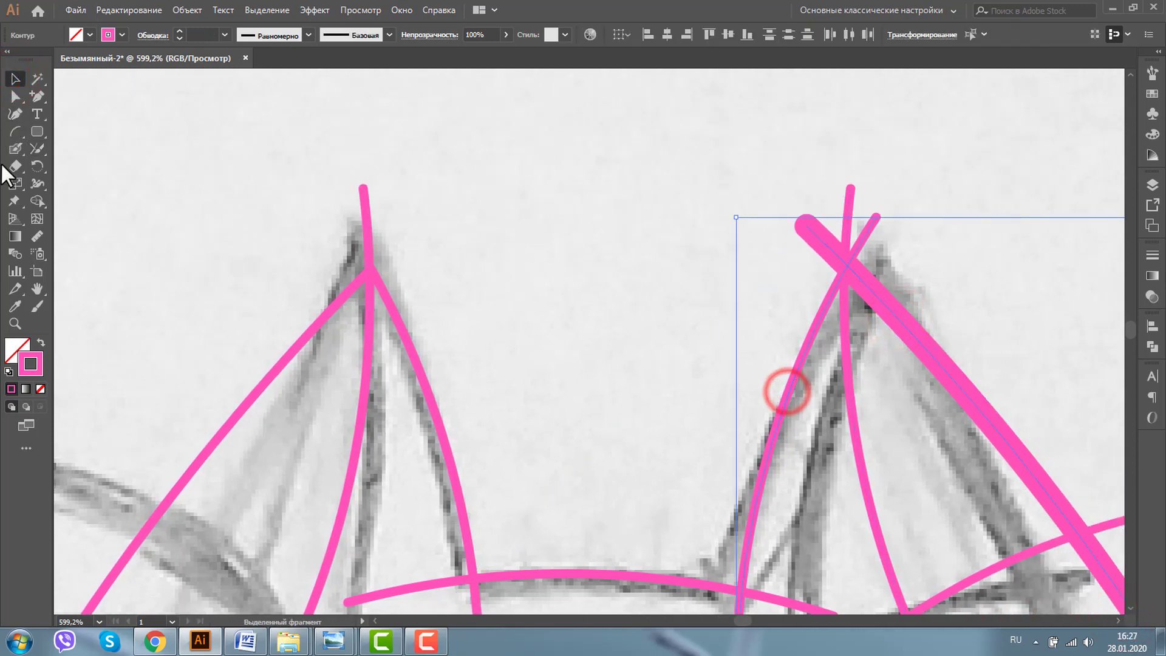
left_click(34, 152)
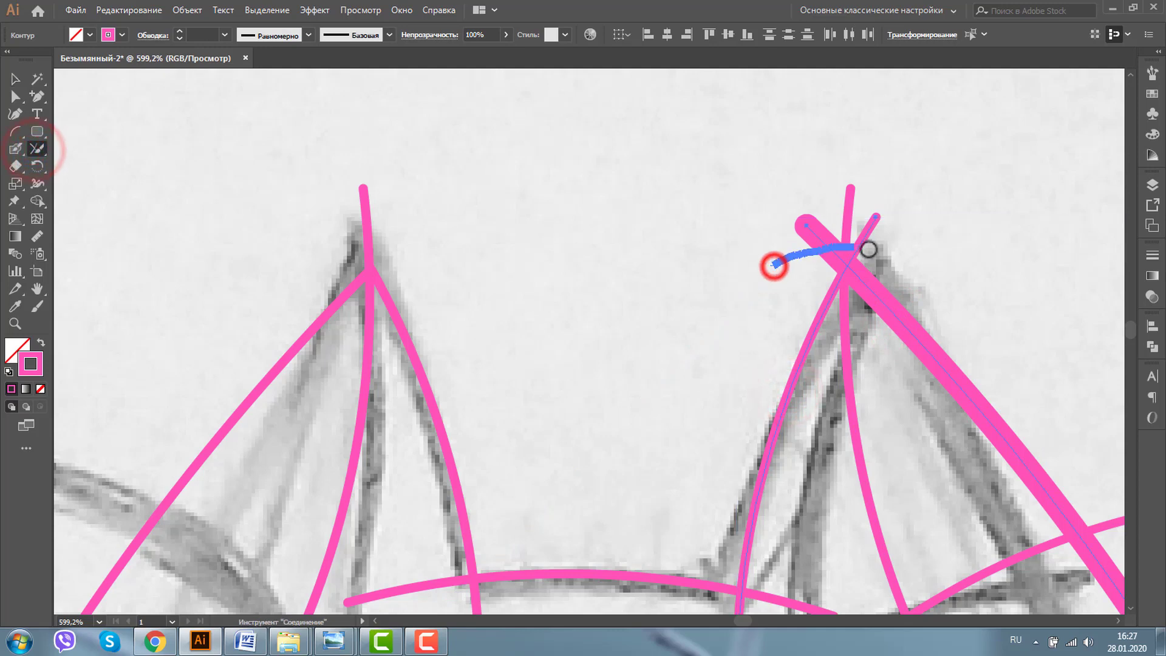
left_click_drag(773, 266, 773, 263)
Join the crossbar between the ears to the left vertical stroke at a corner
key("z")
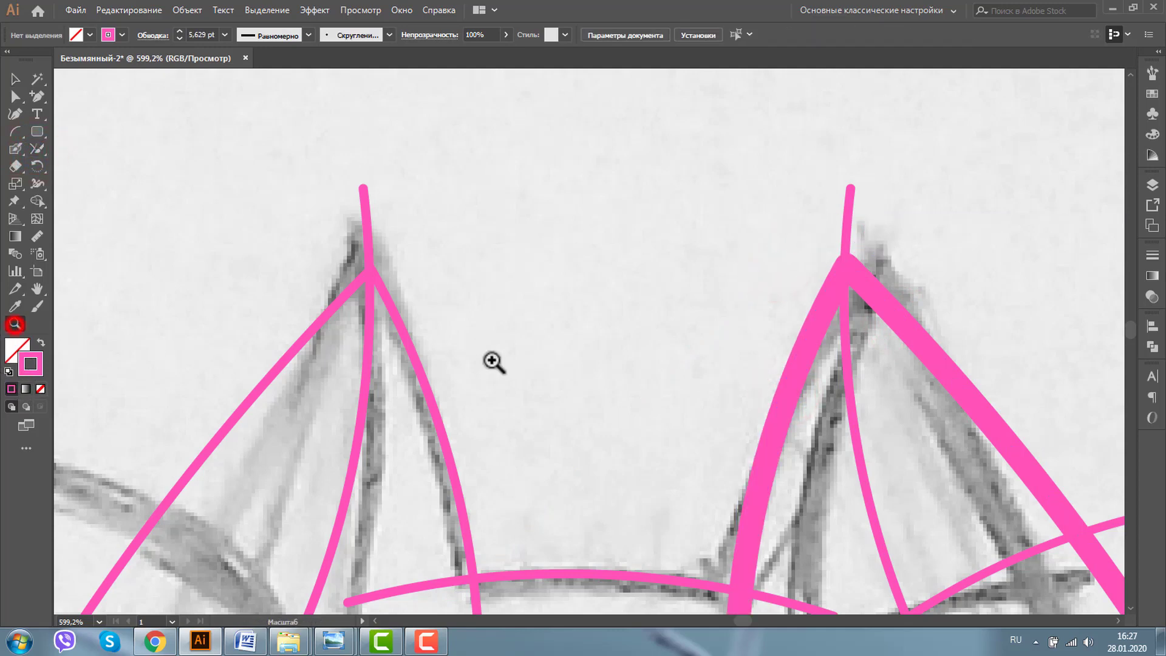
left_click(513, 358, "alt")
left_click(591, 374, "alt")
left_click(583, 390, "alt")
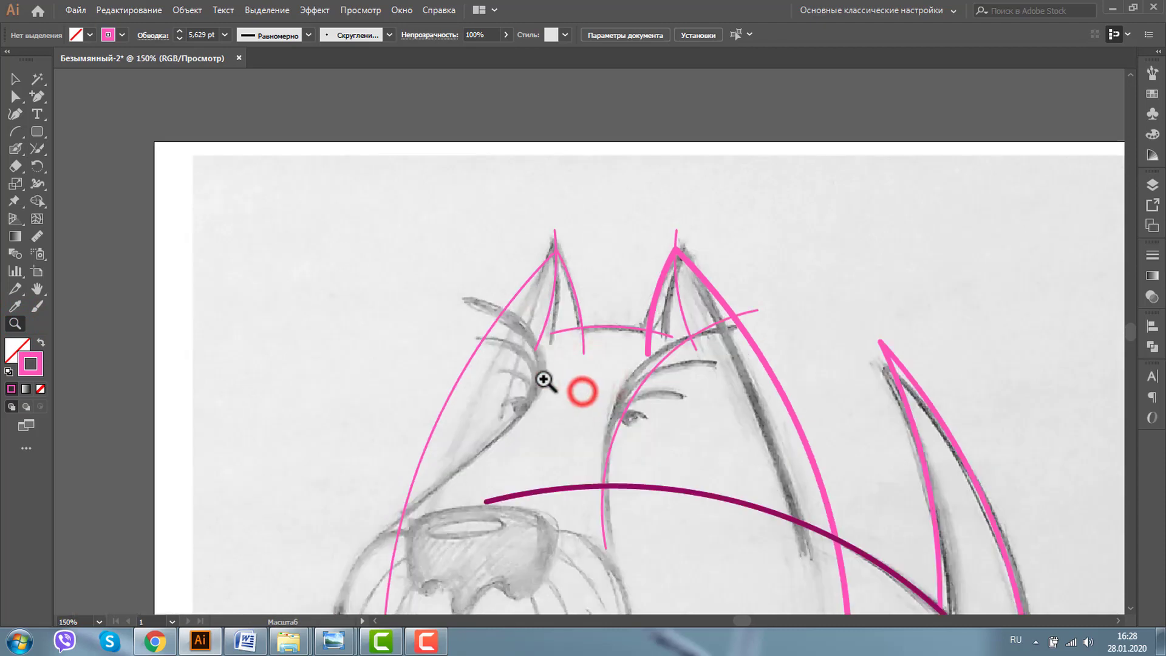
left_click(528, 308)
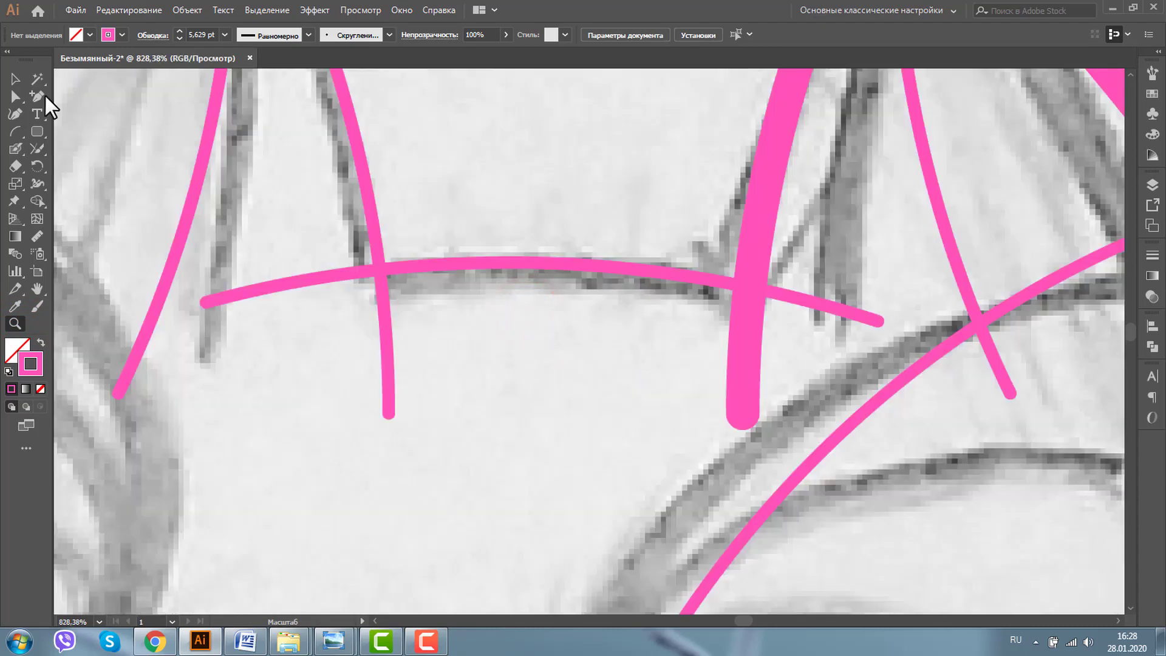
left_click(13, 78)
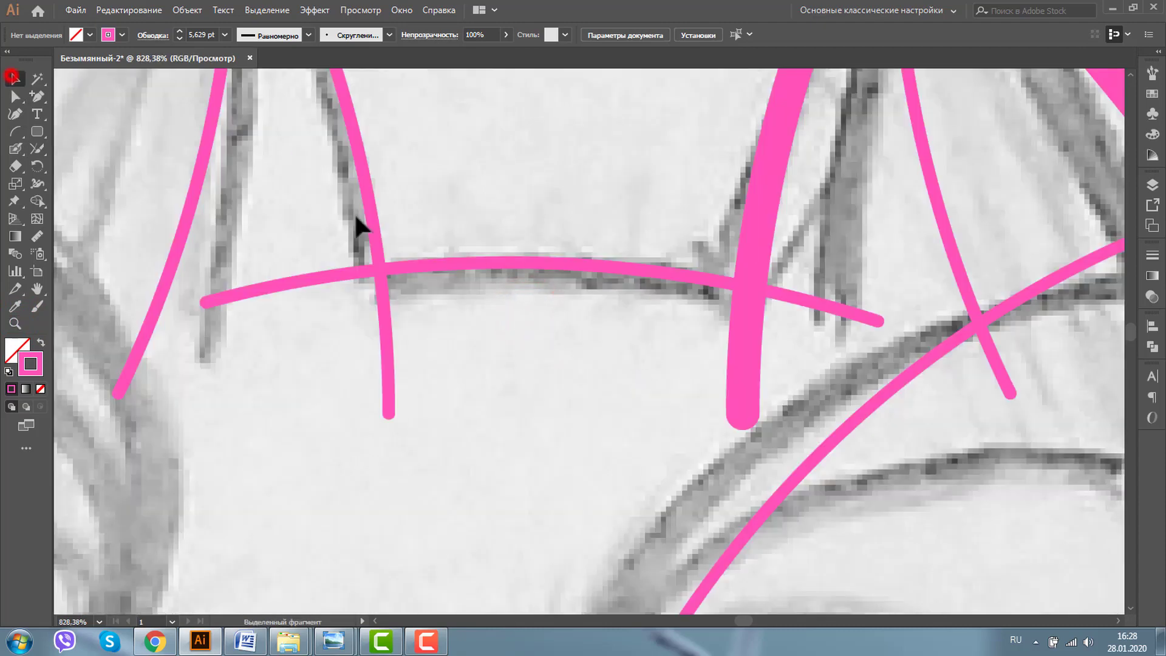
left_click(472, 266)
left_click(37, 148)
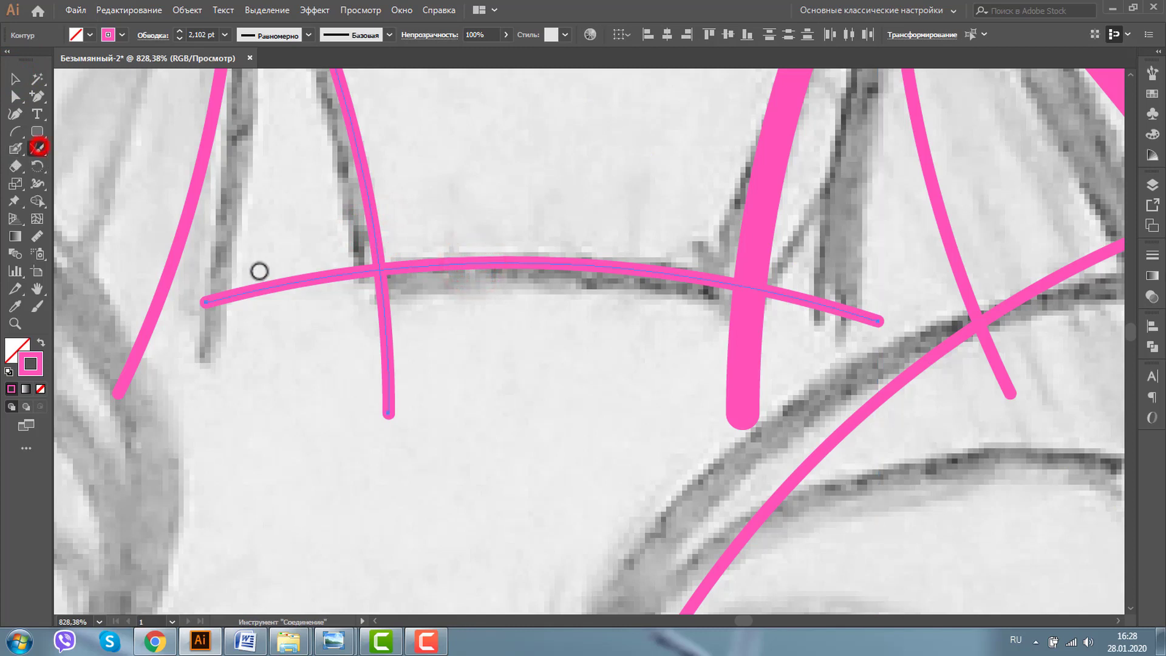
left_click_drag(261, 247, 479, 391)
Join the crossbar to the thick right vertical stroke at a corner
left_click(15, 79)
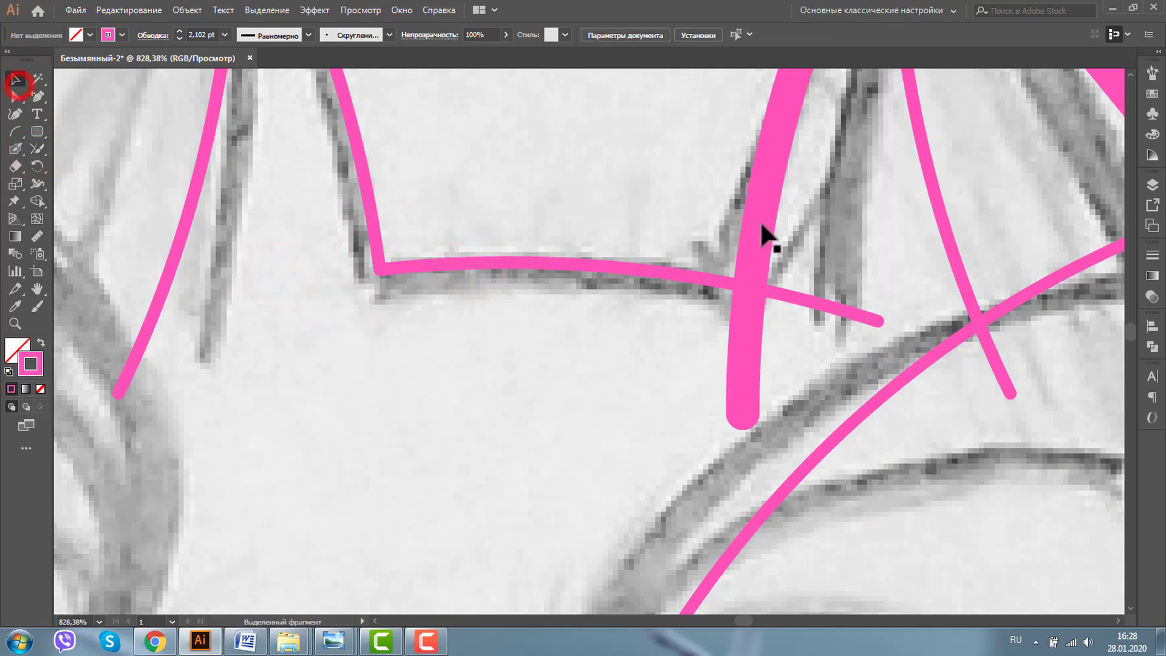
left_click(756, 218)
left_click(642, 269, "shift")
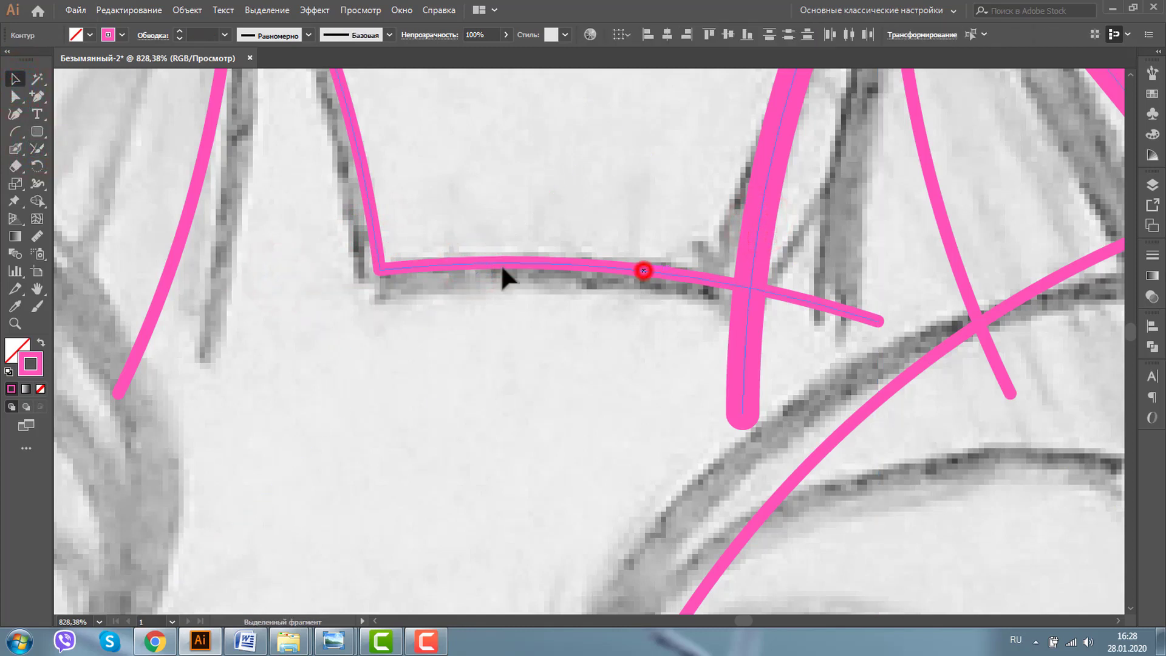
left_click(38, 149)
left_click_drag(736, 333, 696, 331)
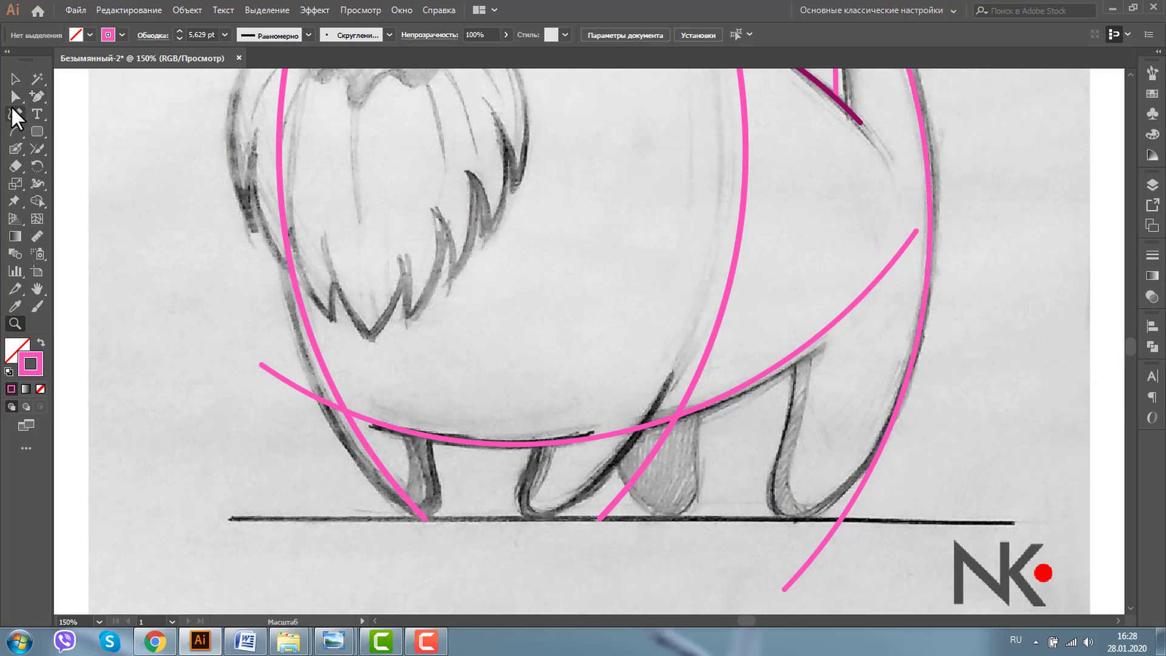
Add anchor points along the belly arc and delete its end segment past the body
left_click(369, 419)
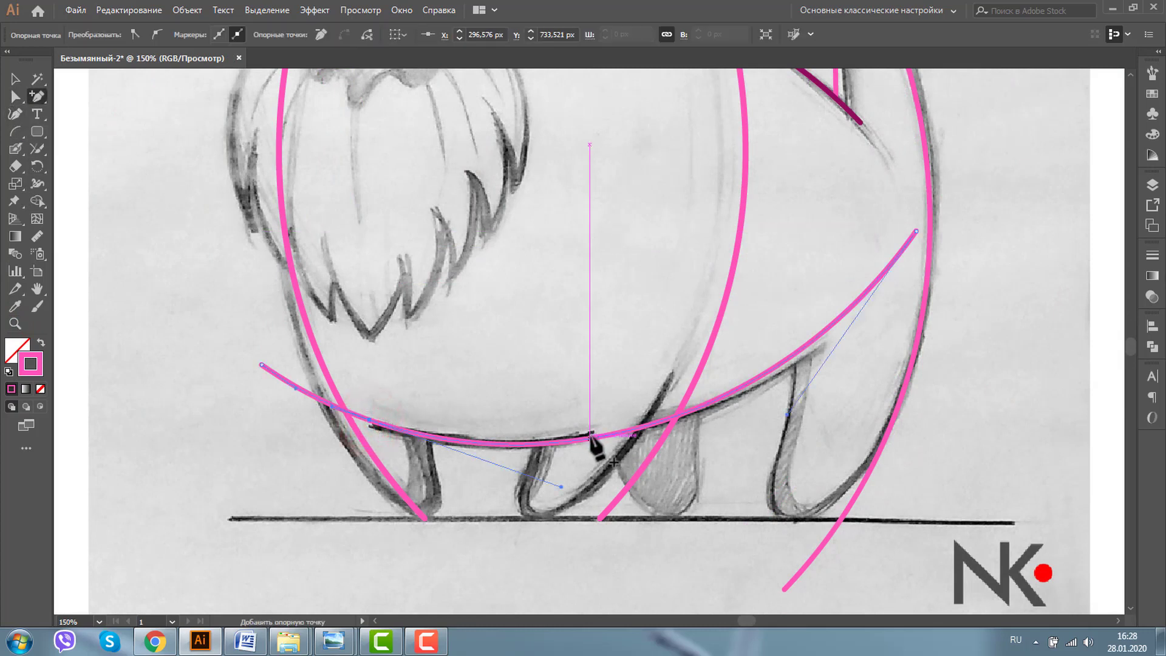
left_click(589, 435)
left_click(15, 96)
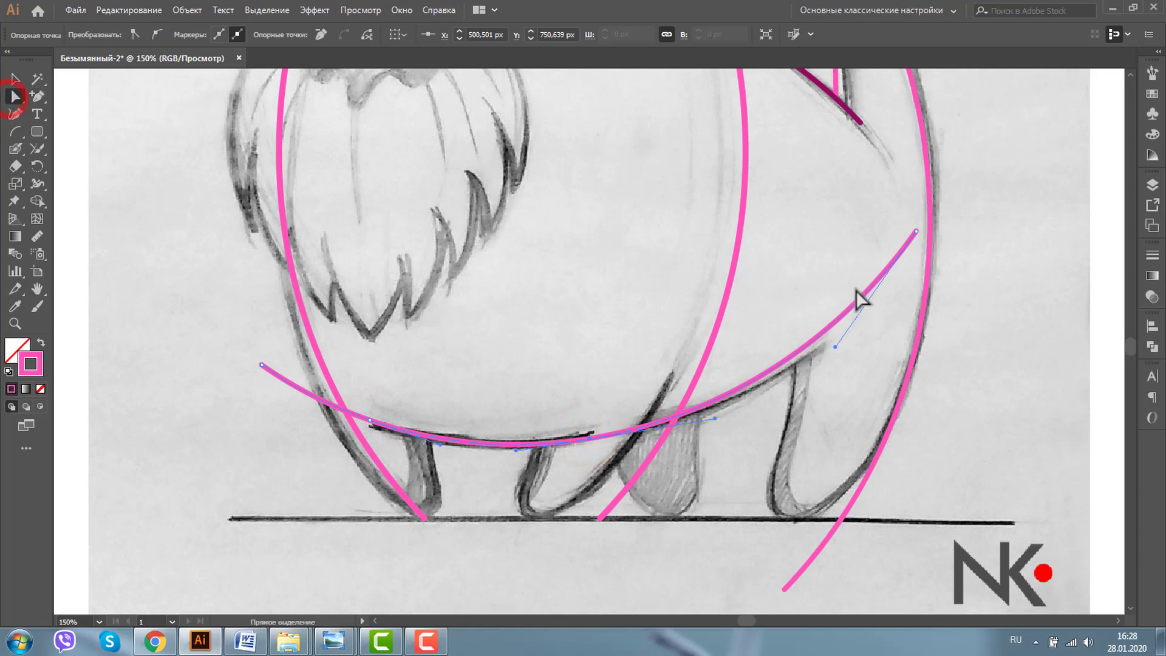
left_click_drag(913, 232, 915, 234)
left_click(915, 233)
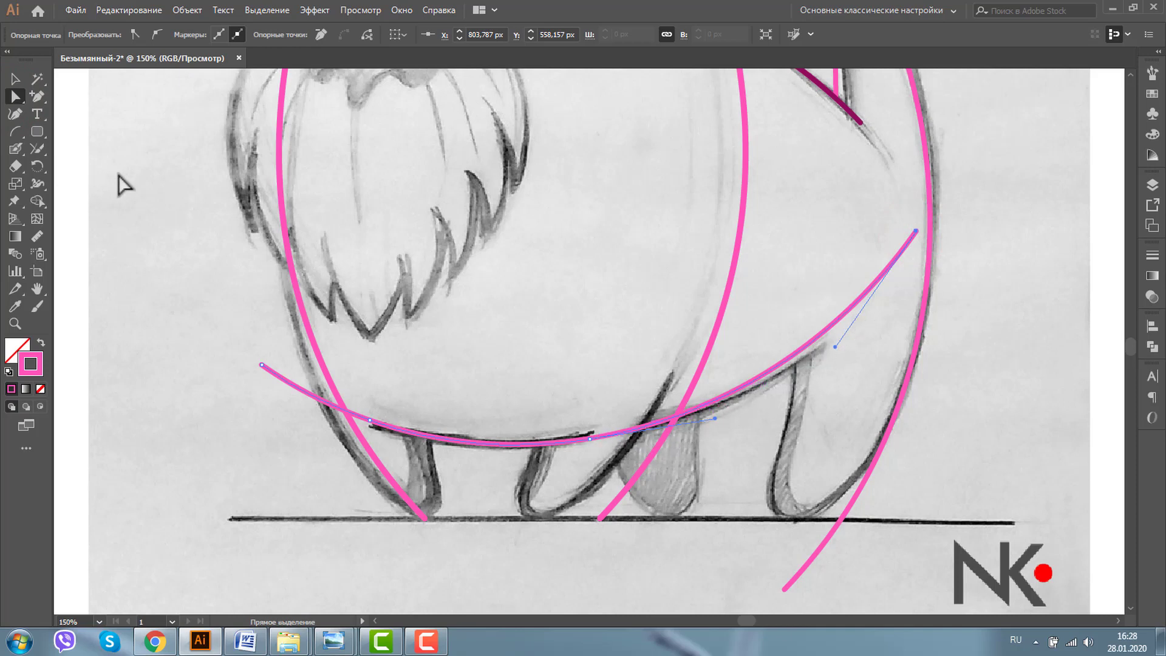
key("plus")
left_click(609, 434)
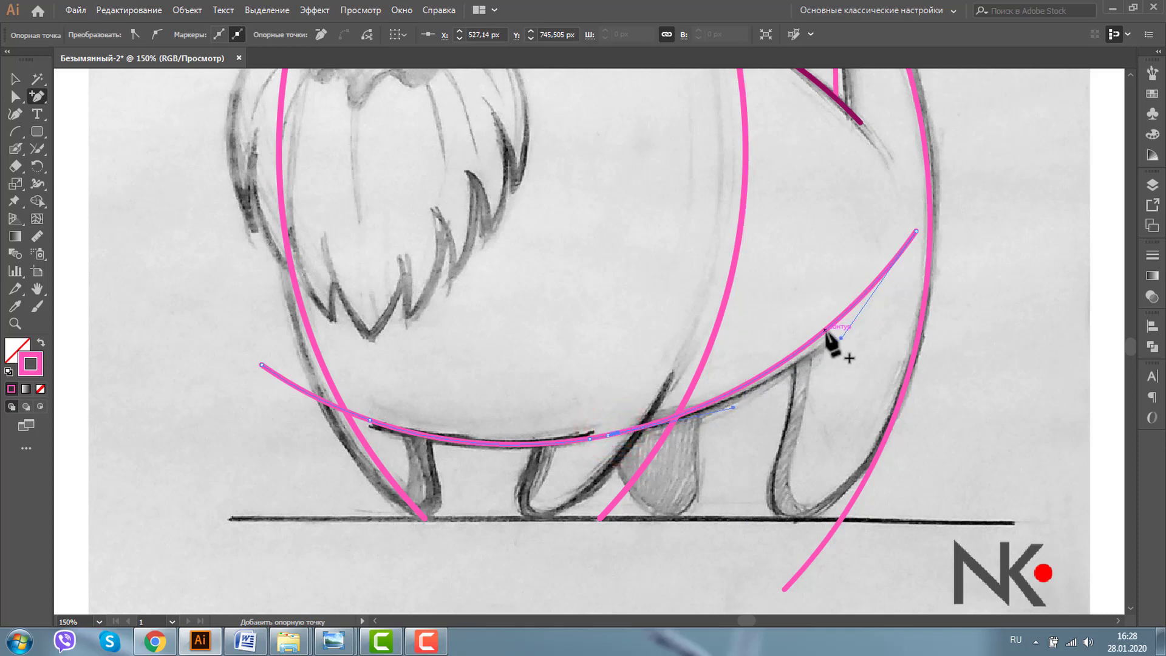
left_click(825, 331)
left_click(15, 96)
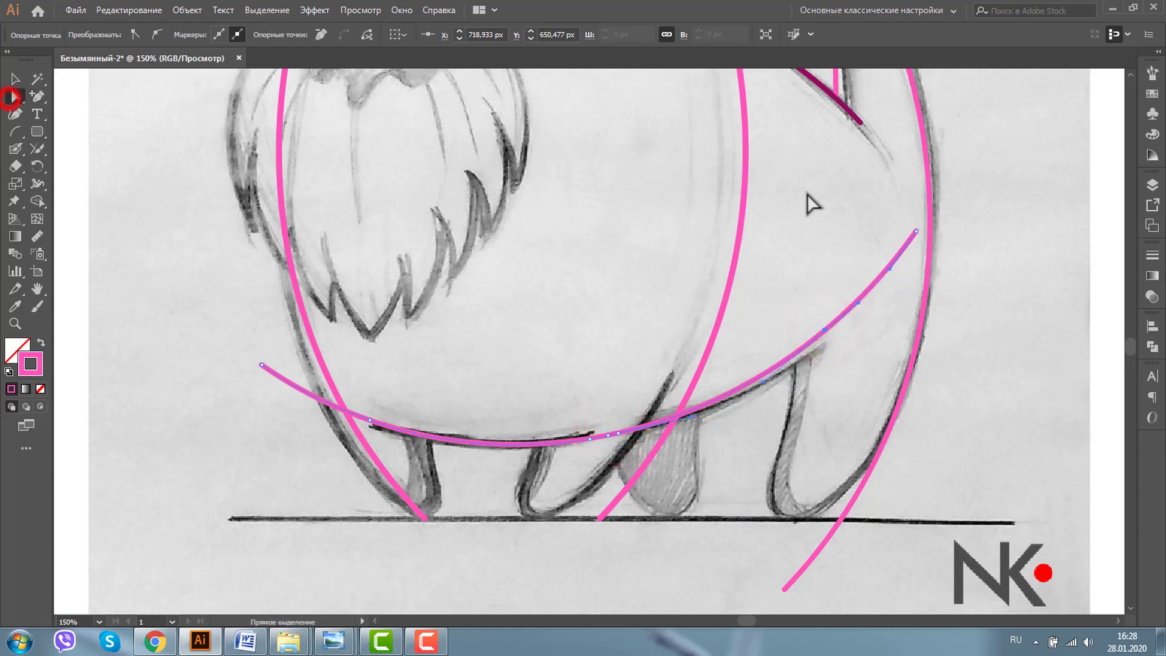
left_click(916, 231)
key("Delete")
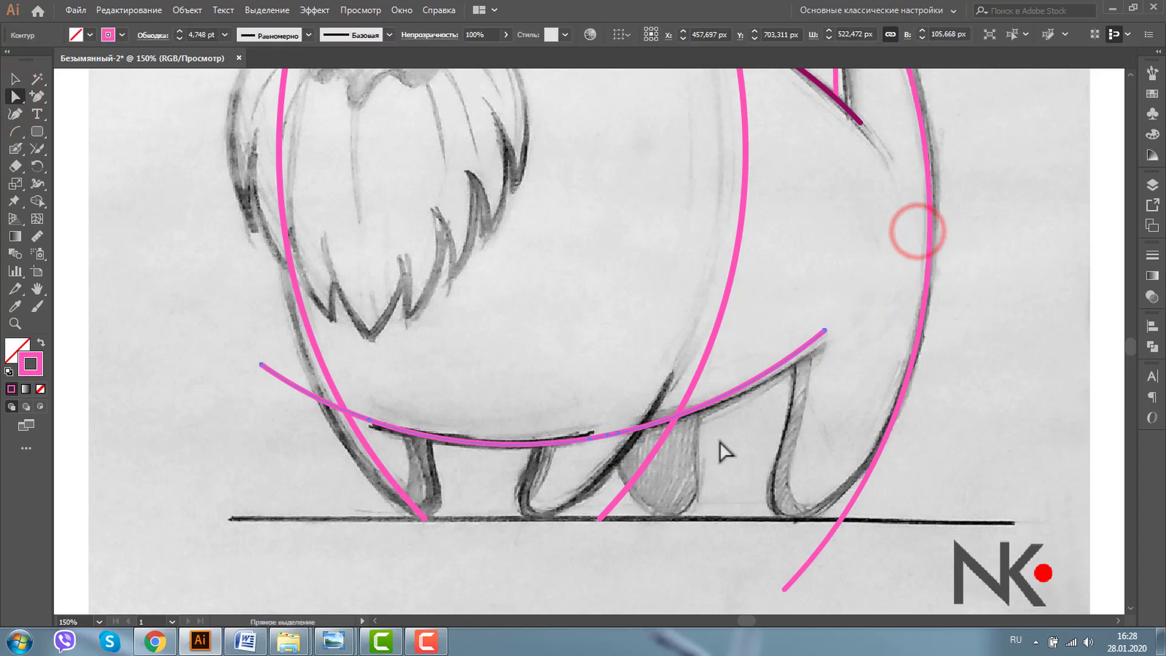
Delete the middle stretch of the belly curve, leaving two separate pieces
left_click(609, 433)
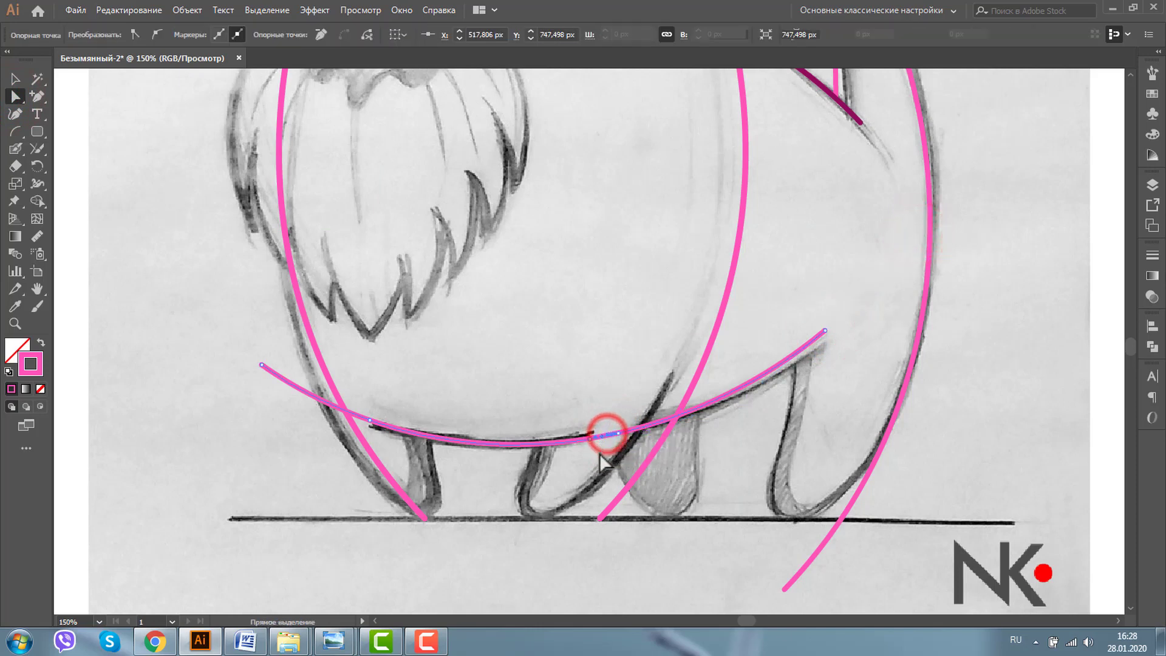
key("Delete")
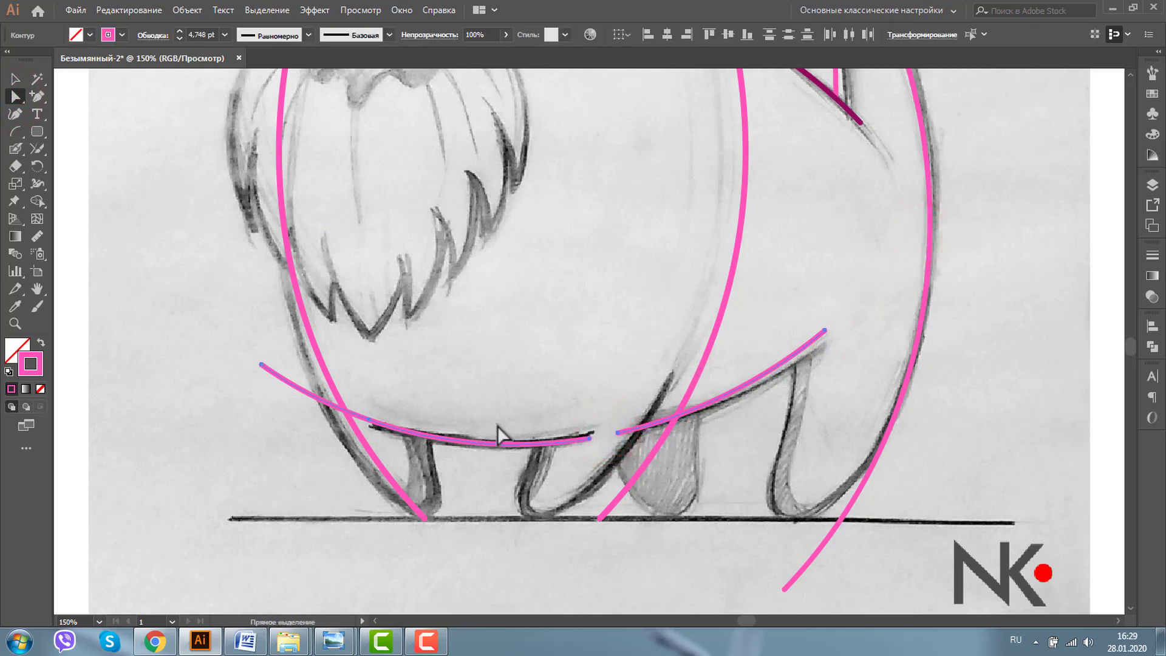
left_click(261, 364)
Shorten the left belly curve and draw a new arc down across the middle front leg
key("Delete")
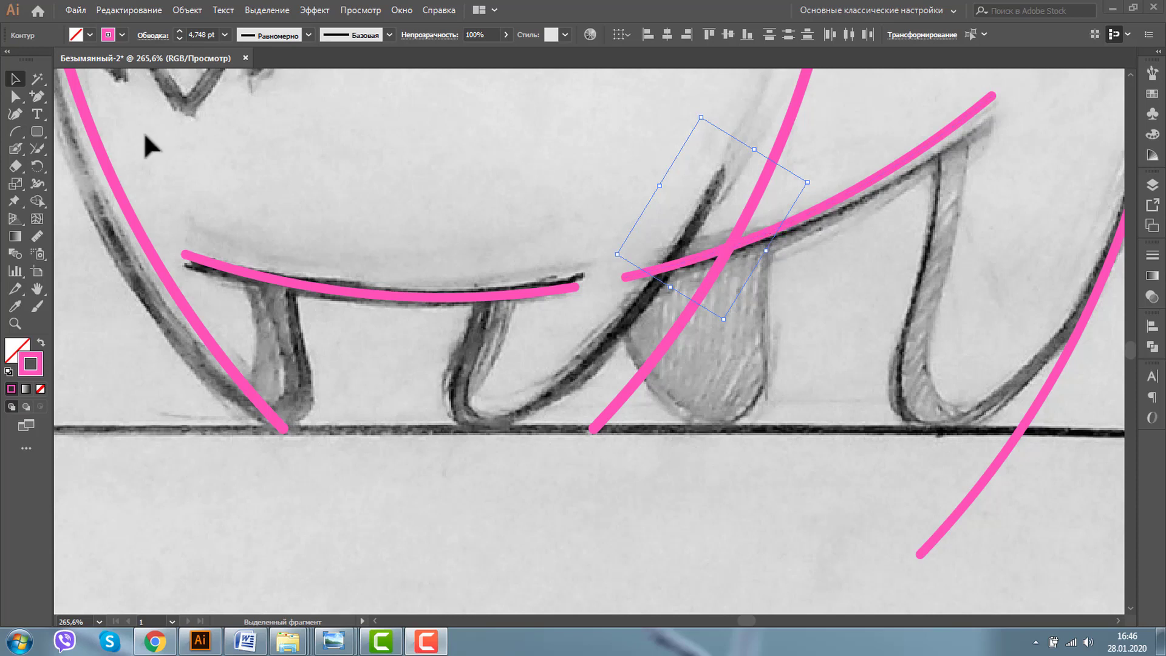
left_click(16, 130)
mouse_move(515, 154)
left_mouse_down()
mouse_move(653, 375)
mouse_move(768, 405)
left_mouse_up()
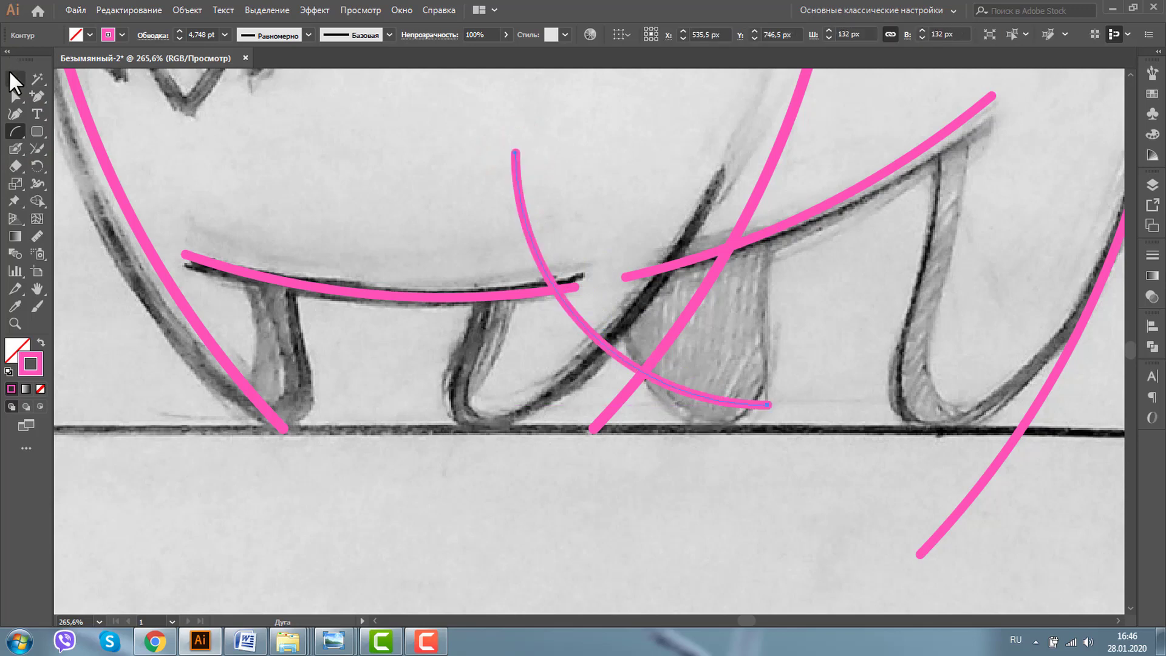
left_click(10, 73)
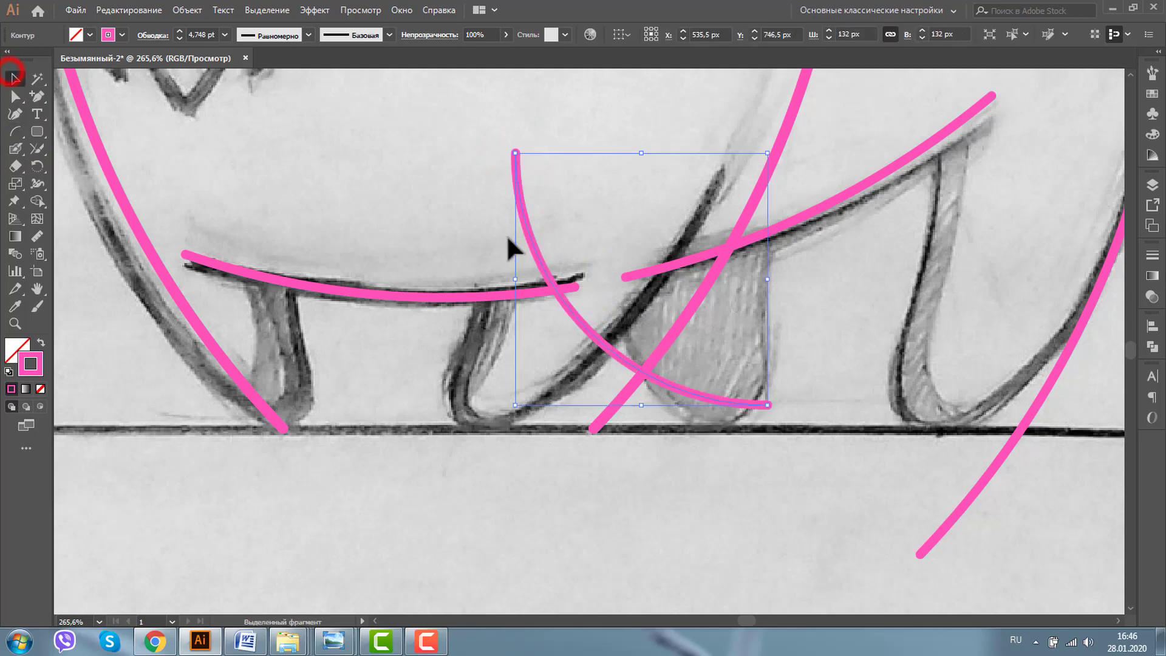
Recolour the new arc's stroke blue #2020CE
double_click(33, 360)
left_click(903, 486)
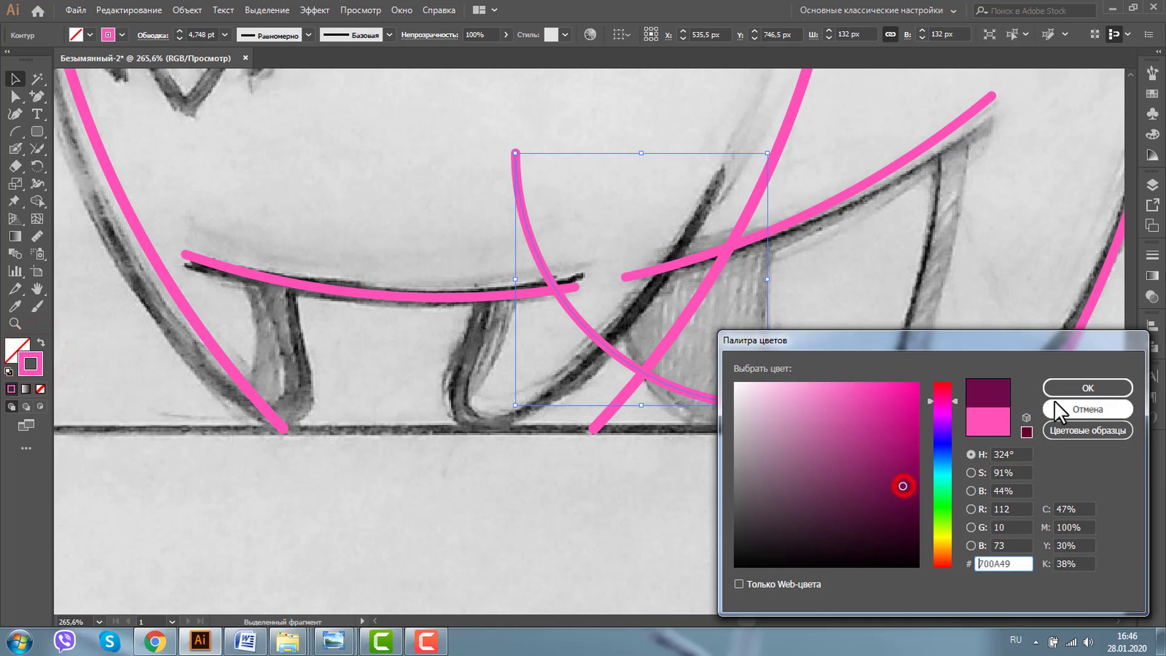
left_click(942, 442)
left_click(893, 416)
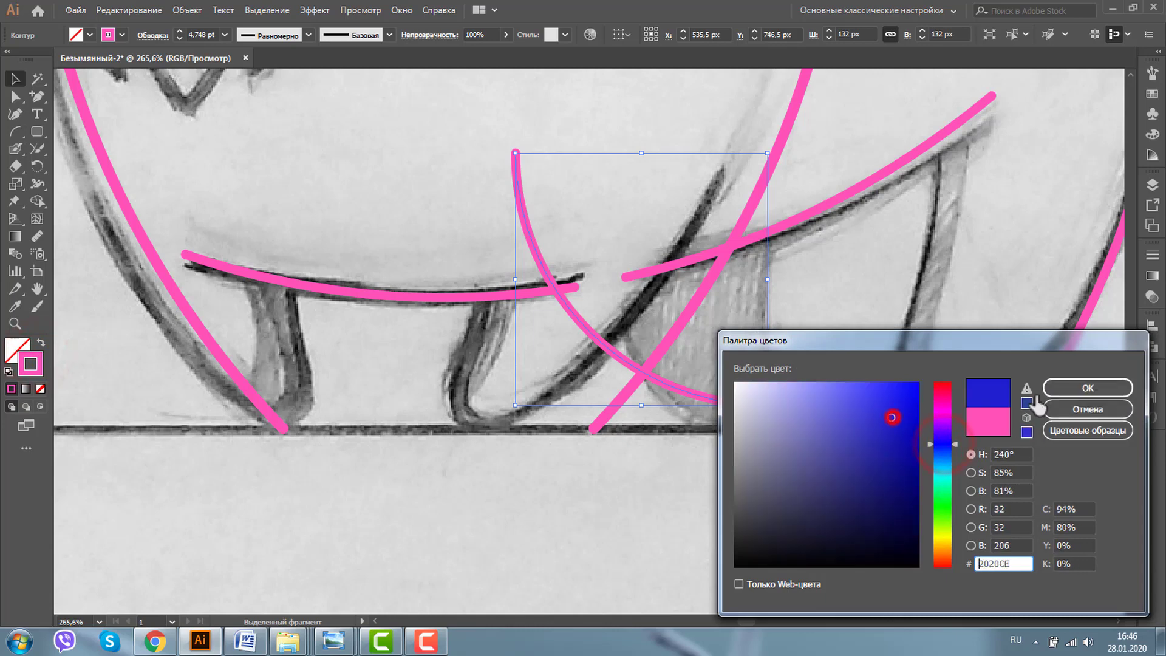
left_click(1064, 387)
Move the blue arc onto the middle leg and fit a rotated copy along the leg's right edge
left_click(15, 78)
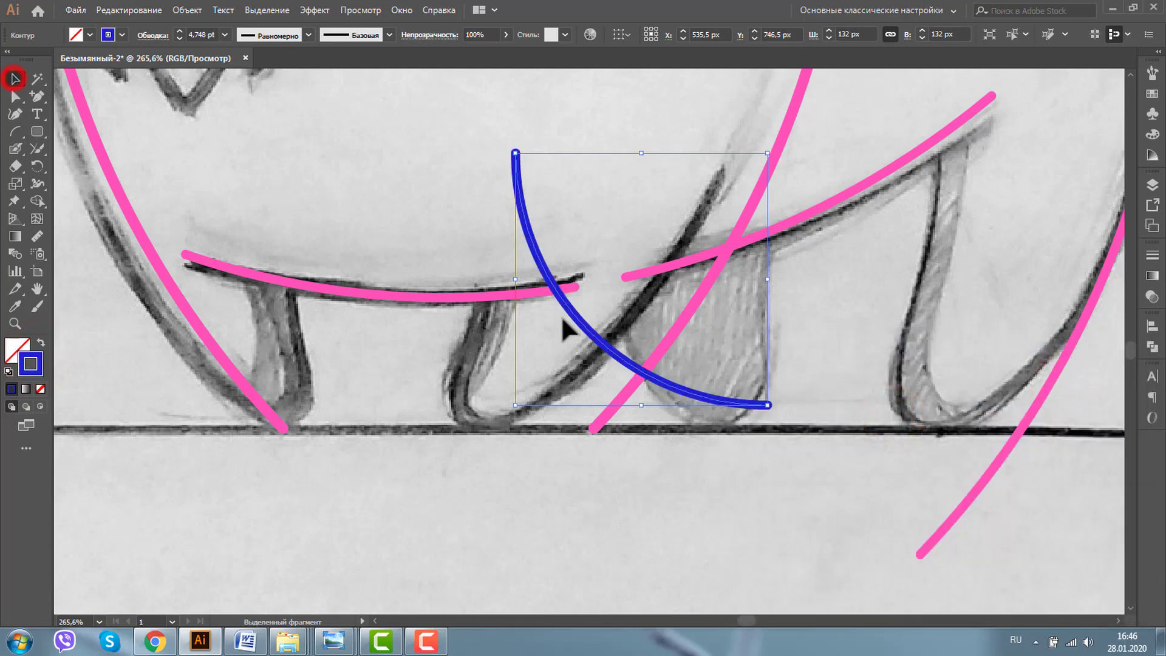
mouse_move(581, 323)
left_mouse_down()
mouse_move(621, 377)
mouse_move(648, 387)
left_mouse_up()
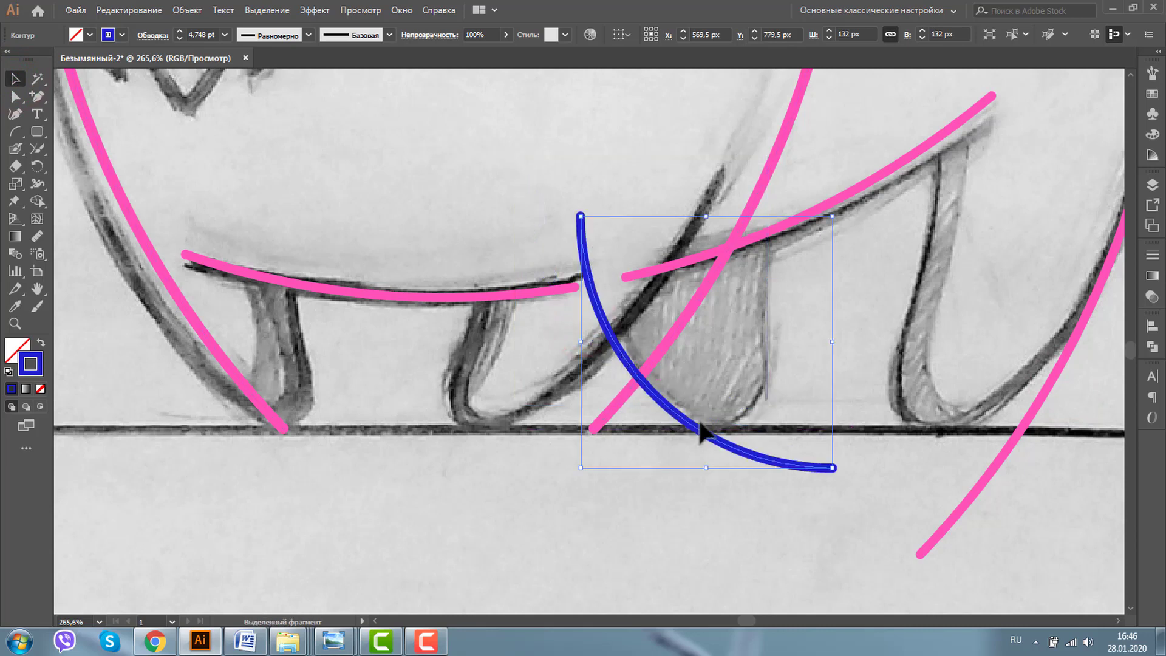
left_click_drag(693, 429, 784, 435)
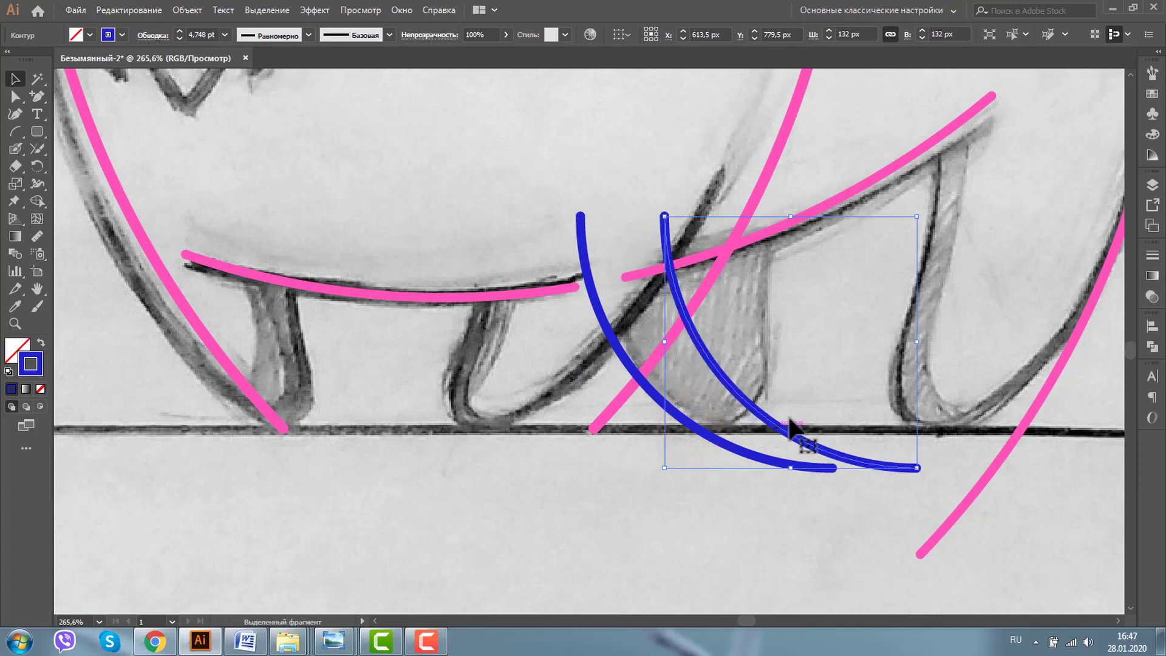
left_click_drag(922, 206, 942, 334)
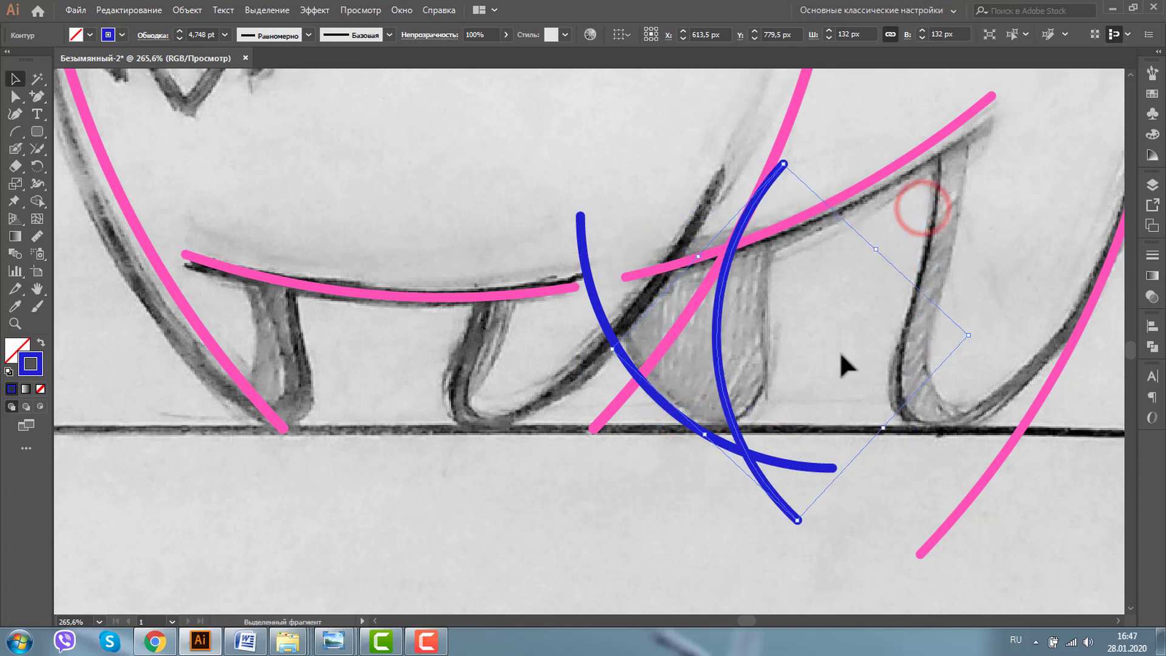
mouse_move(715, 330)
left_mouse_down()
mouse_move(764, 322)
mouse_move(761, 301)
left_mouse_up()
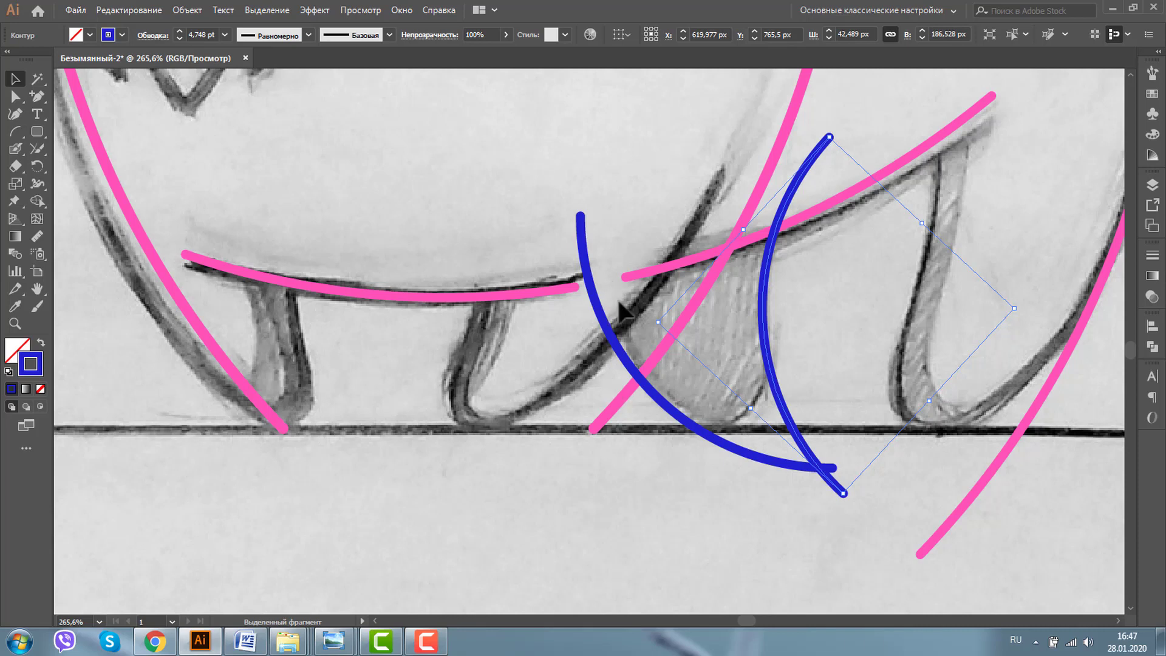
left_click(583, 261, "shift")
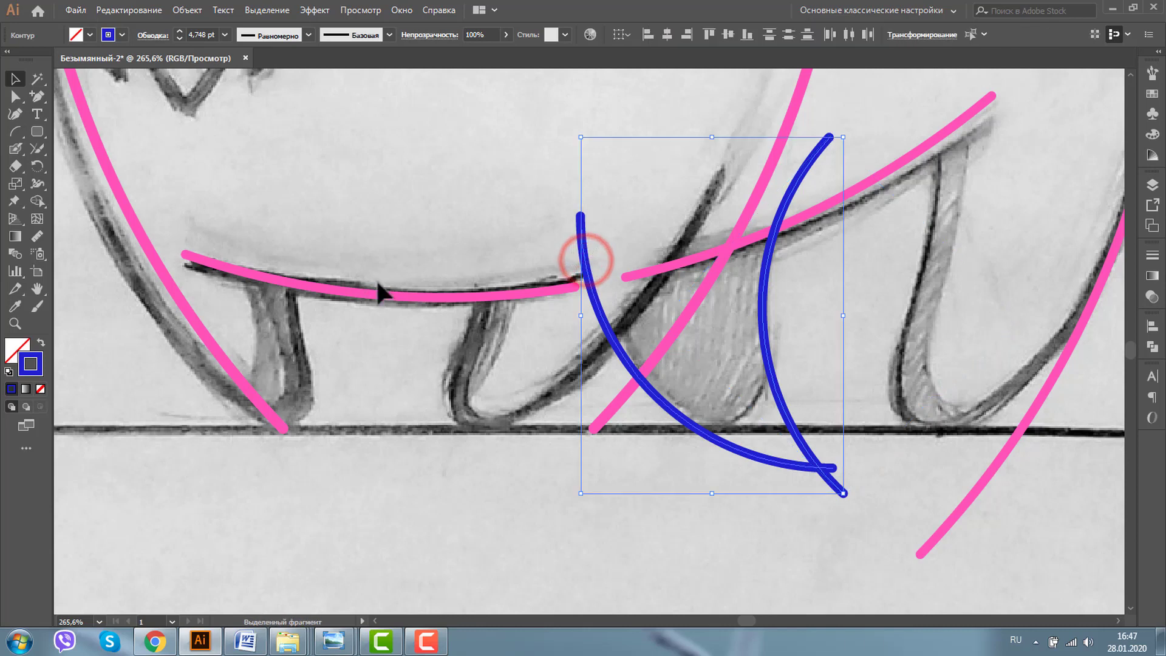
Join the two blue arc ends into a U and round its bottom corner to about 30 px
left_click(37, 150)
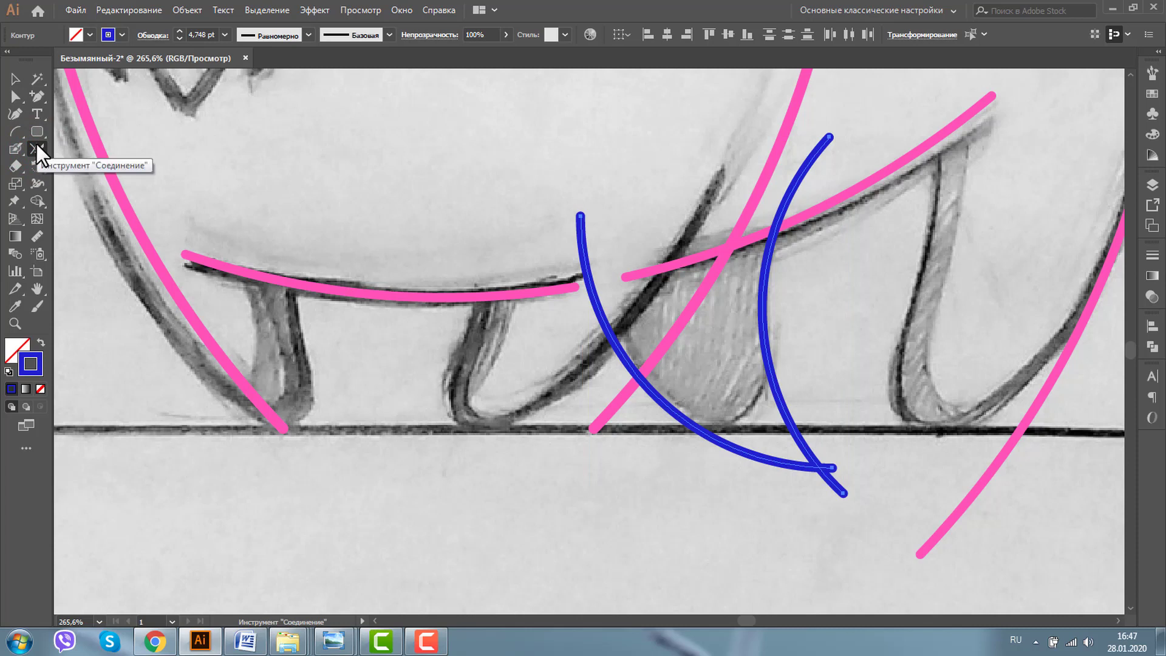
left_click_drag(827, 459, 814, 476)
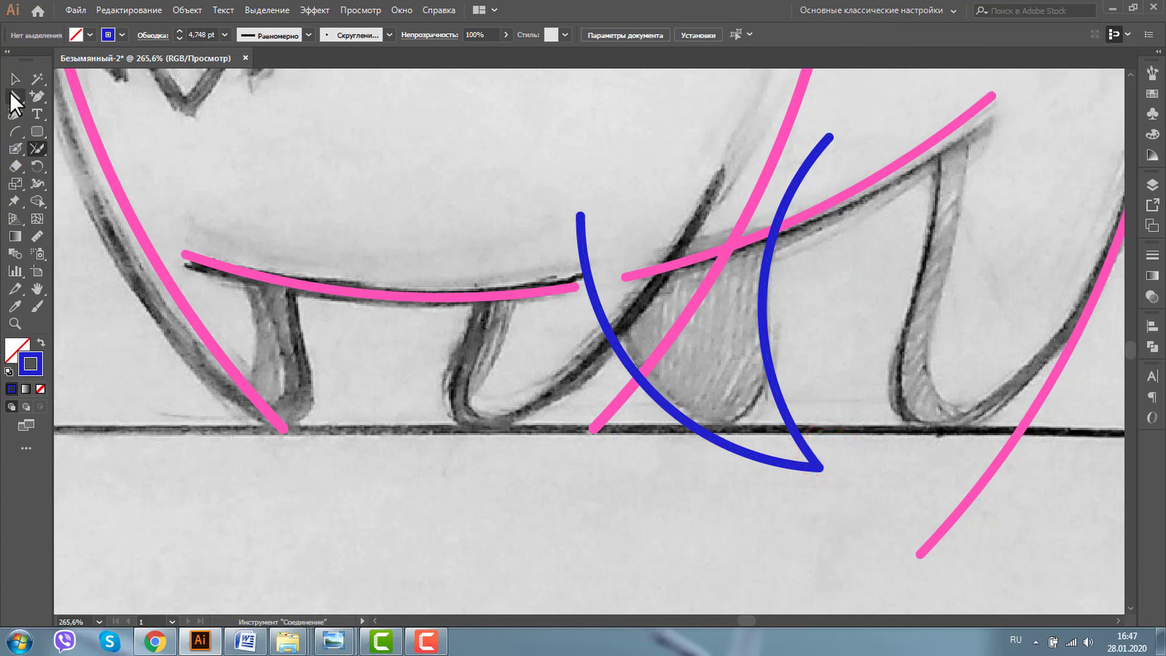
left_click(14, 96)
left_click(818, 466)
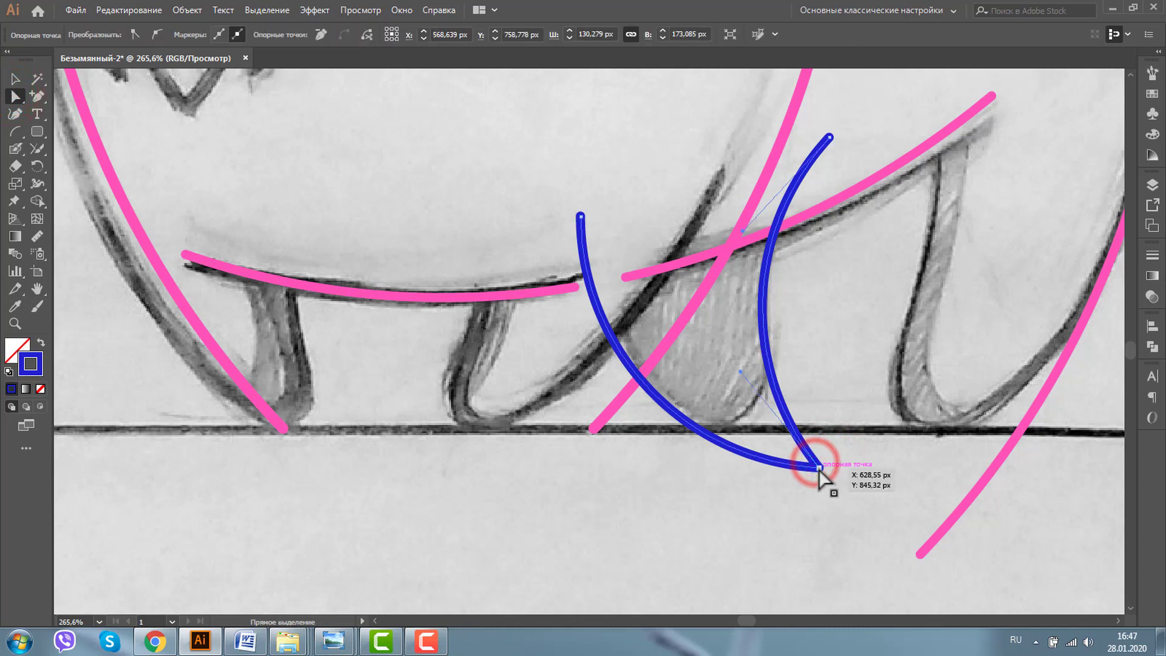
mouse_move(796, 452)
left_mouse_down()
mouse_move(665, 374)
mouse_move(676, 391)
left_mouse_up()
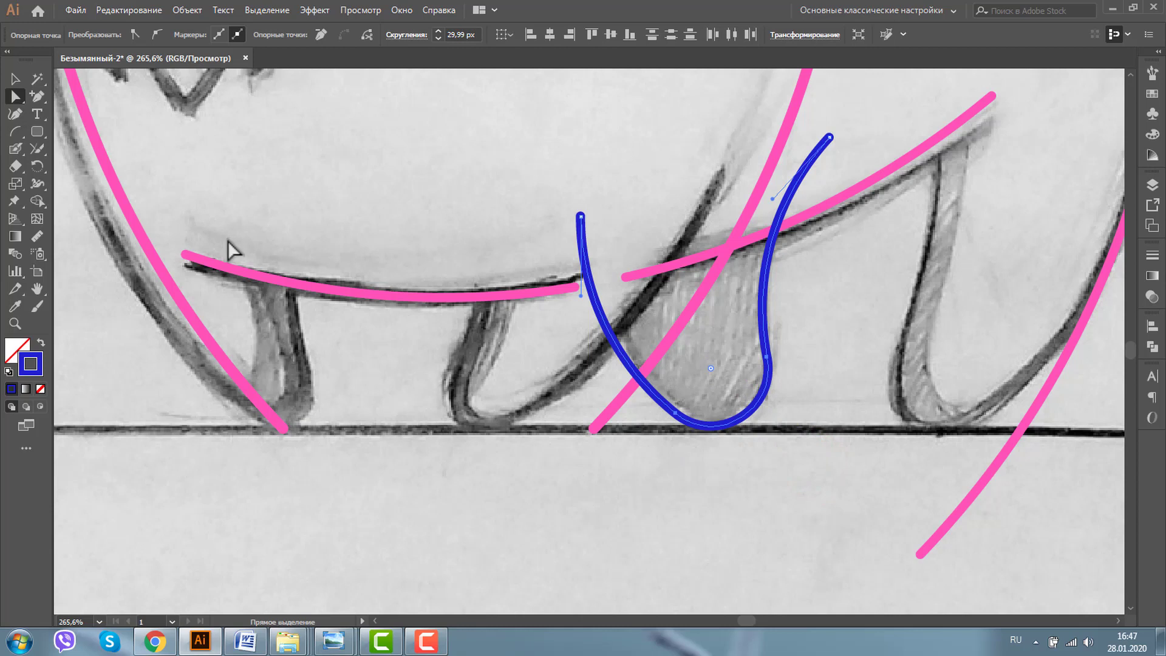
left_click(15, 79)
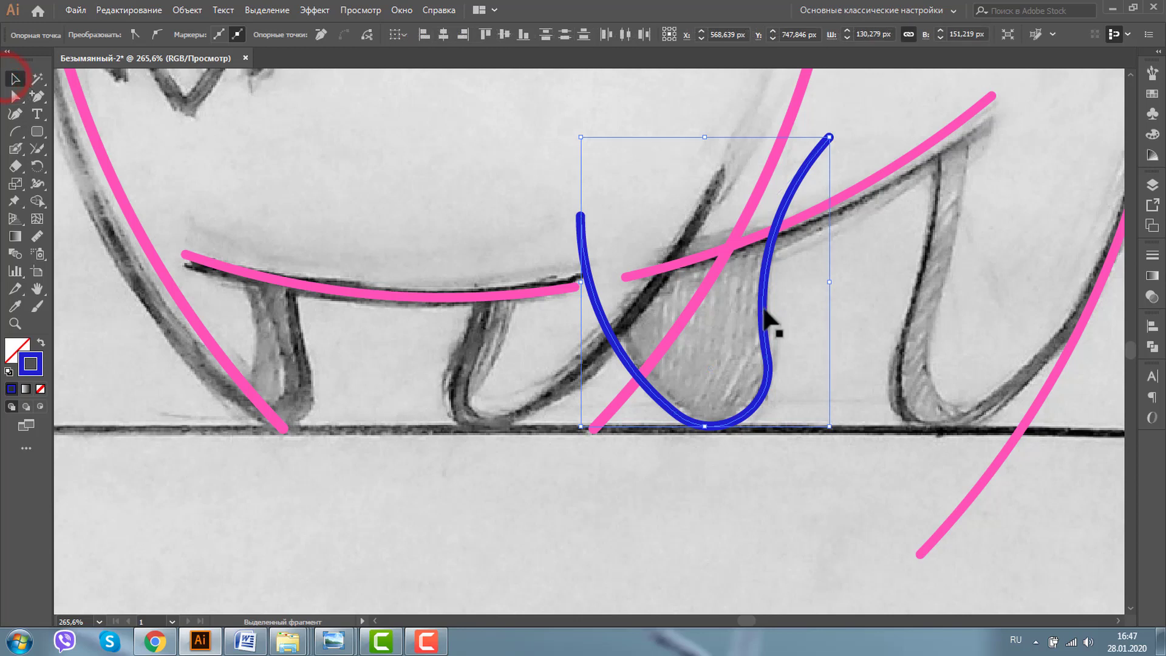
Copy the blue U stroke onto the left leg and another copy 105 px to its right
left_click_drag(763, 311, 363, 287)
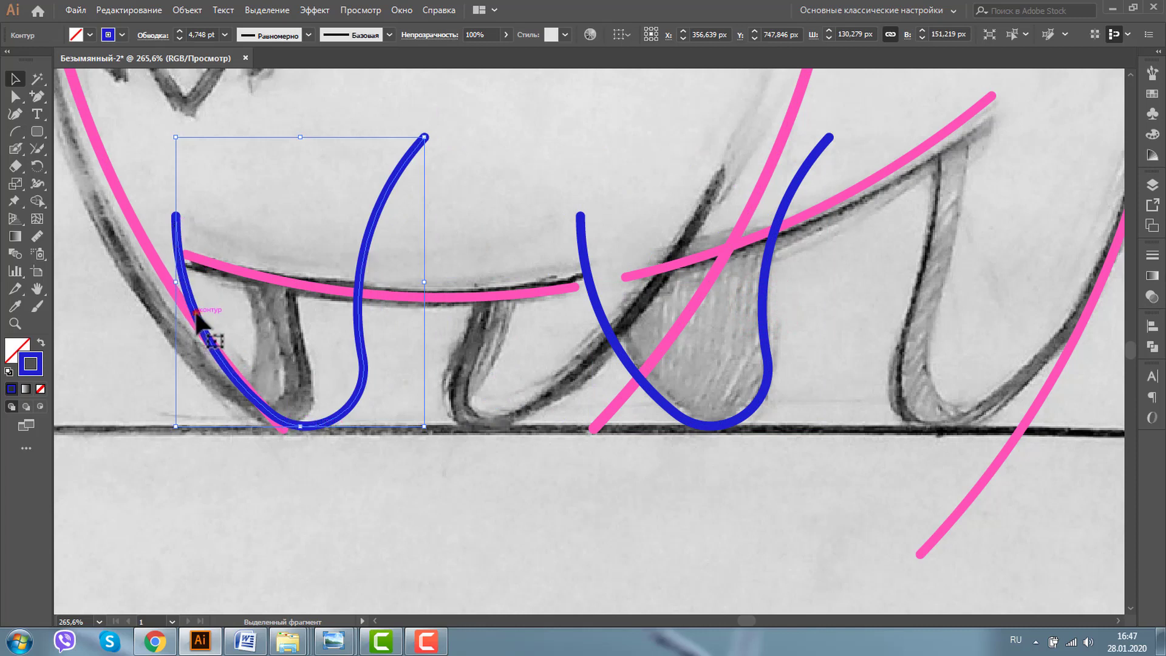
left_click_drag(196, 316, 398, 337)
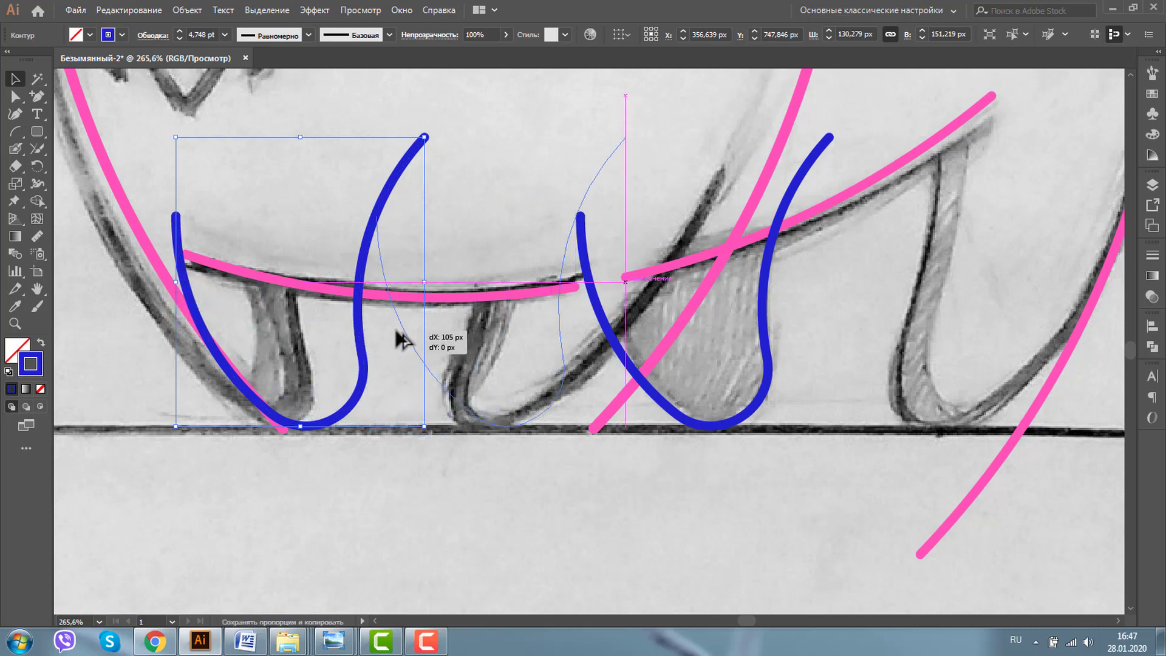
left_click_drag(398, 339, 398, 339)
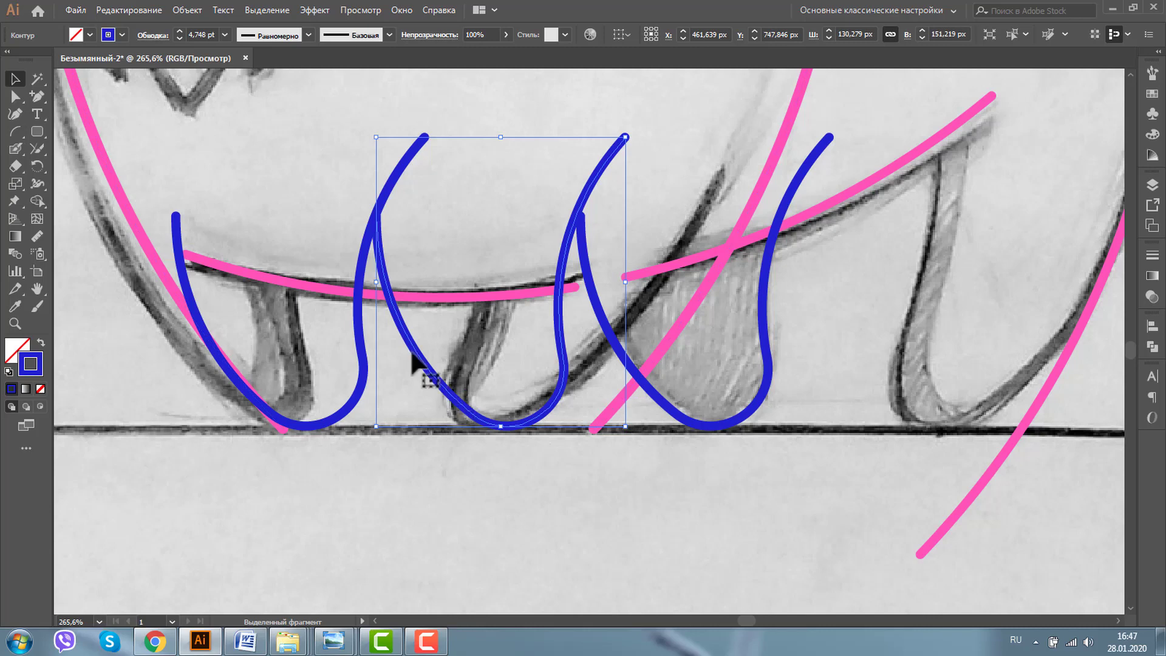
right_click(404, 348)
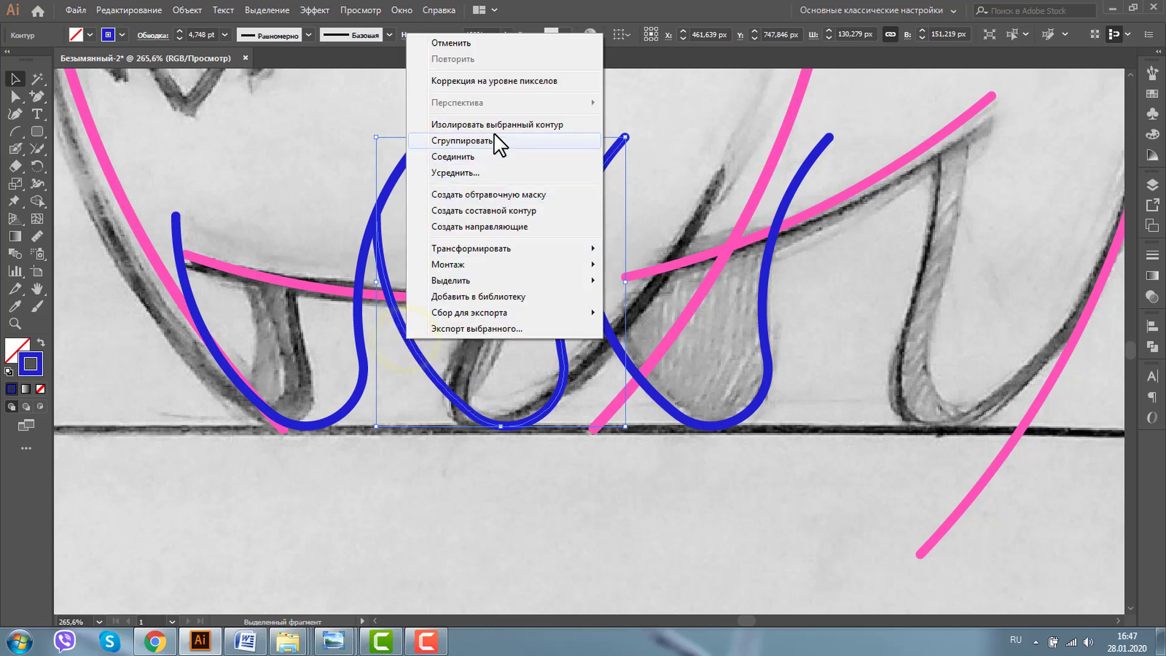
Reflect the copied U vertically and shift it between the left and middle legs
mouse_move(472, 248)
left_click(686, 303)
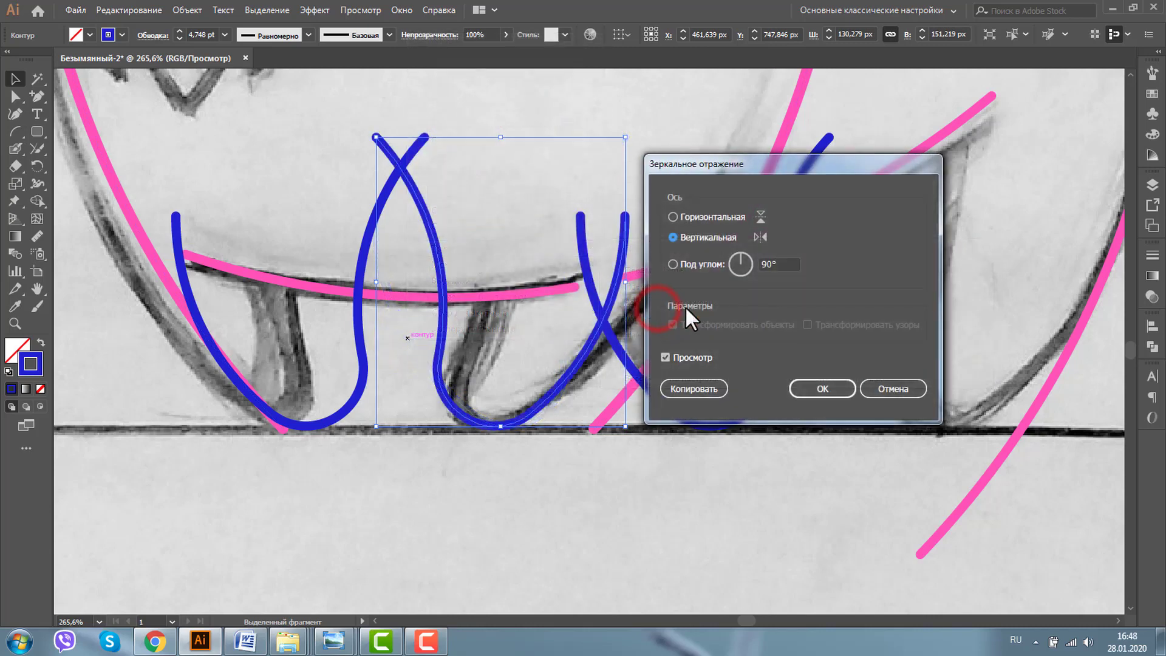
left_click(827, 389)
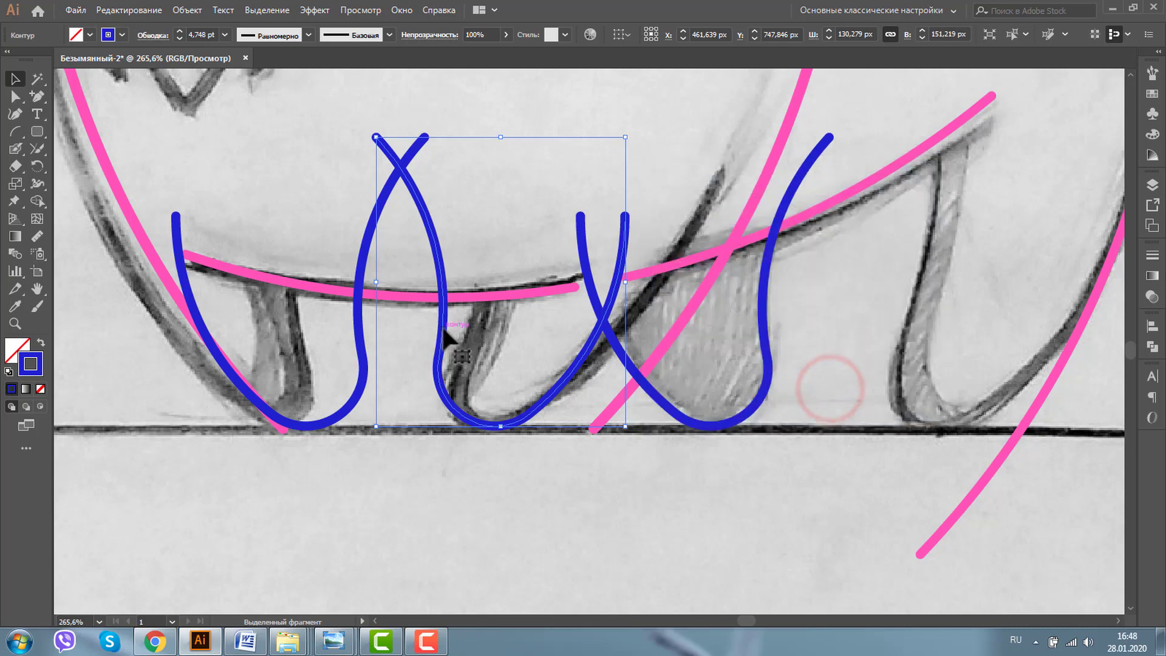
left_click_drag(442, 328, 518, 331)
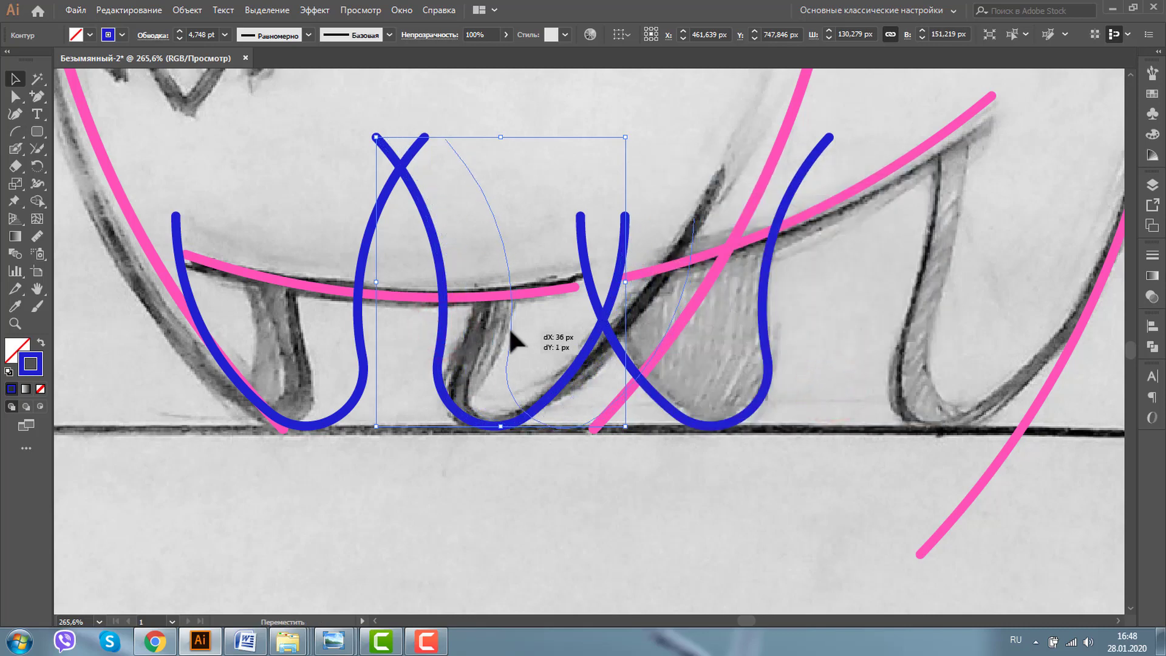
left_click_drag(517, 333, 511, 332)
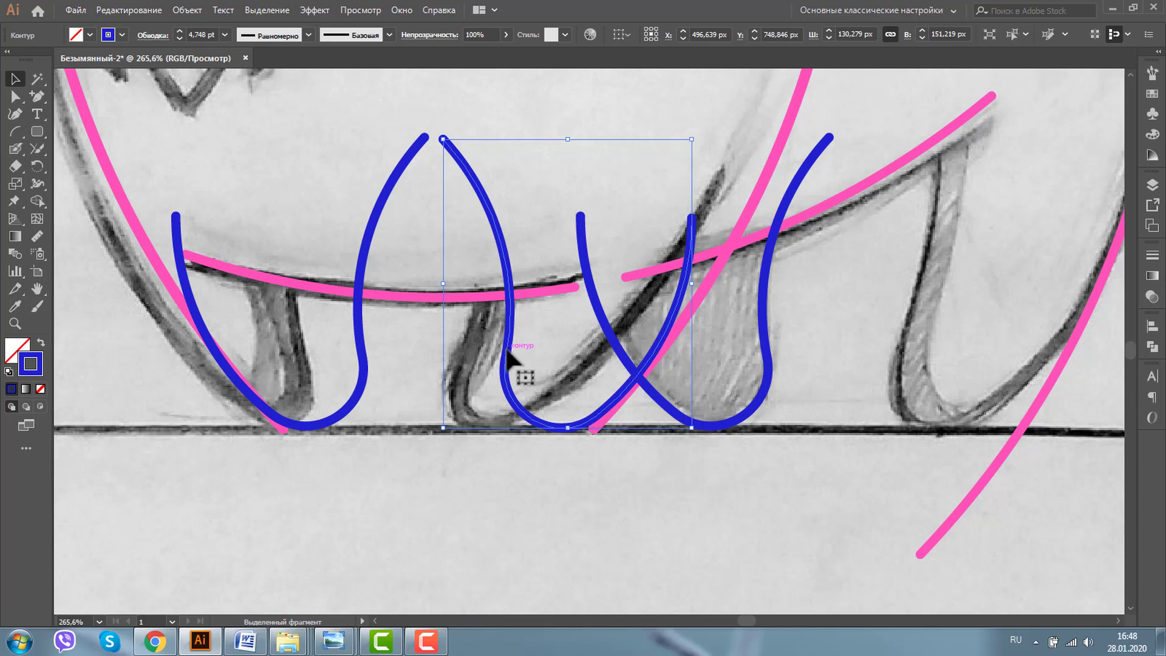
Copy the blue U about 217 px right onto the rightmost leg
left_click_drag(507, 339, 900, 394)
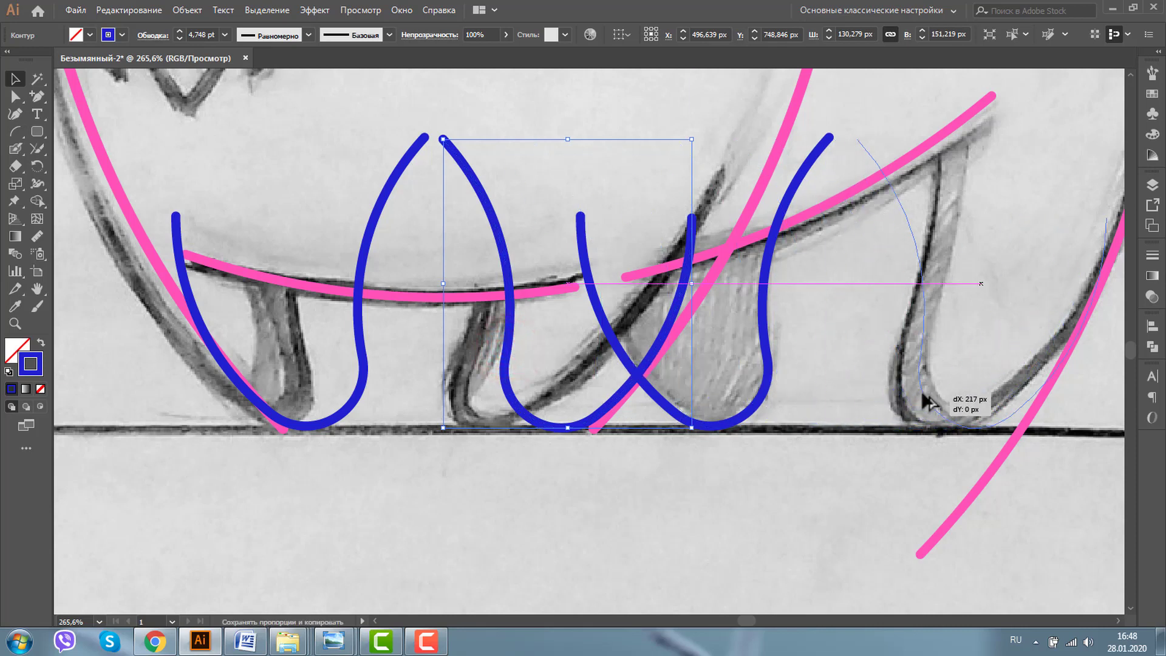
left_click_drag(899, 392, 923, 394)
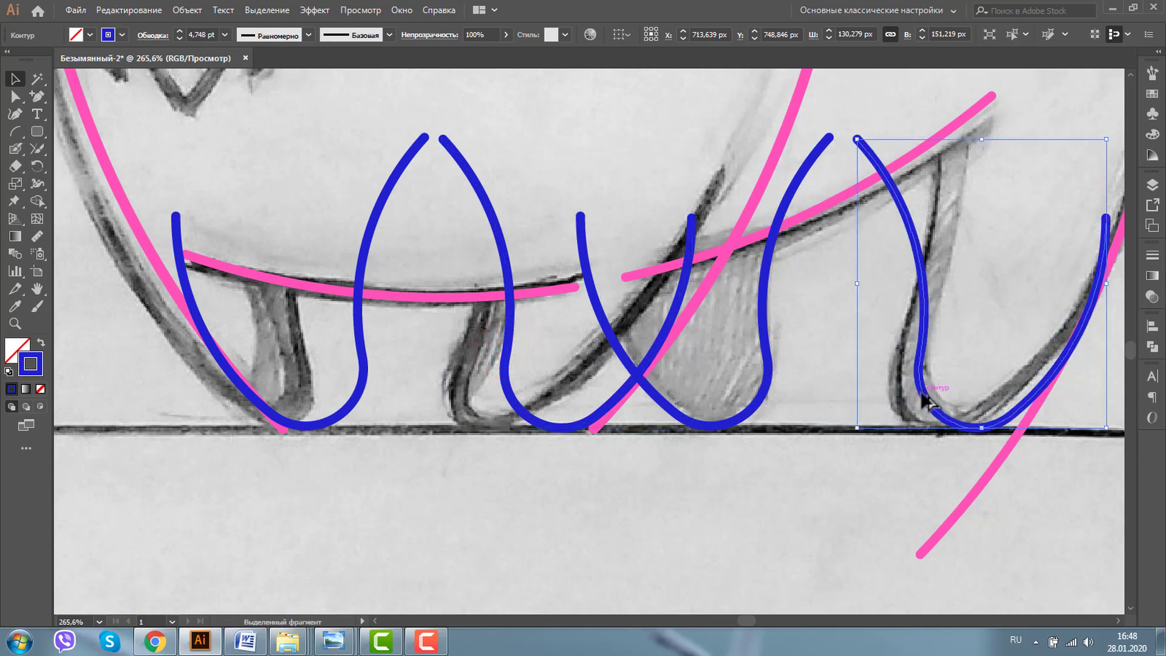
left_click(580, 234)
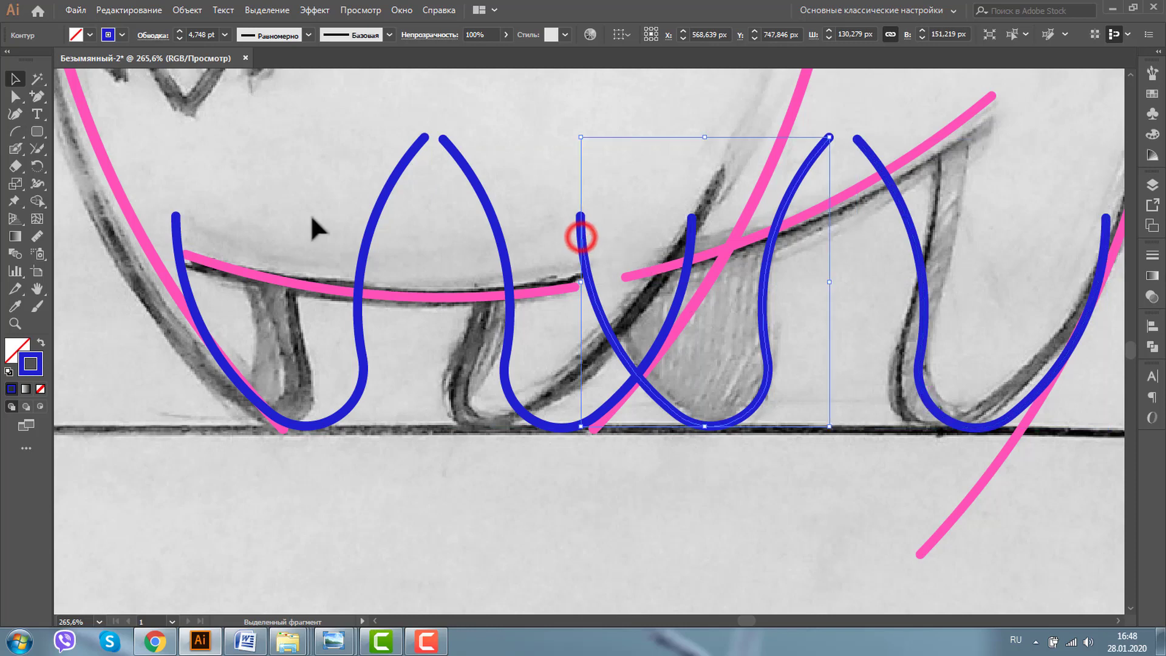
Color the middle-leg U stroke green 36CC21, then switch to Outline view with Ctrl+Y
double_click(41, 362)
left_click(940, 507)
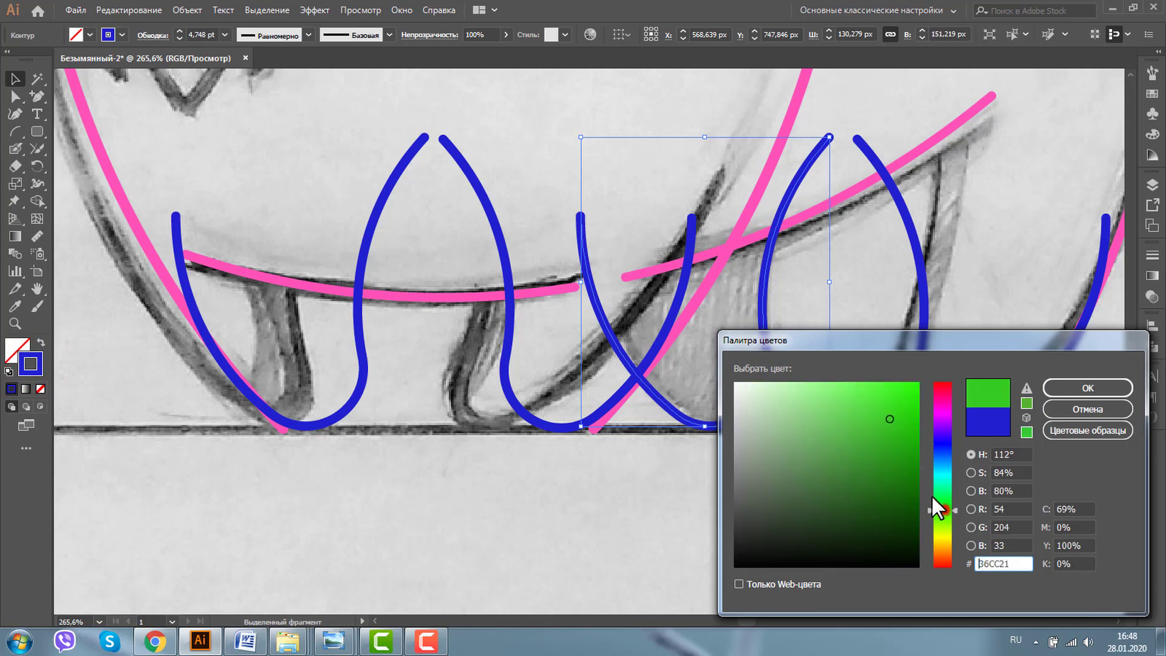
left_click(1112, 386)
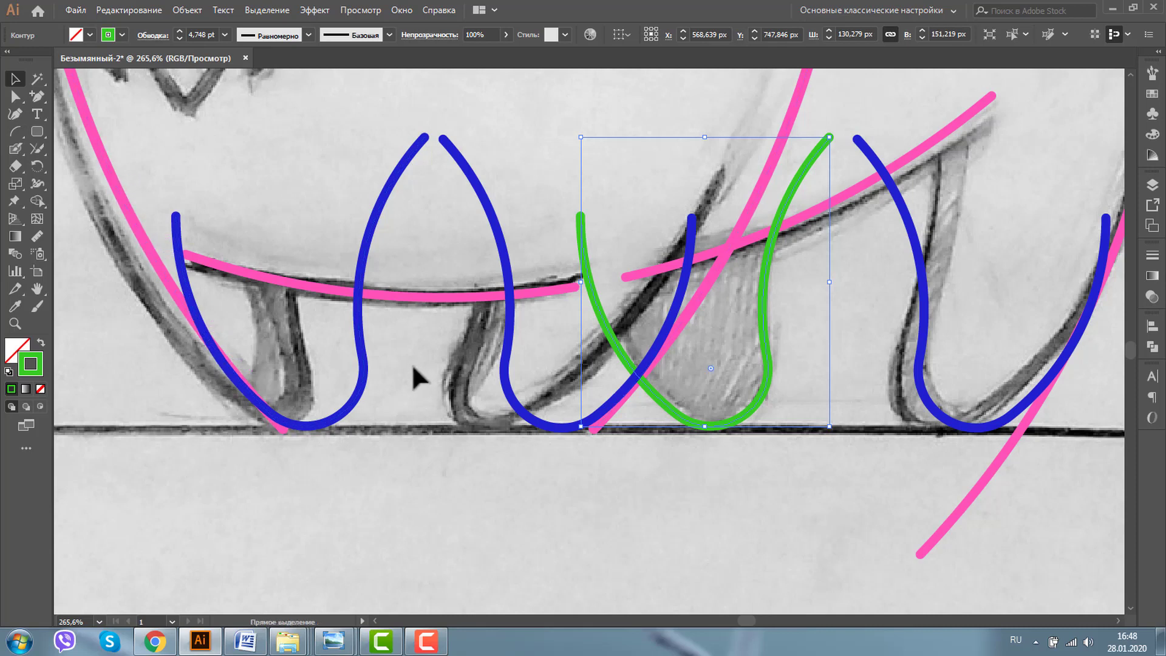
key("ctrl+y")
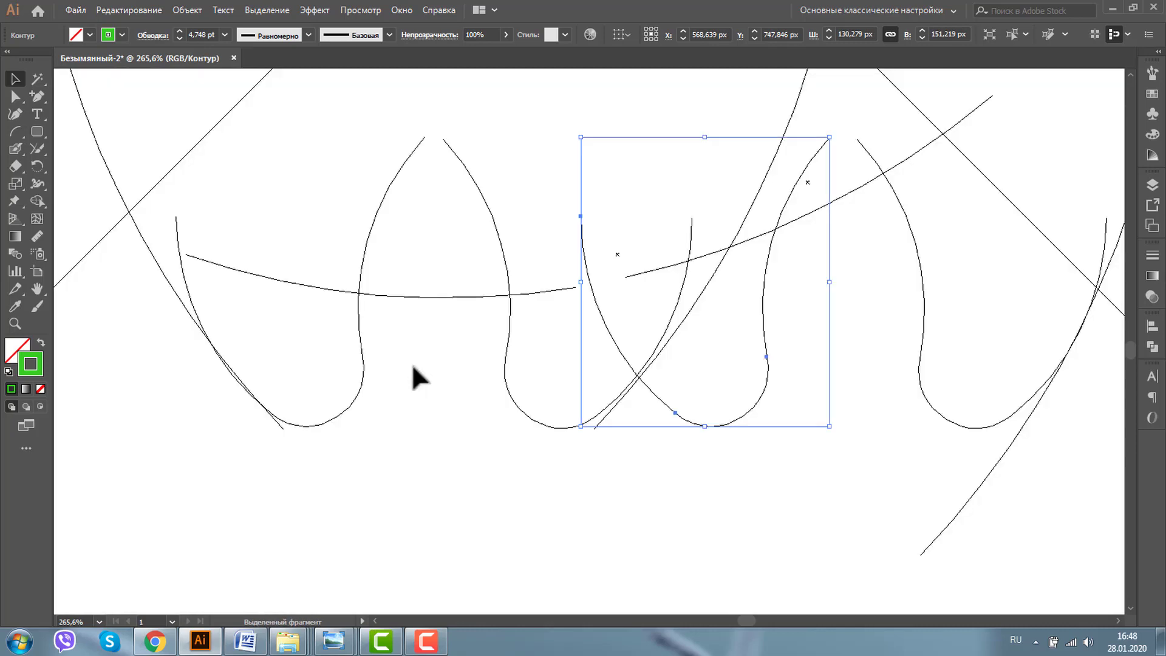
Zoom in on the bottom of the leg curve and shift the curve a couple of pixels
left_click(15, 323)
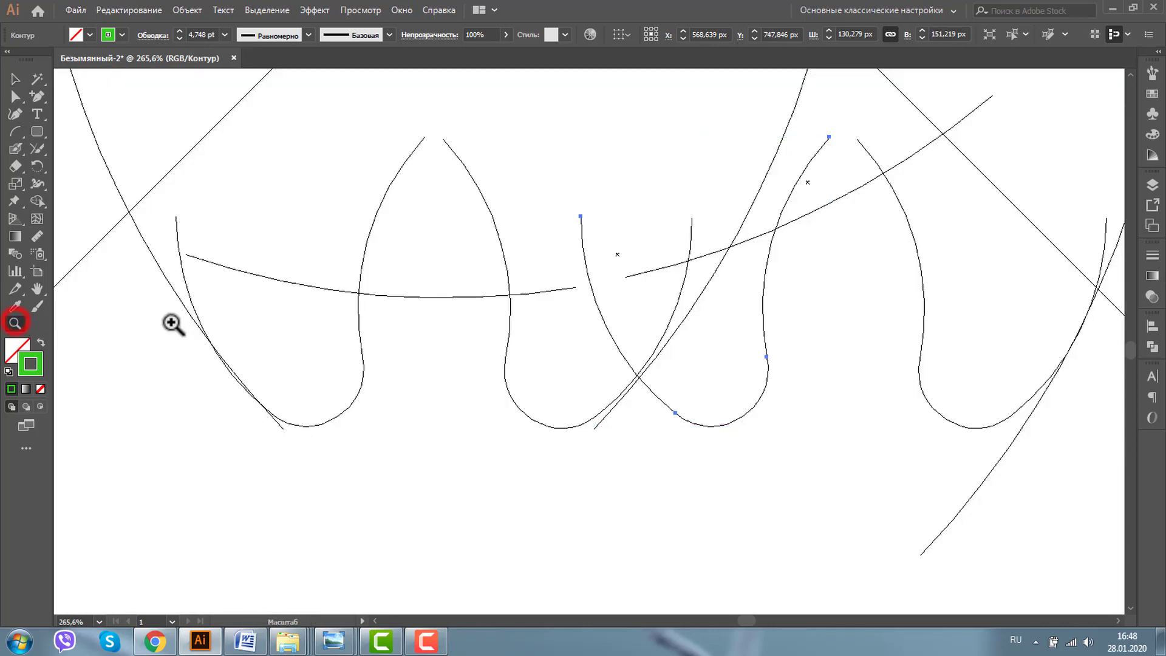
left_click_drag(171, 322, 437, 451)
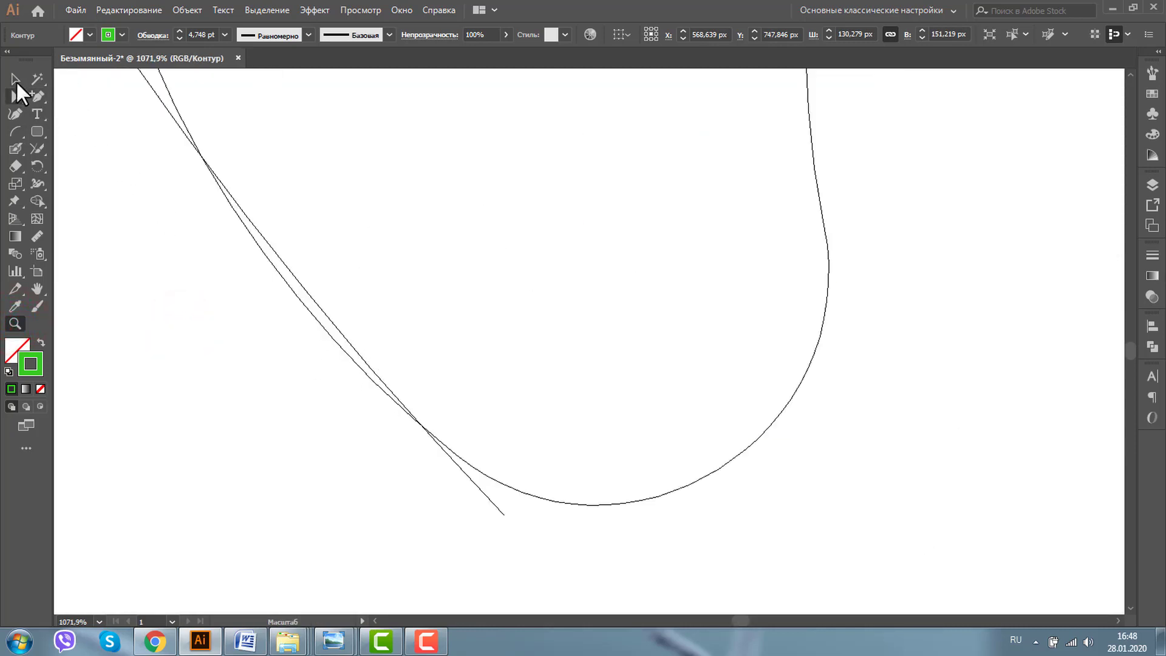
left_click(15, 79)
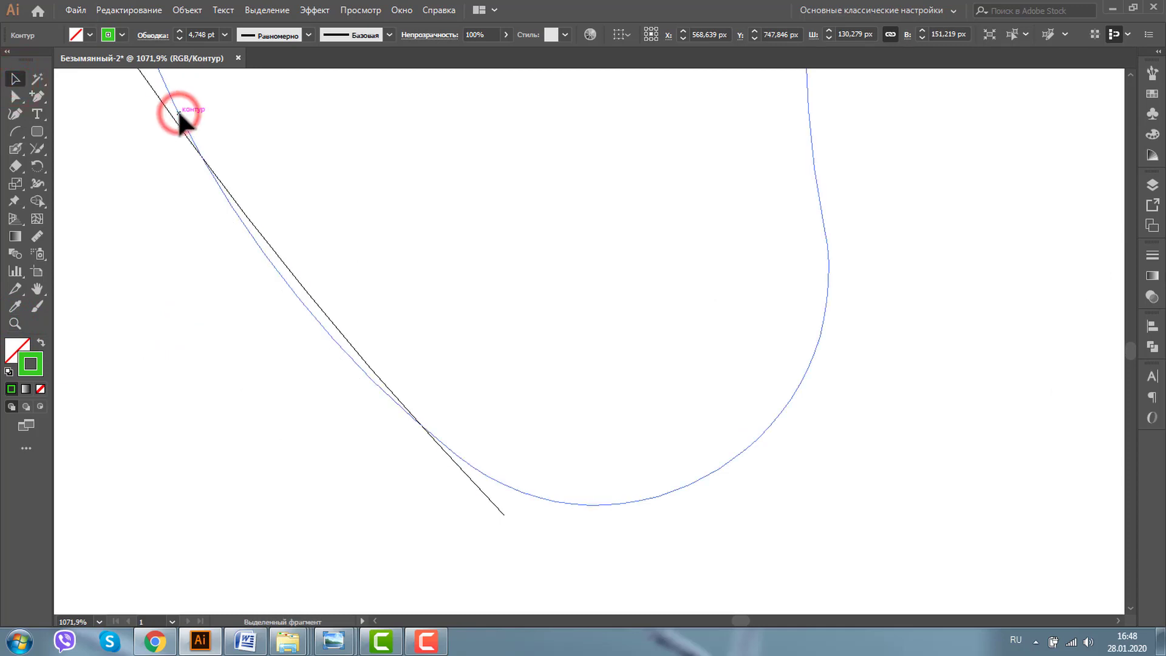
left_click_drag(178, 113, 194, 116)
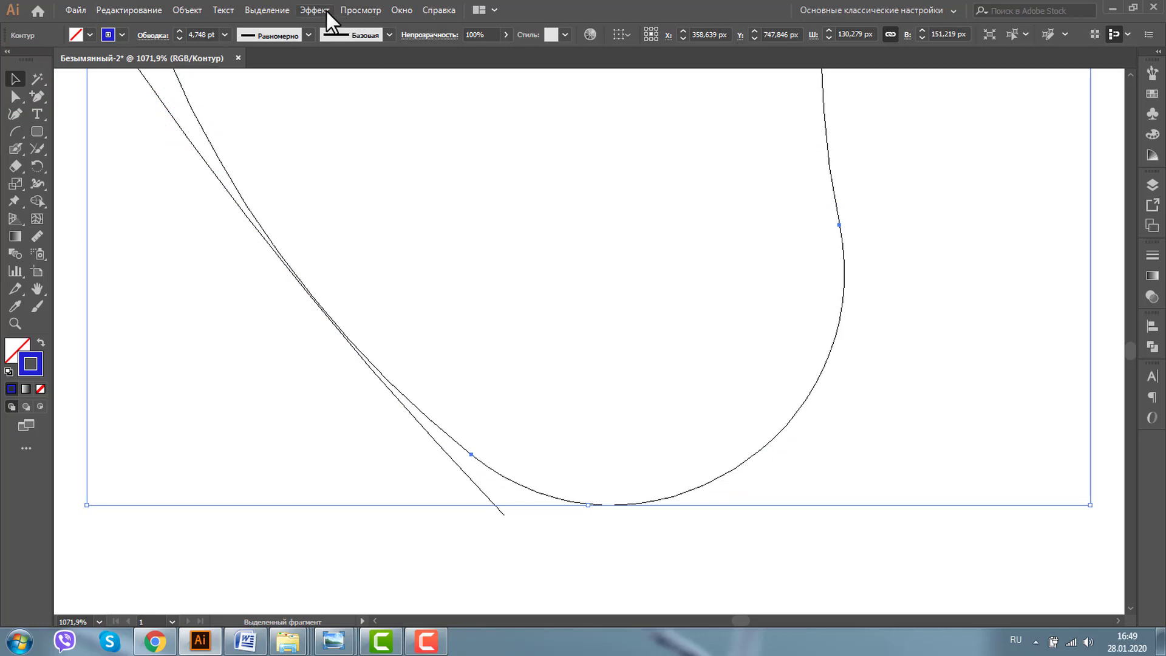
Turn off View > Snap to Pixel and nudge the leg curve by a tiny amount
left_click(346, 10)
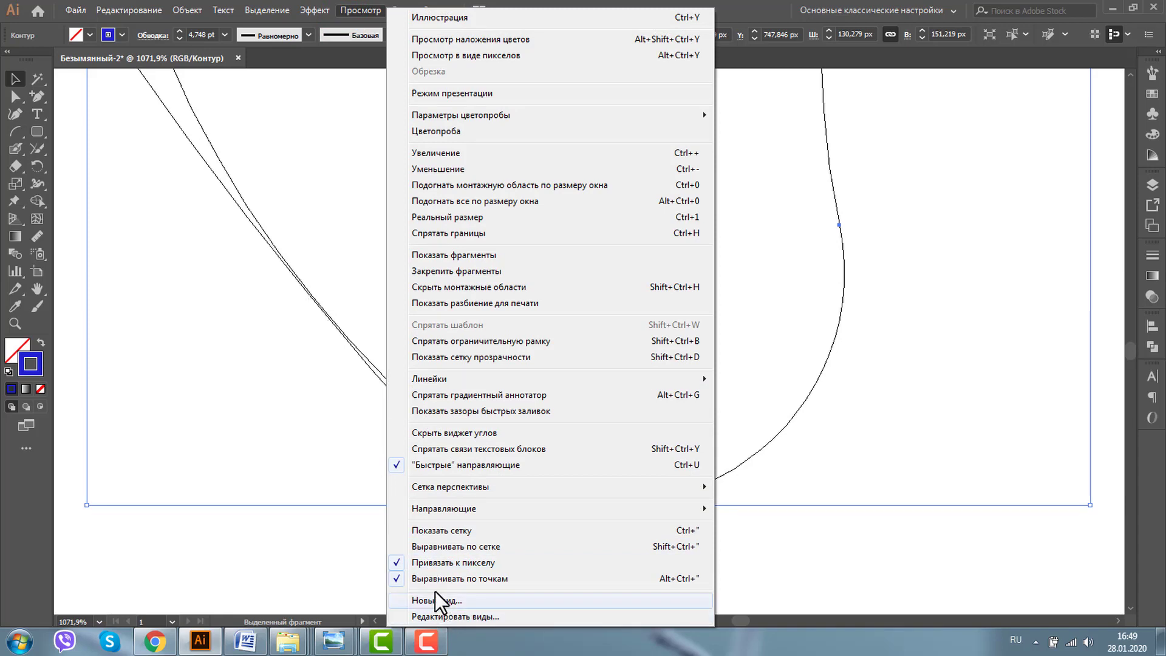
left_click(442, 562)
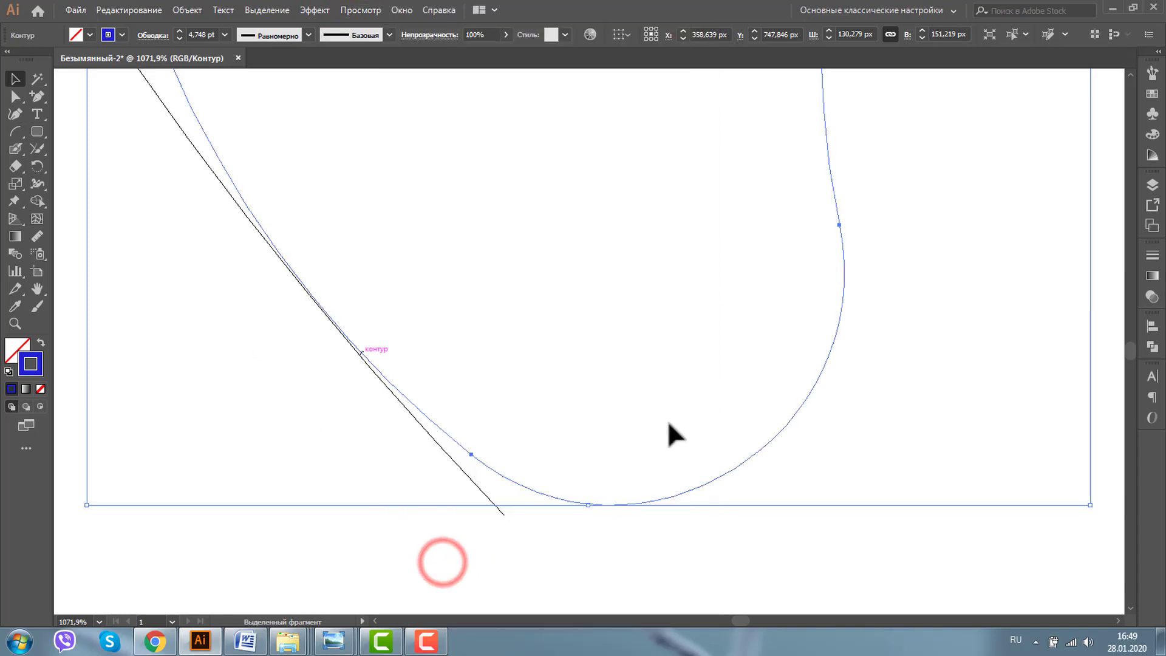
left_click_drag(826, 156, 826, 156)
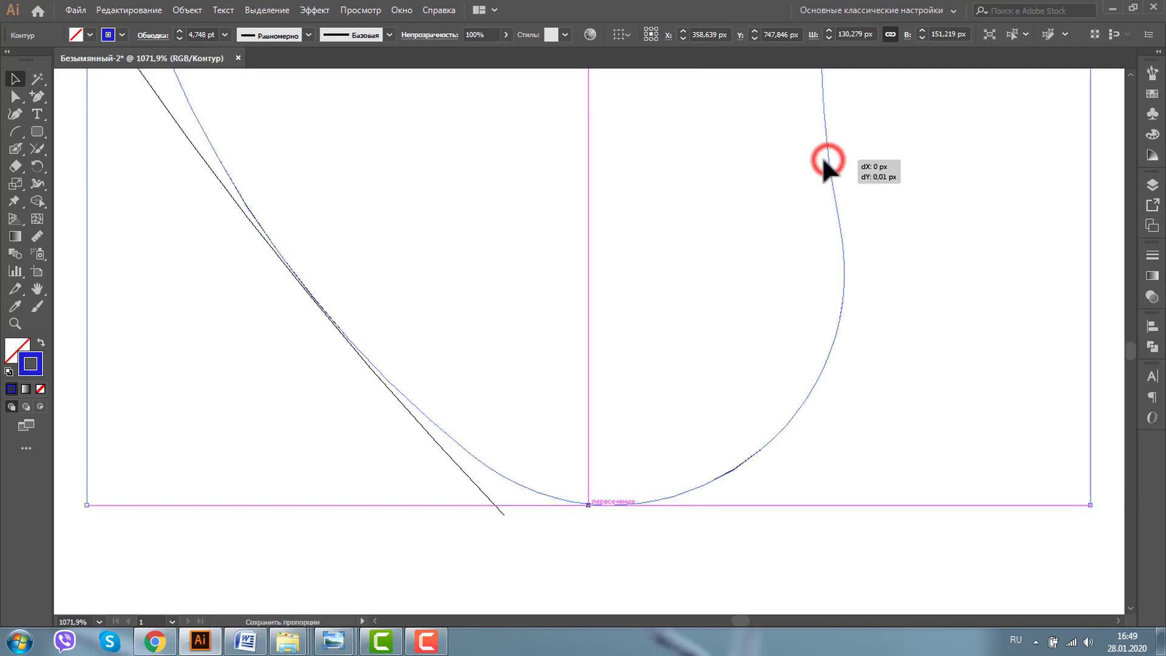
Nudge the leg curve about 0.2 px left so it lies on the crossing straight line
left_click(15, 324)
left_click_drag(276, 264, 362, 342)
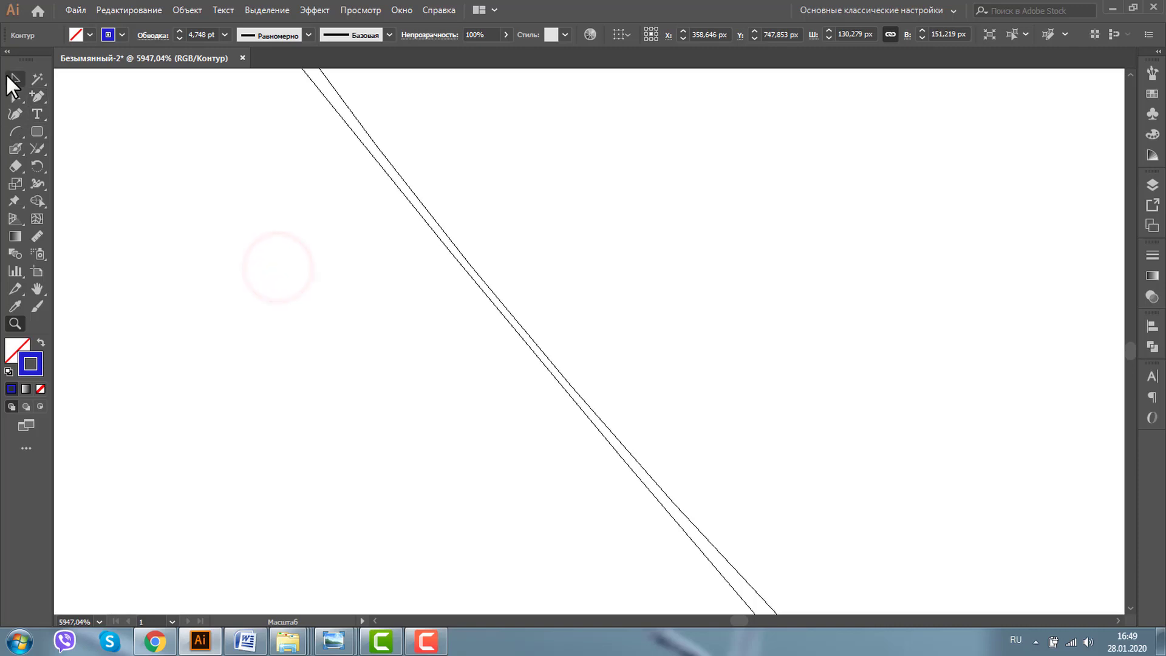
left_click(15, 78)
left_click_drag(463, 255, 451, 249)
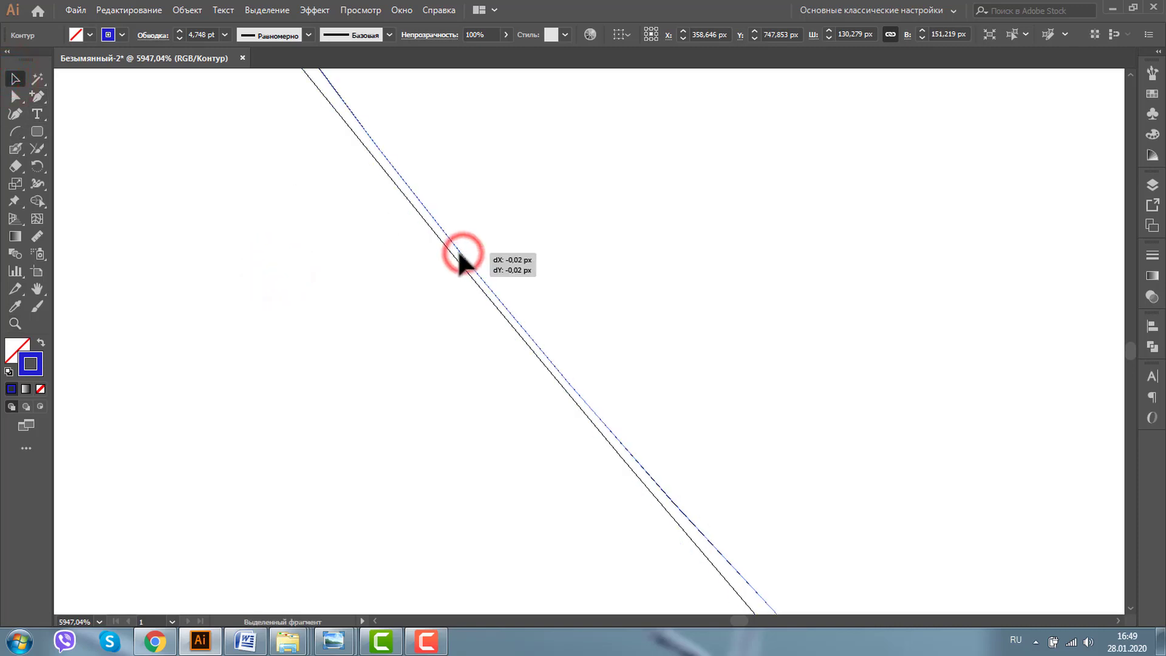
left_click(15, 323)
left_click(508, 335)
left_click(696, 310)
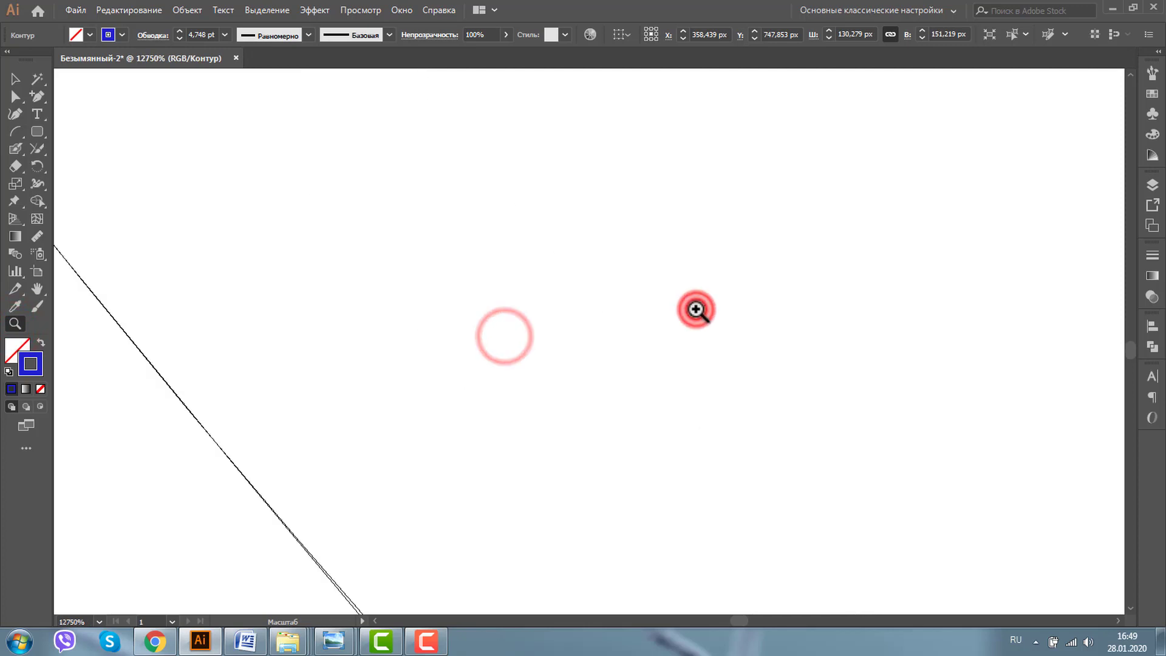
left_click(476, 323, "alt")
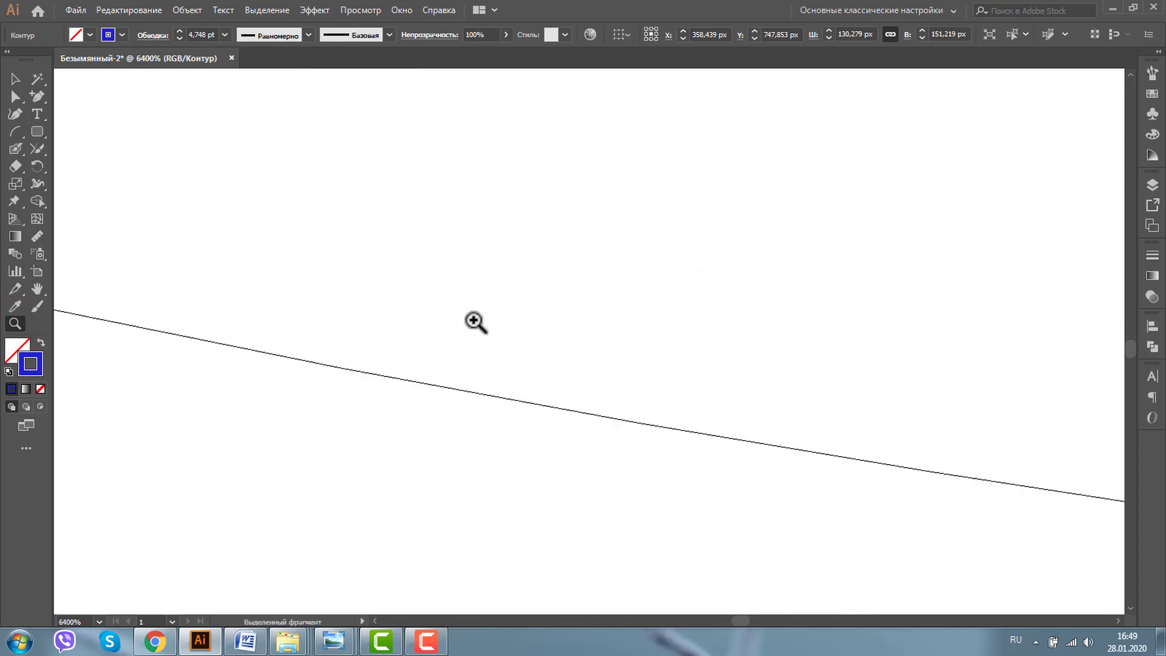
left_click(476, 322, "alt")
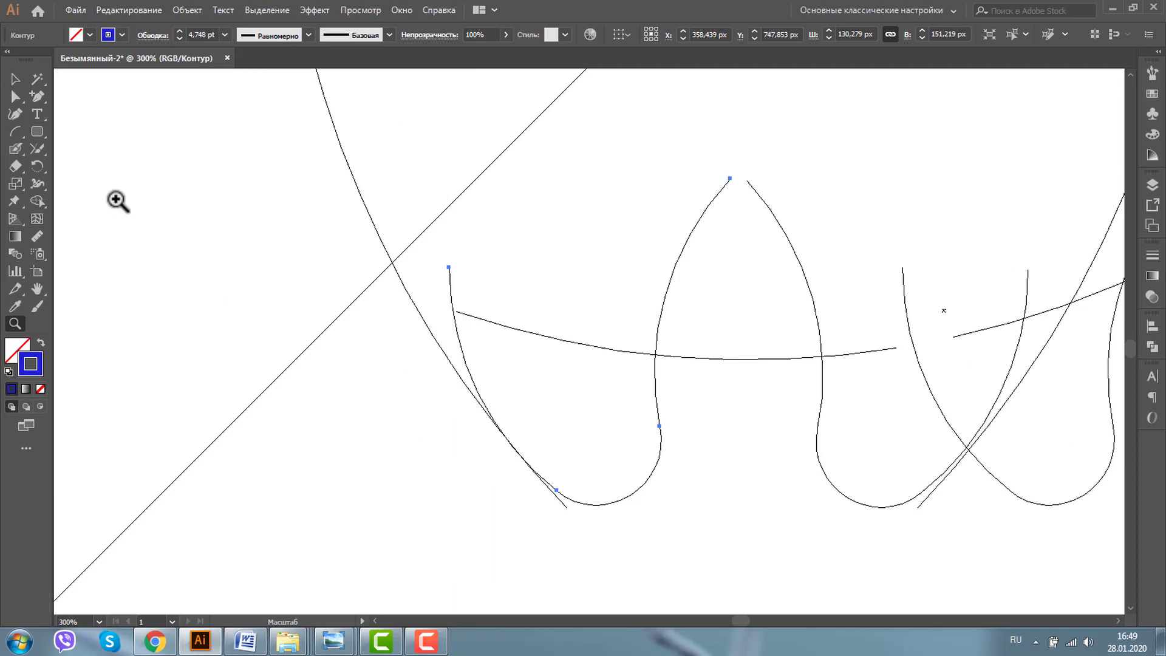
left_click(15, 77)
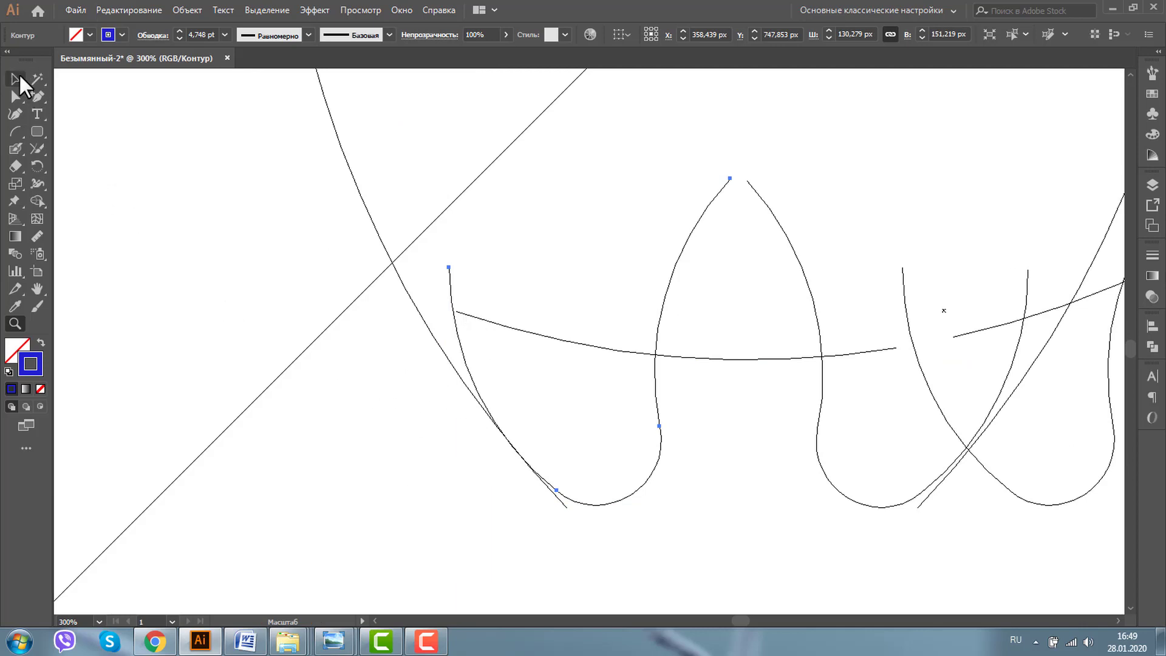
Add an anchor on the left leg contour and delete its top segment
left_click(401, 285)
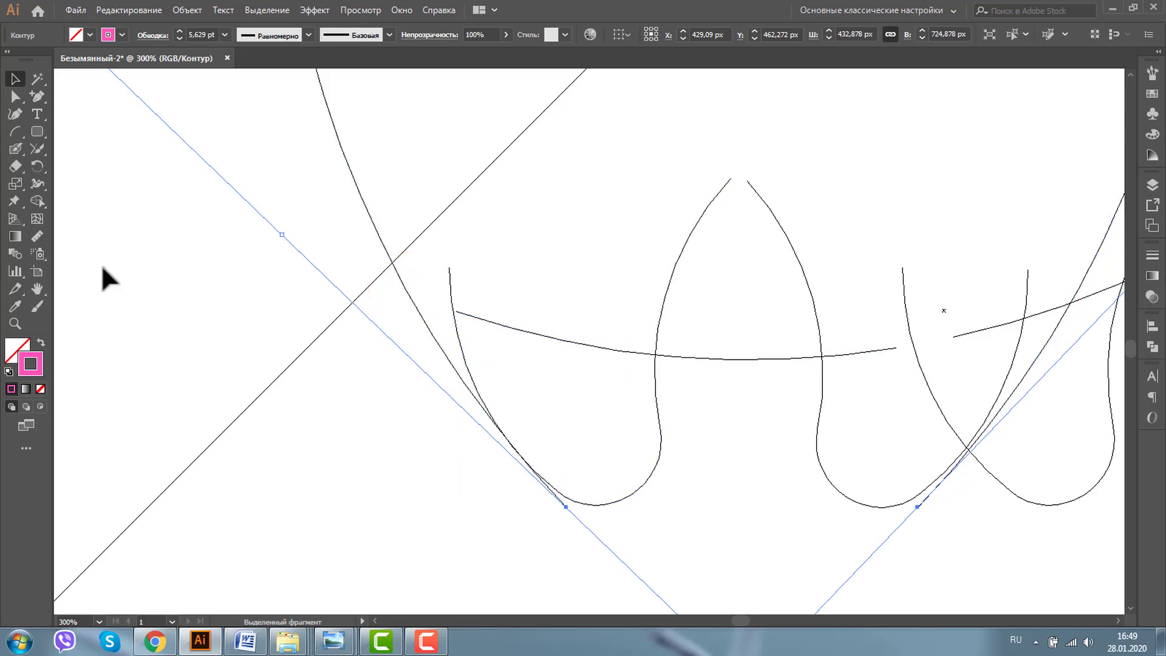
left_click(15, 323)
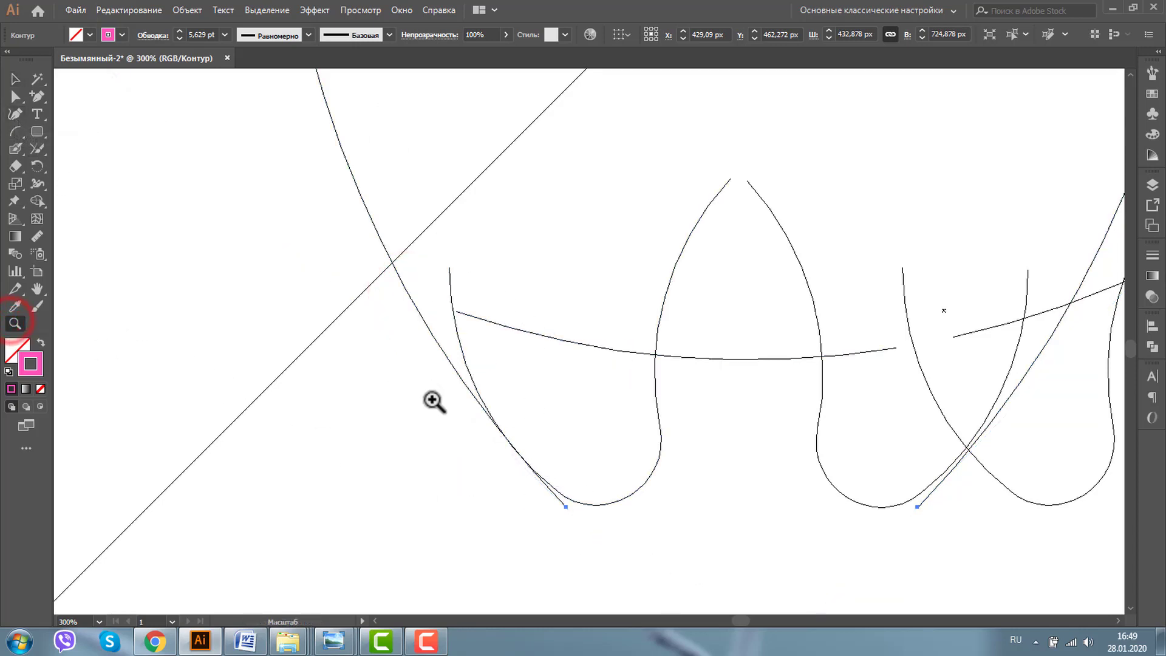
key("plus")
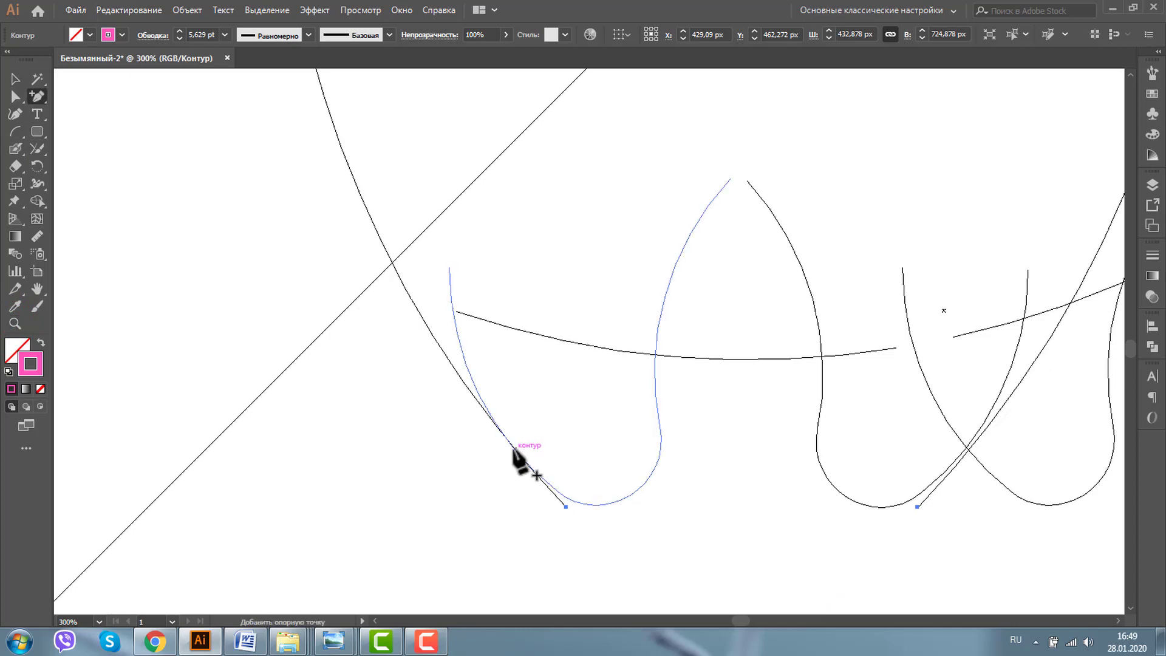
left_click(512, 446)
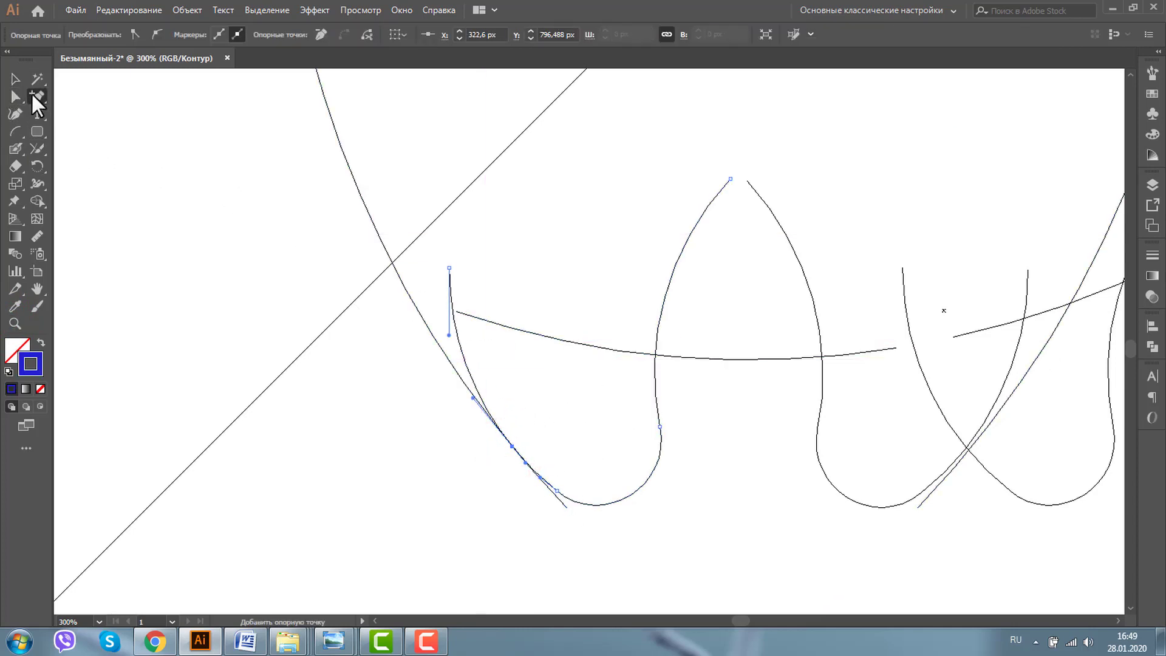
left_click(16, 96)
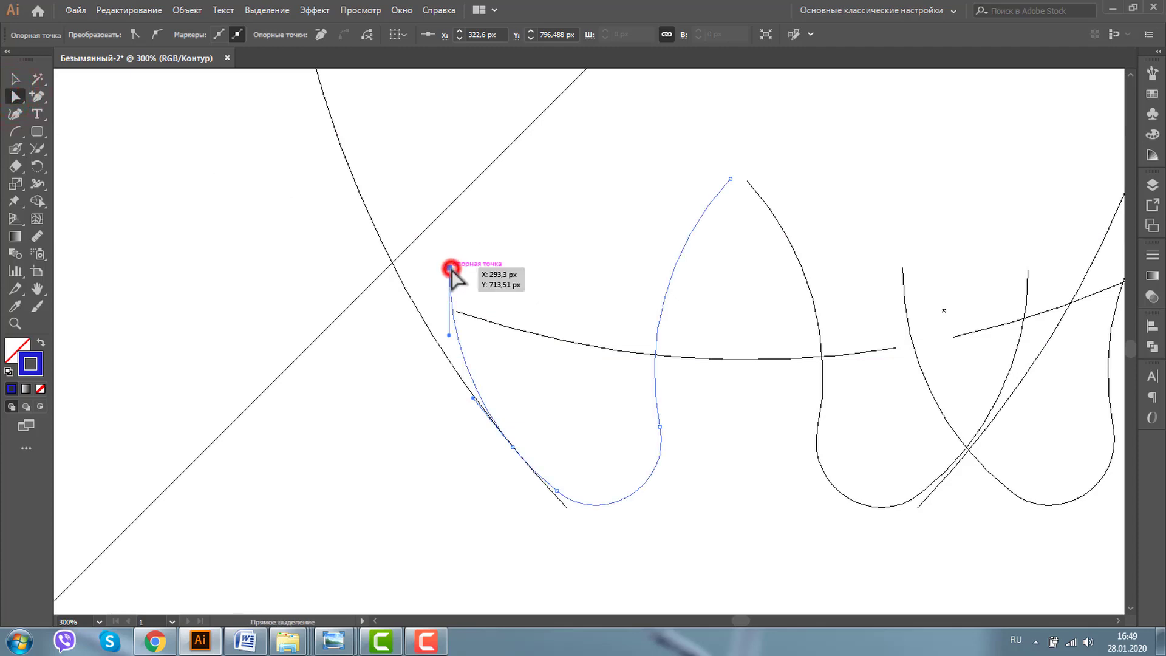
key("Delete")
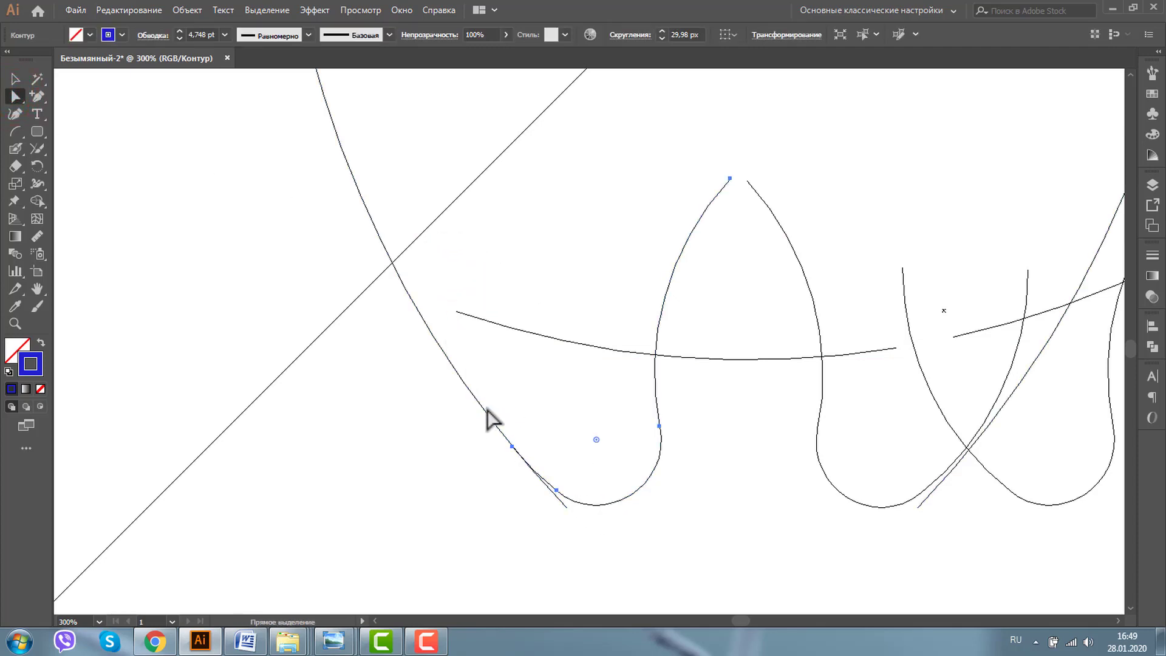
Add an anchor to the pink diagonal line and reshape it along the leg curve
left_click(488, 410)
left_click(15, 323)
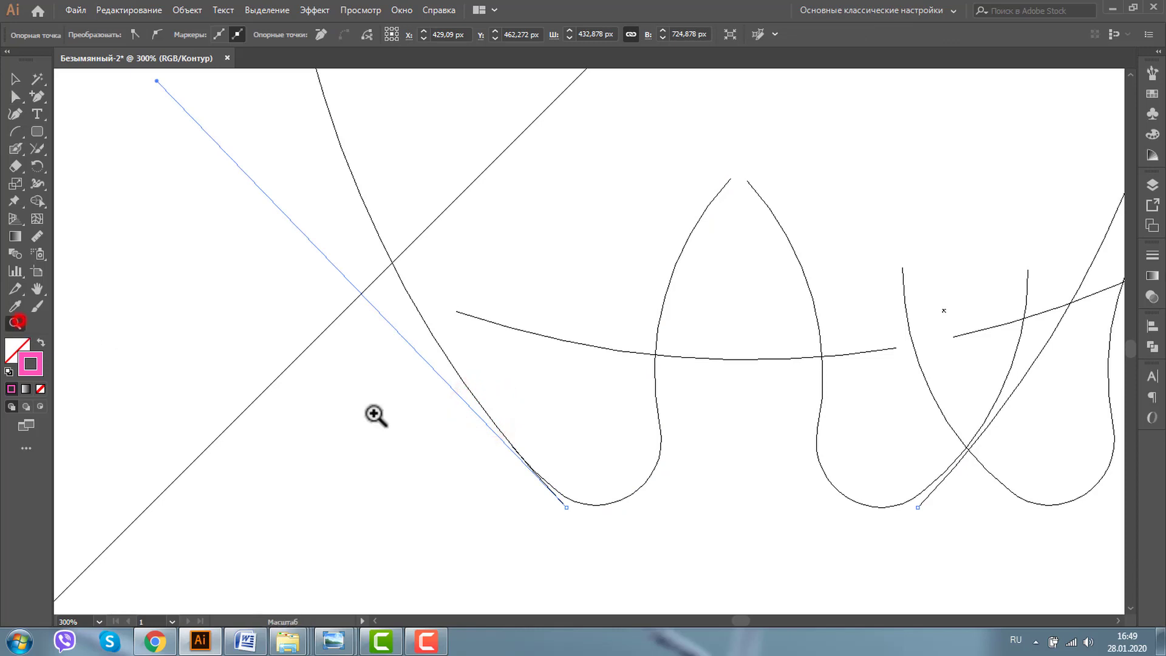
left_click_drag(457, 410, 601, 526)
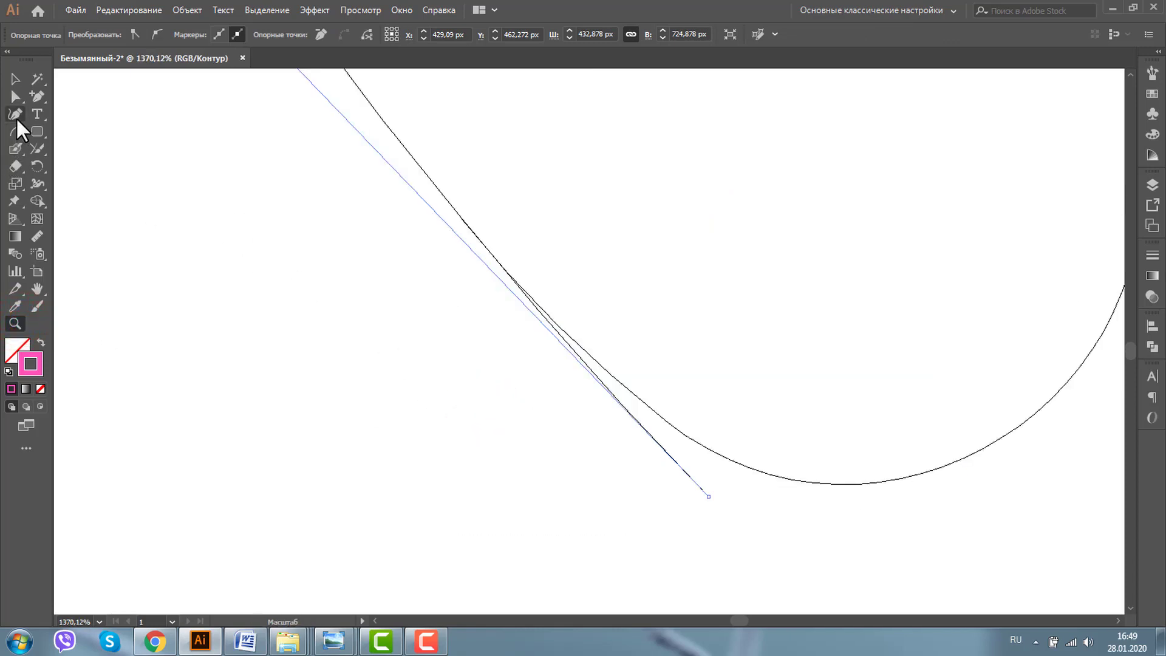
left_click(35, 96)
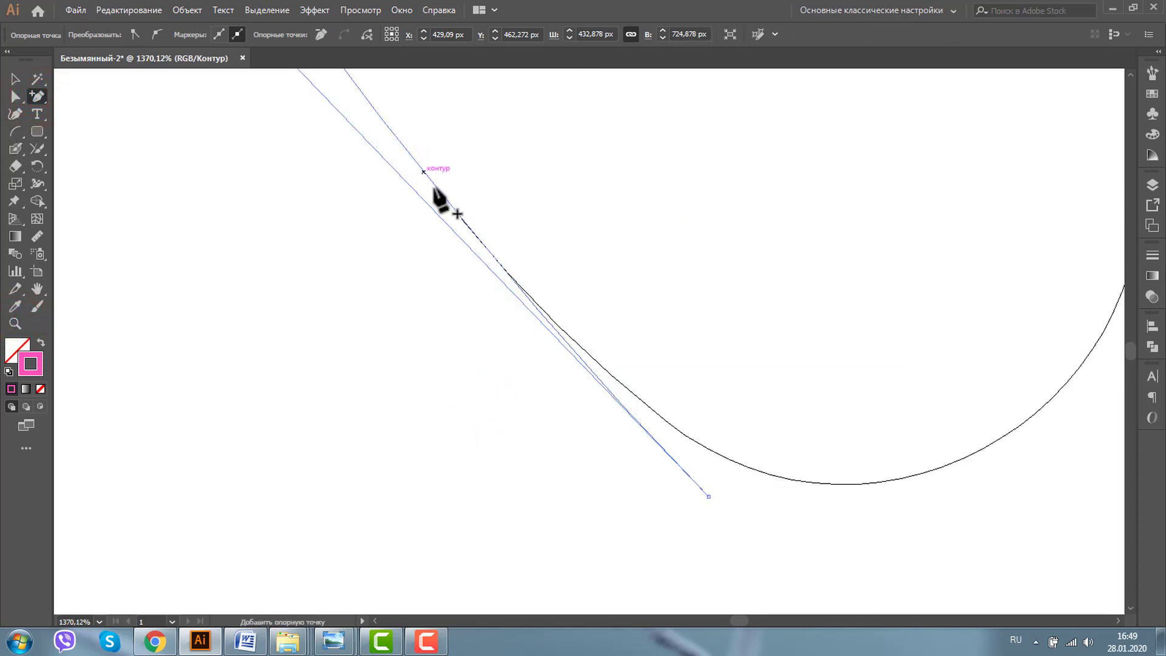
left_click(436, 188)
left_click(15, 96)
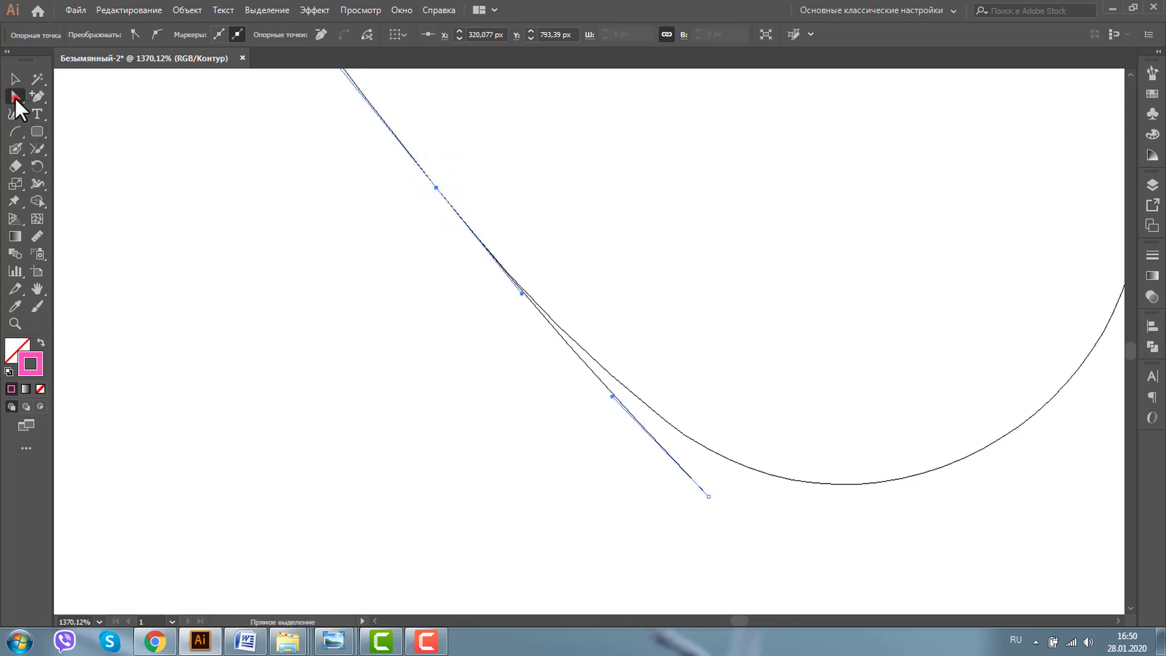
left_click(708, 496)
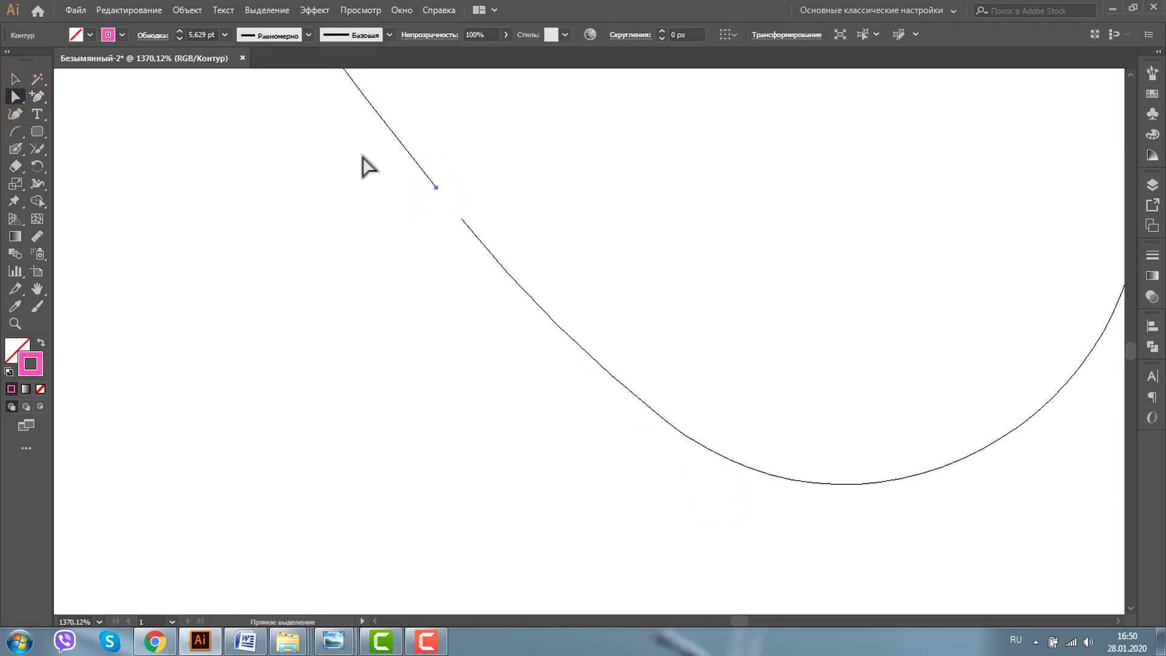
left_click_drag(341, 153, 565, 291)
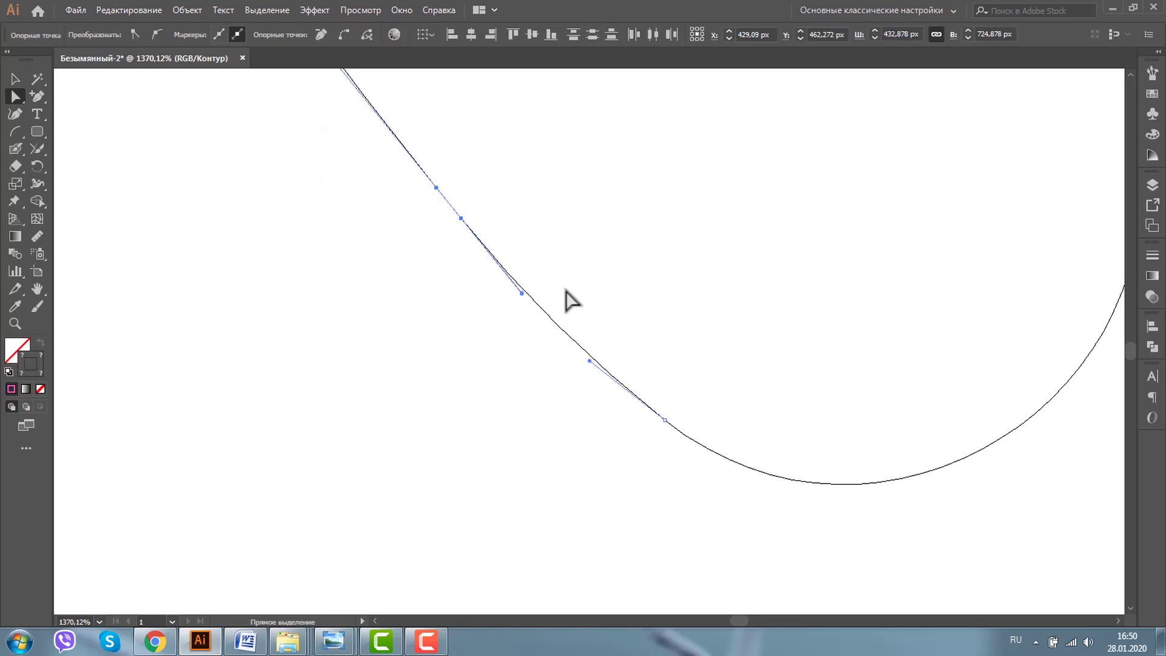
key("ctrl+z")
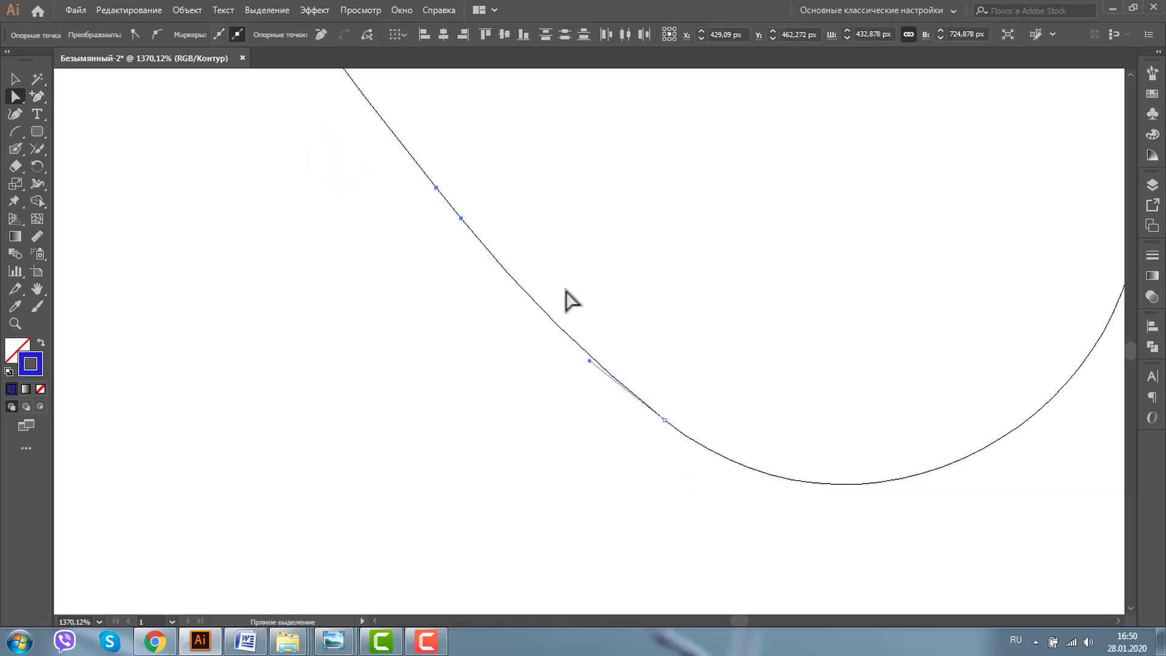
Zoom out to view the finished terrier tracing with its coloured strokes
left_click(16, 323)
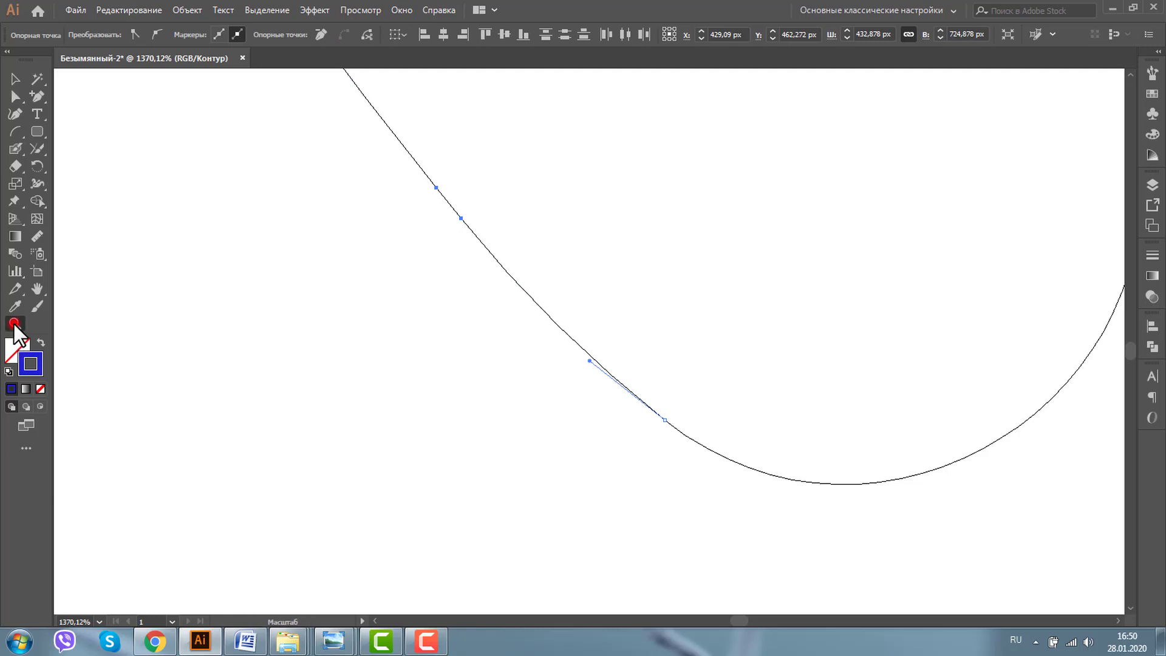
left_click(714, 326, "alt")
left_click(774, 286, "alt")
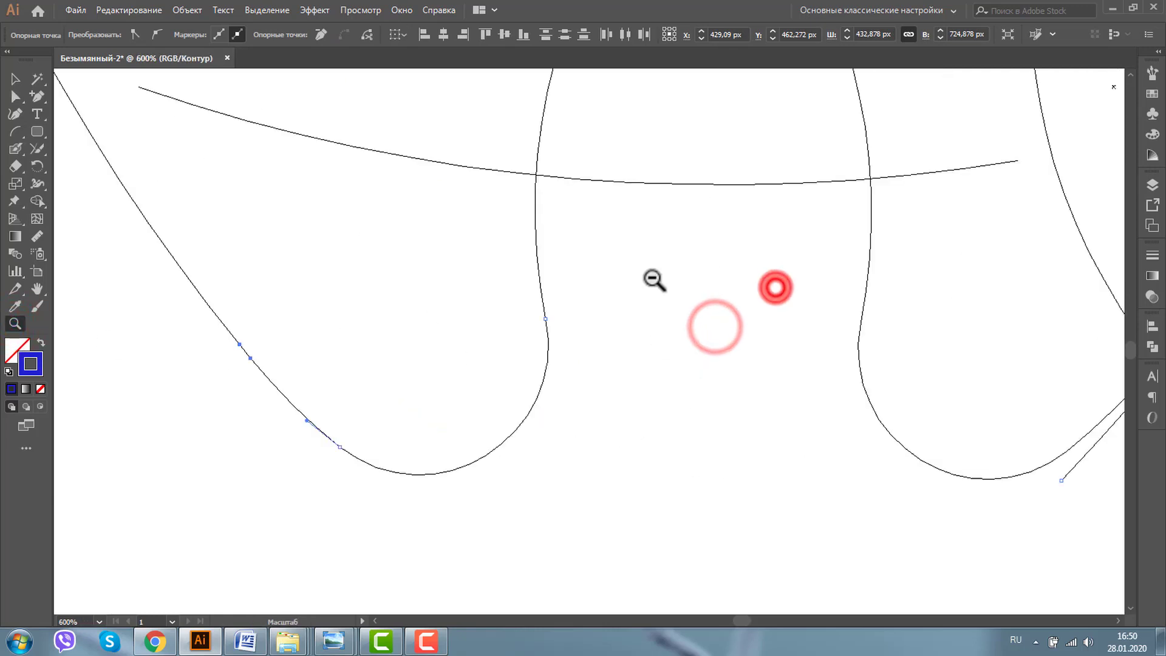
left_click(650, 279, "alt")
left_click(662, 322, "alt")
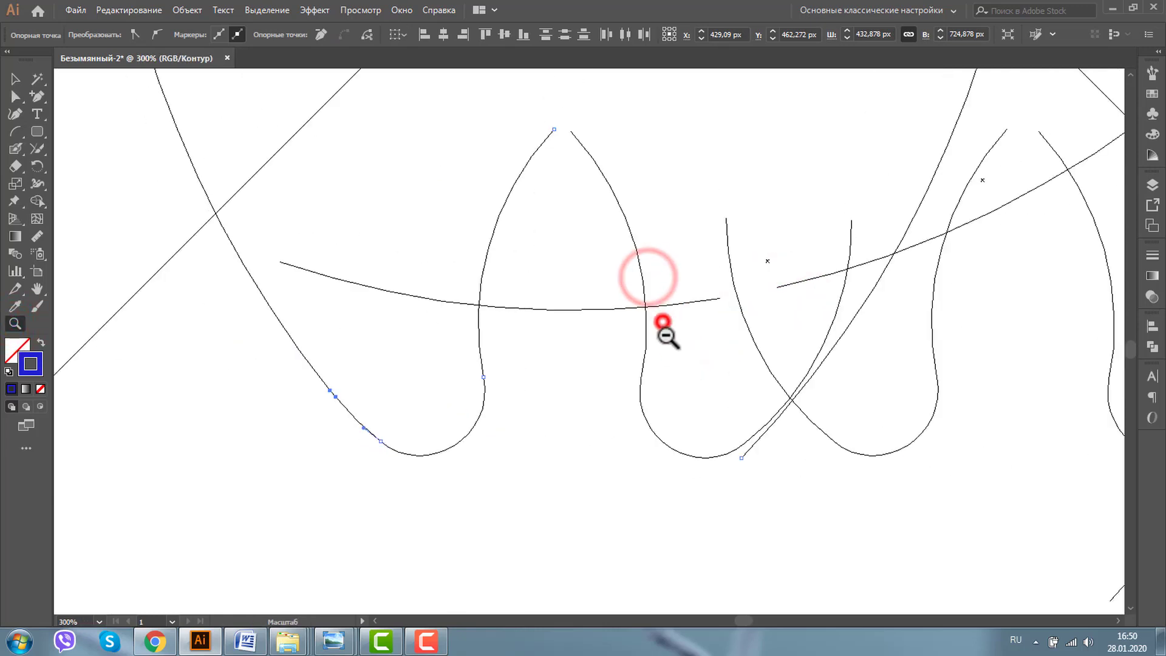
left_click(770, 378, "alt")
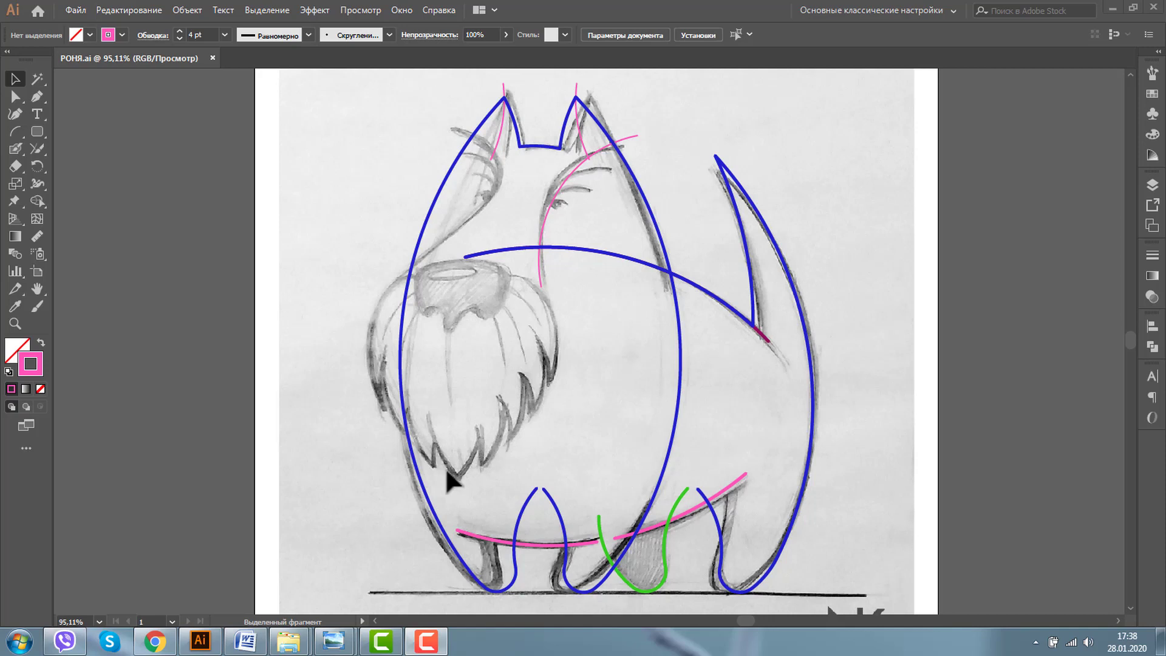
Zoom in on the beard and draw a pink arc along its left edge
left_click(16, 323)
left_click_drag(343, 239, 610, 493)
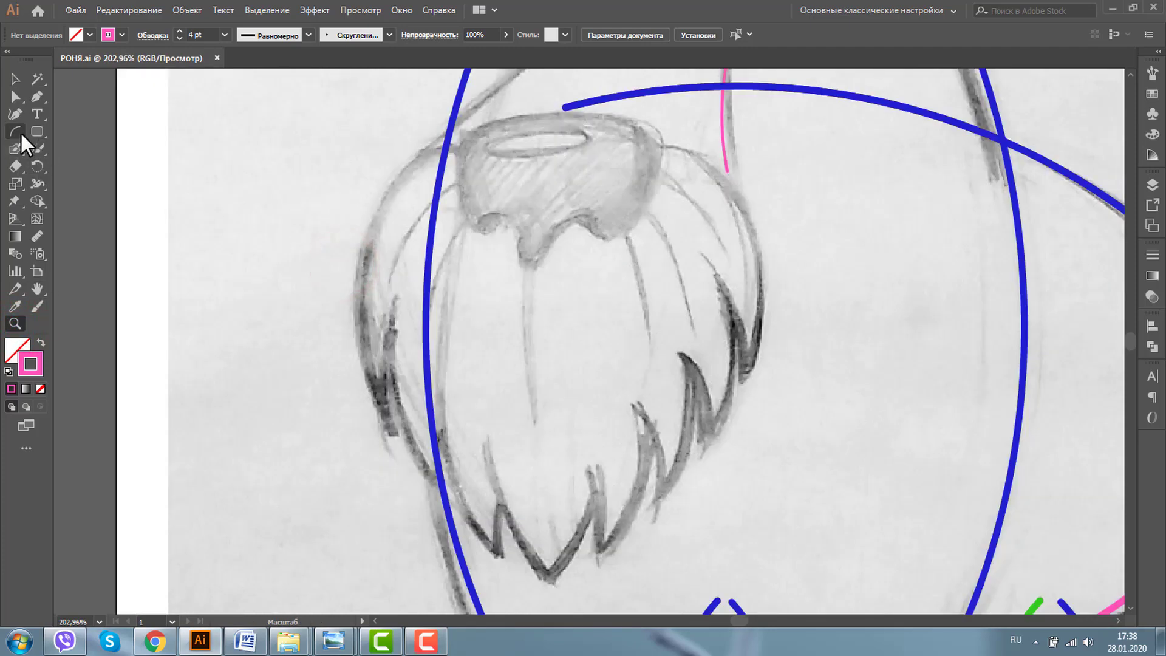
left_click(15, 132)
mouse_move(345, 190)
left_mouse_down()
mouse_move(498, 322)
mouse_move(566, 410)
left_mouse_up()
Rotate, move and resize the pink arc to about 70 × 221 px along the beard's edge
left_click(15, 79)
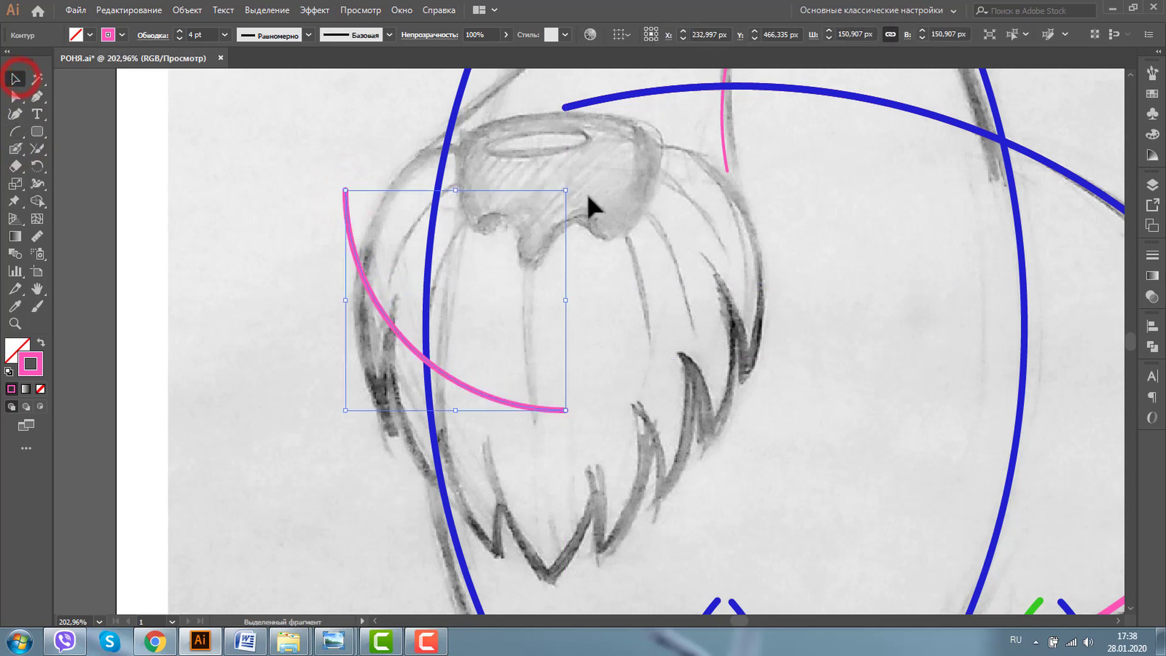
left_click(569, 188)
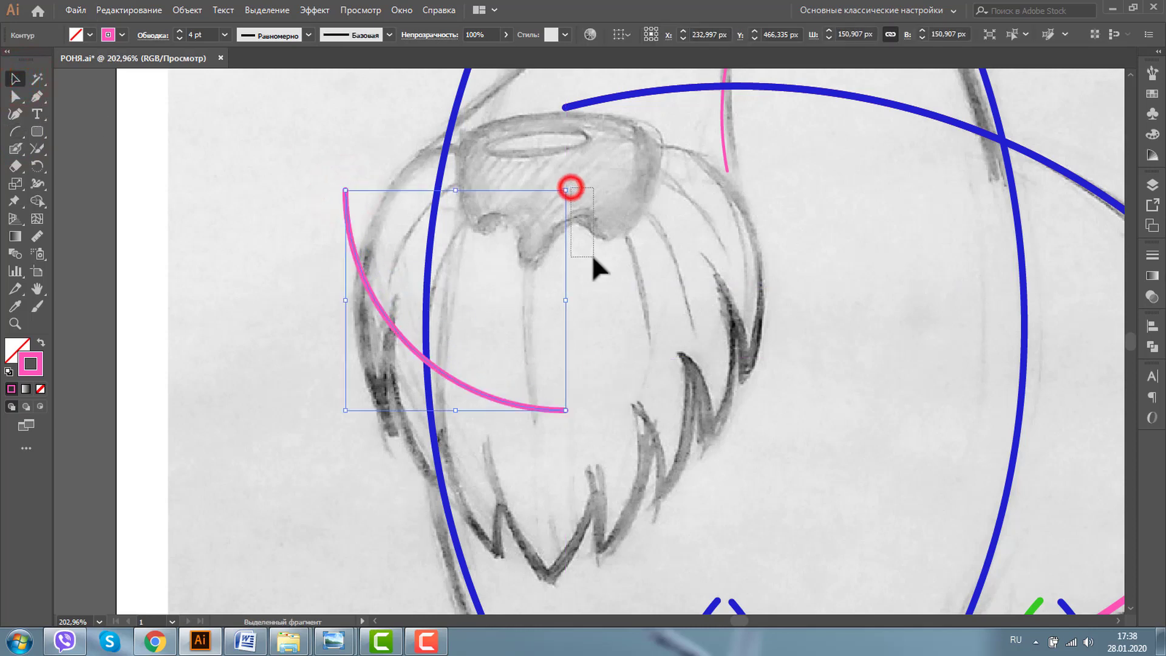
left_click(347, 203)
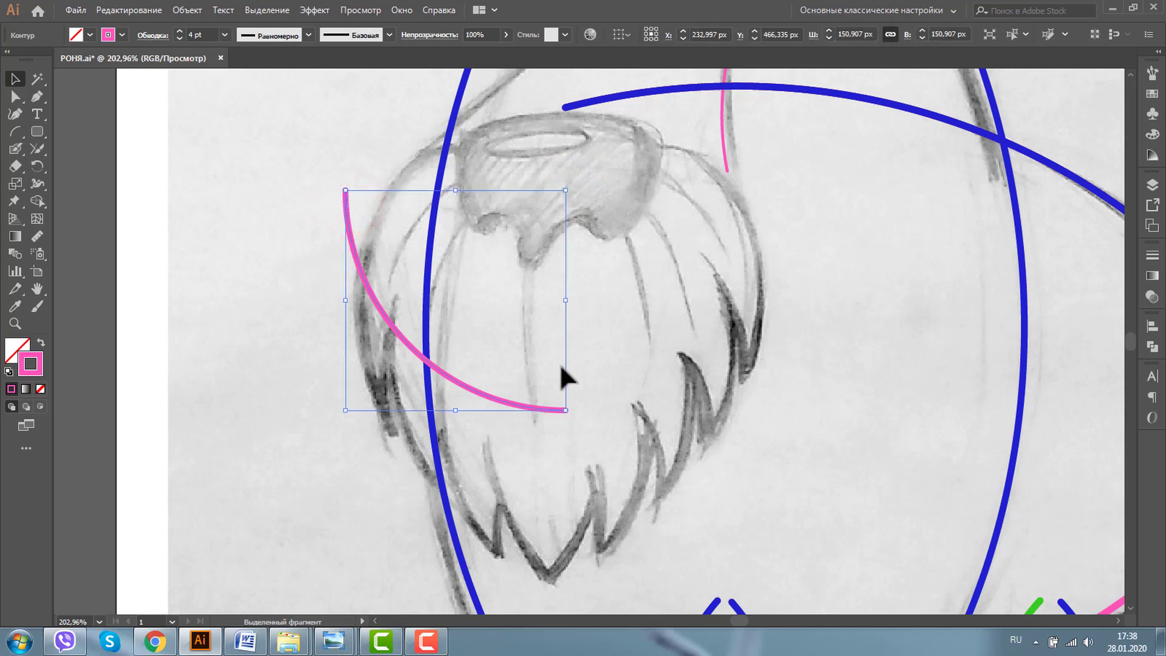
left_click_drag(571, 408, 409, 443)
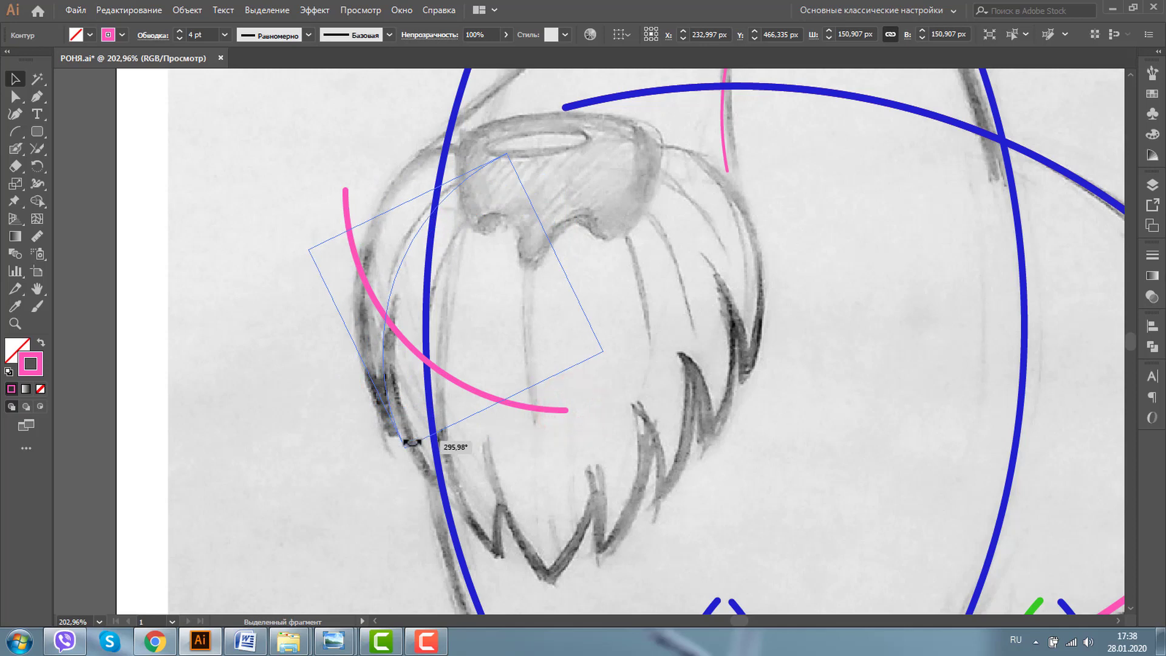
left_click_drag(405, 251, 375, 225)
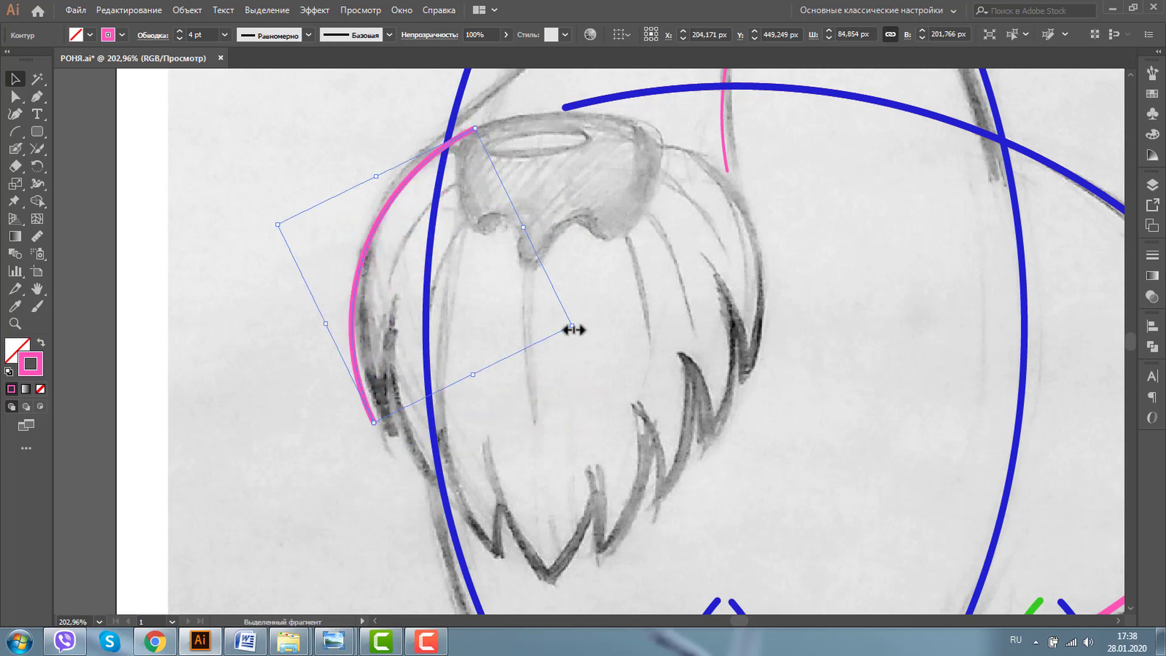
left_click_drag(572, 330, 557, 328)
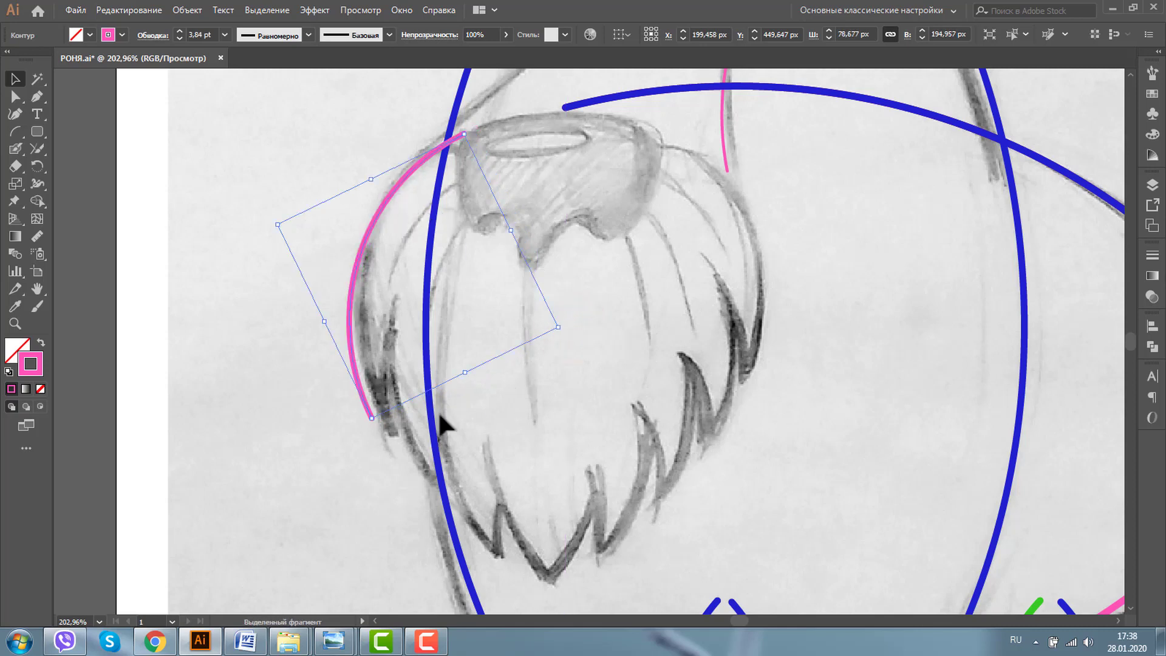
left_click_drag(371, 418, 370, 450)
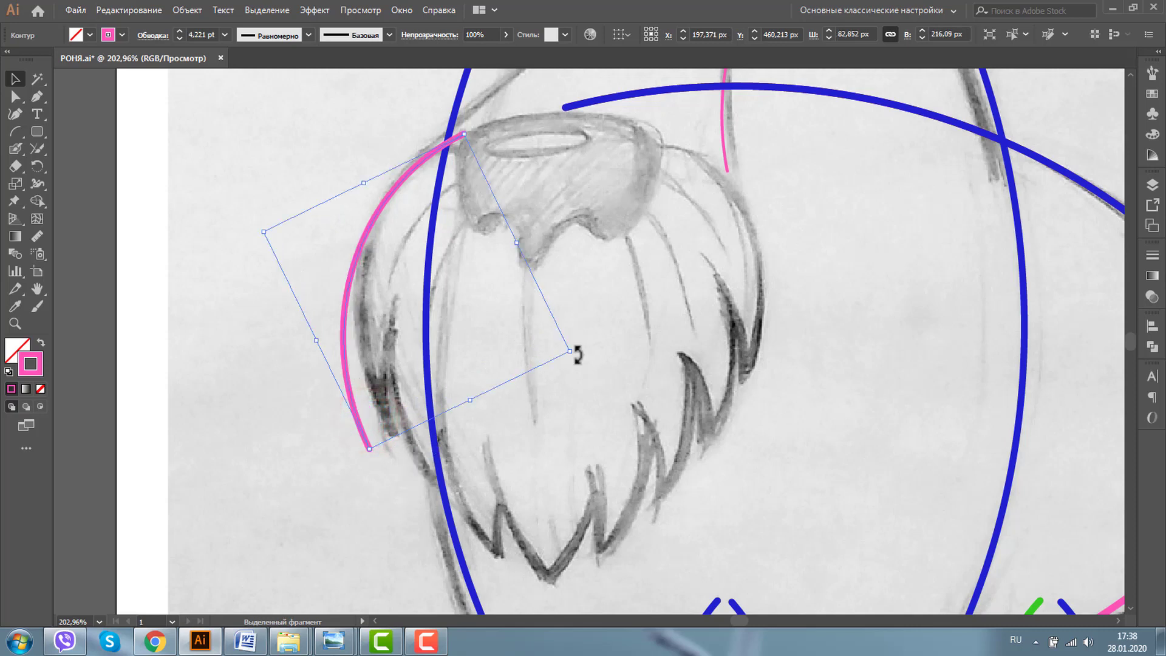
left_click_drag(577, 356, 583, 340)
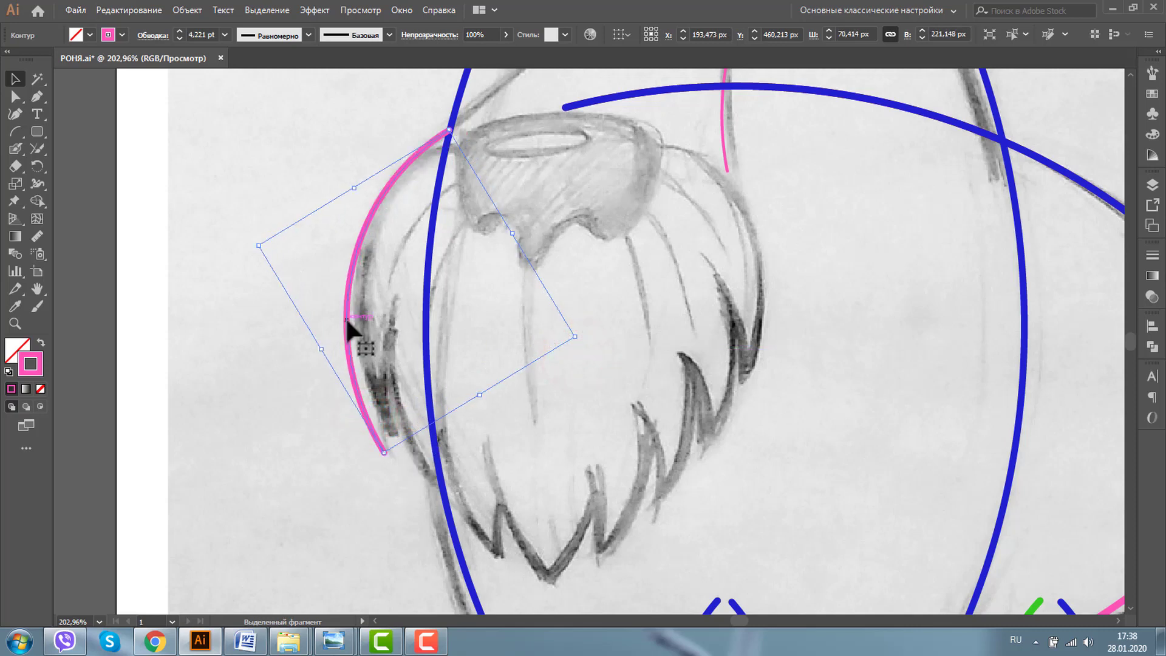
left_click_drag(346, 319, 361, 324)
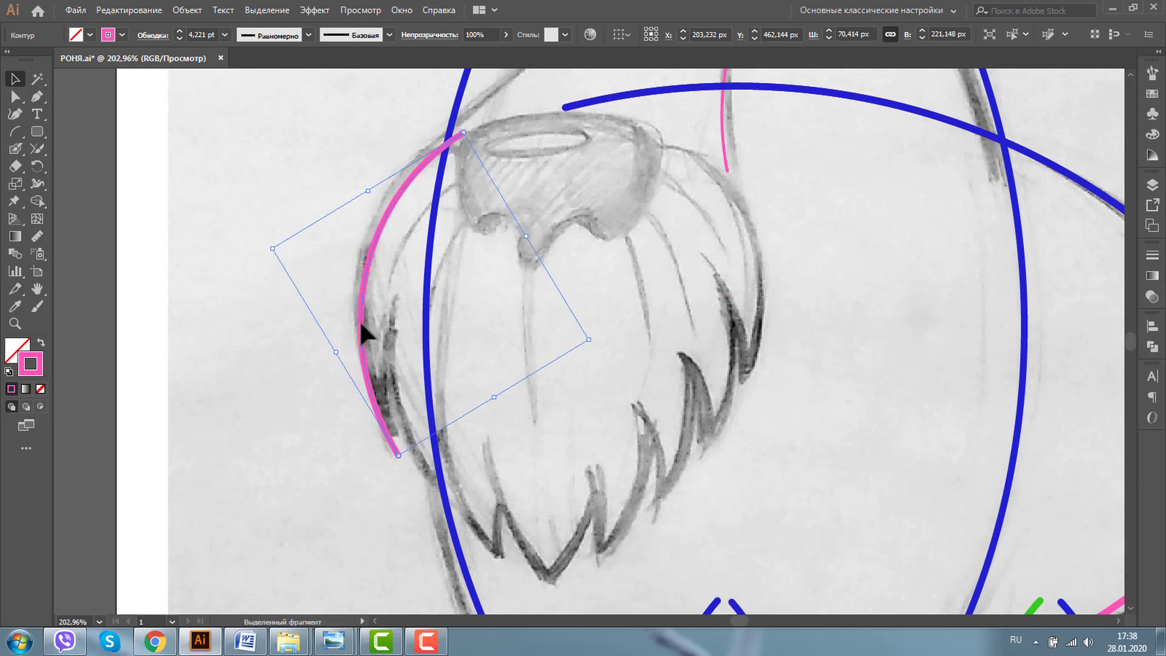
left_click(15, 131)
Draw a small pink arc, rotate it upright and move it onto the long pink arc
left_click_drag(284, 391, 358, 465)
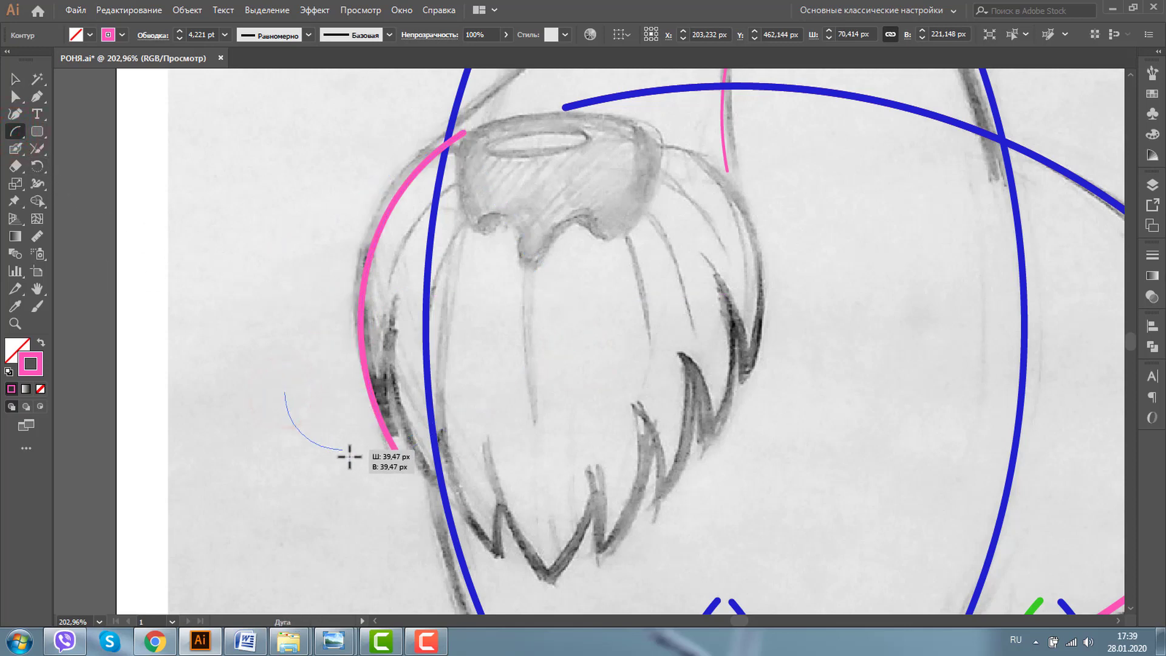
left_click(12, 323)
left_click_drag(231, 294, 364, 507)
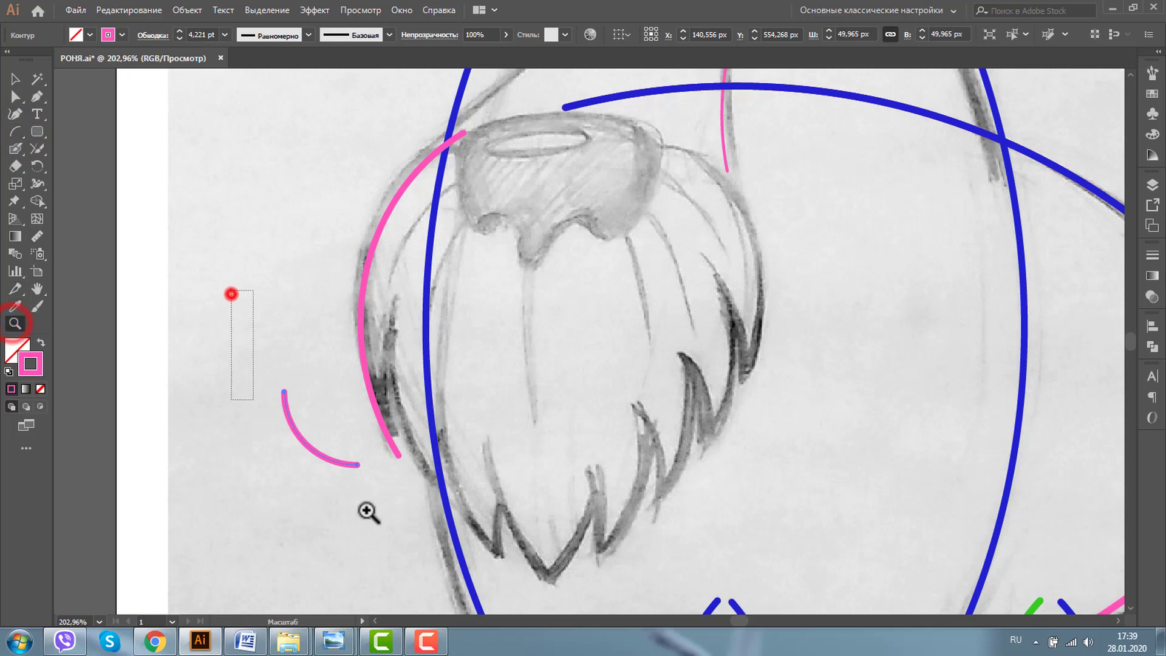
left_click(13, 80)
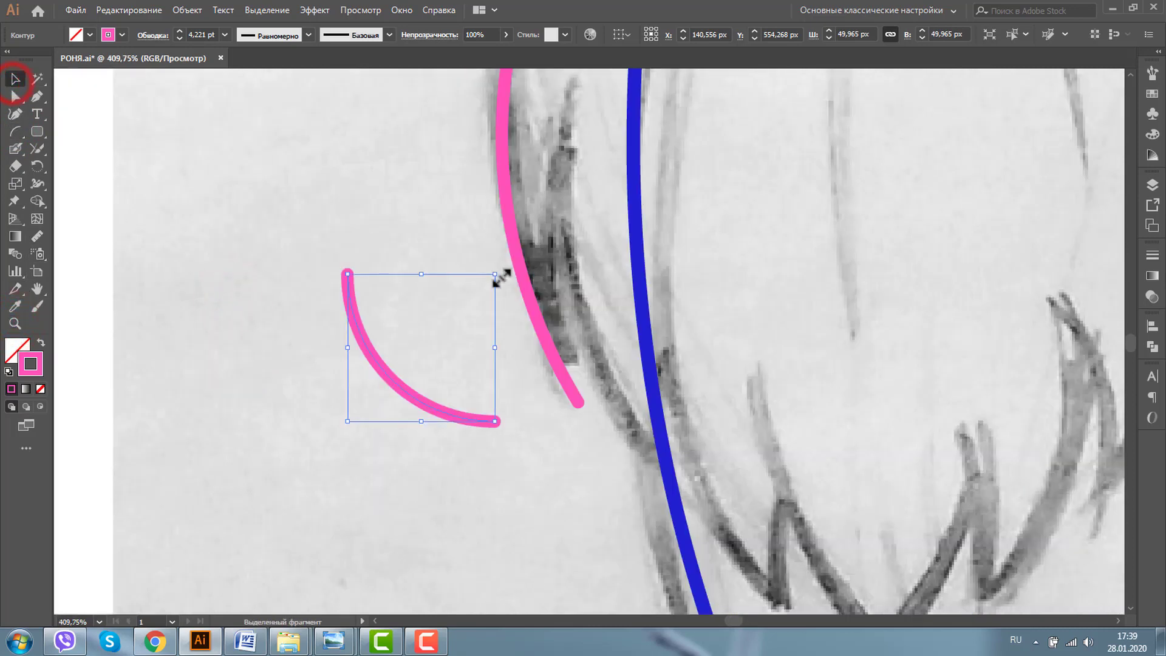
left_click_drag(498, 267, 522, 376)
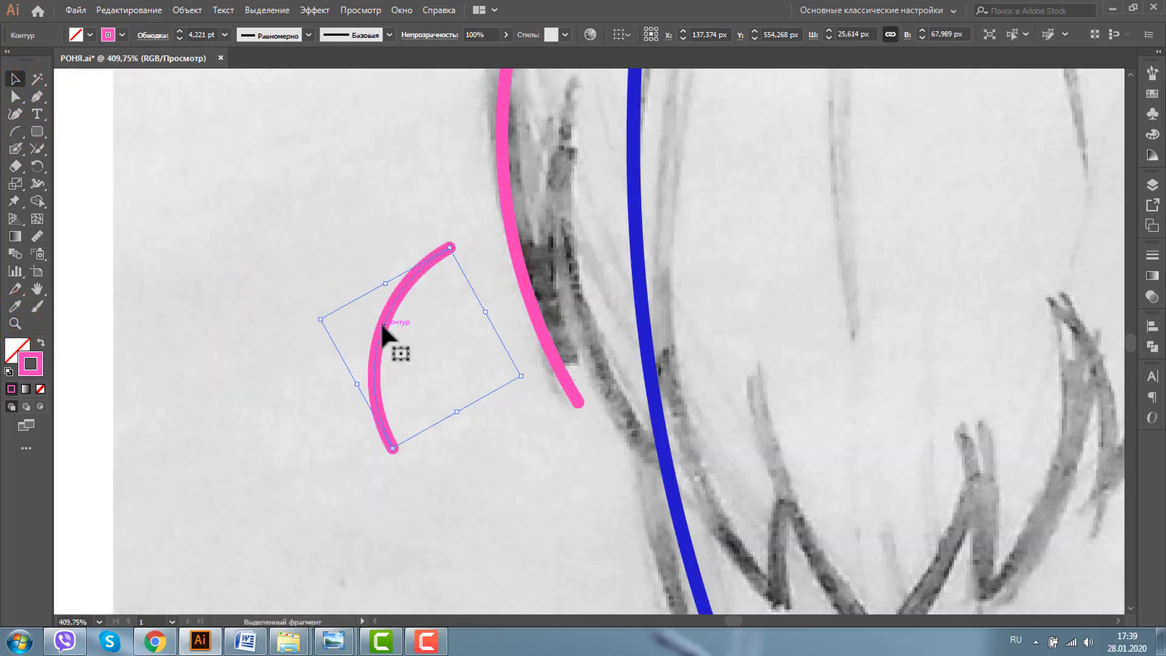
mouse_move(381, 325)
left_mouse_down()
mouse_move(515, 255)
mouse_move(540, 221)
mouse_move(528, 286)
left_mouse_up()
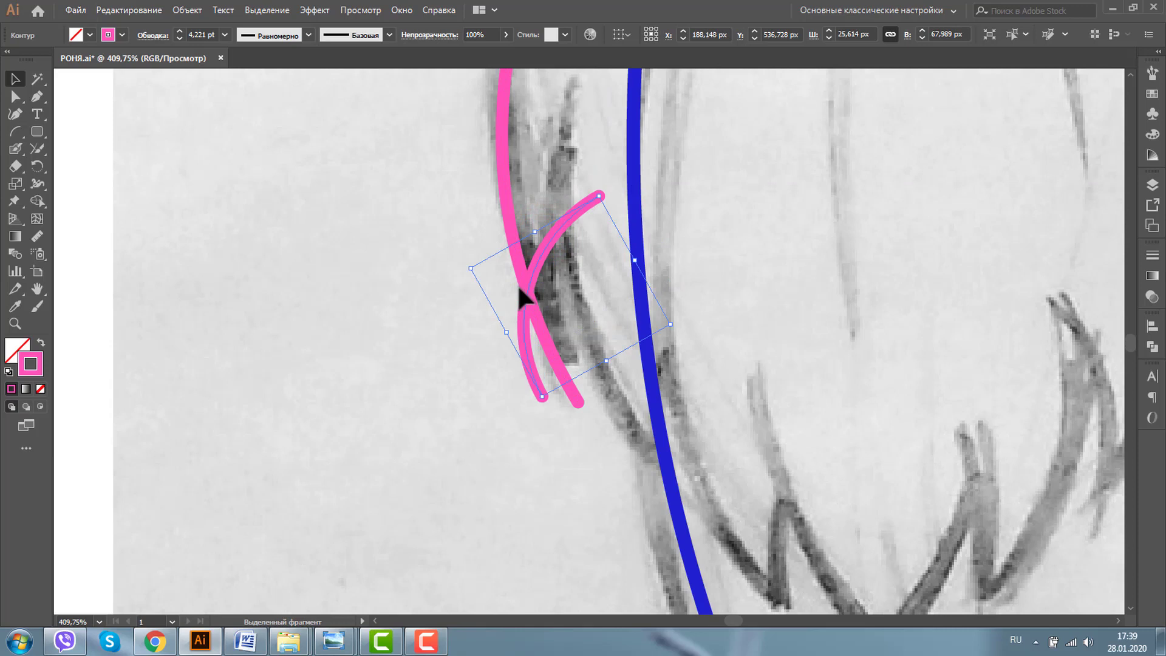
Reshape the thin arc's end points and curves so it follows the beard strands
left_click(14, 95)
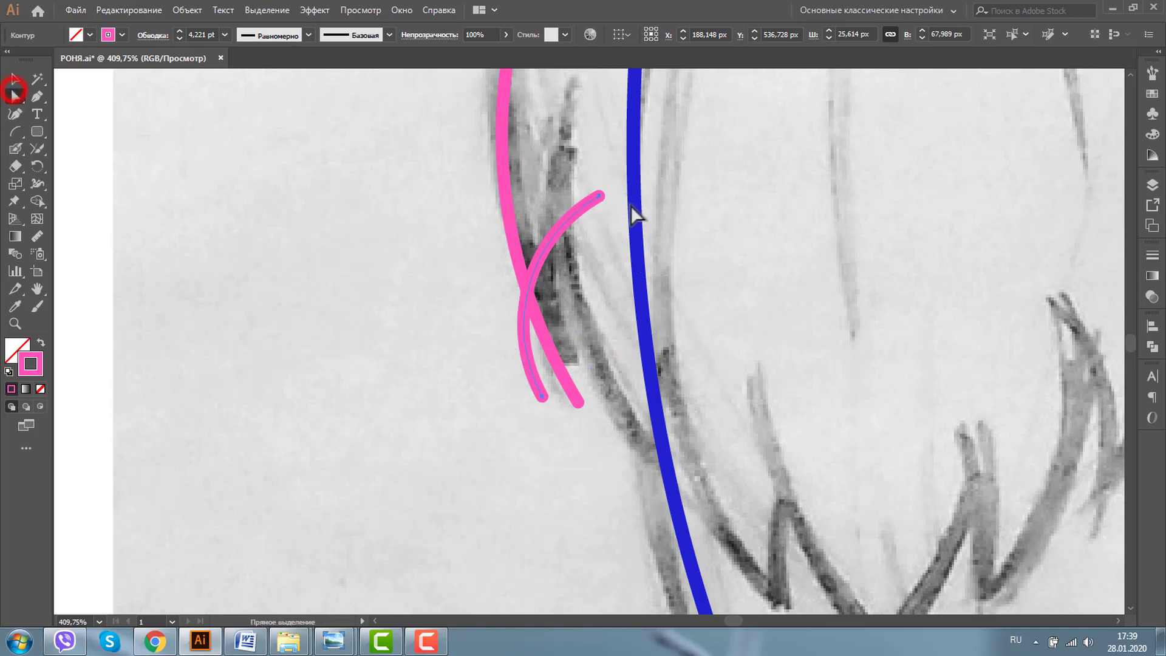
left_click_drag(600, 201, 572, 146)
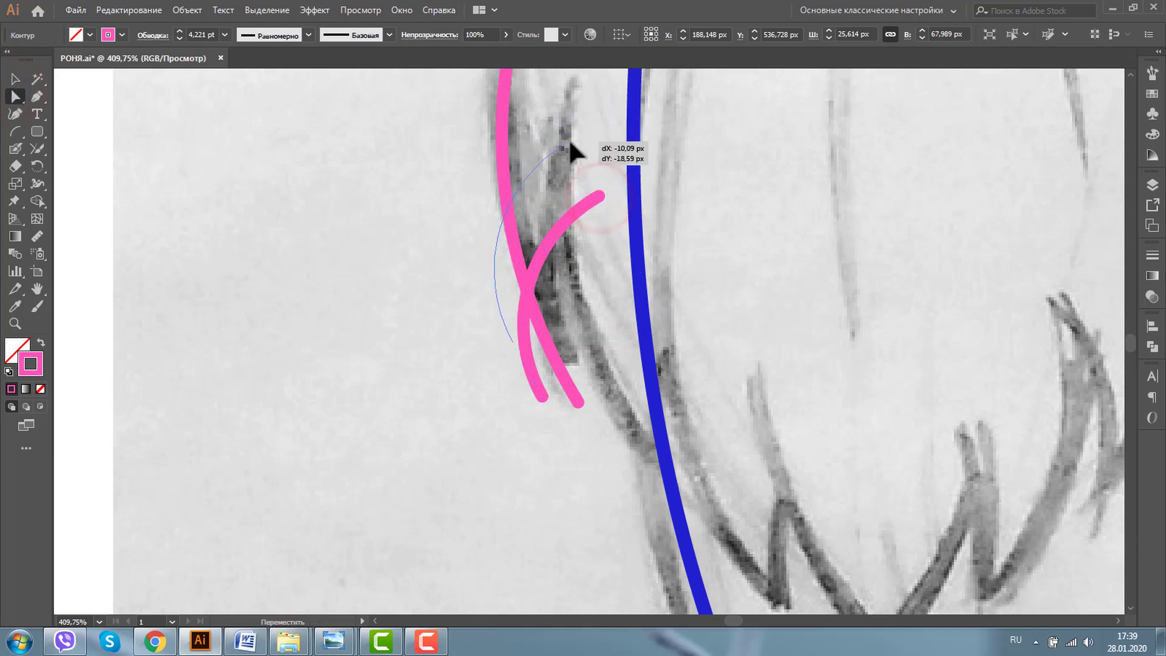
mouse_move(512, 342)
left_mouse_down()
mouse_move(563, 416)
mouse_move(553, 427)
left_mouse_up()
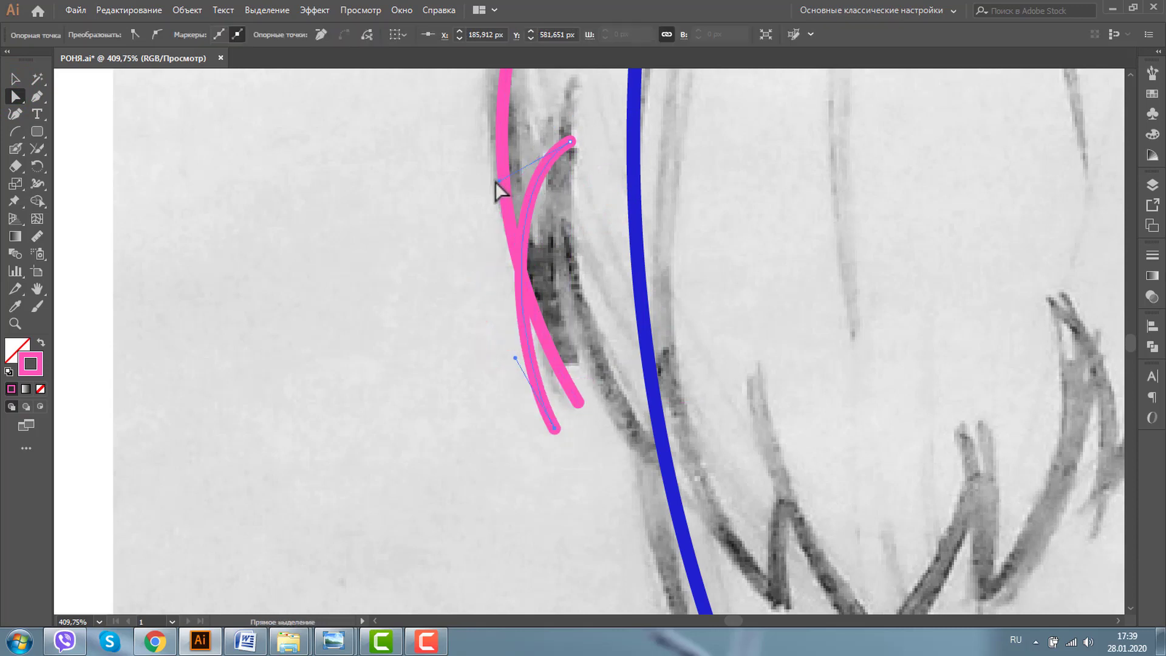
left_click_drag(498, 181, 497, 252)
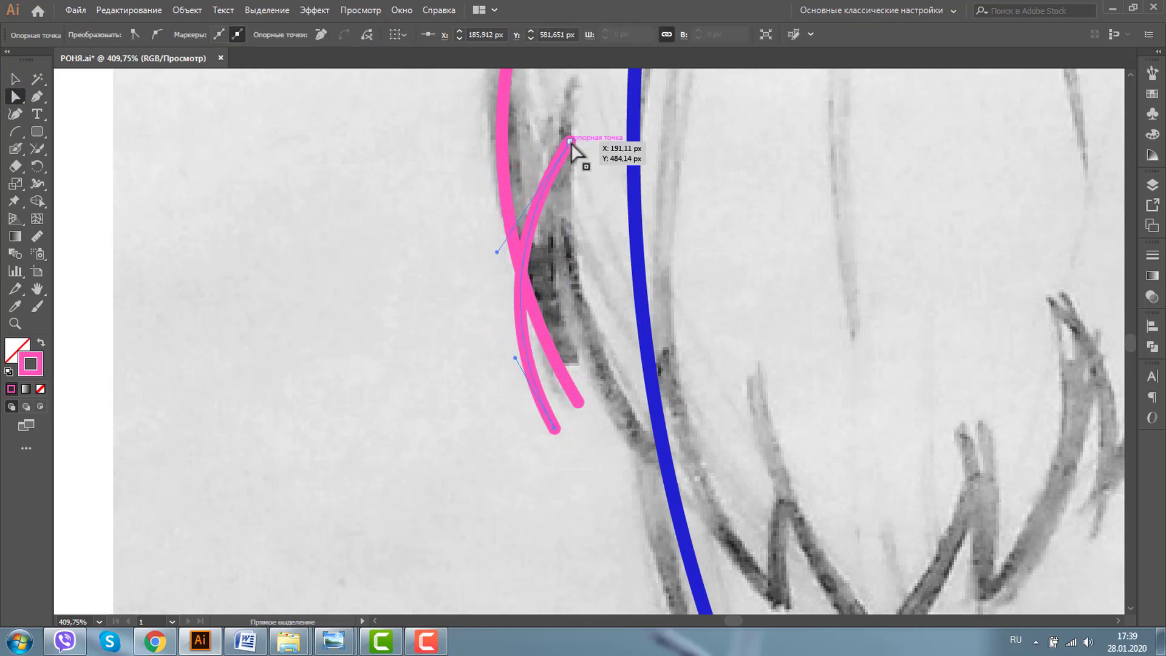
left_click_drag(515, 358, 538, 365)
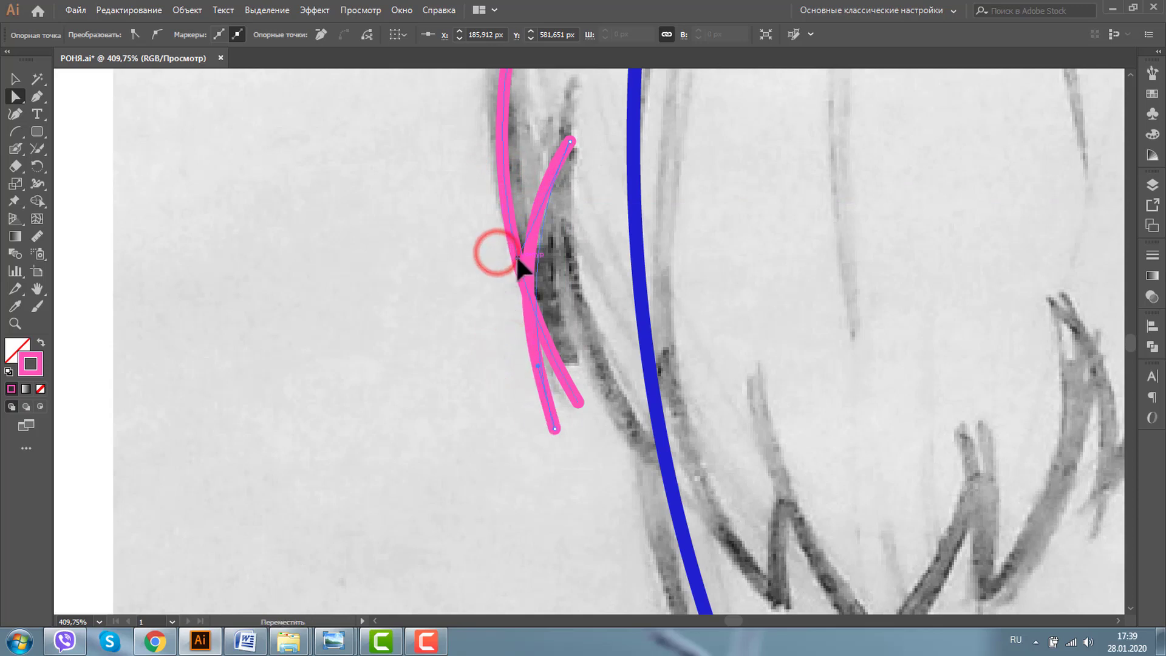
left_click_drag(511, 255, 517, 257)
left_click(15, 323)
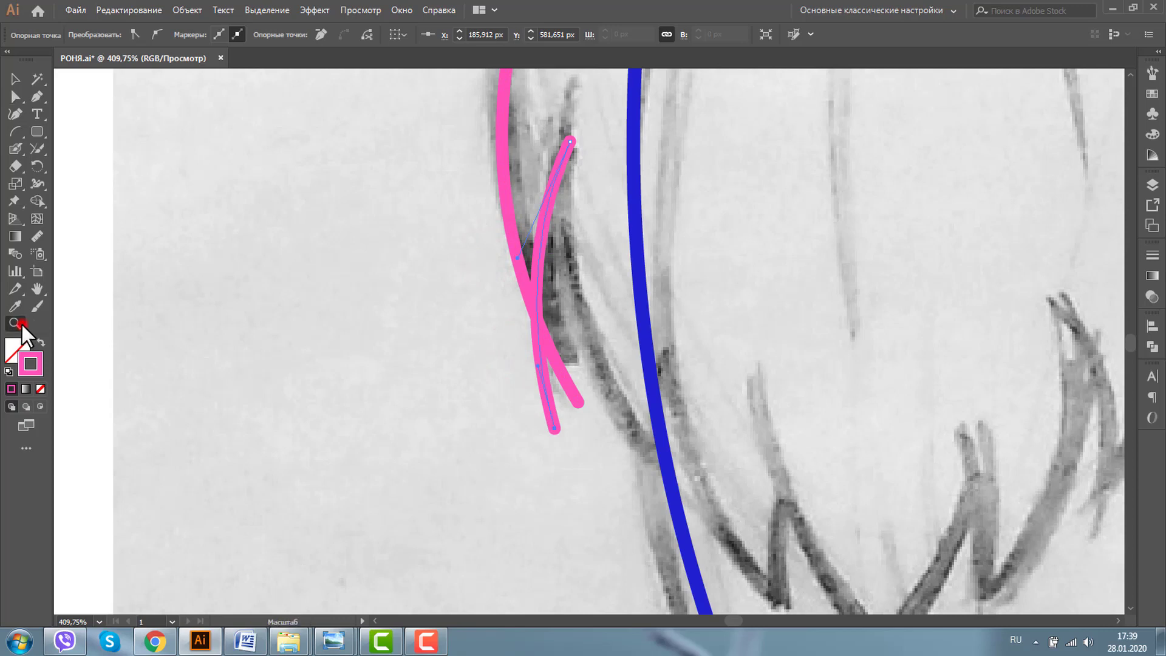
left_click(622, 364, "alt")
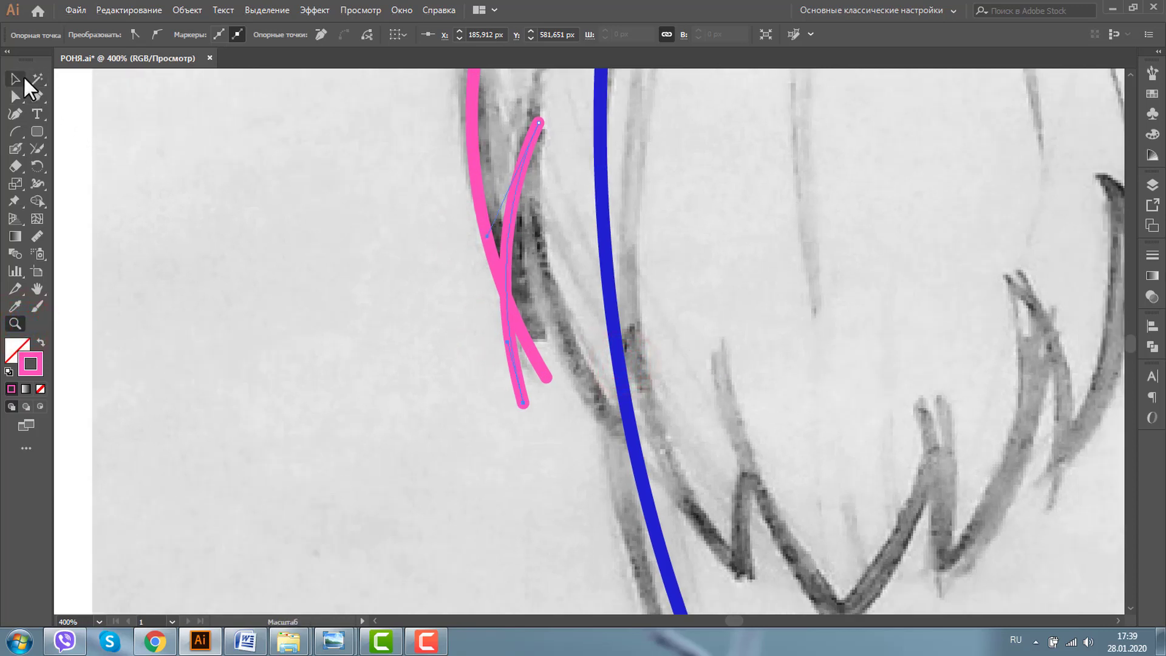
Place a rotated copy of the thin pink arc lower on the beard
left_click(13, 78)
left_click_drag(512, 202, 612, 299)
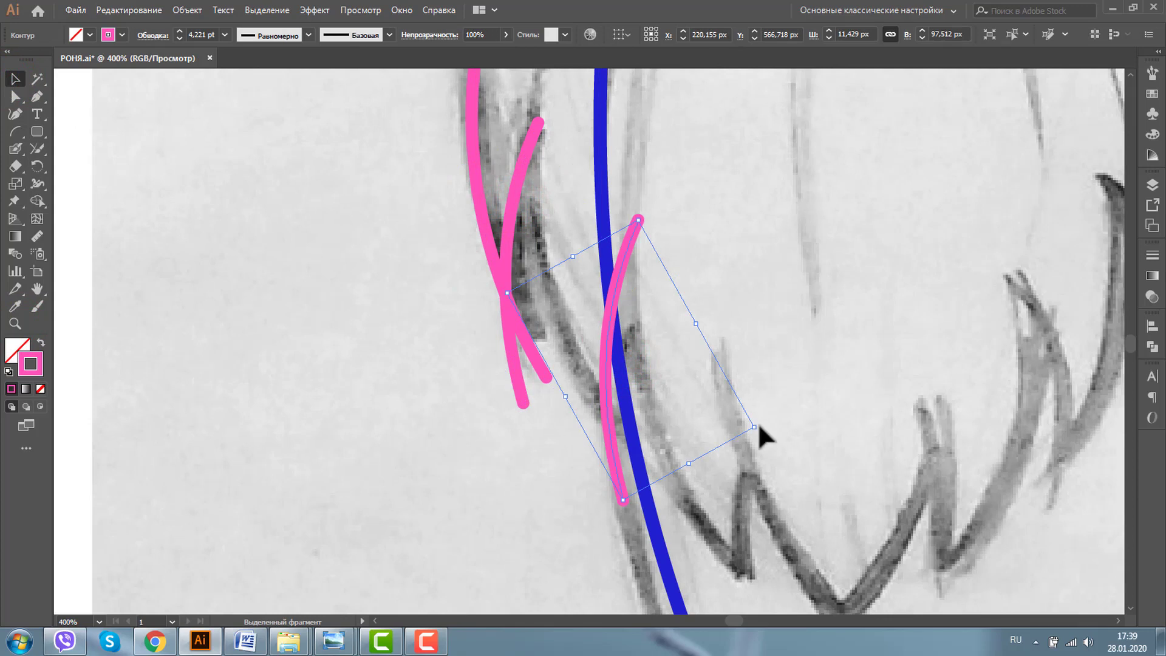
left_click_drag(758, 425, 766, 371)
mouse_move(593, 326)
left_mouse_down()
mouse_move(534, 256)
mouse_move(610, 393)
left_mouse_up()
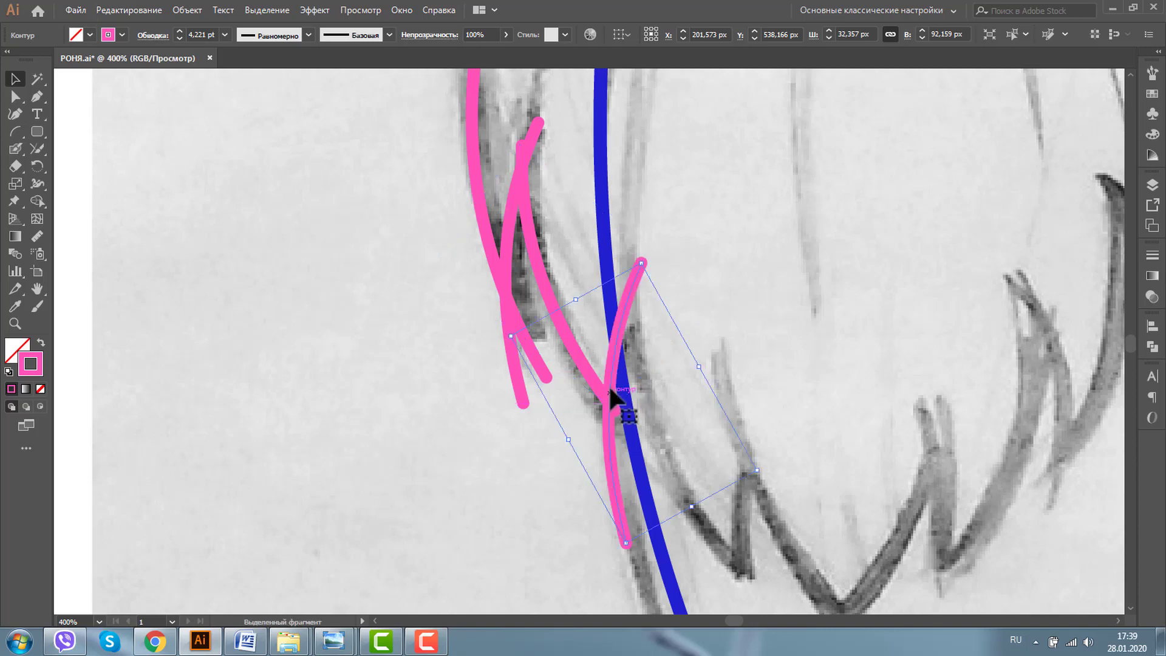
Duplicate both pink arcs further down the beard edge, enlarging and tilting them slightly
left_click(529, 228, "shift")
mouse_move(530, 228)
left_mouse_down()
mouse_move(641, 395)
mouse_move(634, 375)
left_mouse_up()
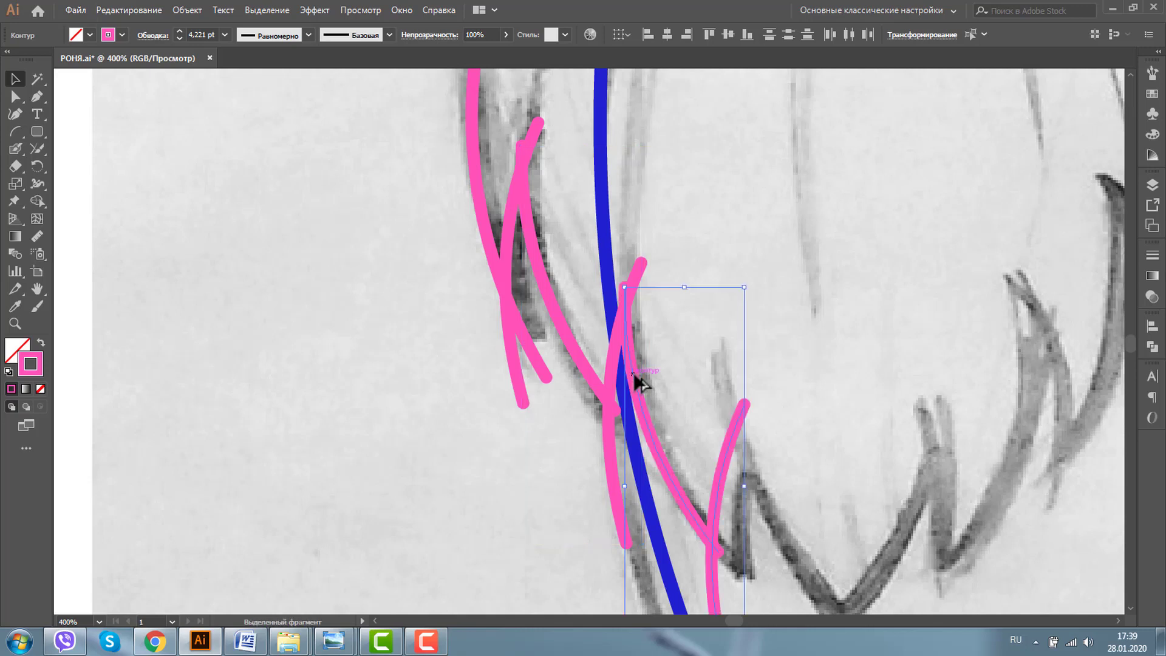
scroll(1127, 607, "down", 1)
scroll(1128, 606, "down", 6)
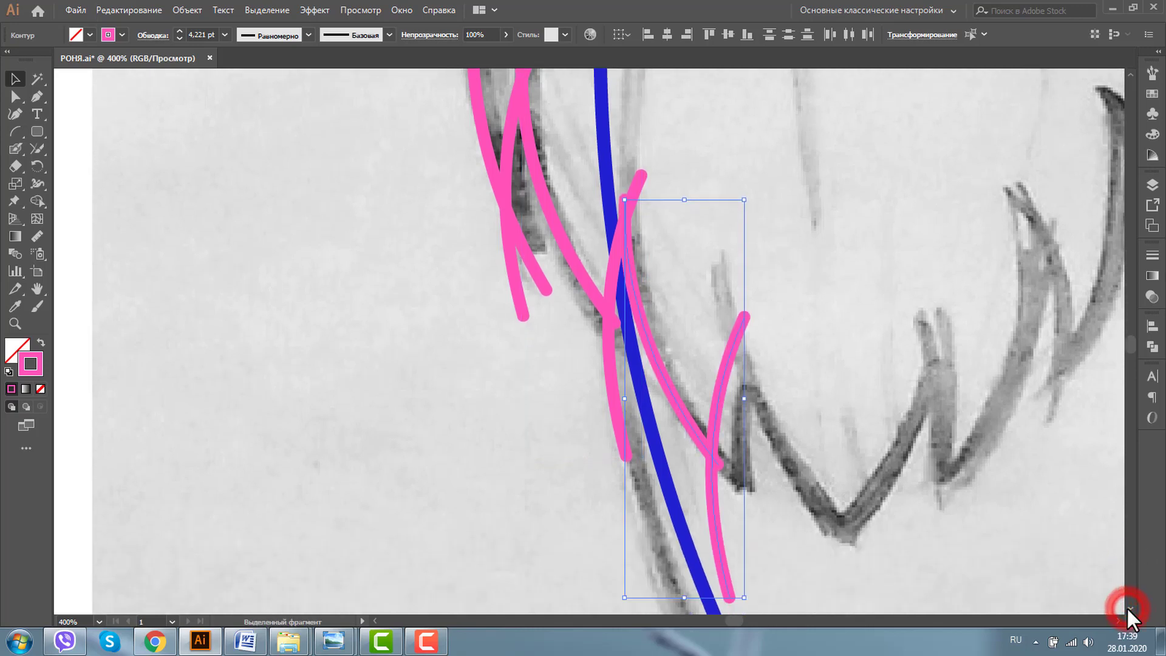
left_click_drag(740, 525, 752, 550)
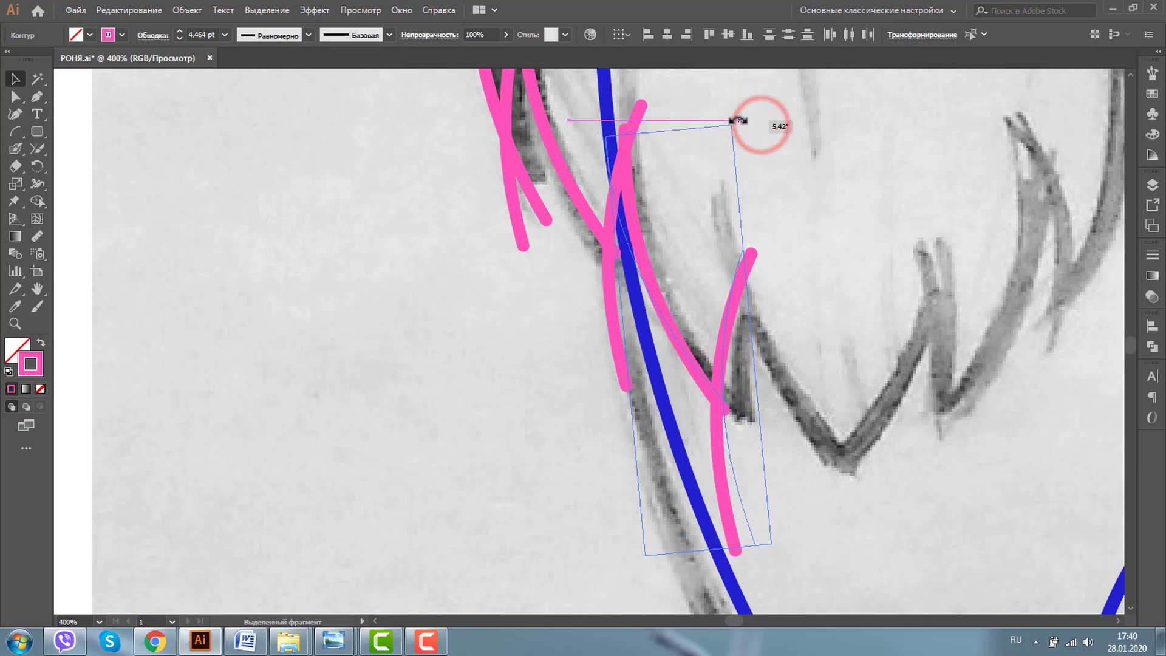
left_click_drag(761, 127, 753, 119)
left_click_drag(710, 383, 719, 383)
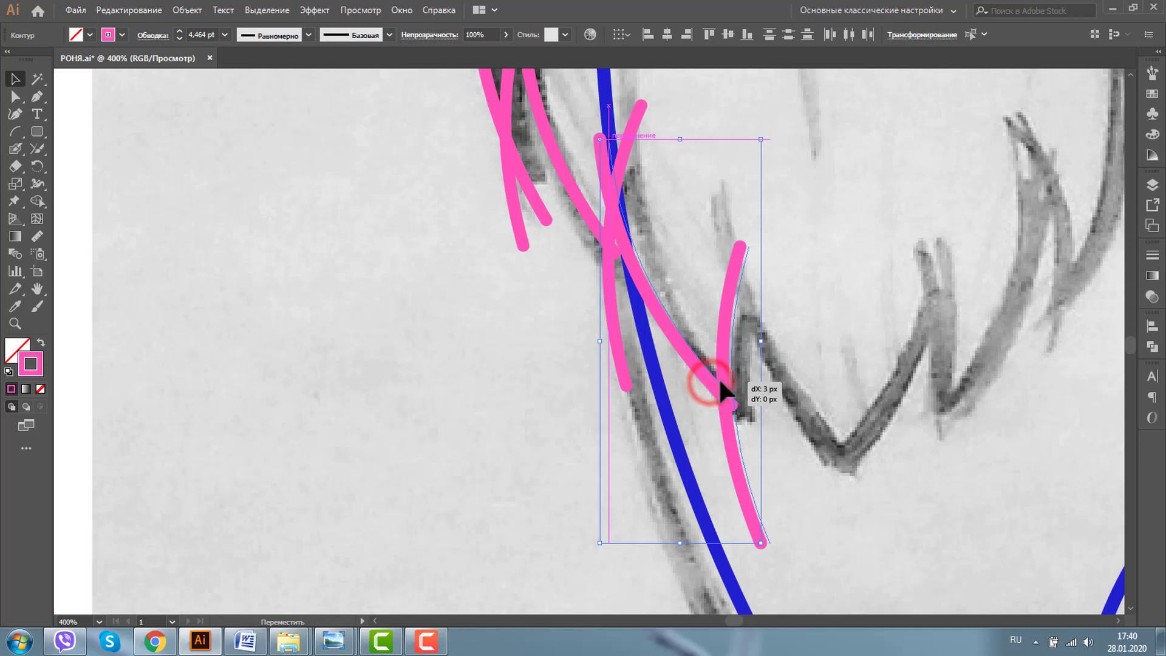
Copy a single pink stroke and rotate it onto the zigzag fur tuft
left_click(841, 298)
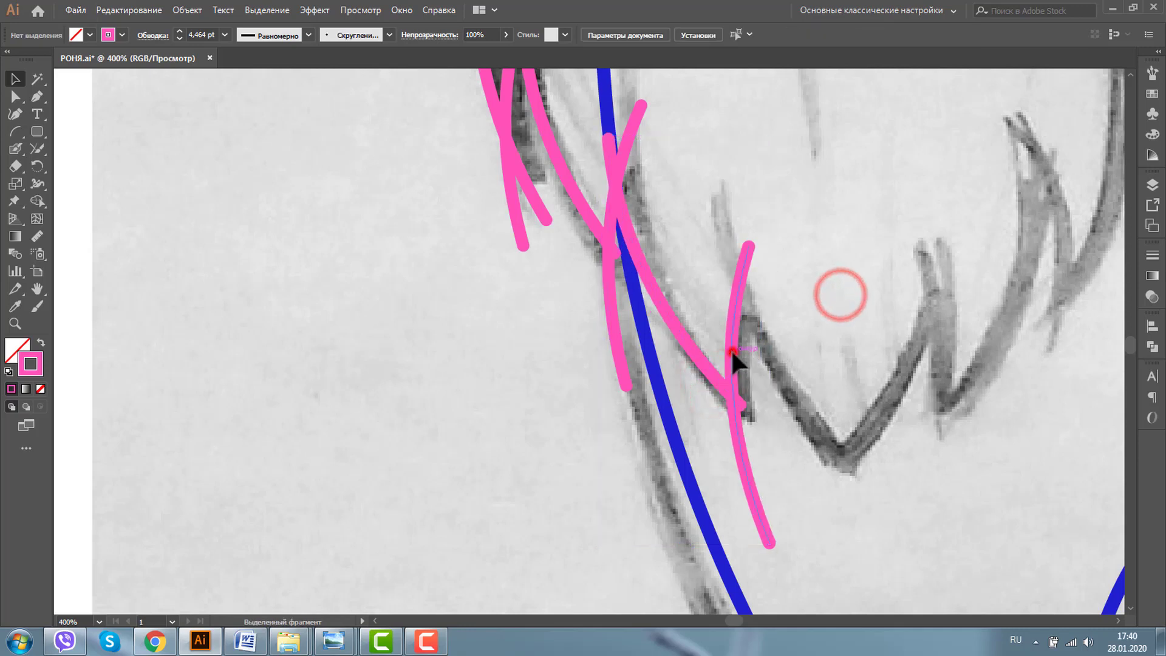
left_click(730, 349)
left_click_drag(790, 363, 795, 361)
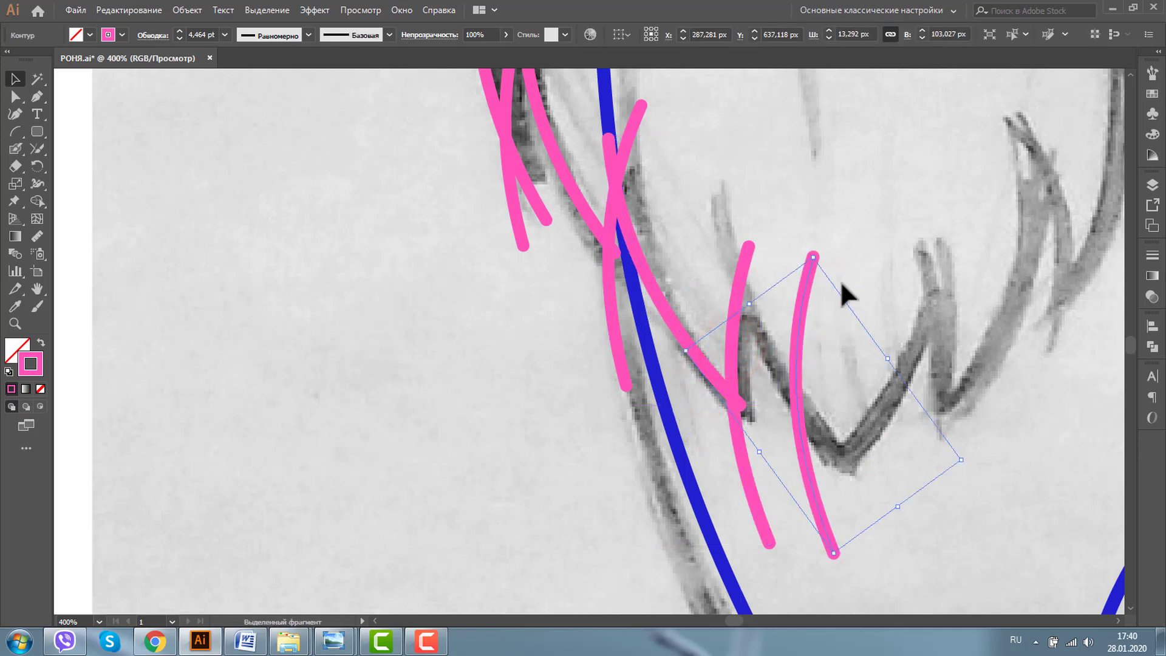
left_click_drag(966, 464, 970, 393)
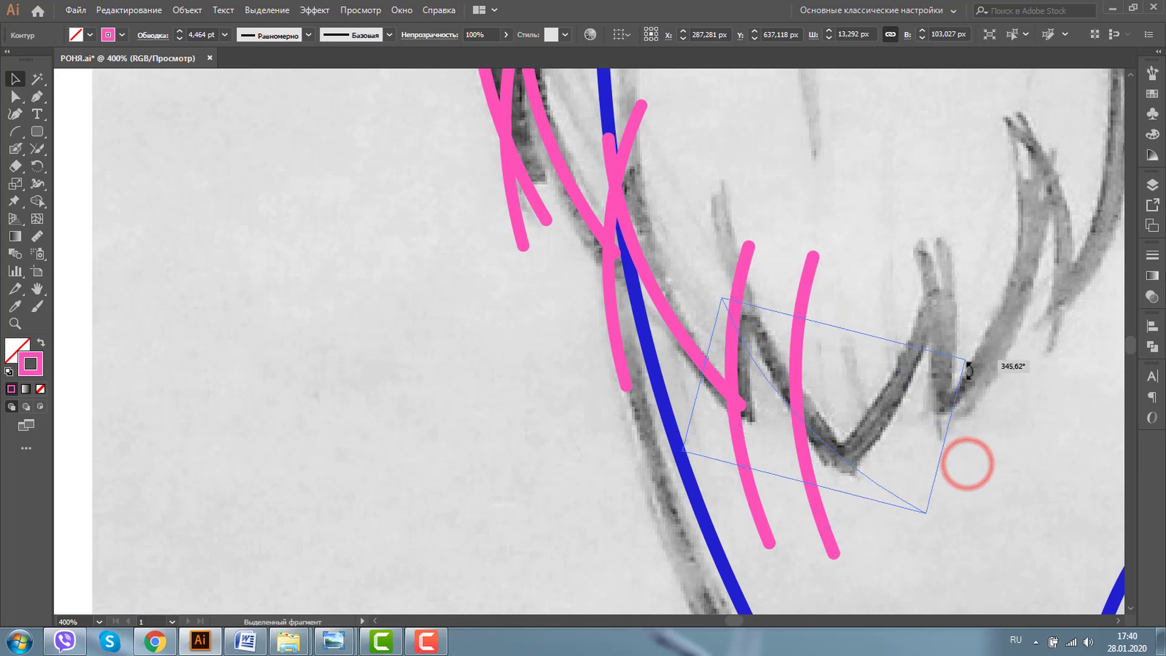
left_click_drag(790, 395, 772, 362)
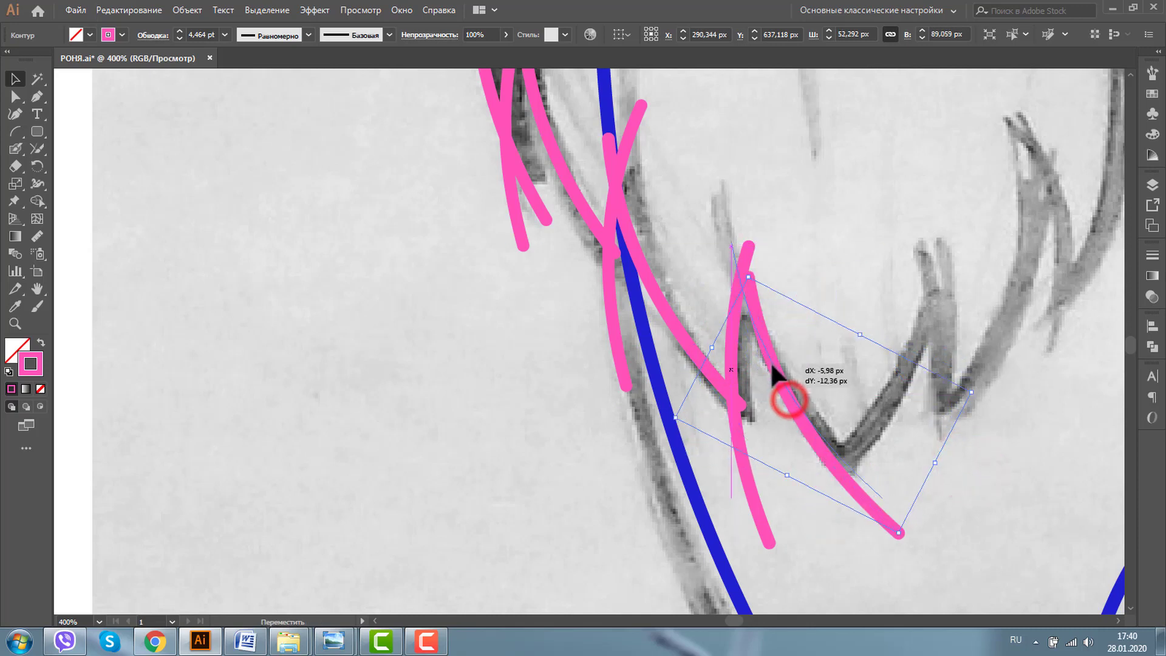
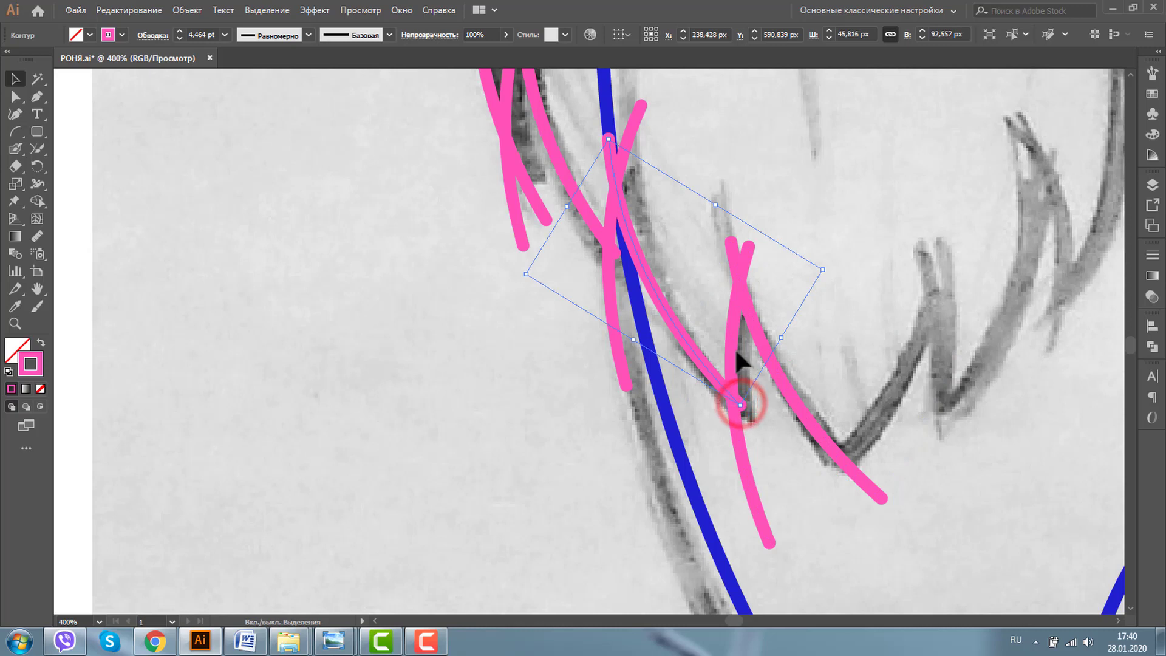
Join the lower, tip and upper crossings of the two selected pink strokes
left_click(731, 346, "shift")
left_click(37, 149)
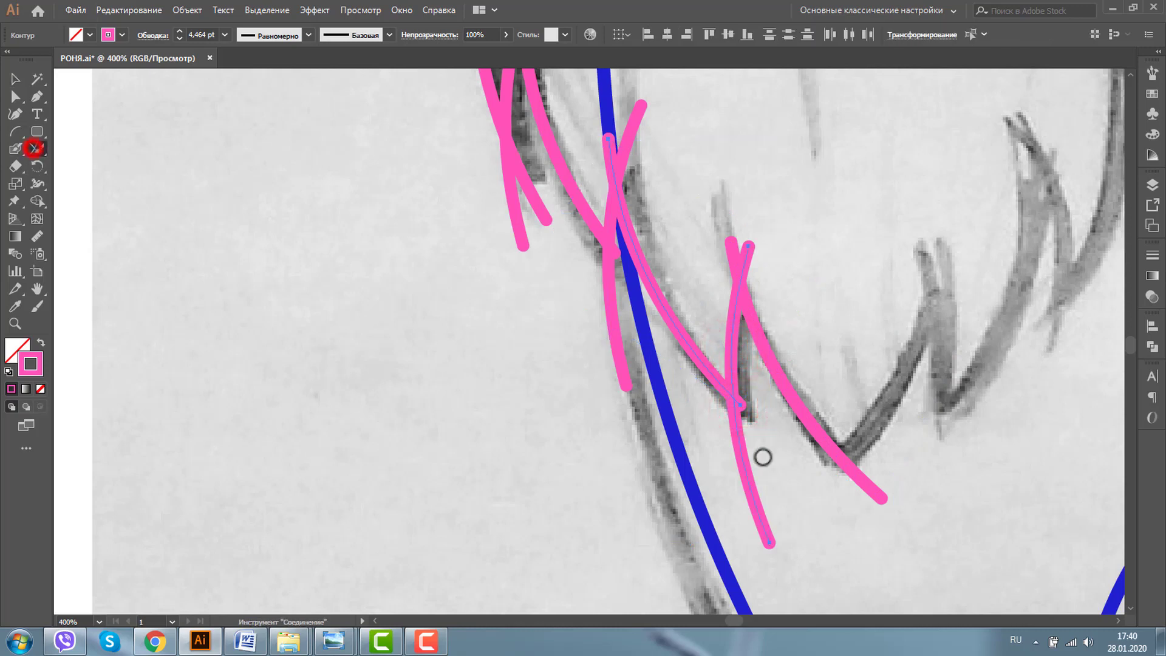
left_click_drag(719, 427, 743, 405)
left_click_drag(731, 260, 747, 262)
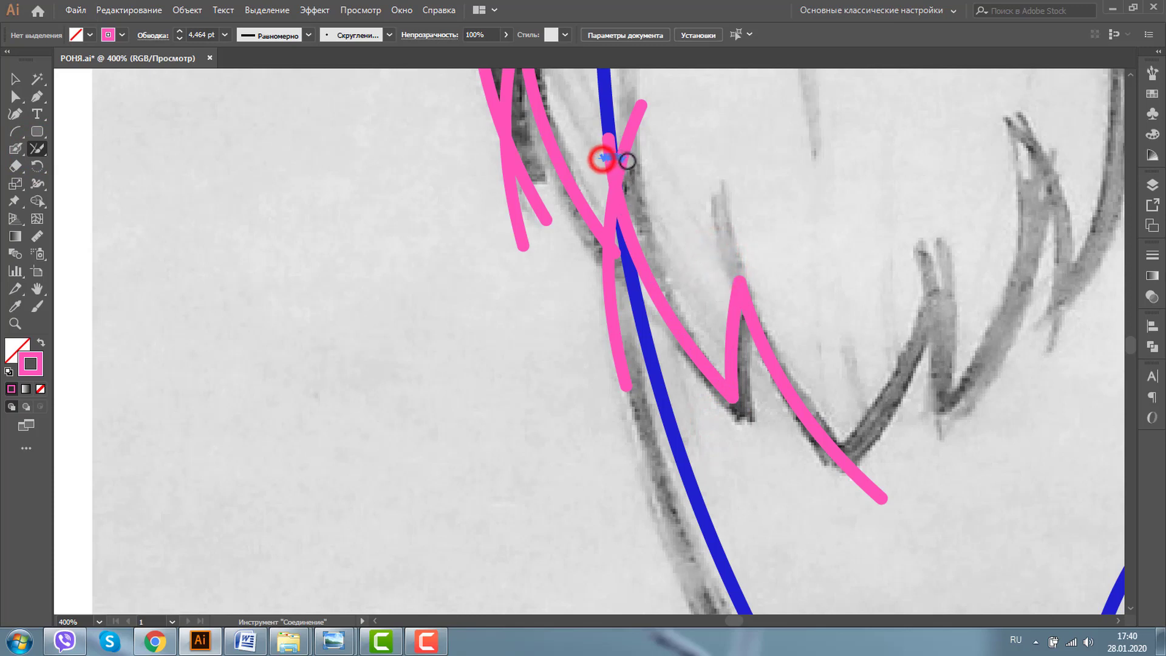
left_click_drag(602, 160, 607, 162)
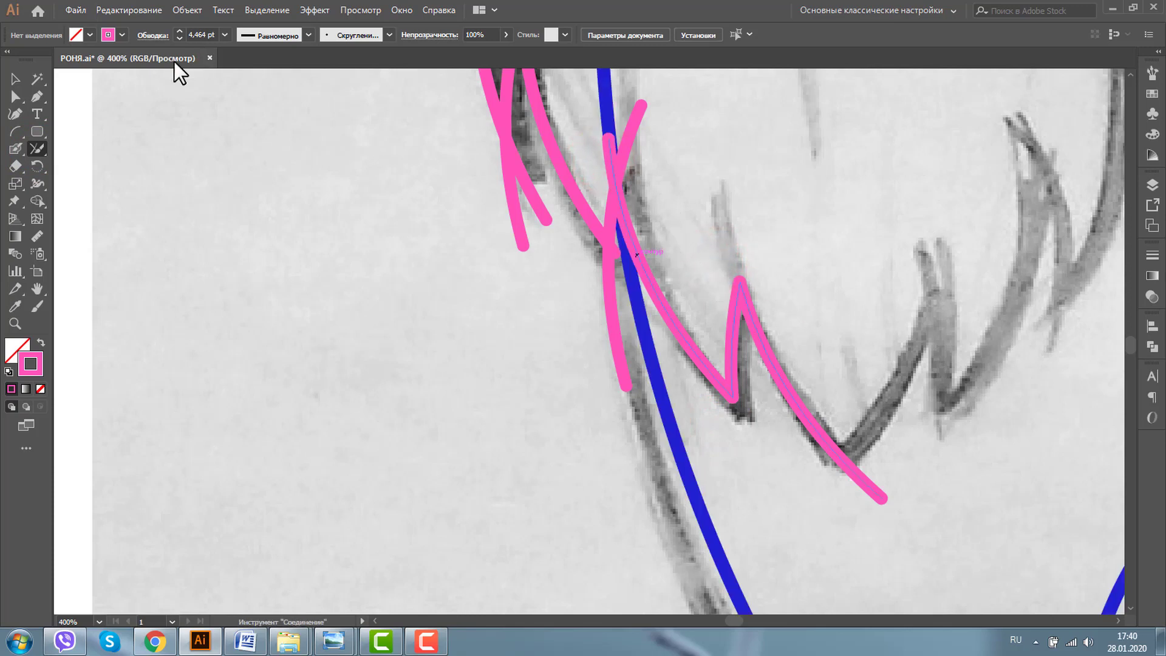
Reselect the joined pink path and merge its top crossing into one peak
left_click(412, 344)
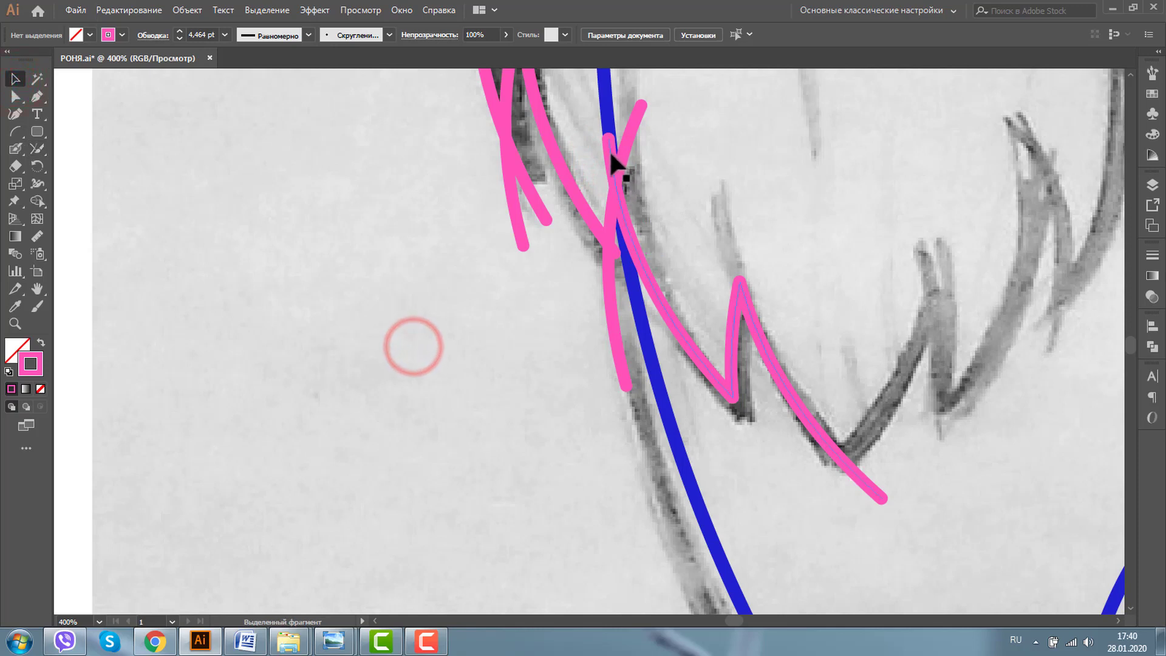
left_click(608, 152)
left_click(631, 127)
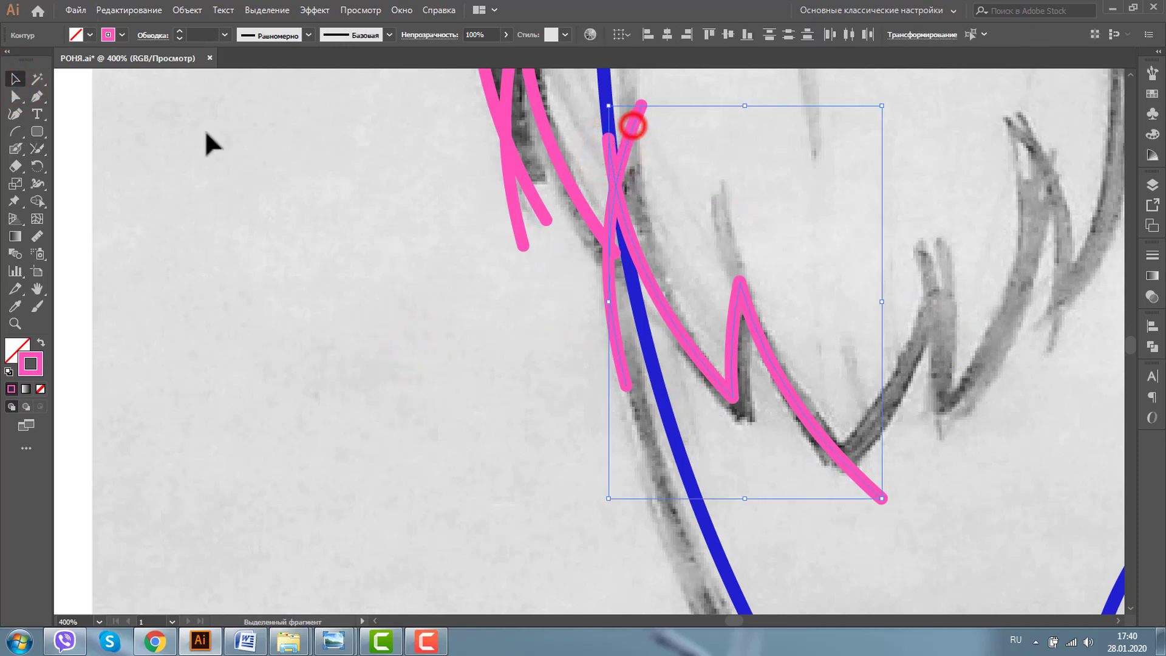
left_click(35, 147)
left_click_drag(585, 156, 631, 156)
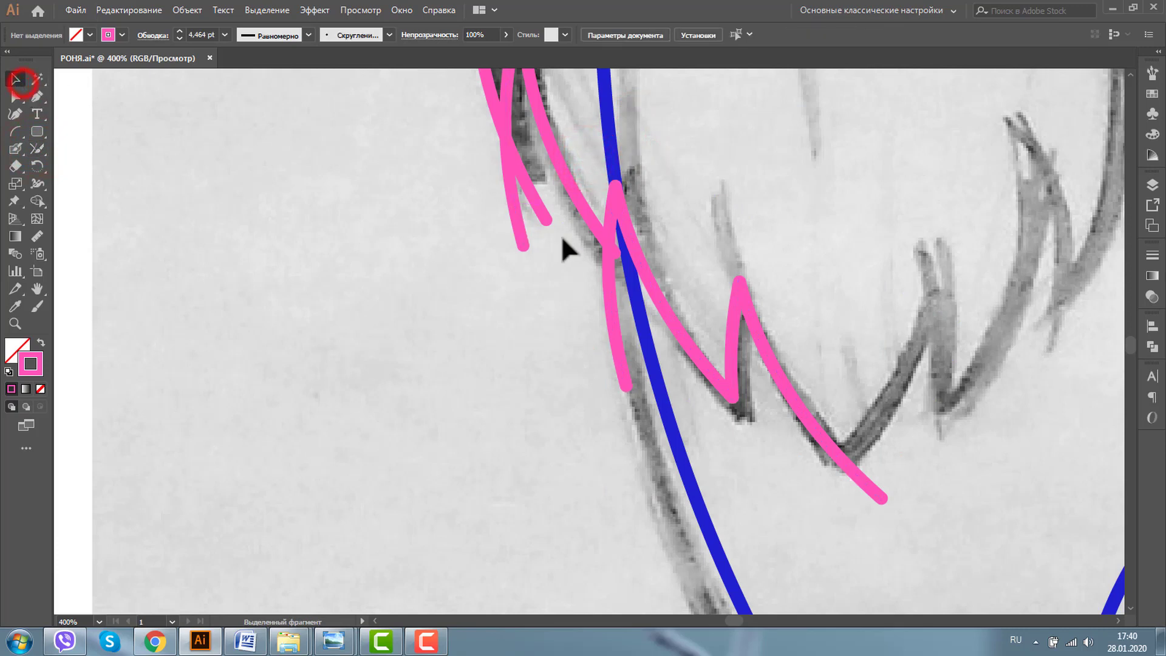
Join the remaining pink crossings into peaks, trimming the overhanging ends and tails
left_click(617, 249)
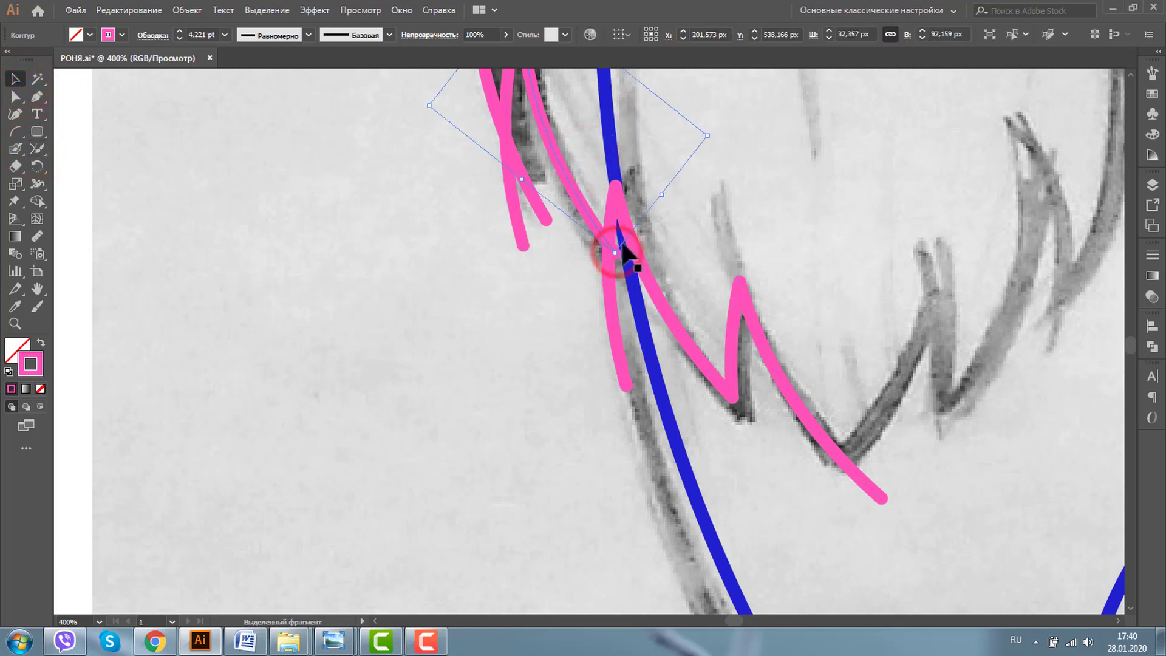
left_click(609, 274)
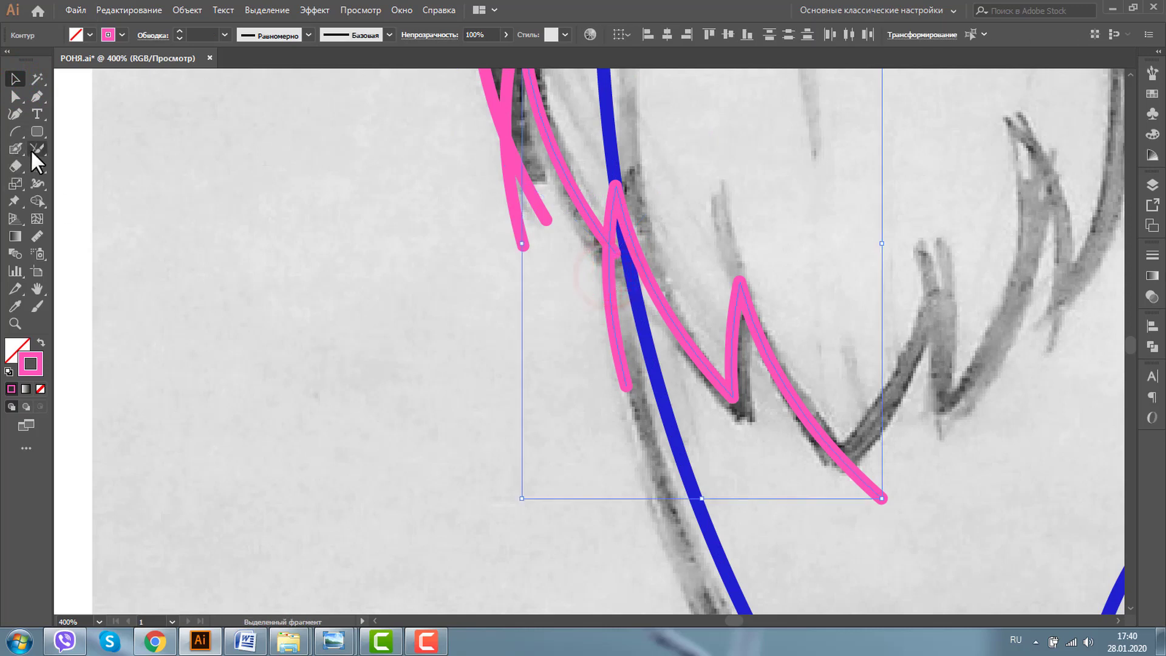
left_click(34, 149)
left_click_drag(593, 272, 611, 259)
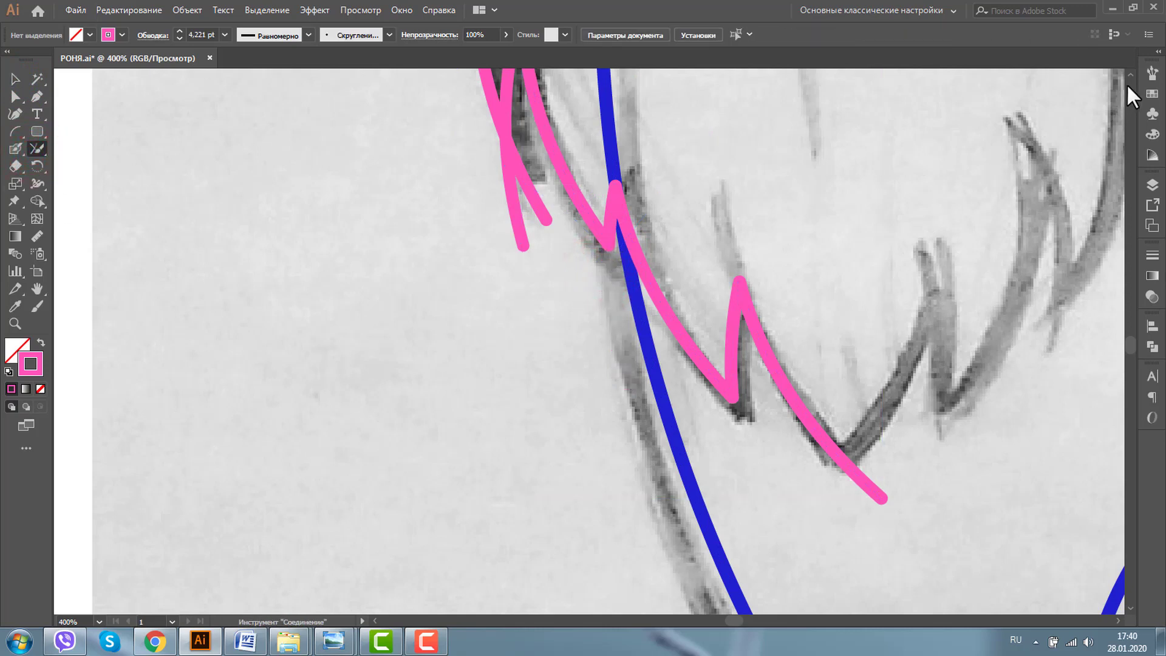
left_click(1131, 75)
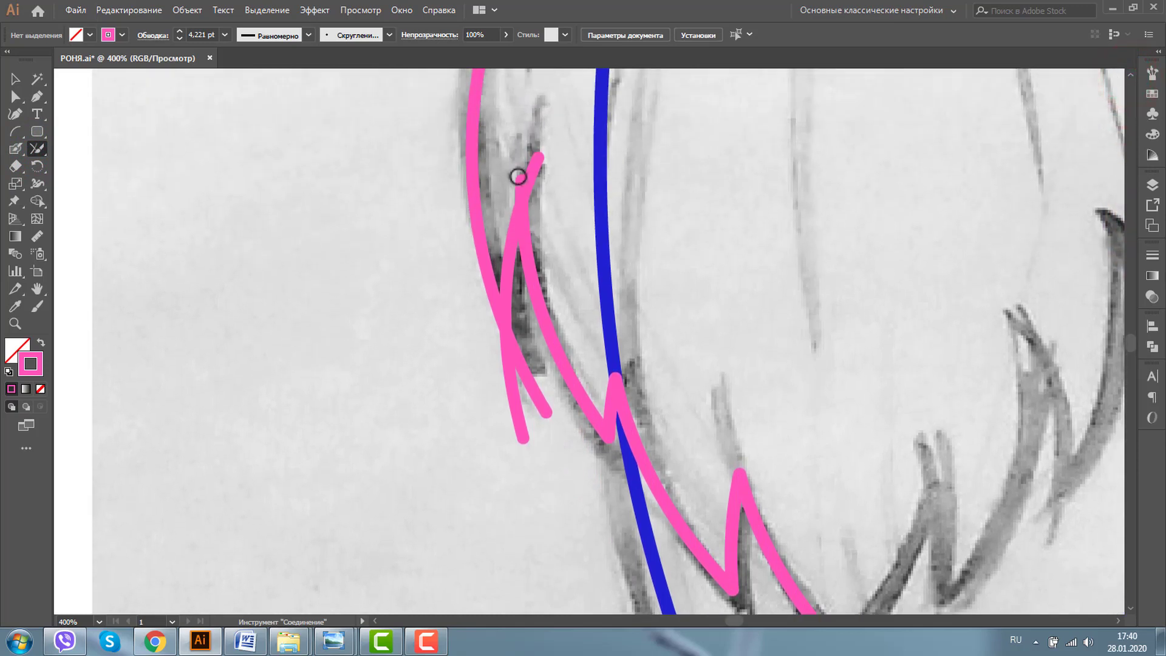
left_click_drag(498, 182, 541, 180)
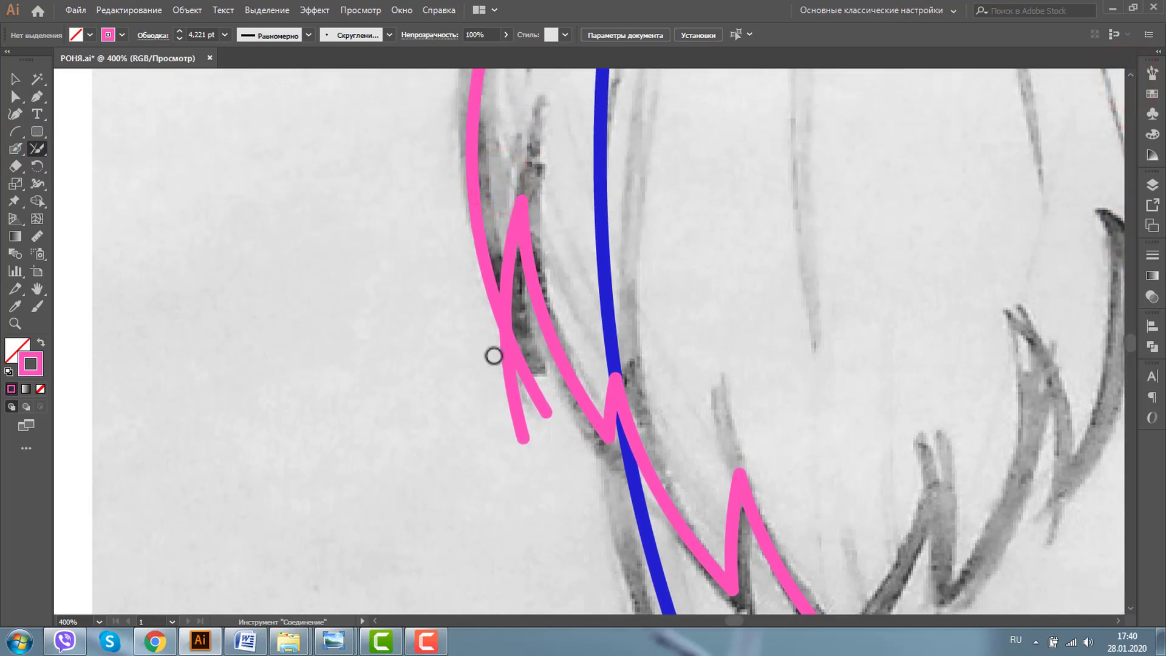
left_click_drag(486, 358, 526, 344)
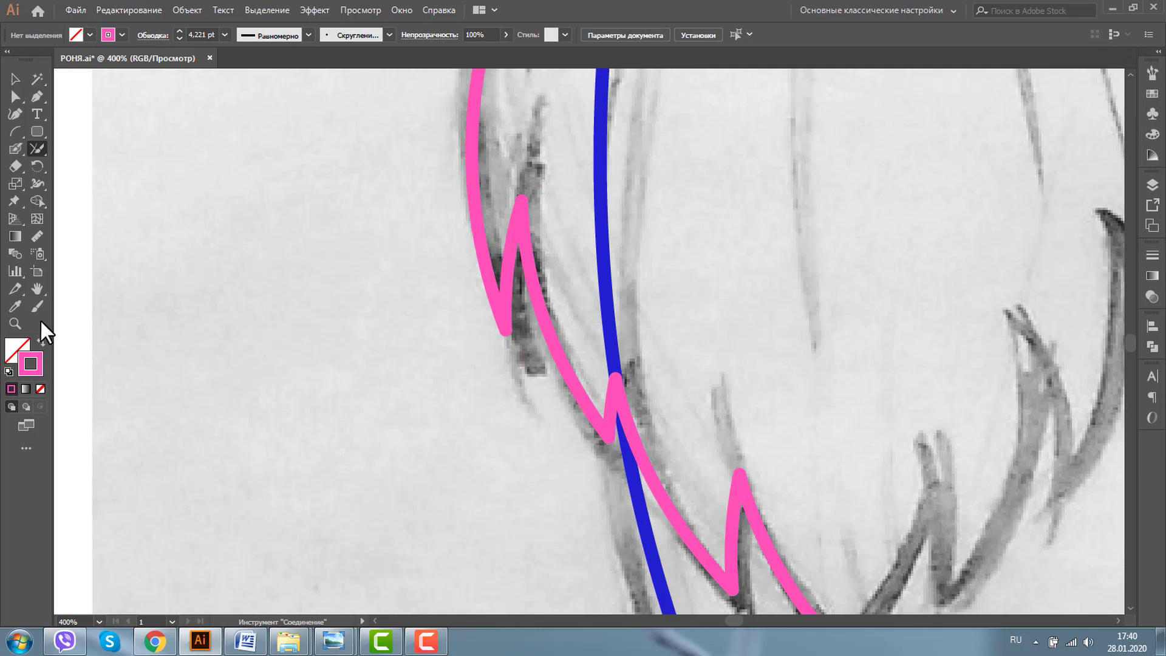
Move the pink outline's top anchor onto the muzzle top and round the arc with its handle
left_click(15, 323)
left_click(773, 328, "alt")
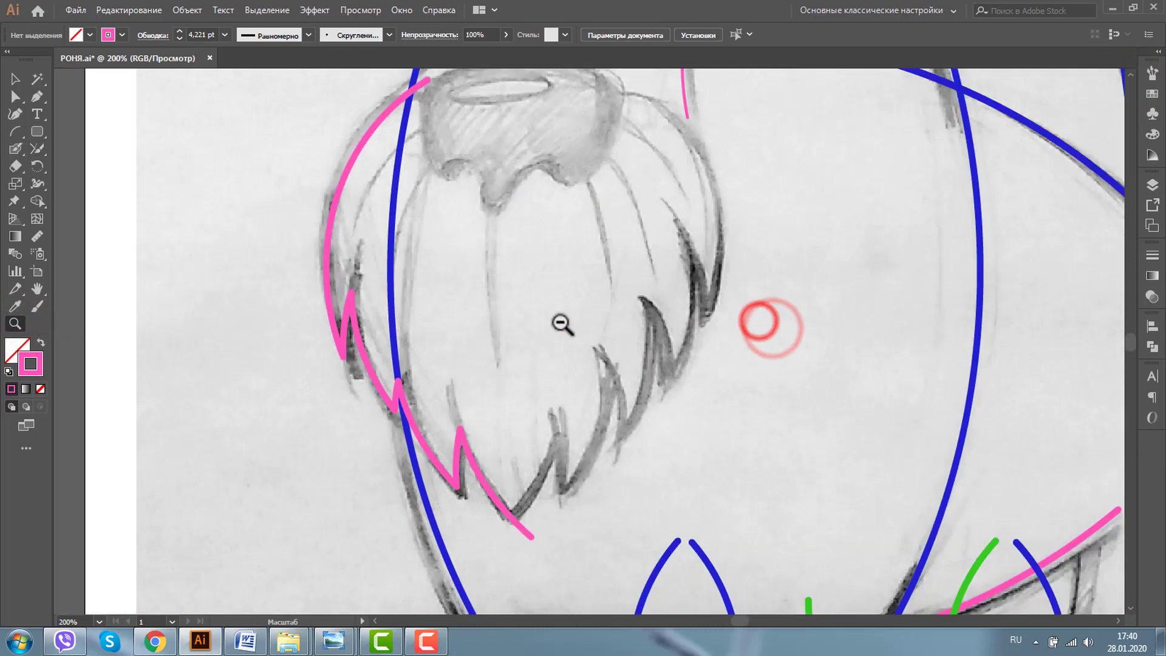
left_click(562, 323, "alt")
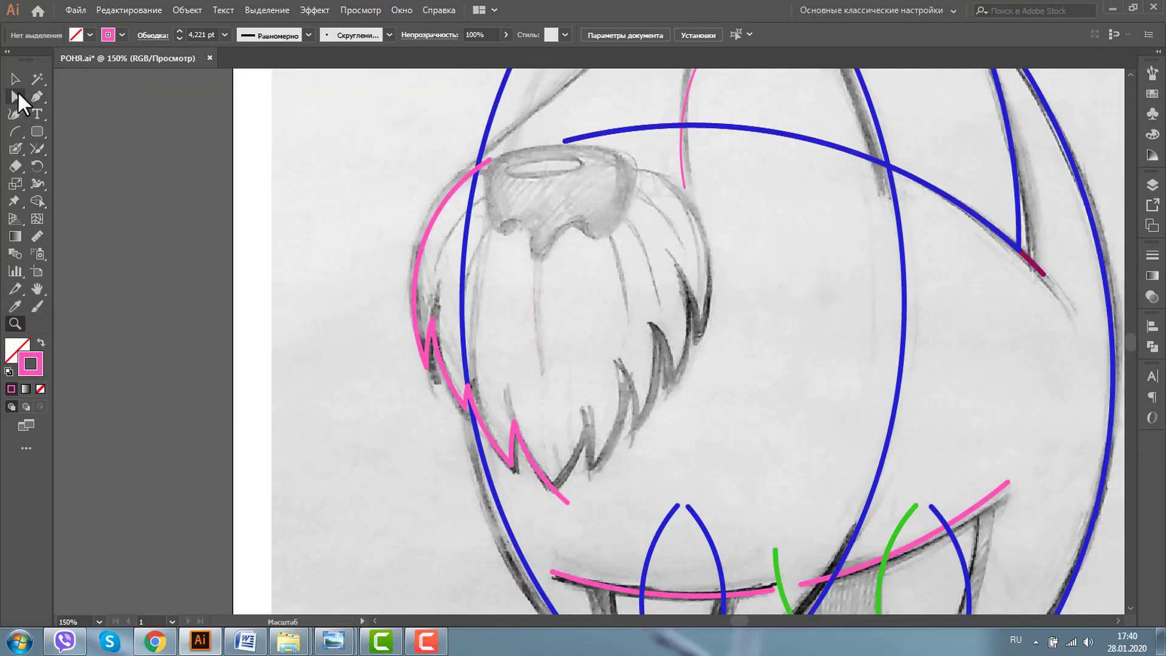
left_click(17, 92)
left_click(457, 187)
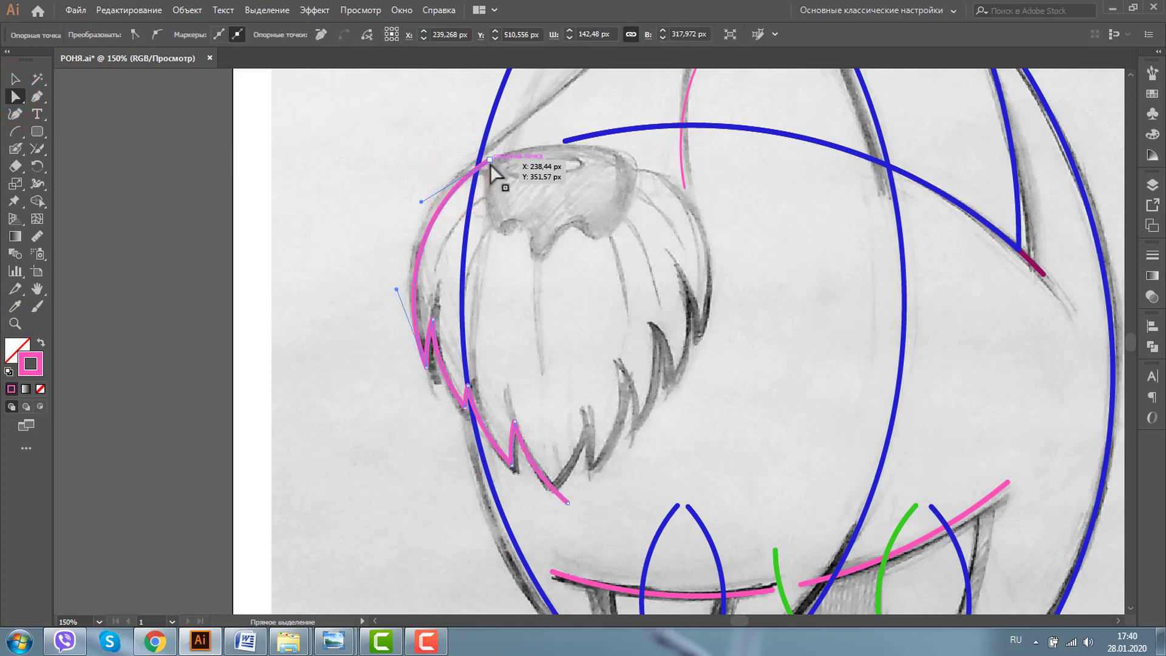
left_click_drag(490, 160, 552, 163)
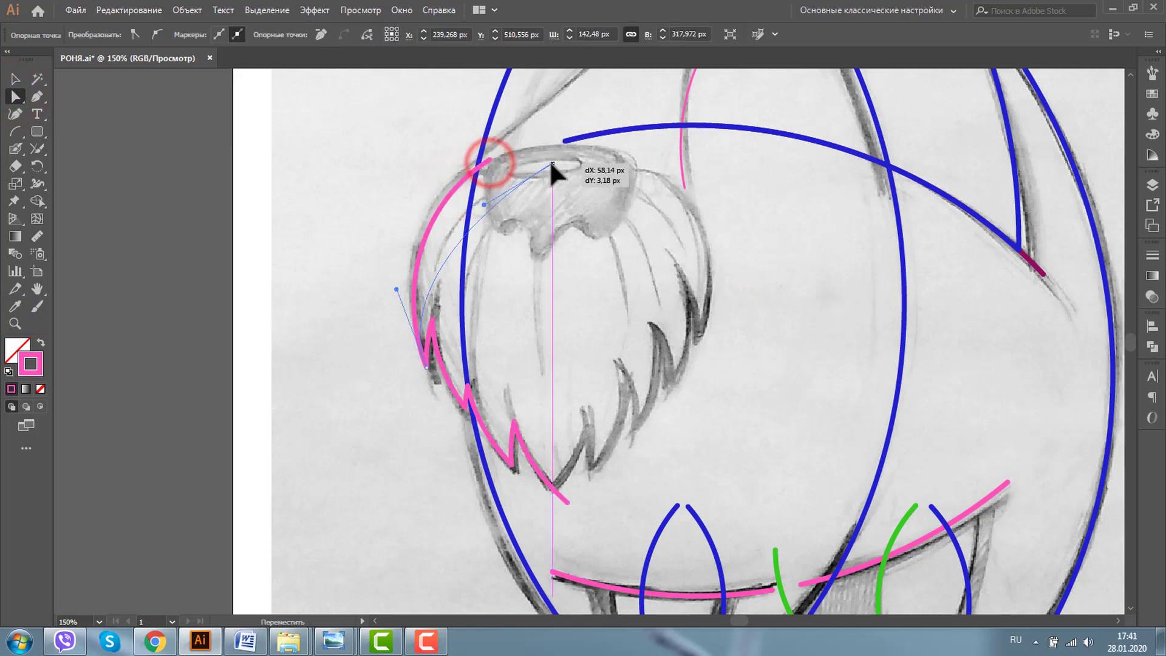
left_click_drag(485, 205, 394, 154)
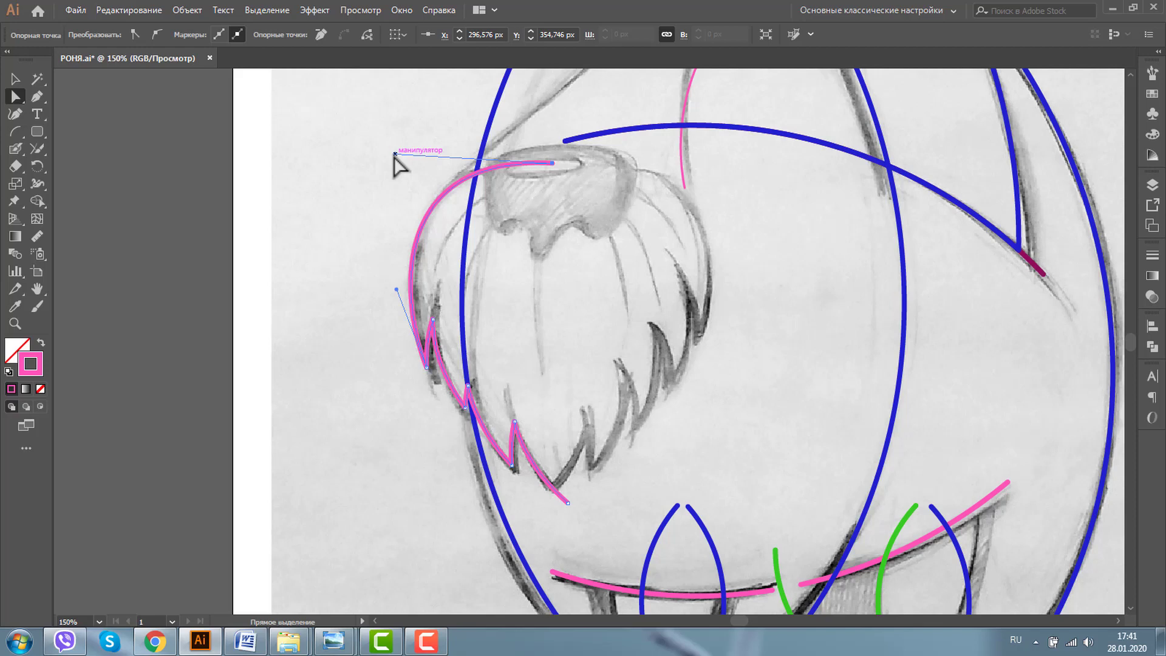
Add an anchor near the stroke's lower end and delete the tail beyond it
left_click(15, 324)
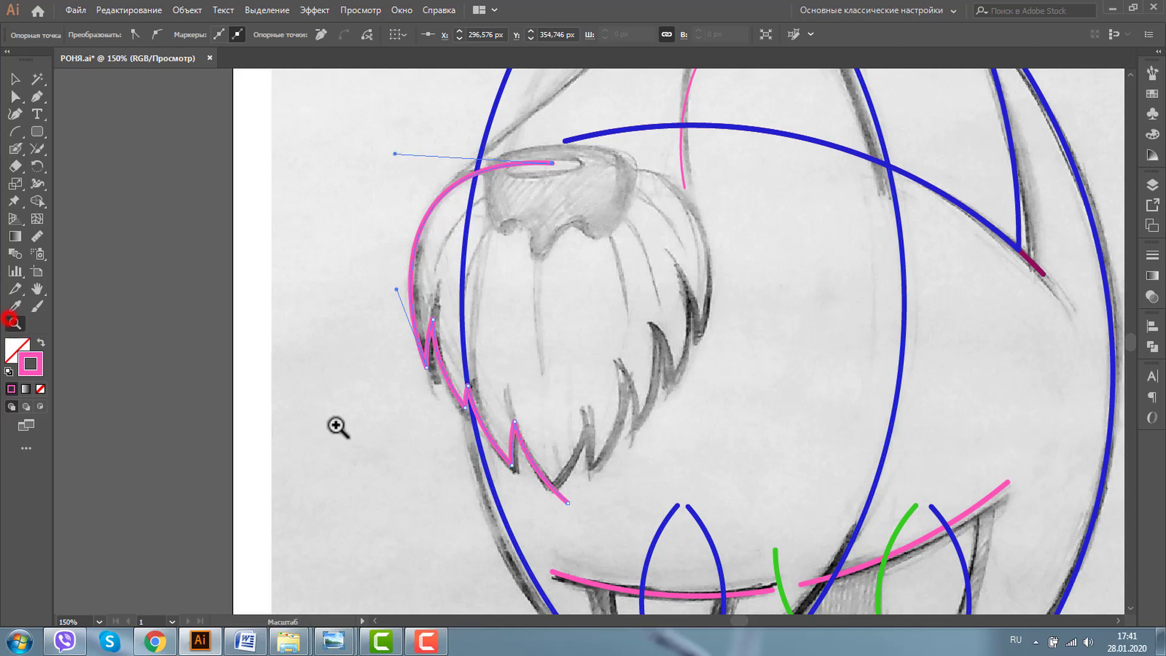
left_click_drag(515, 461, 611, 514)
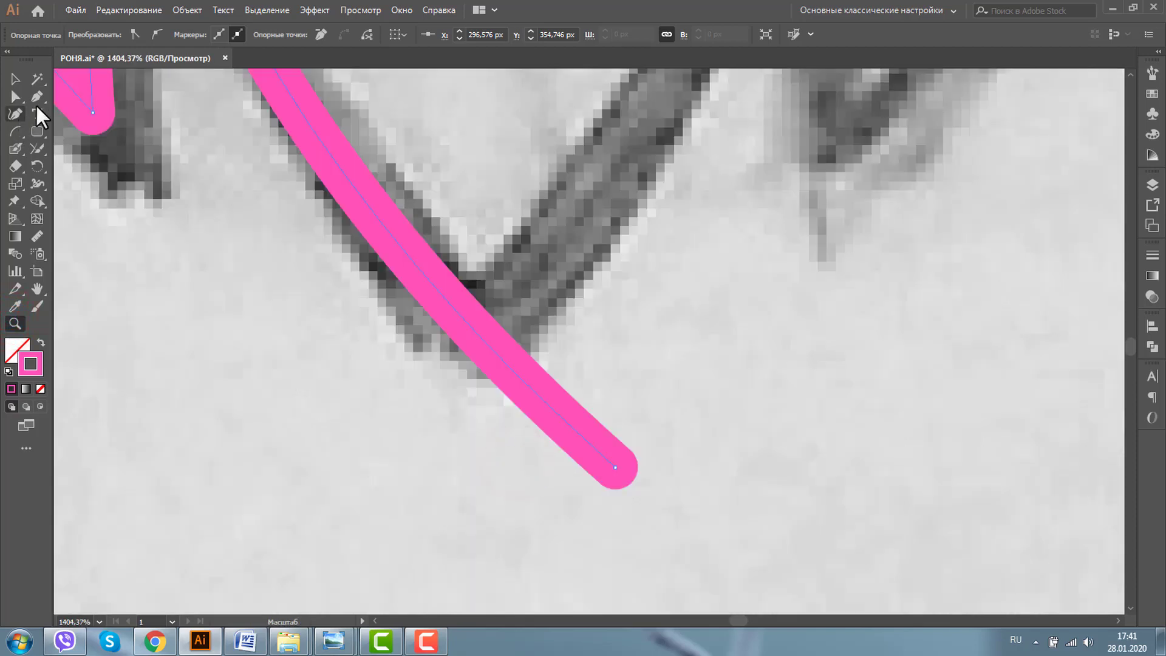
left_click(37, 96)
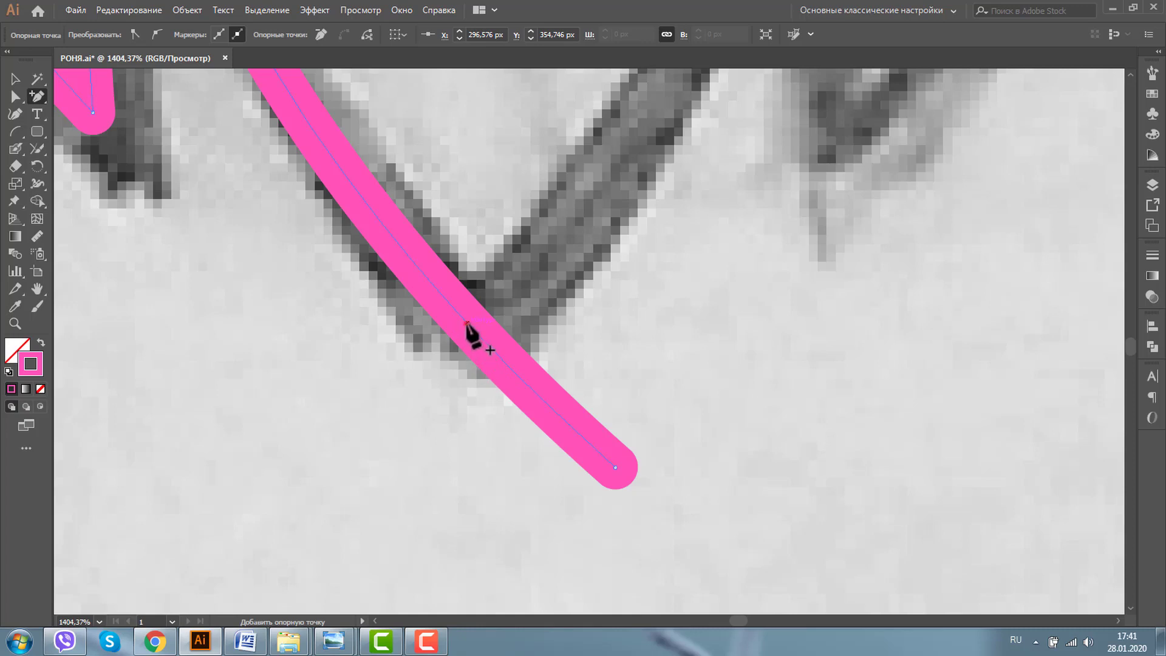
left_click(467, 322)
left_click(15, 96)
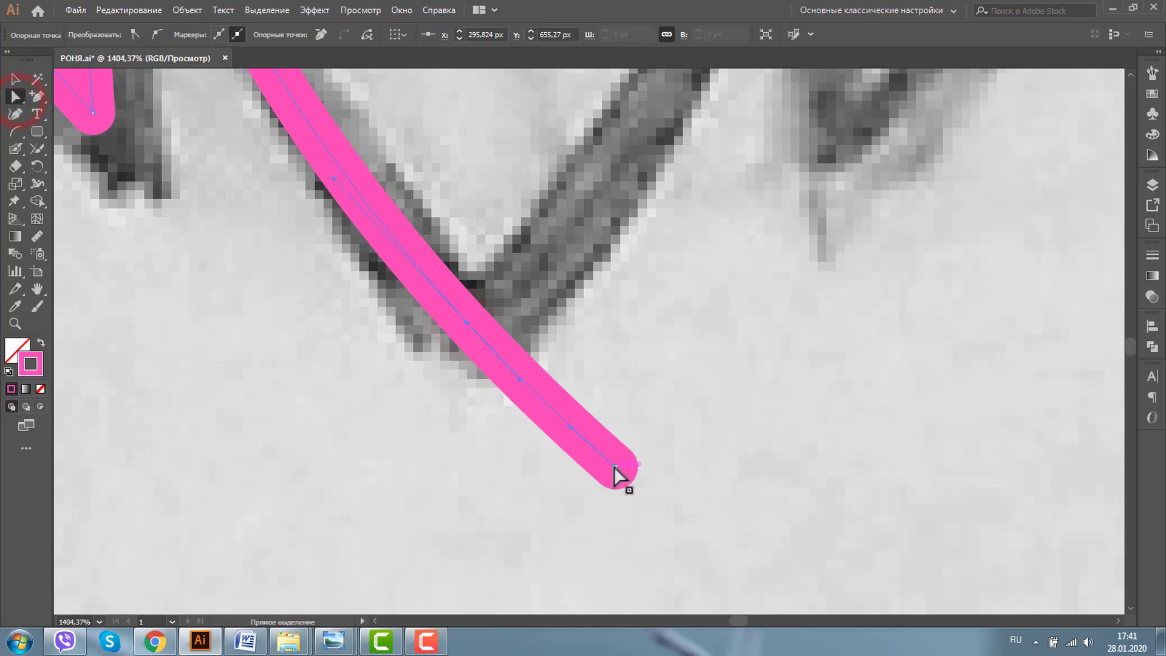
left_click(607, 467)
key("Delete")
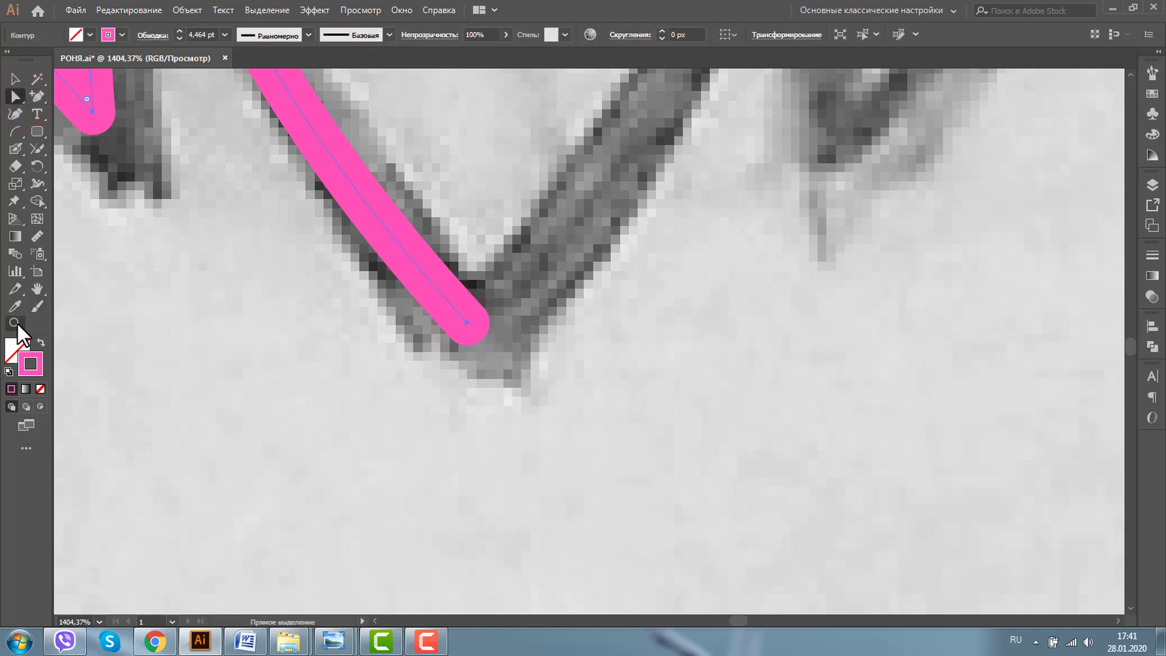
left_click(15, 323)
left_click(612, 204, "alt")
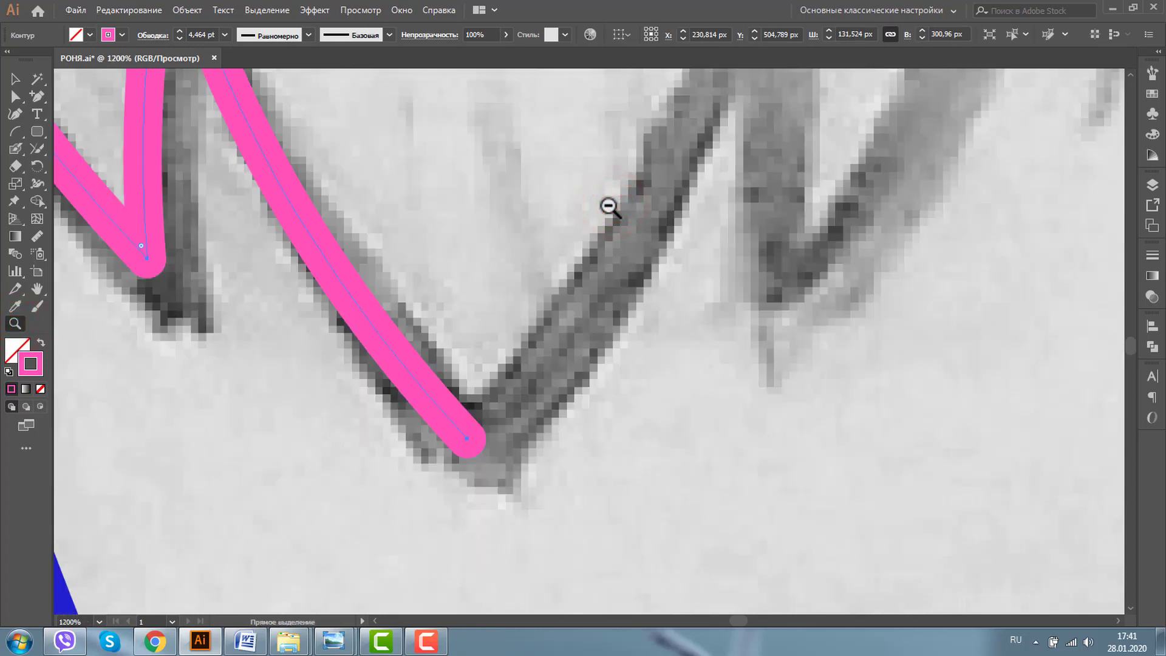
left_click(610, 206, "alt")
left_click(610, 206, "alt")
left_click(610, 206, "alt")
left_click(610, 207, "alt")
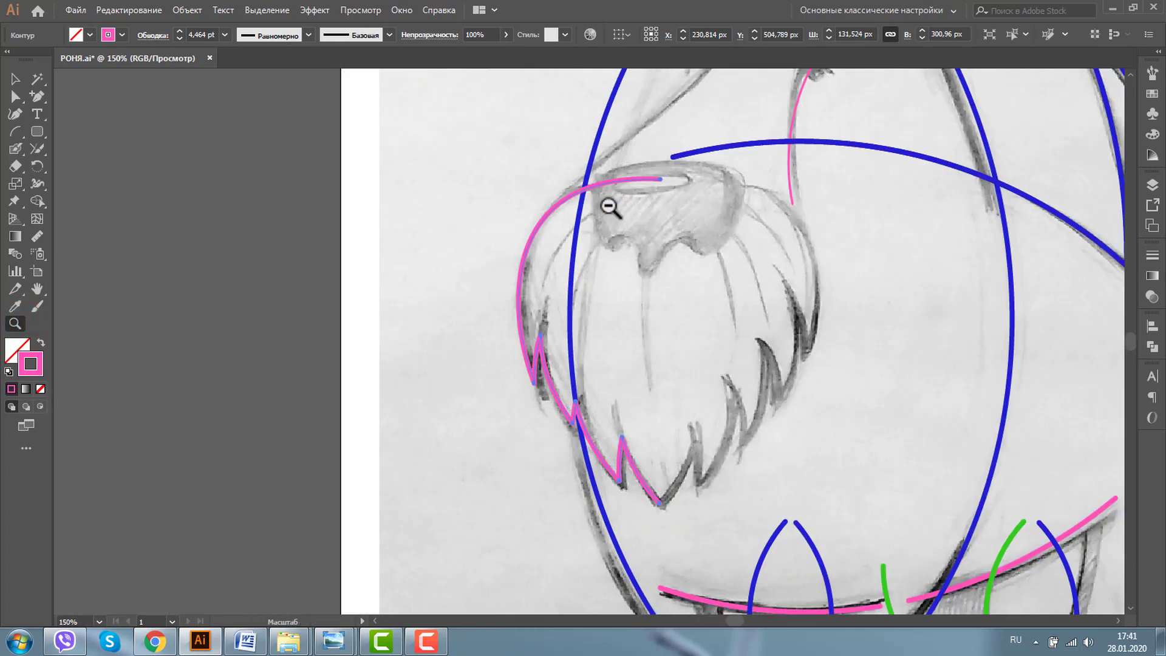
left_click_drag(424, 144, 906, 549)
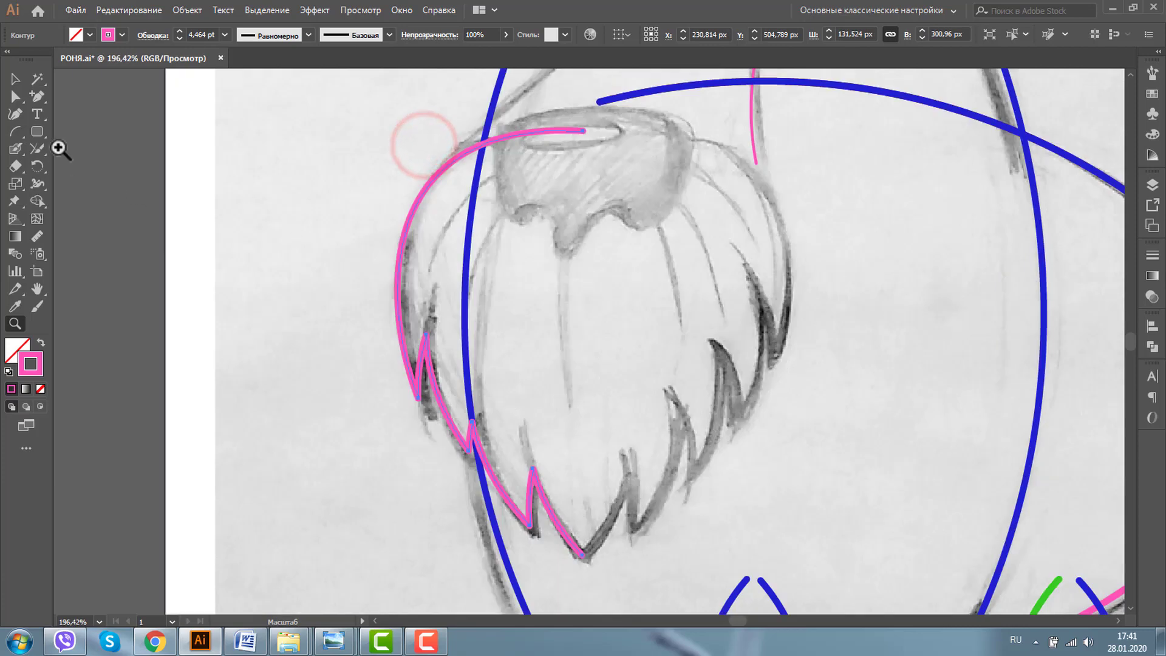
Apply a Transform effect with Reflect X and 1 copy to the pink beard outline
left_click(14, 79)
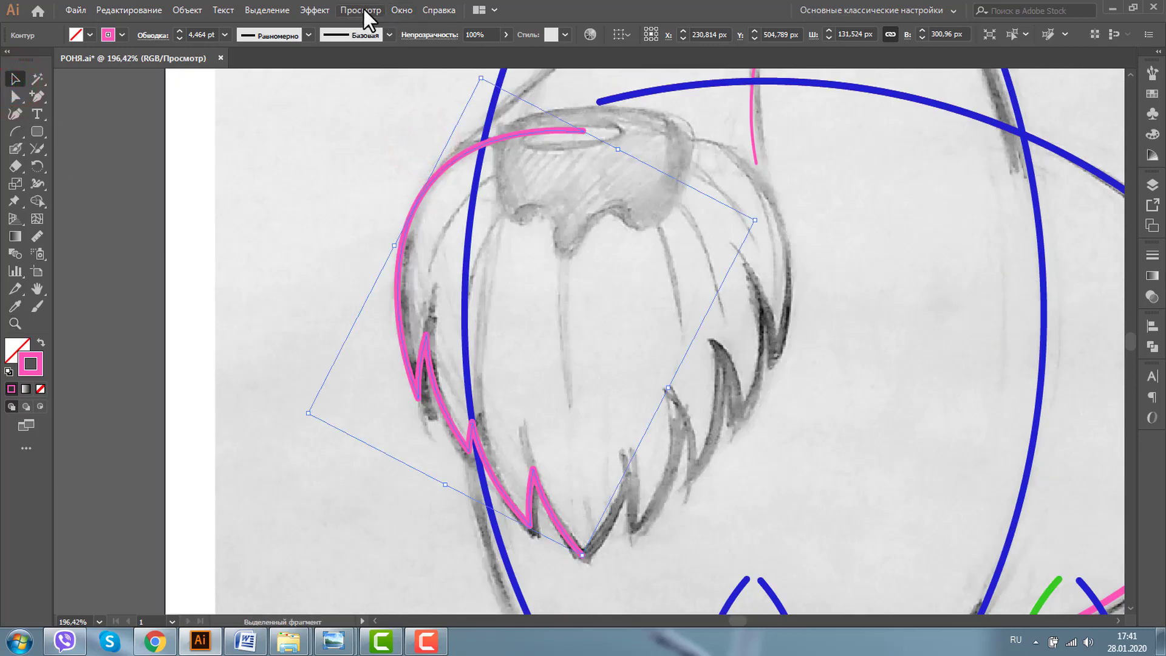
left_click(302, 8)
mouse_move(380, 104)
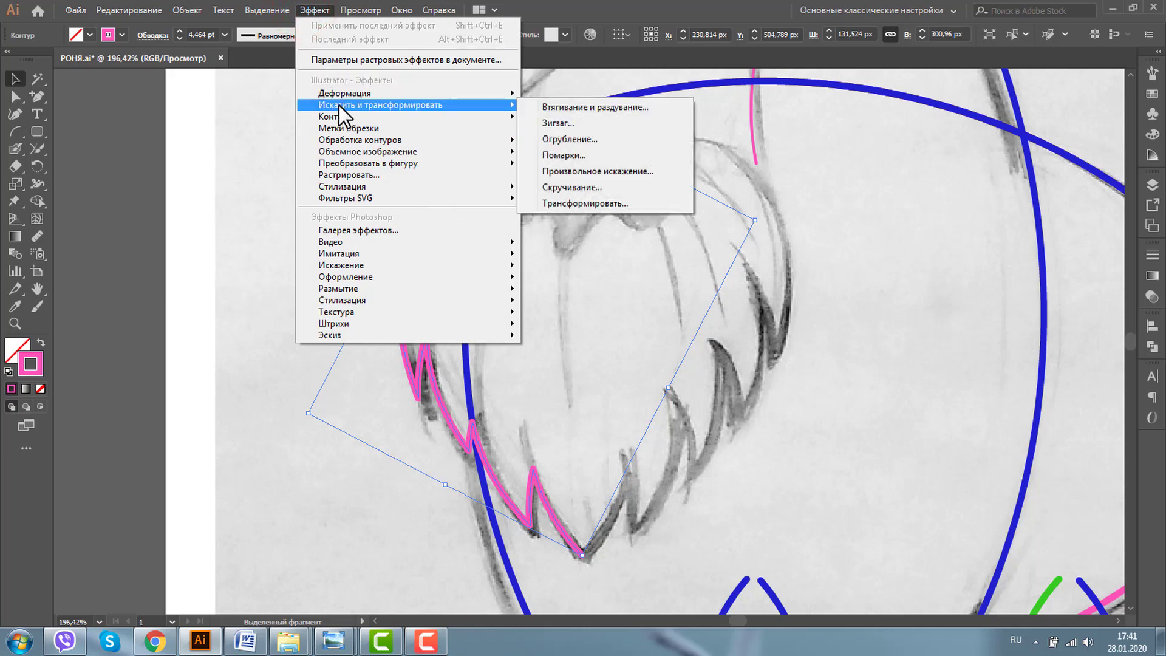
left_click(620, 200)
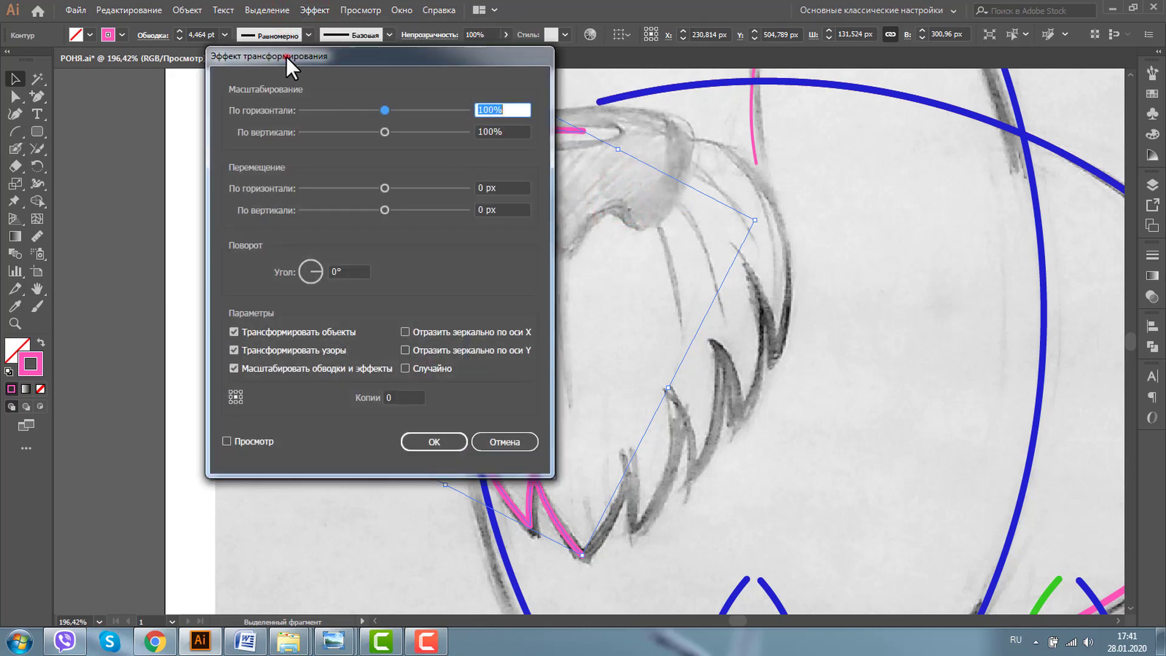
left_click_drag(286, 54, 753, 37)
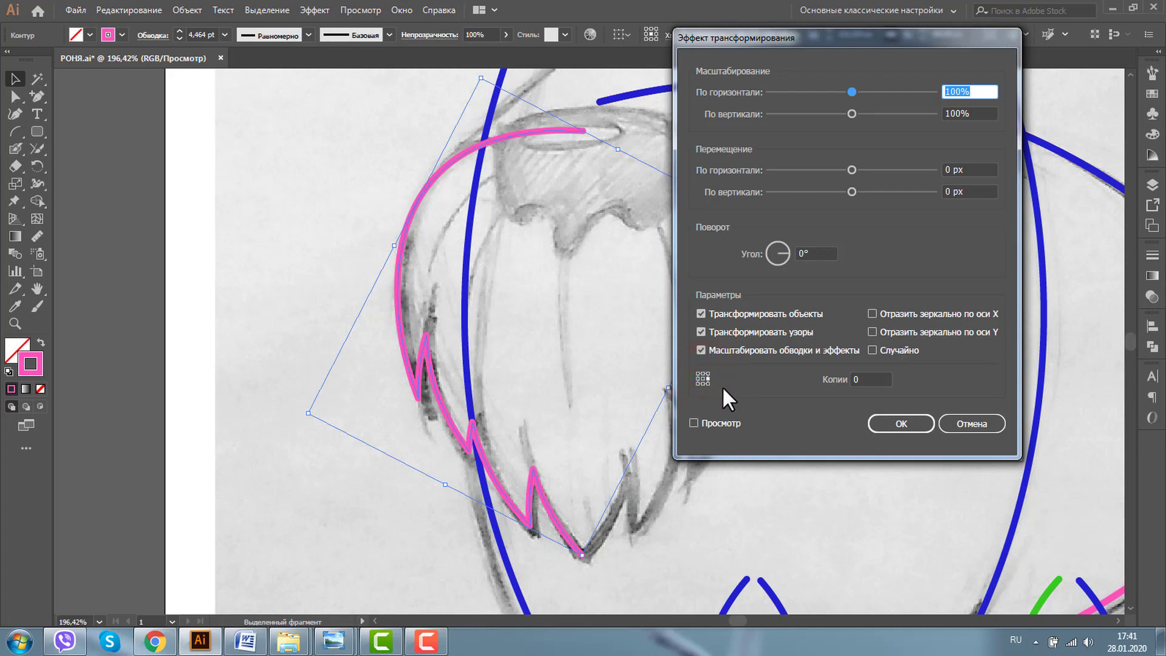
left_click(872, 313)
left_click(694, 424)
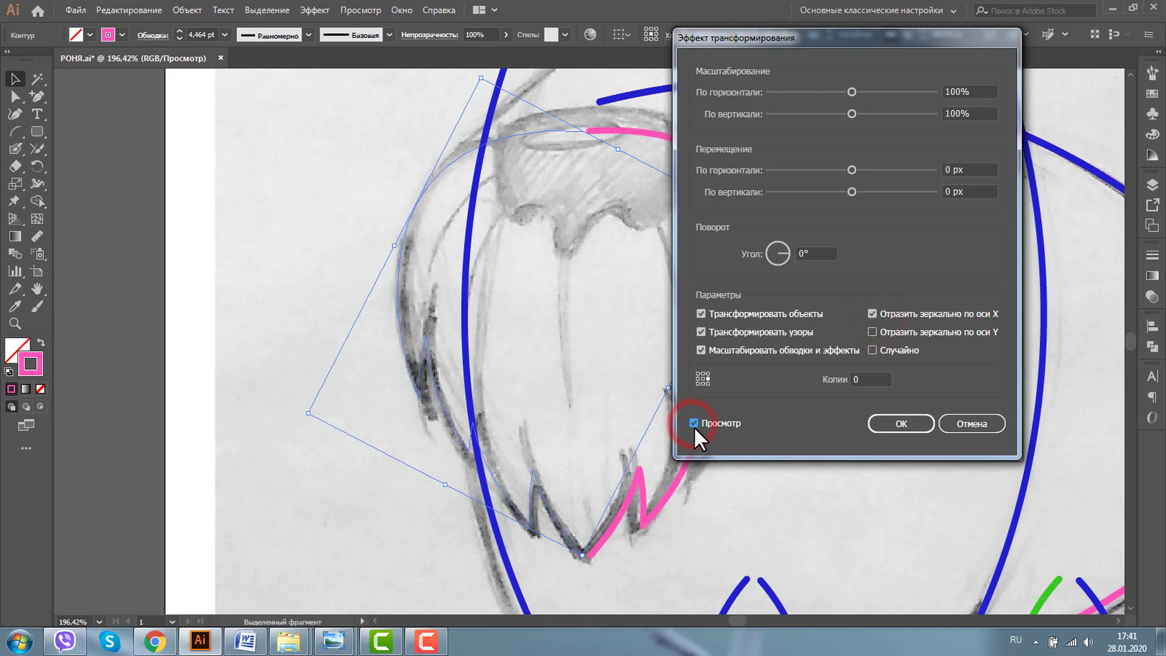
left_click(870, 376)
type("1")
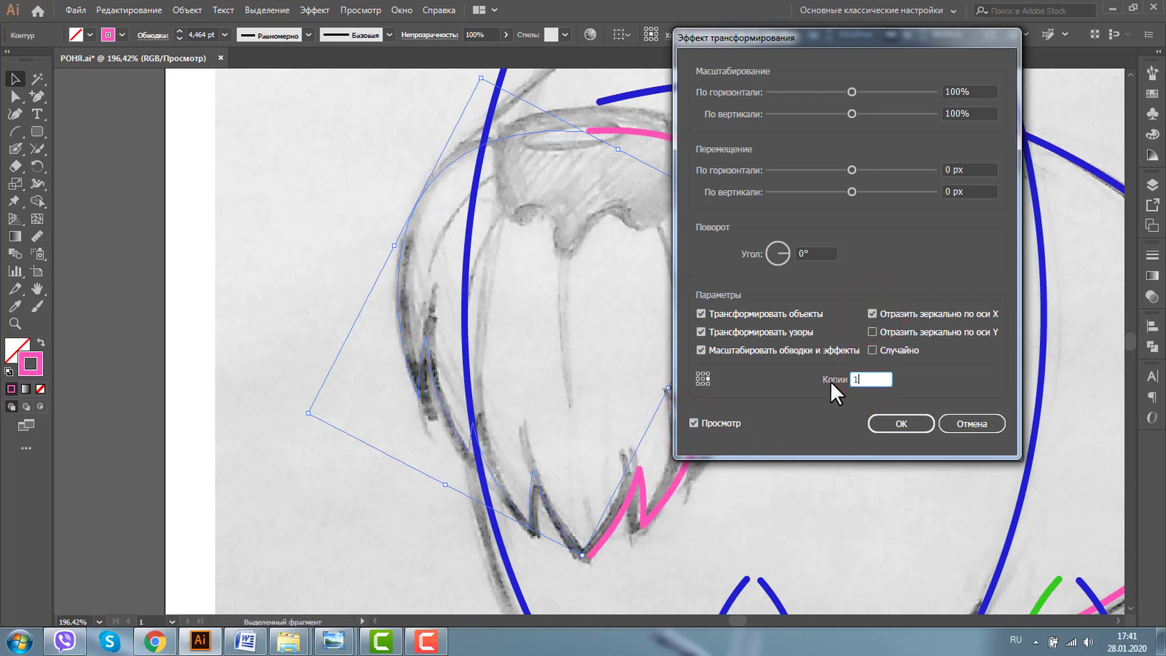
left_click(907, 426)
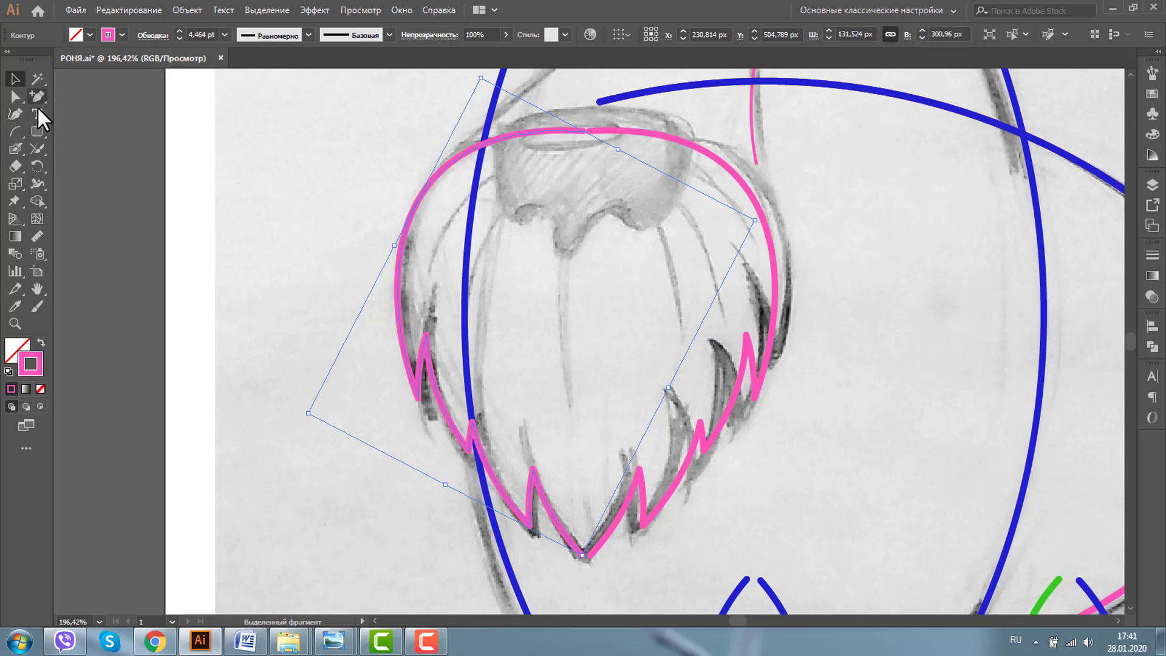
Drag the left spike and inner zigzag anchors of the pink beard onto the sketch
left_click(15, 323)
left_click_drag(339, 204, 616, 499)
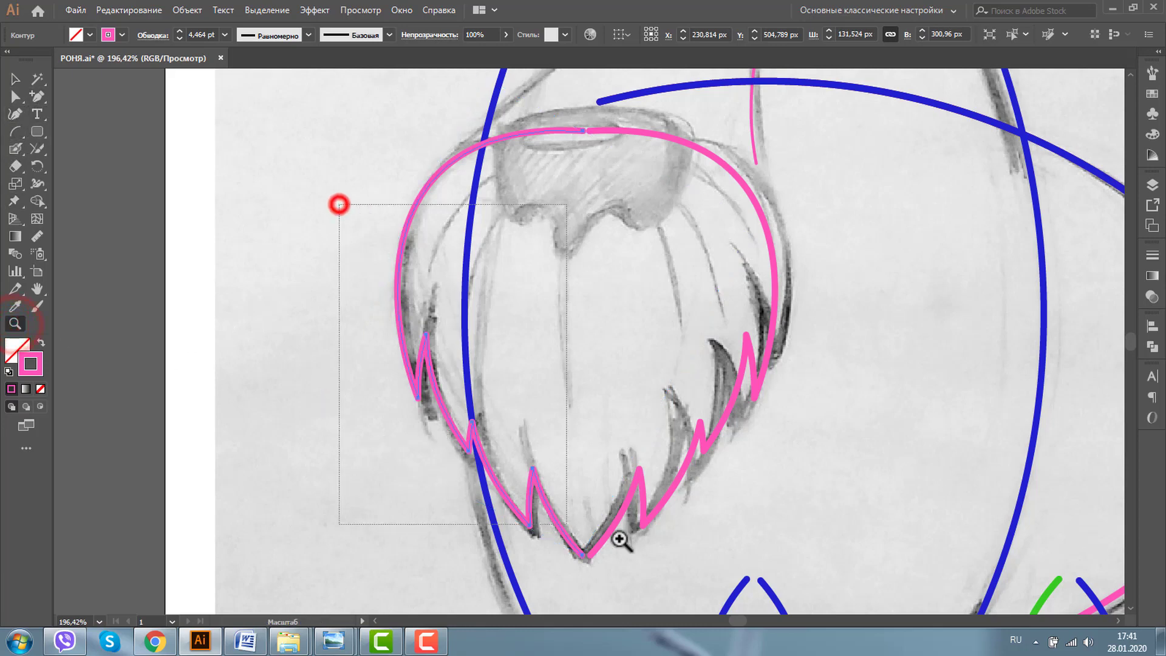
left_click(616, 500)
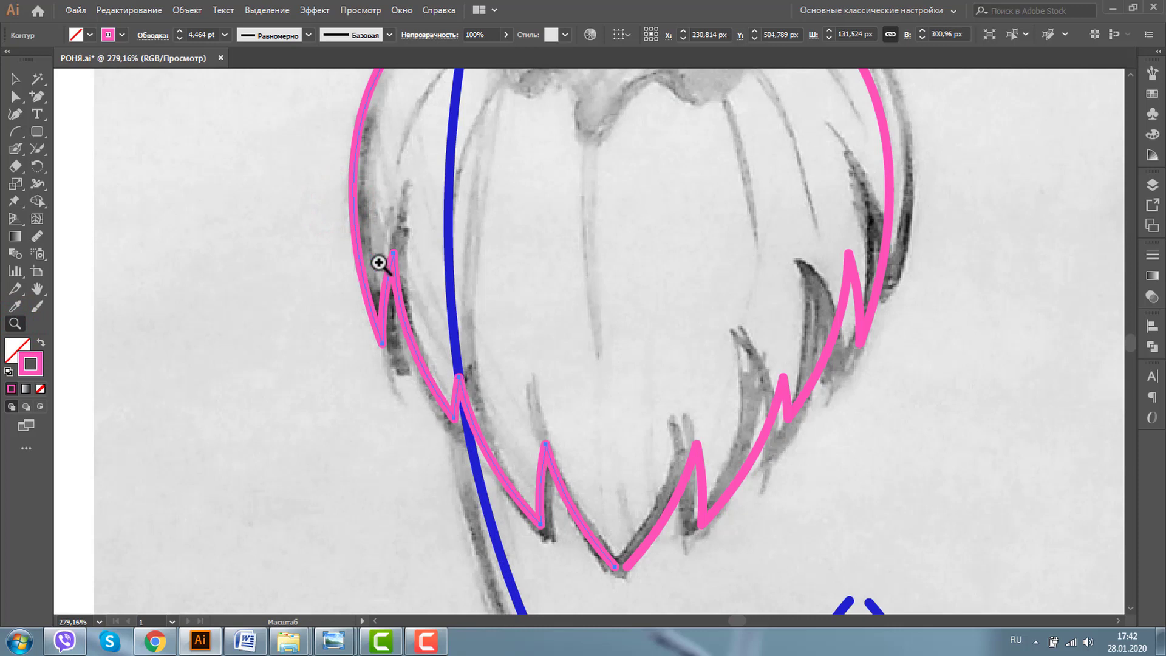
left_click(14, 94)
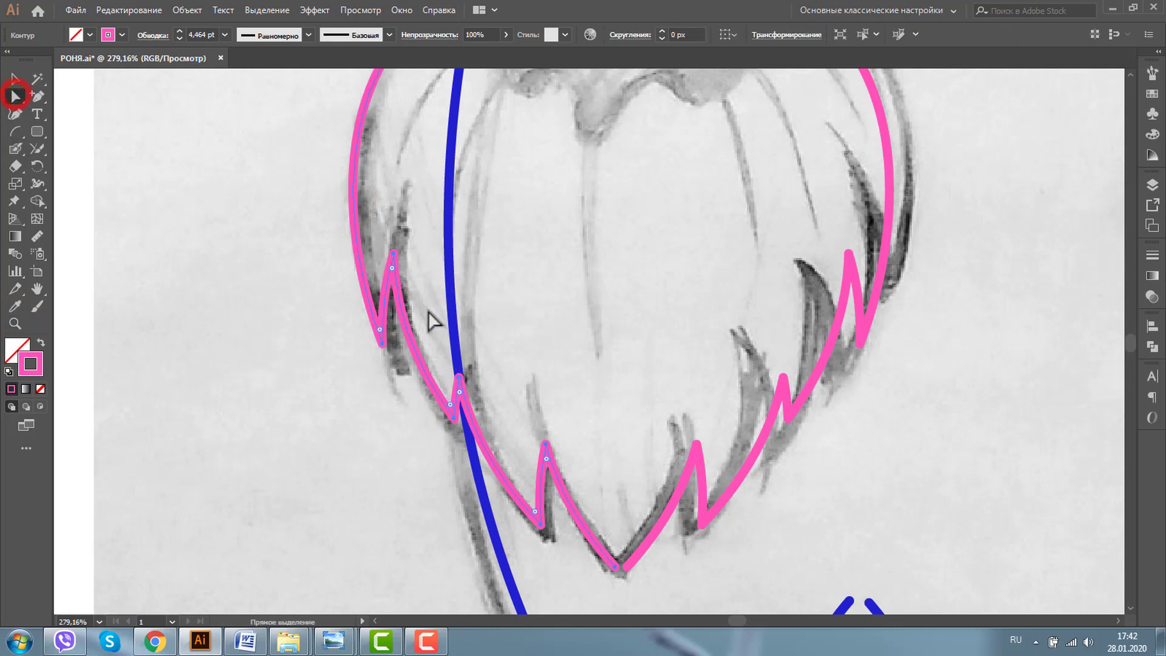
left_click(452, 419)
left_click_drag(455, 419, 440, 426)
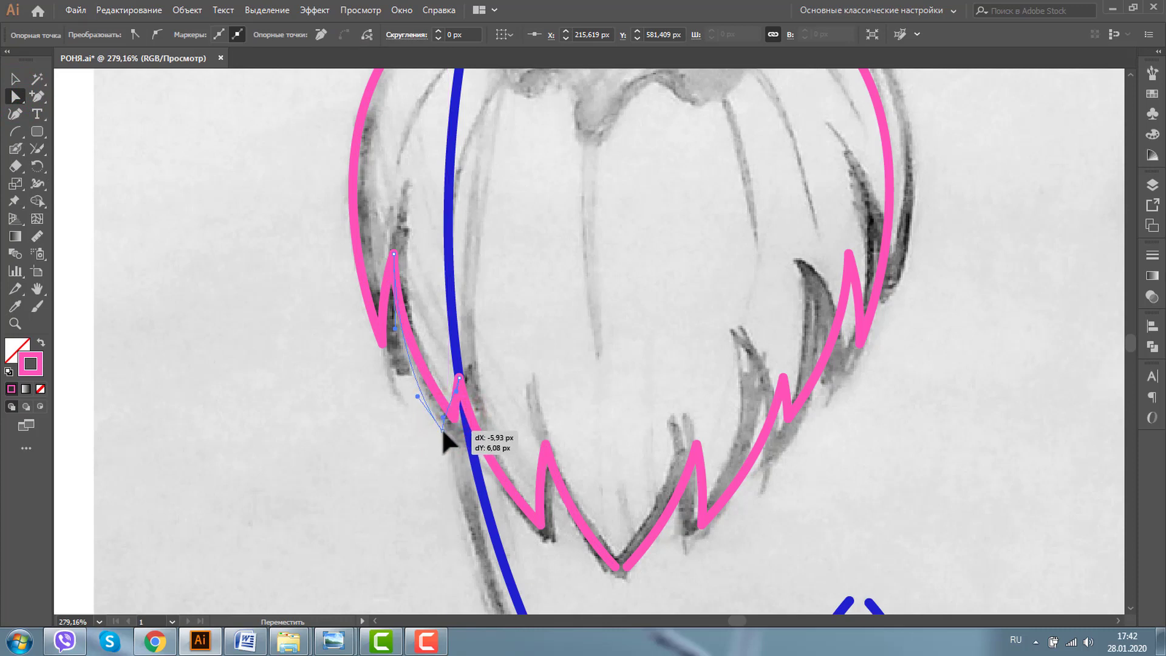
left_click_drag(439, 426, 442, 427)
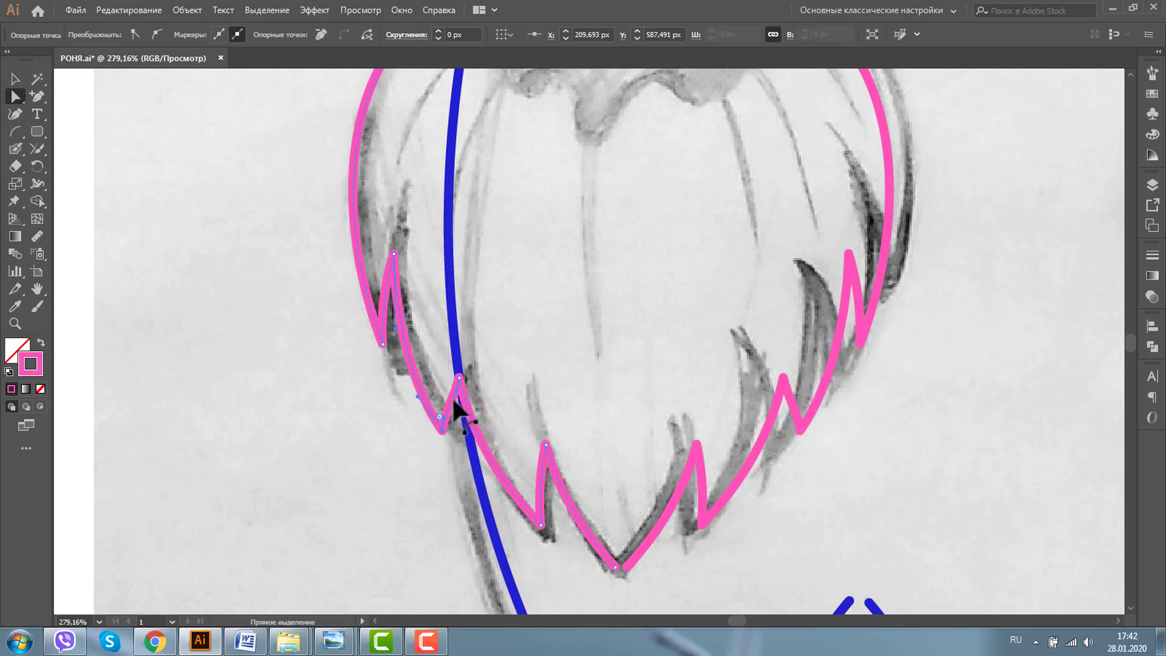
left_click(15, 323)
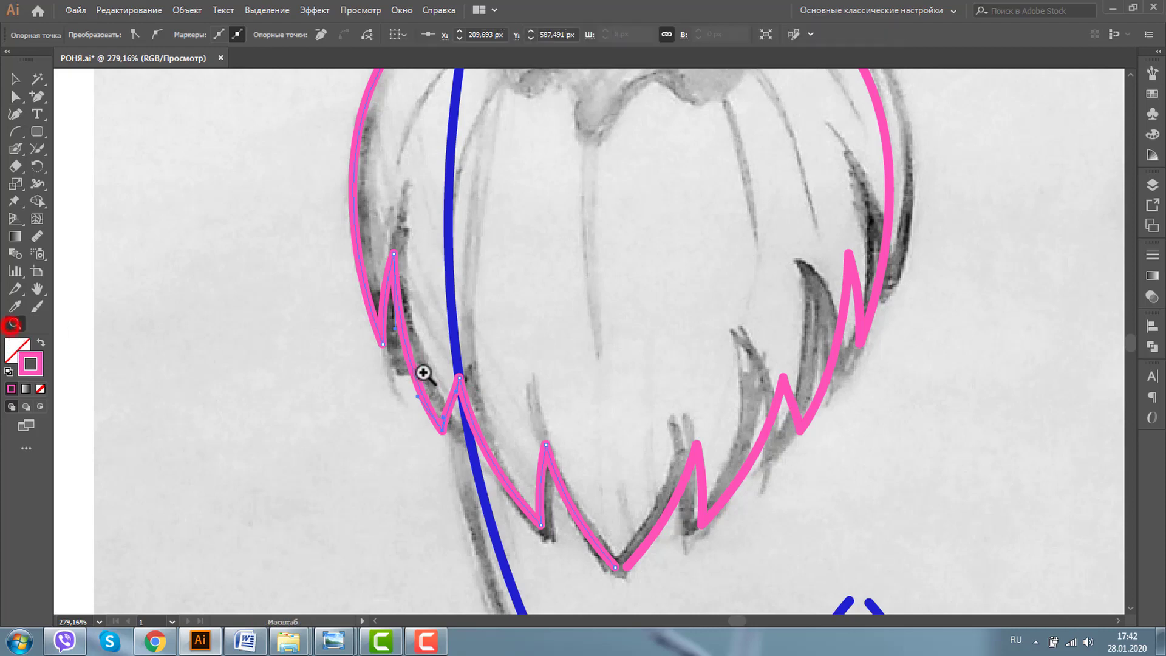
left_click_drag(392, 340, 586, 464)
left_click(16, 96)
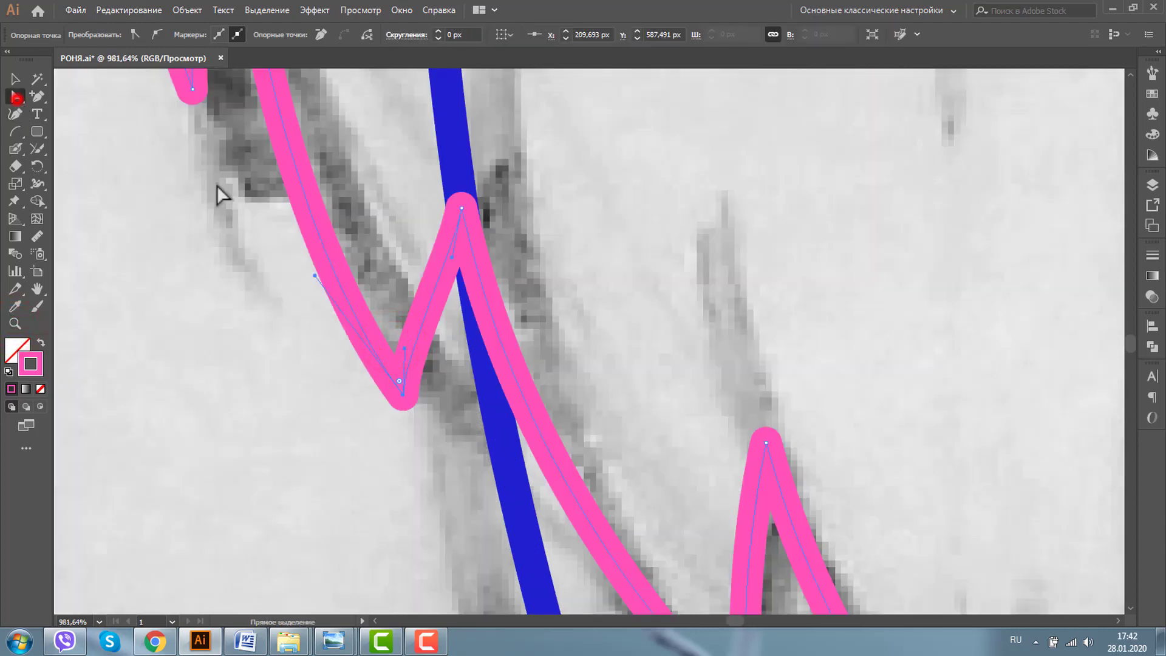
left_click_drag(453, 259, 440, 251)
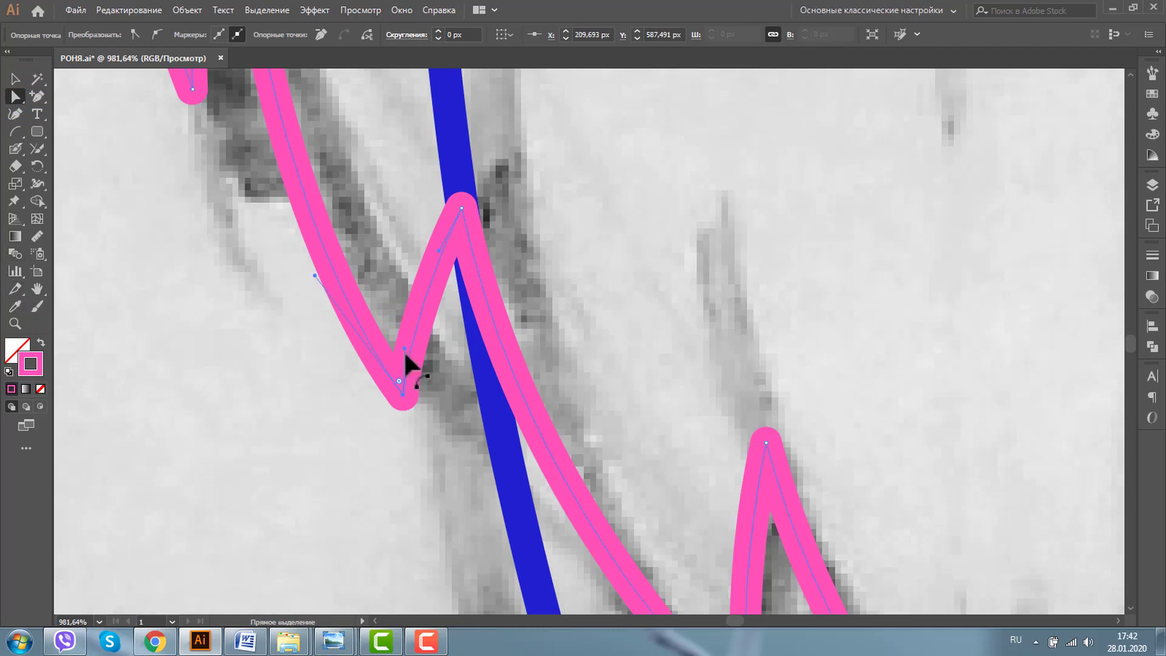
Select the beard outline's top anchor and bottom tip anchor together
left_click(15, 323)
left_click(508, 293, "alt")
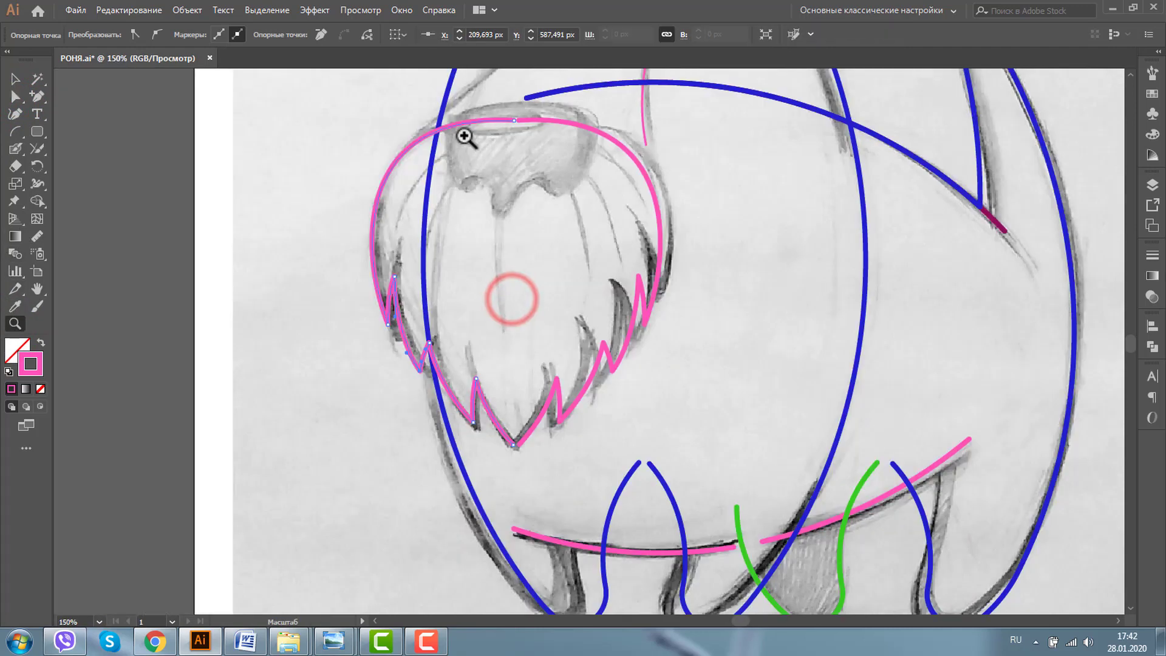
left_click_drag(471, 169, 551, 364)
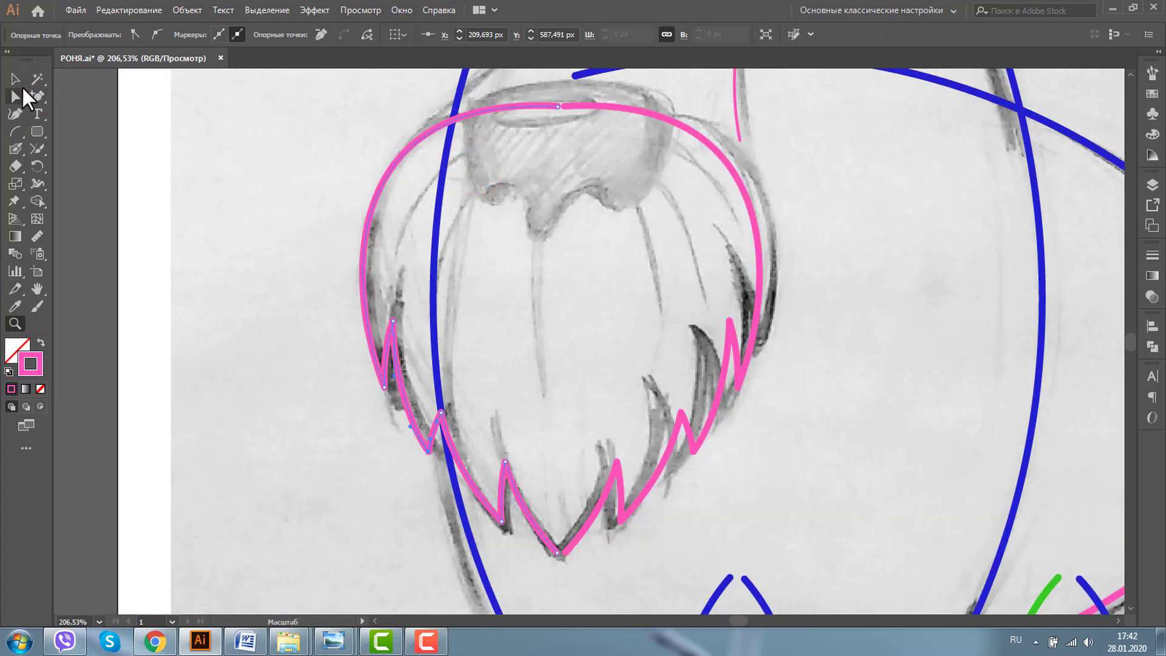
left_click(15, 96)
left_click(558, 106)
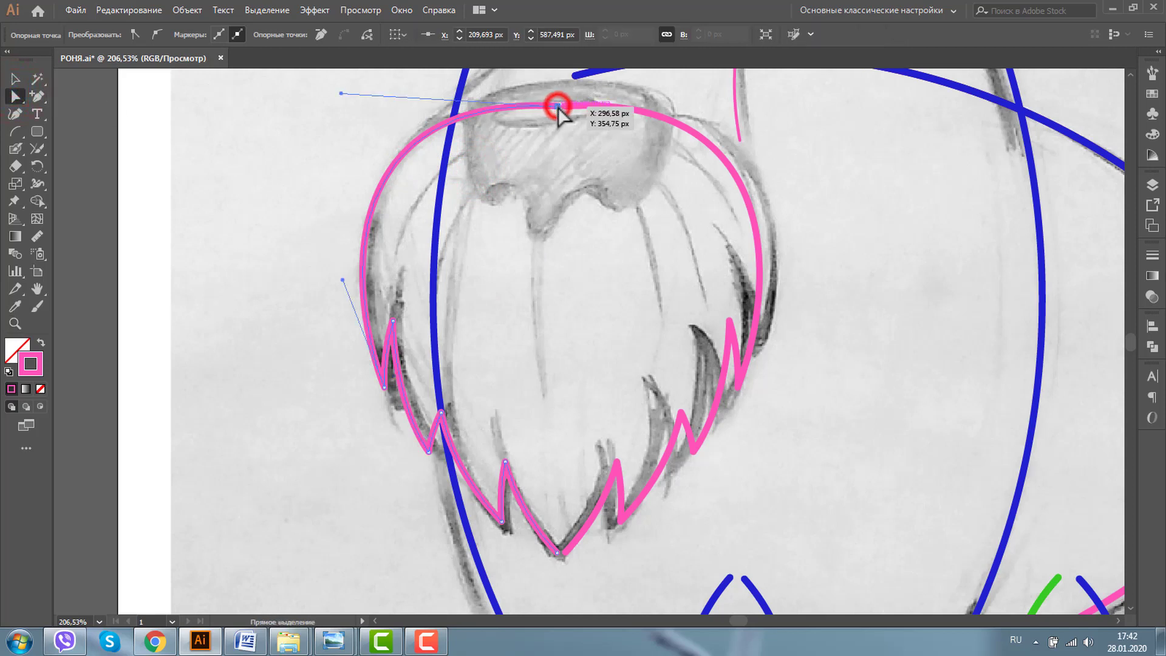
left_click(554, 549)
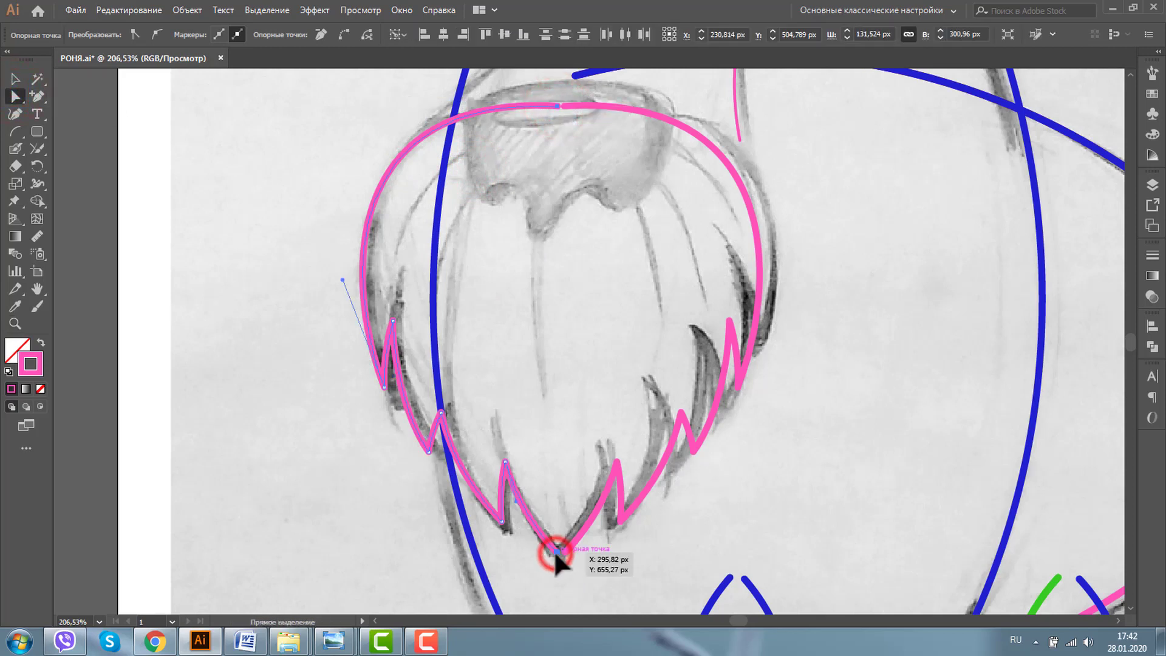
Horizontally centre the selected top and bottom anchors using the Align panel
left_click(1152, 326)
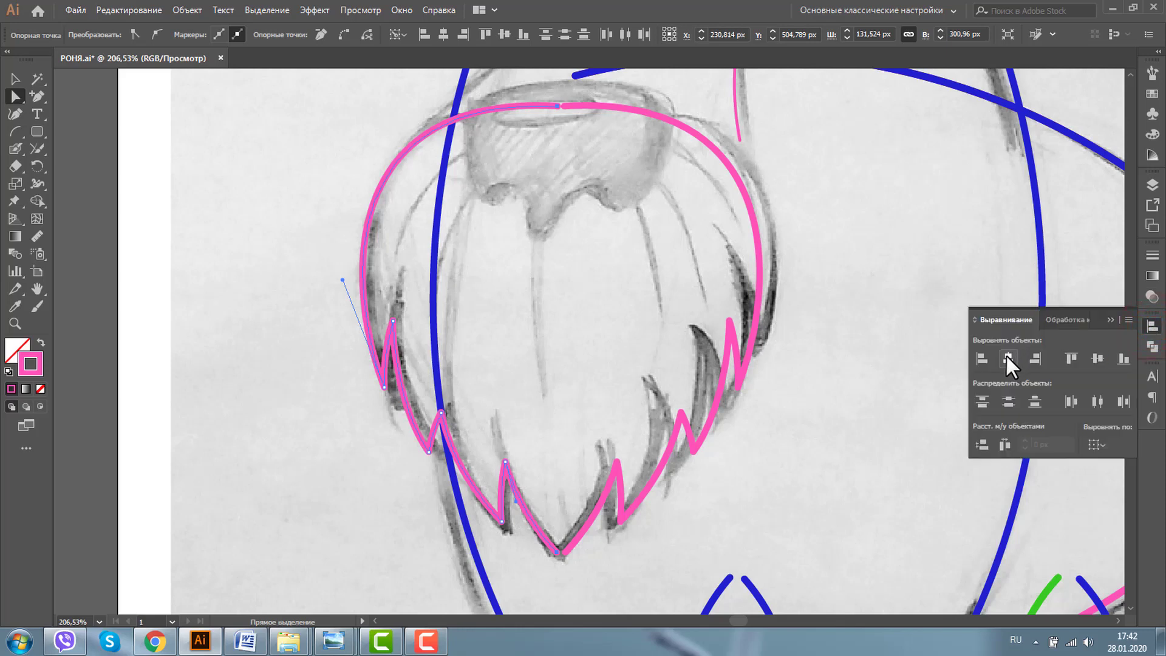
left_click(1007, 359)
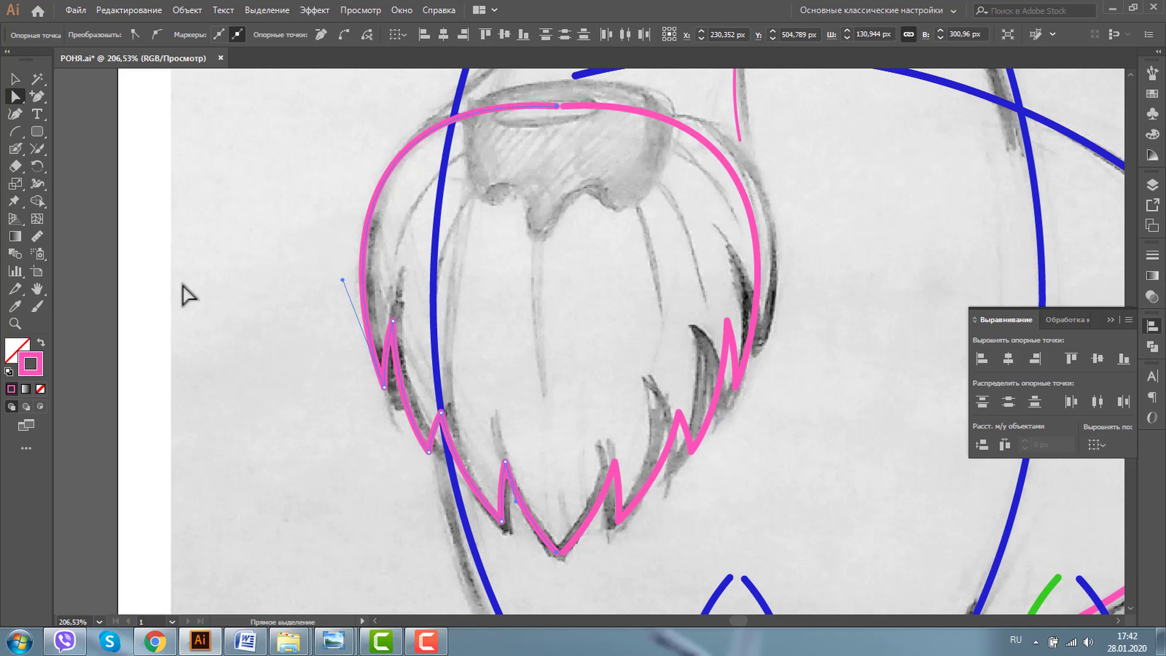
left_click(339, 404)
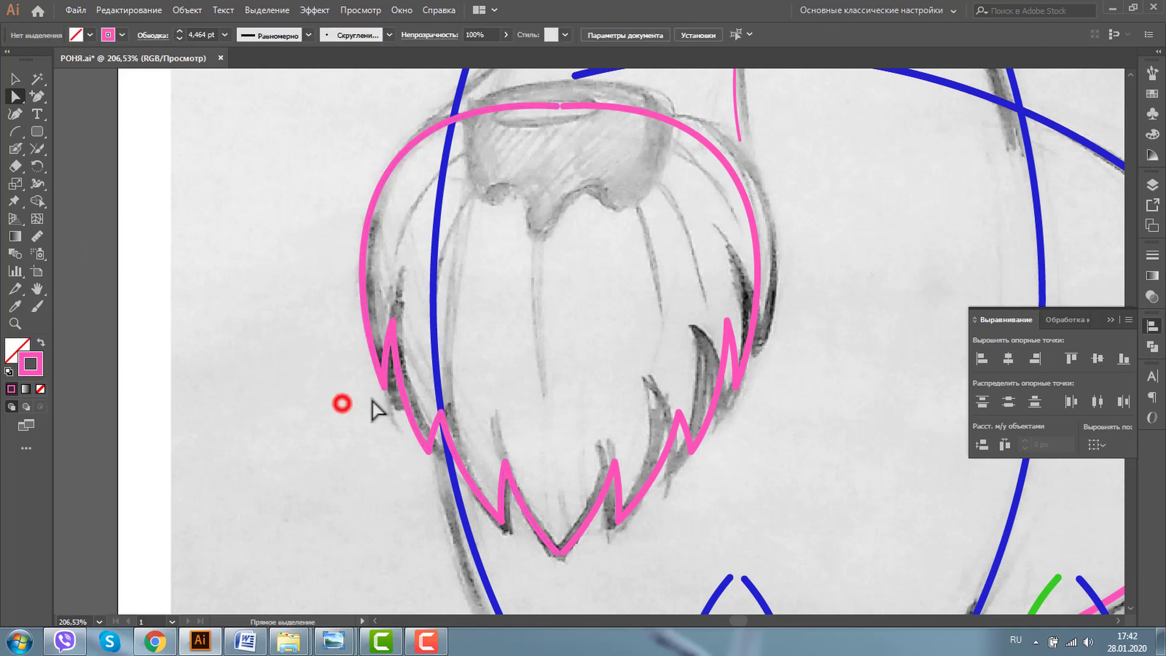
Shift the upper-left spike's anchors outward and up onto the sketch's stroke
left_click(382, 386)
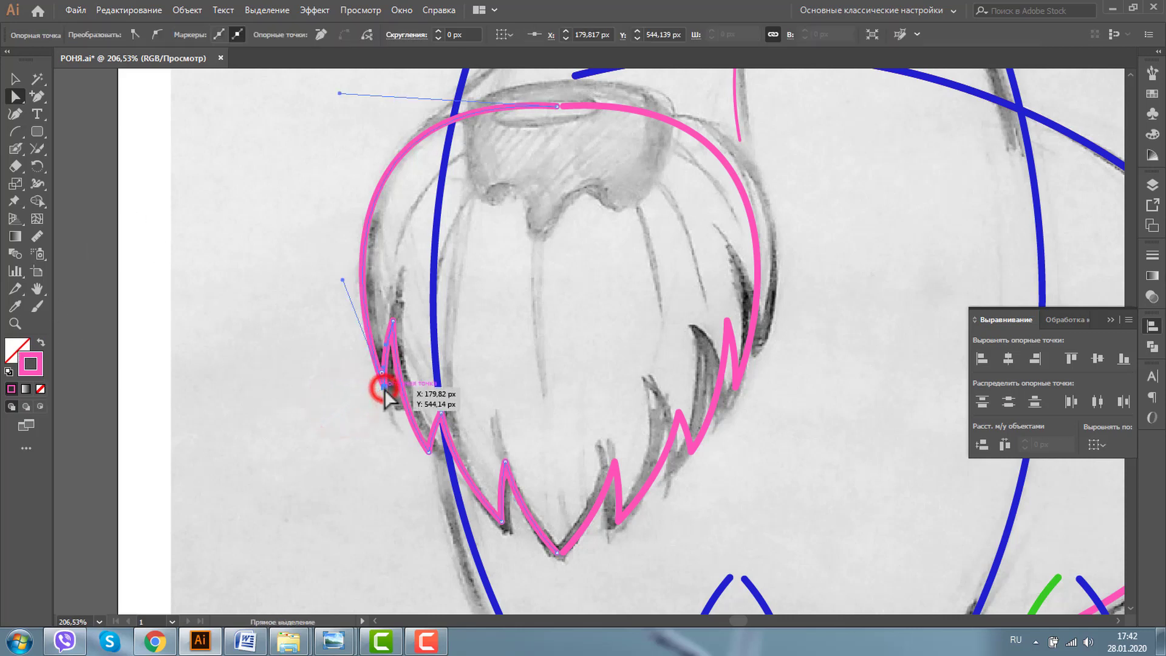
left_click(15, 323)
left_click_drag(286, 242, 531, 463)
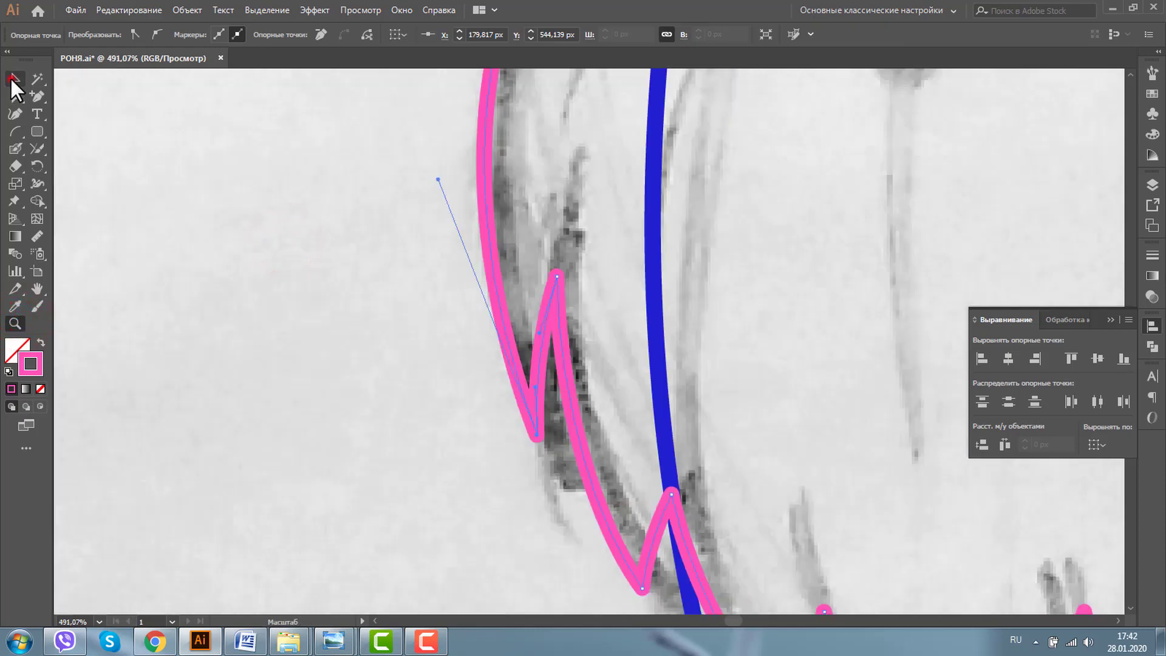
left_click(15, 78)
left_click(16, 96)
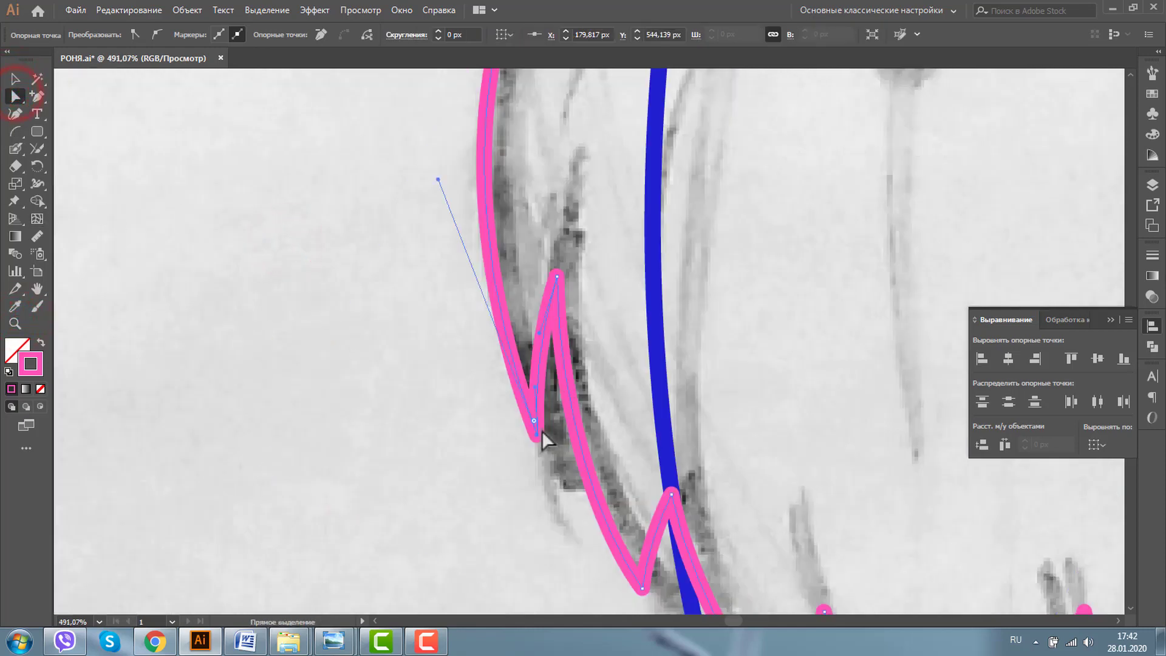
left_click_drag(538, 436, 517, 431)
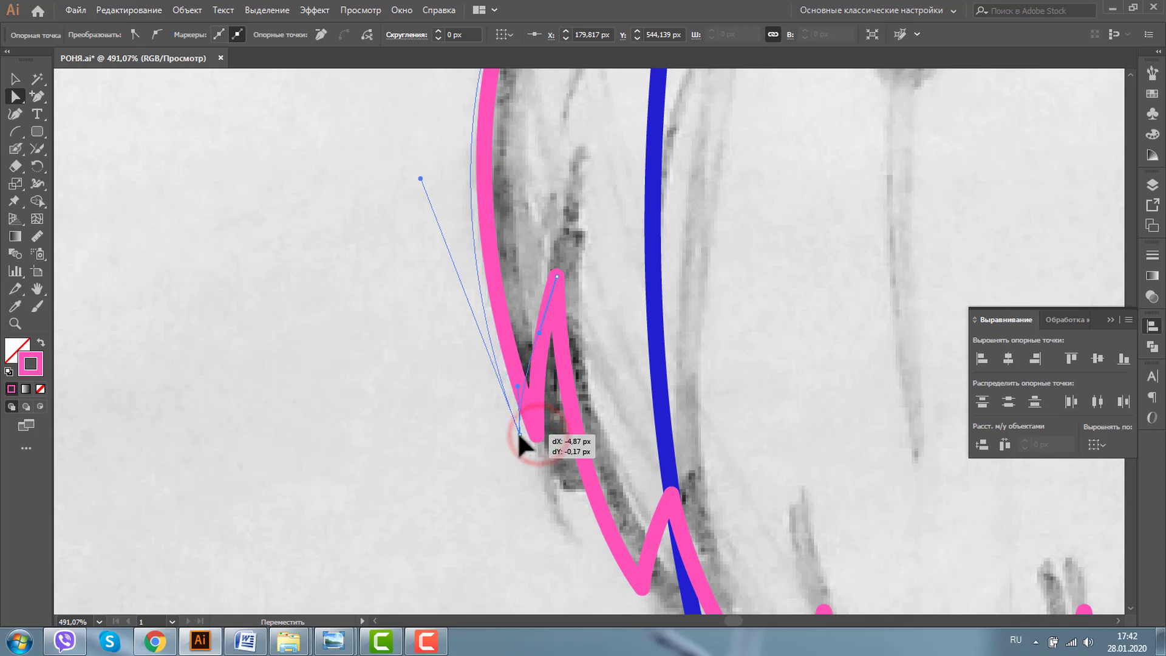
left_click_drag(540, 334, 530, 323)
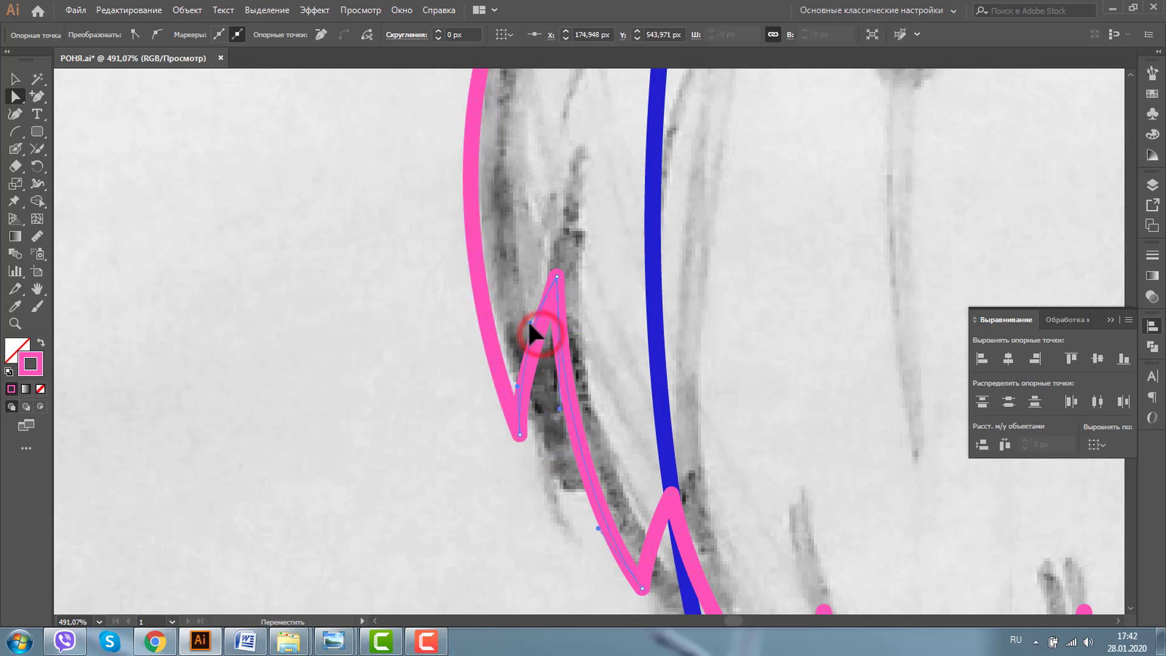
left_click(15, 323)
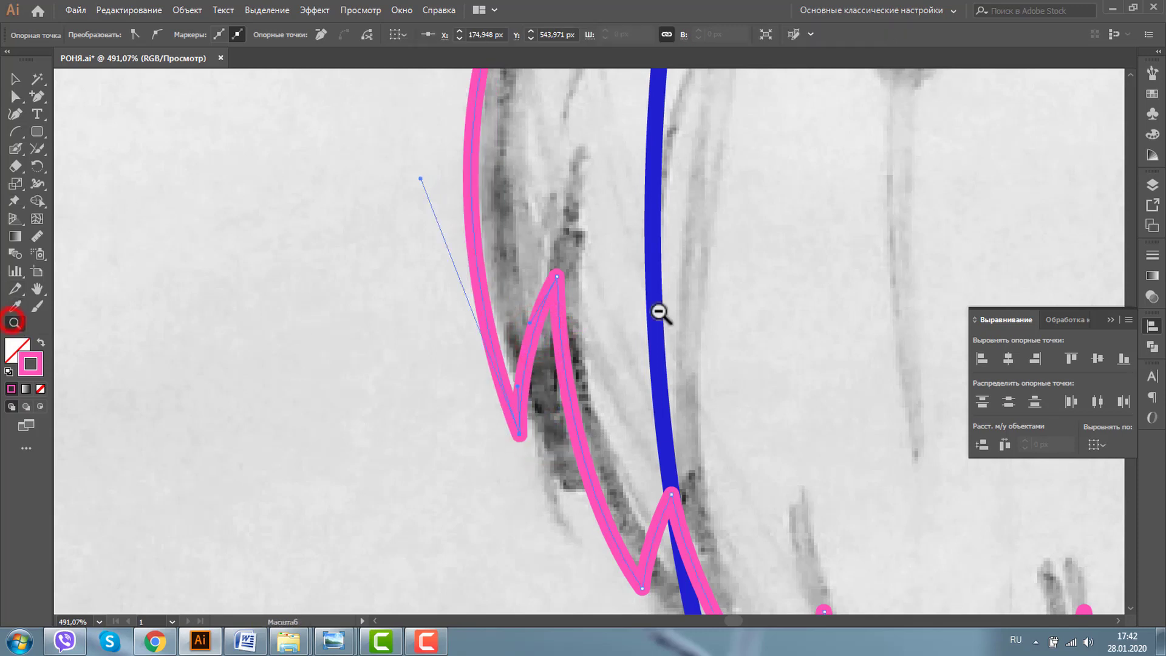
left_click(729, 310, "alt")
left_click(651, 308, "alt")
left_click(698, 310, "alt")
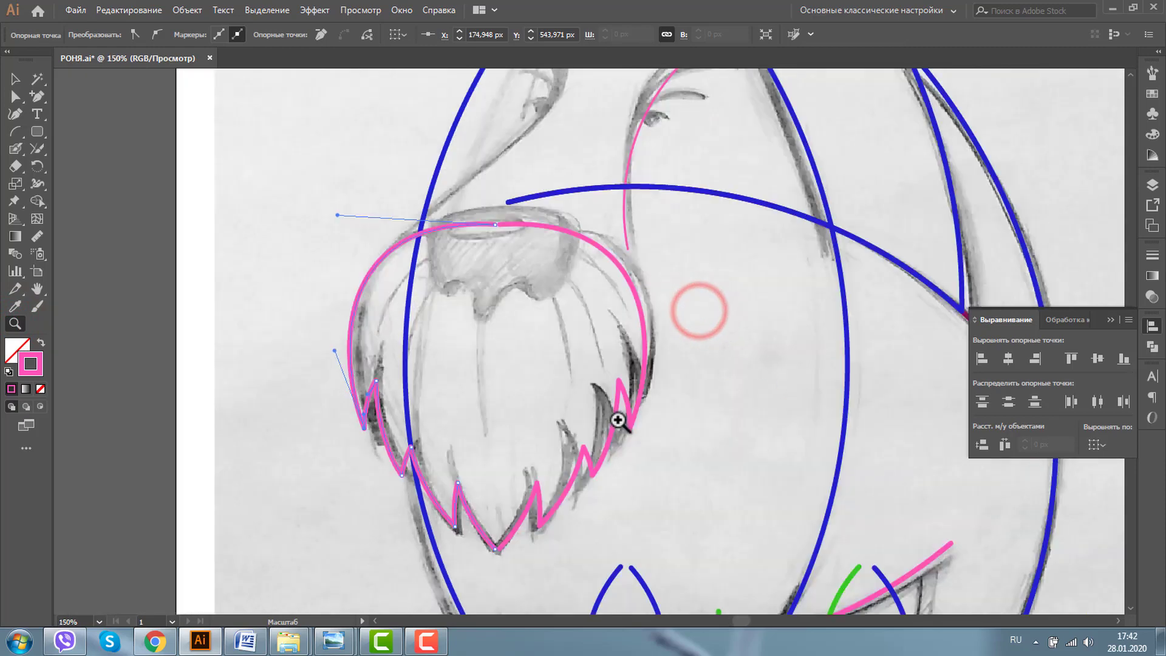
Expand the beard outline's appearance into plain paths with Object > Expand Appearance
left_click(16, 78)
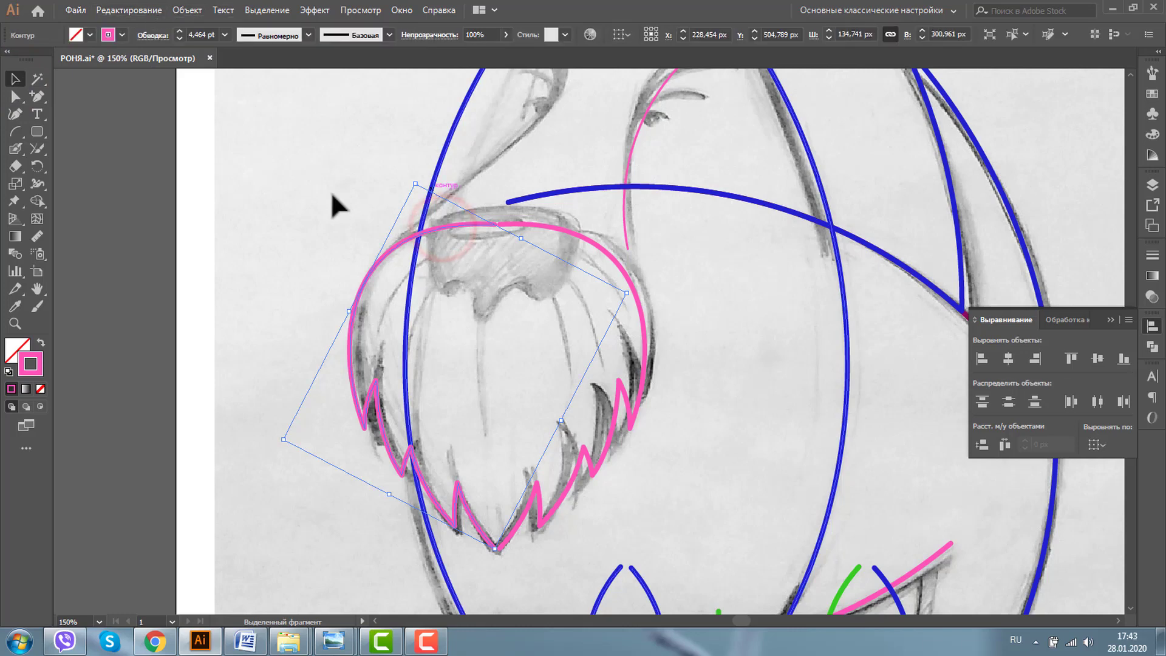
left_click(193, 9)
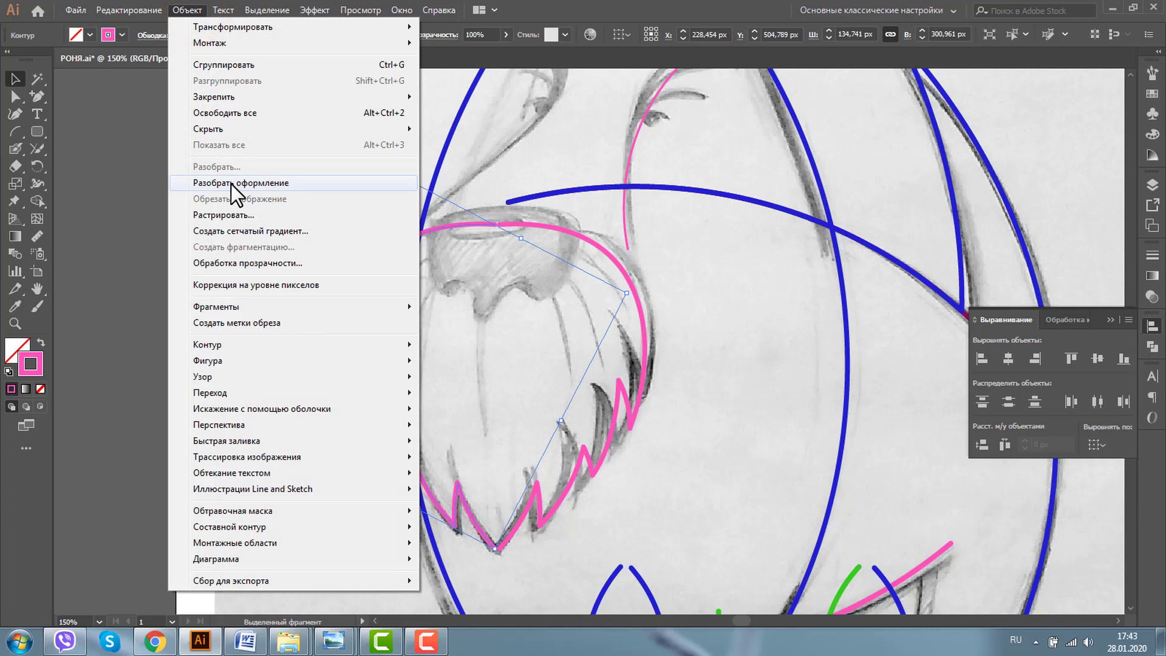
left_click(231, 184)
left_click(195, 237)
left_click(393, 244)
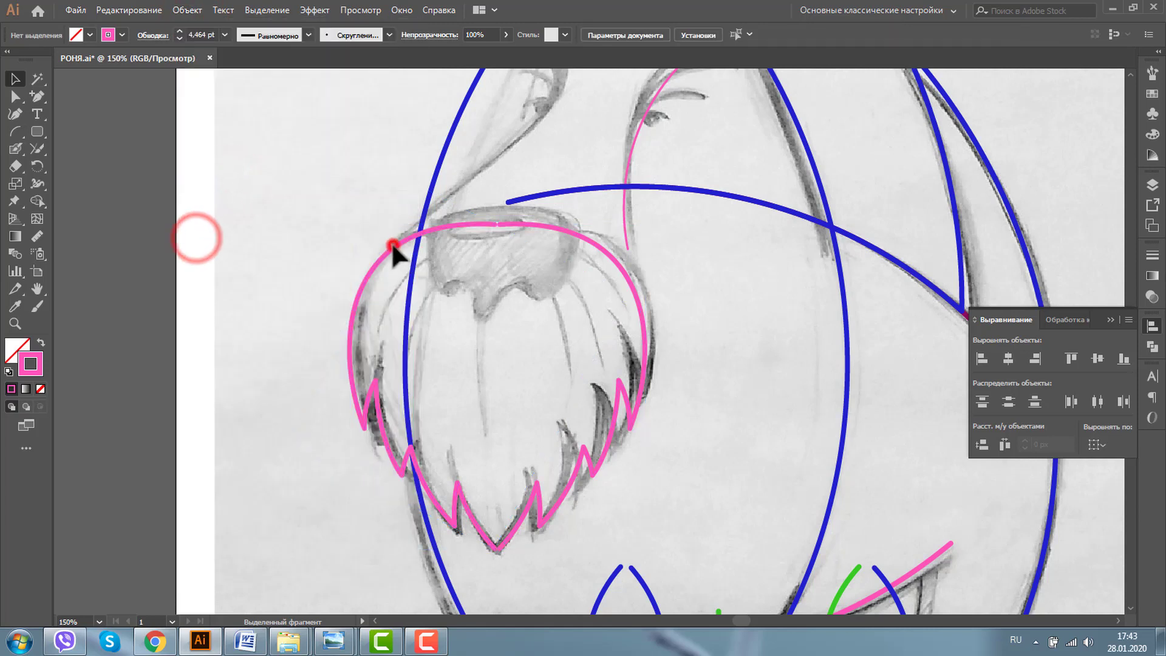
Inspect the expanded group's left and right halves, then collapse the Align panel
left_click(393, 244)
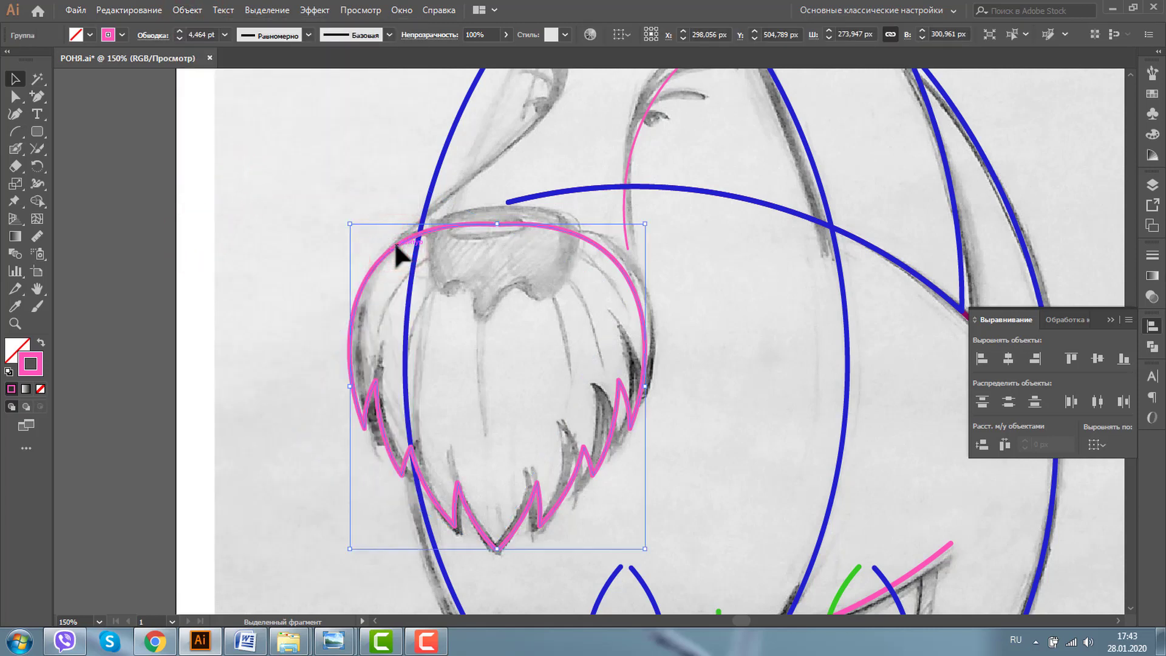
left_click(398, 249)
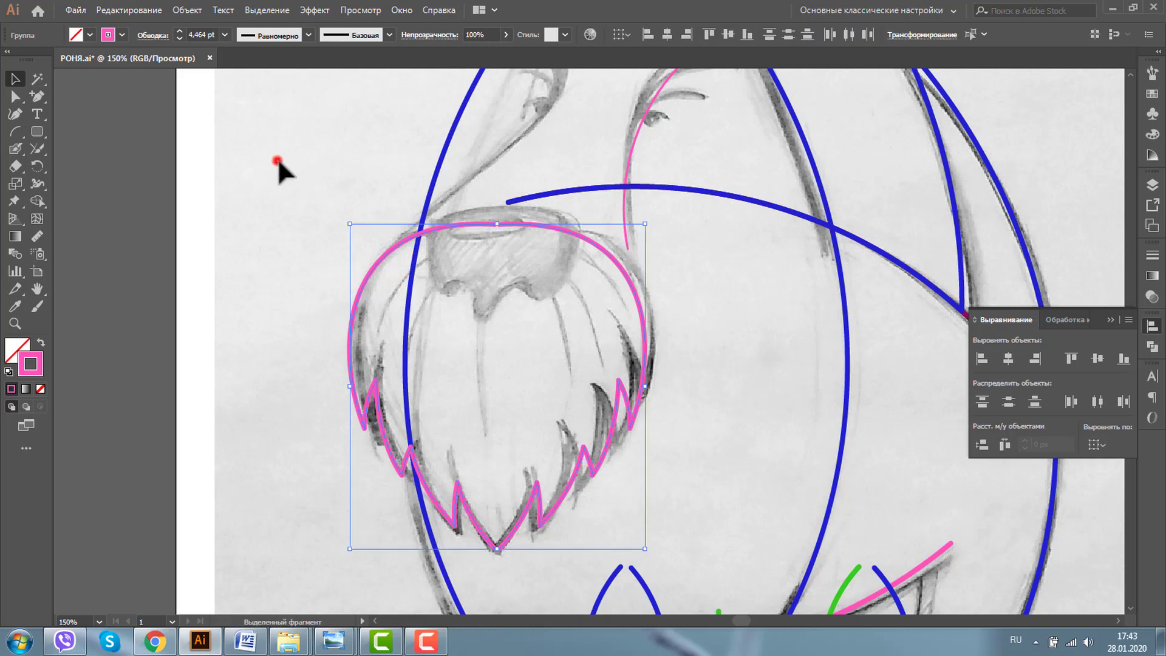
left_click(277, 160)
left_click(382, 252)
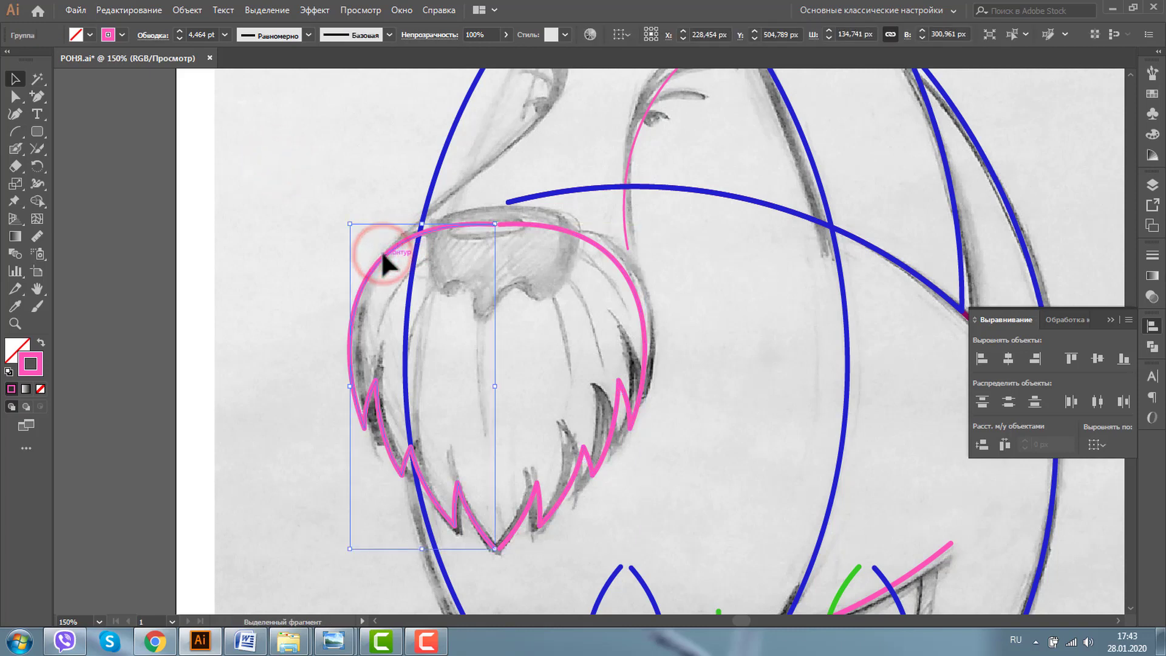
left_click(583, 238)
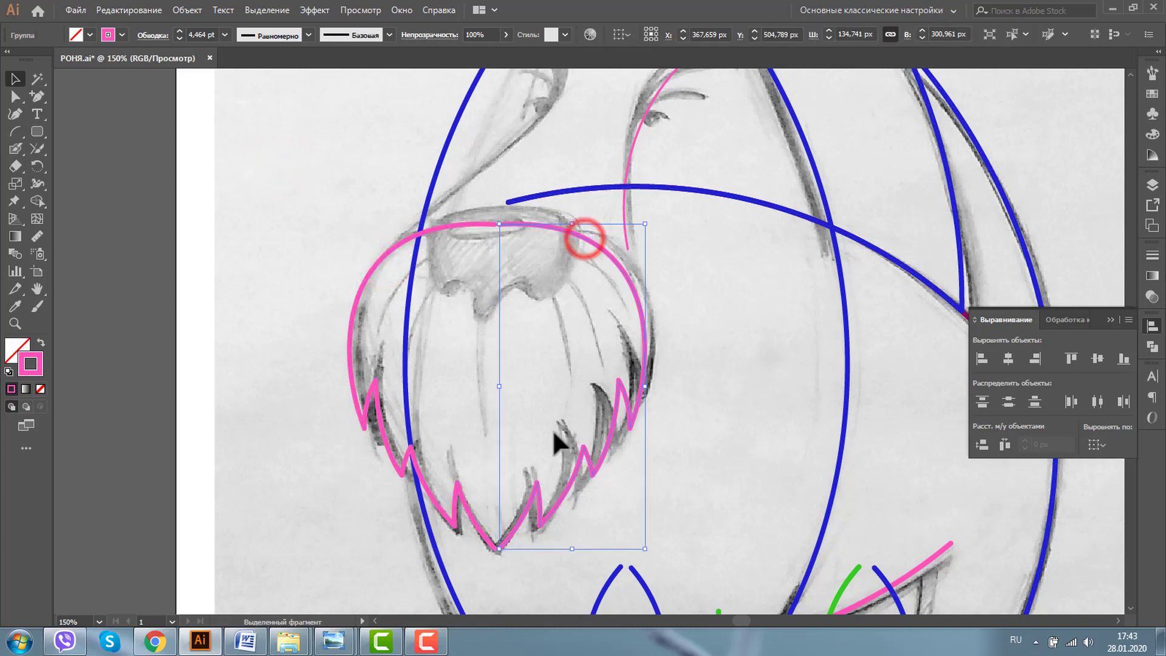
left_click(1111, 319)
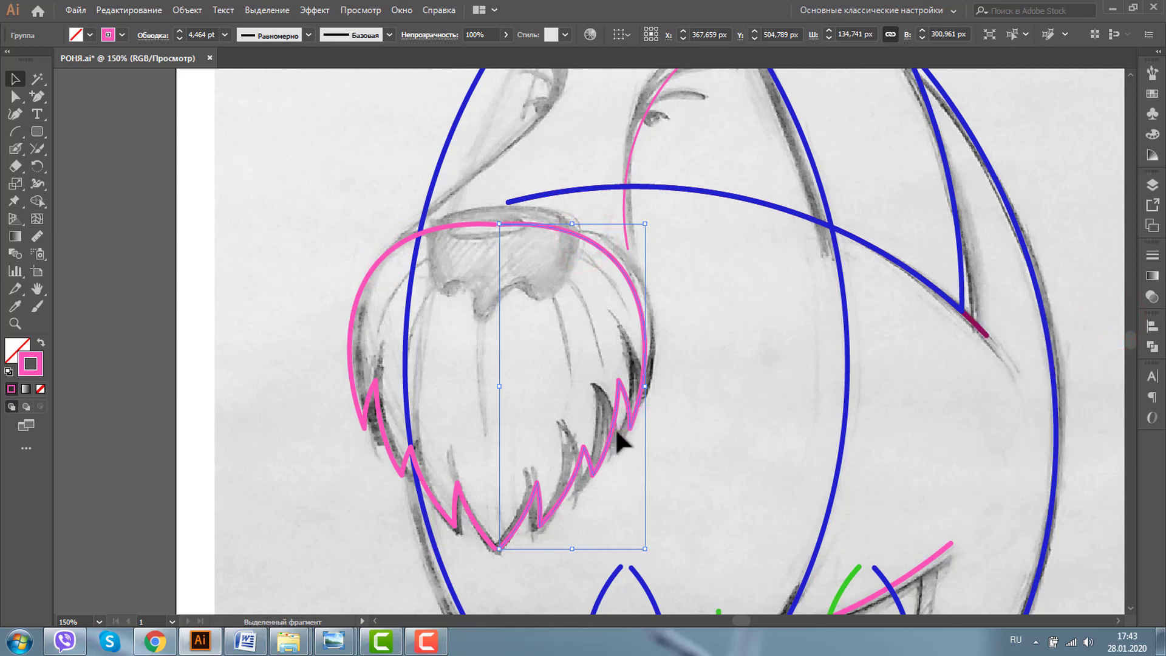
left_click(15, 324)
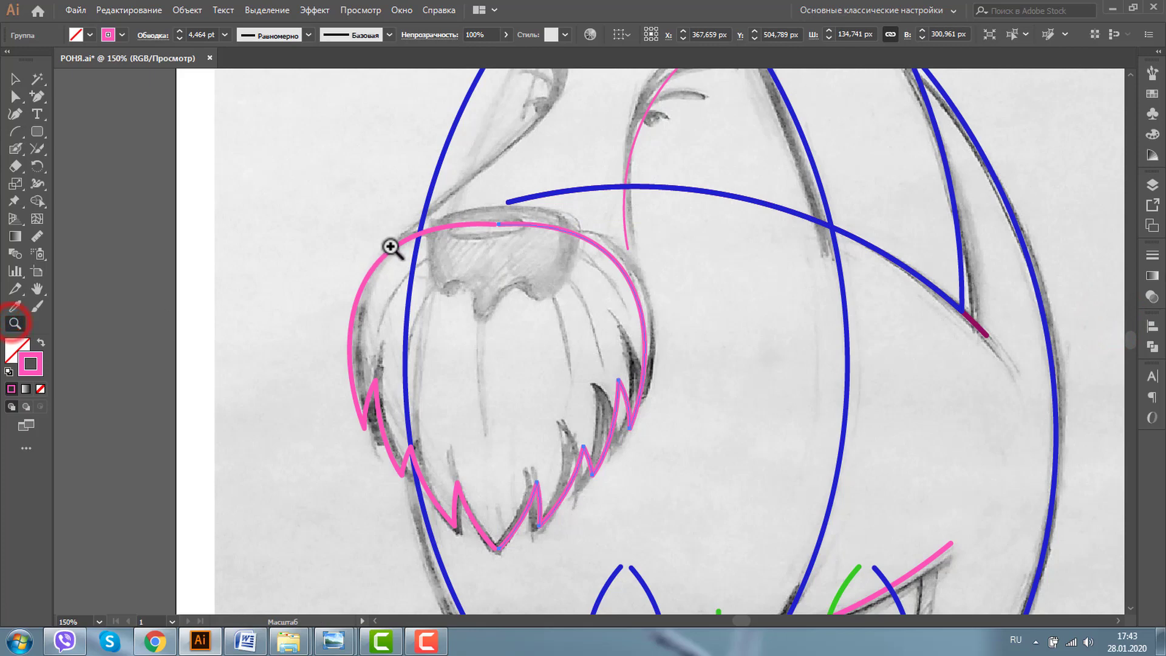
Join the two halves' end anchors across the top gap with Ctrl+J
left_click_drag(453, 201, 571, 281)
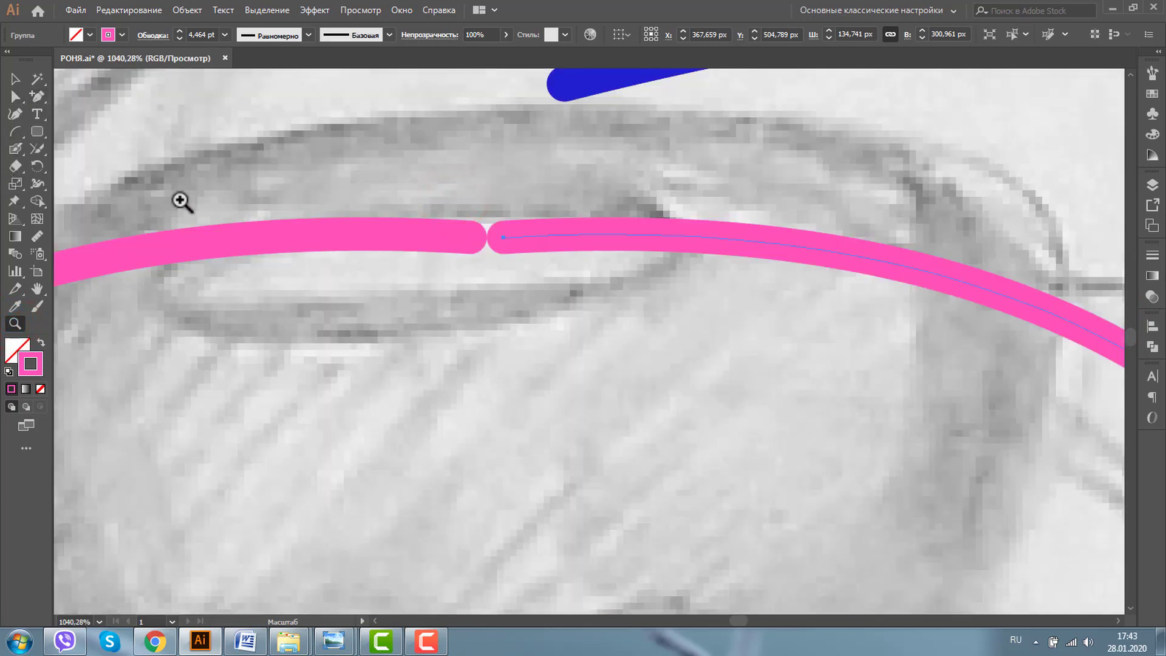
left_click(15, 96)
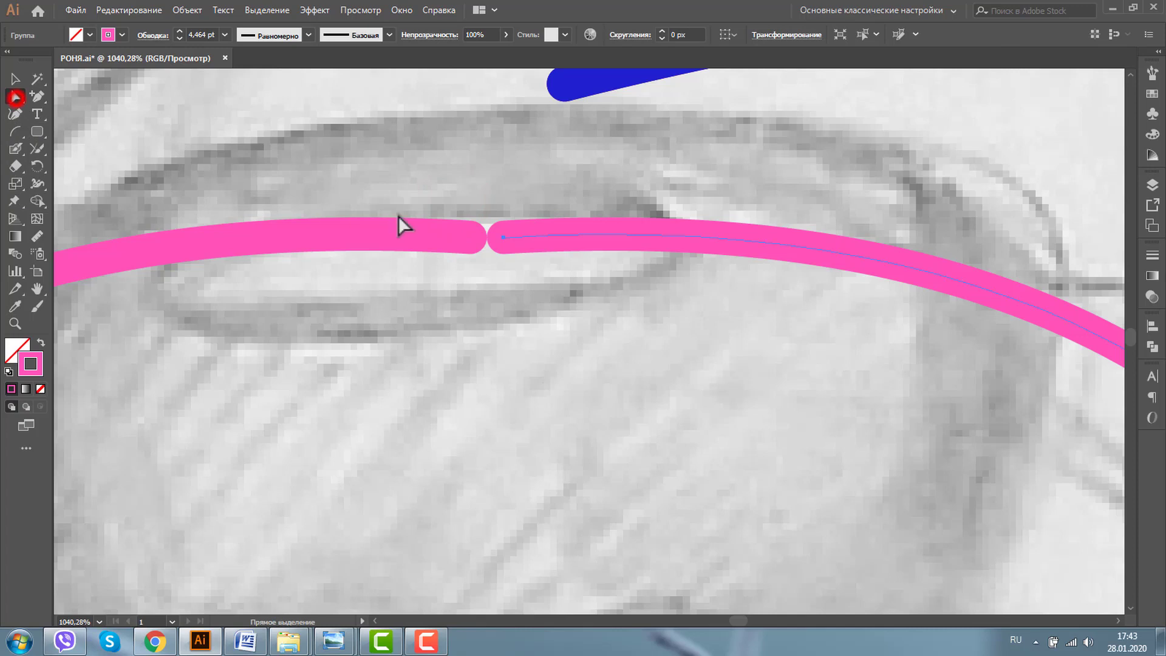
left_click(503, 237)
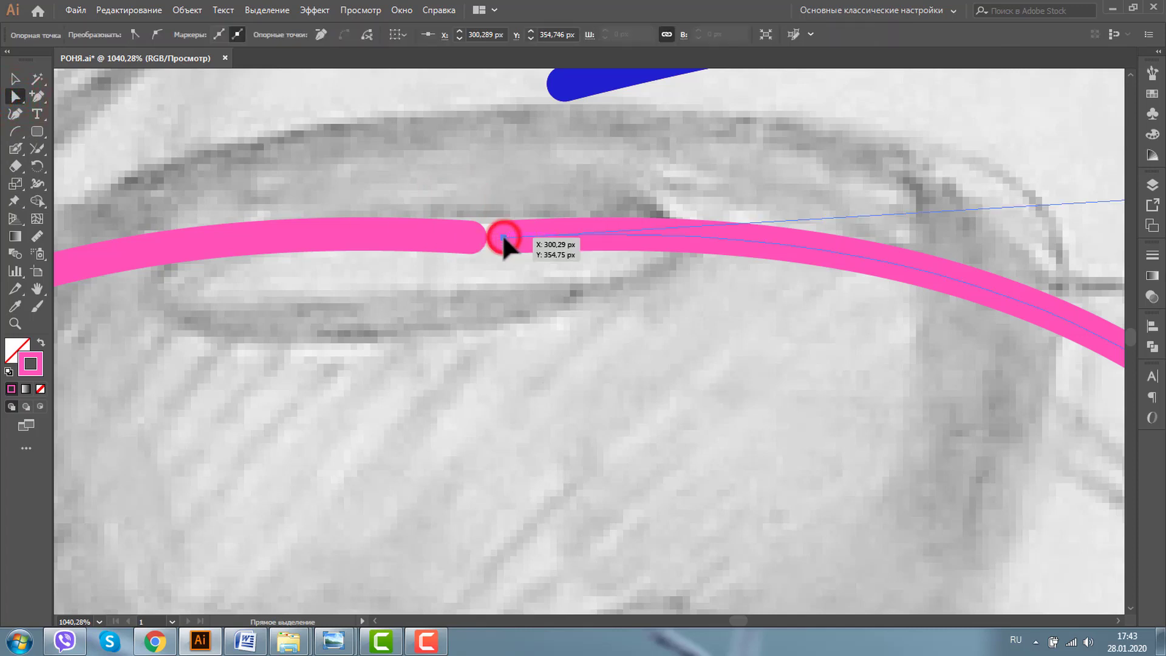
left_click(470, 237, "shift")
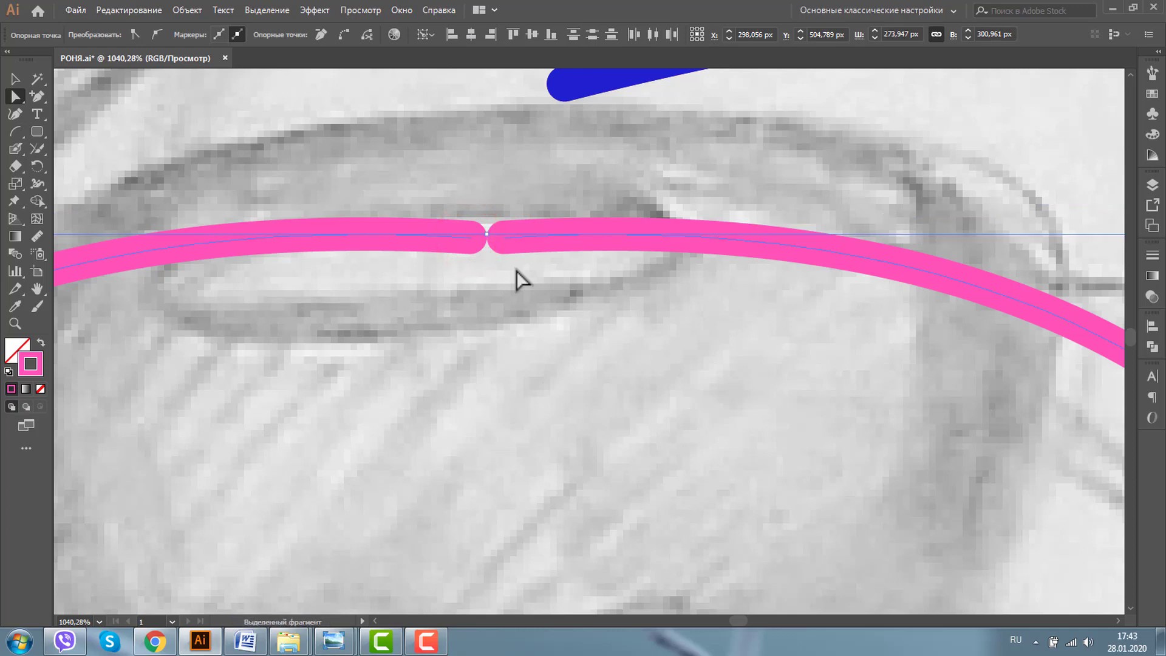
key("ctrl+j")
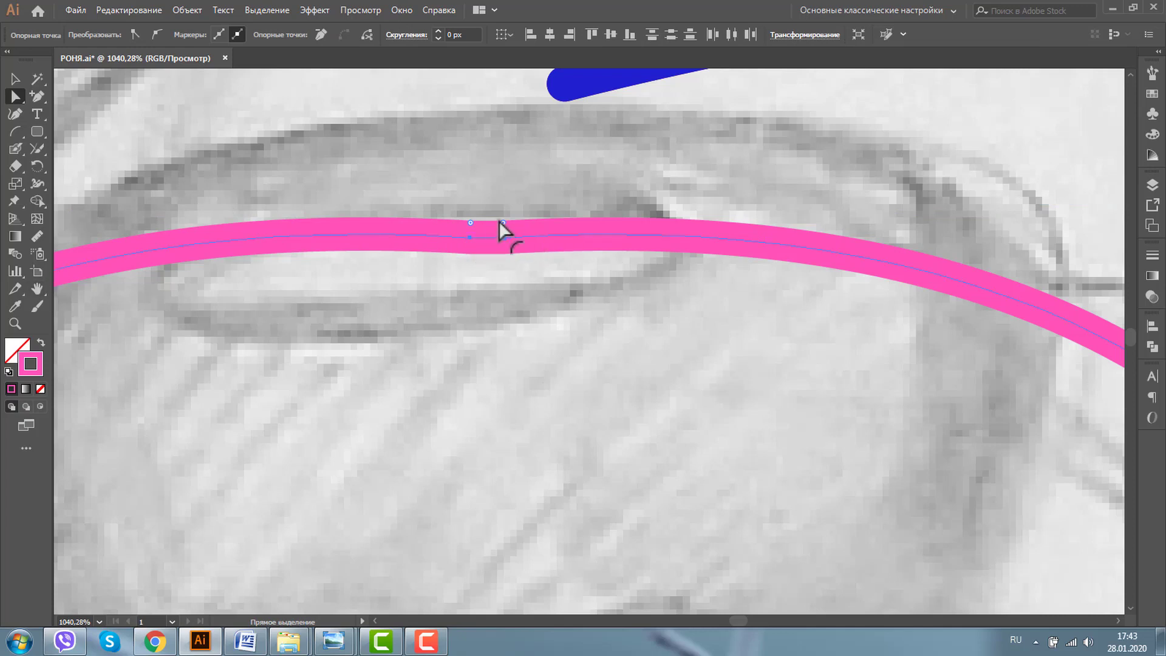
left_click(14, 324)
Join the left and right stroke end points at the beard's bottom tip
left_click(539, 309, "alt")
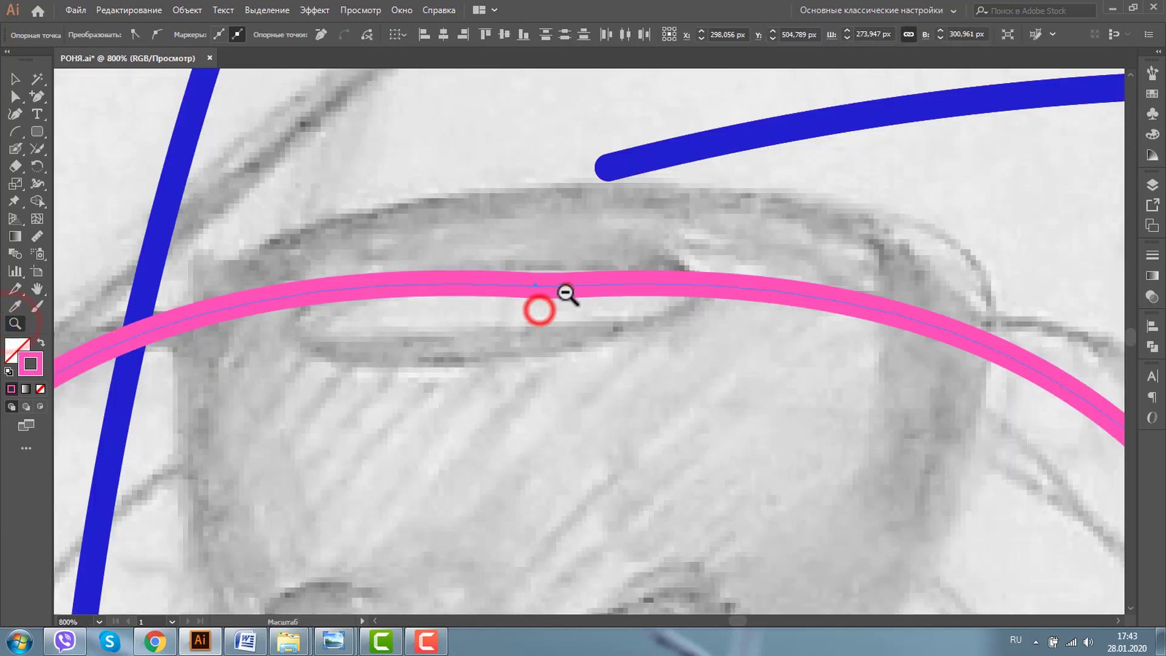
left_click(566, 289, "alt")
left_click(629, 425, "alt")
left_click(624, 489, "alt")
left_click(545, 595, "alt")
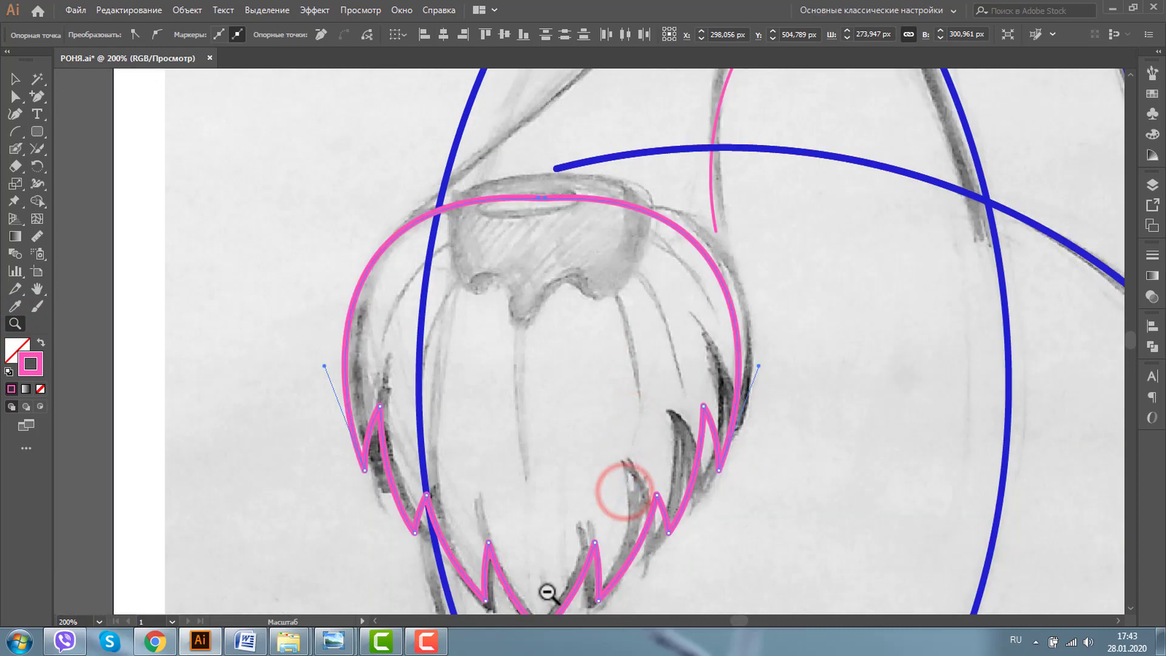
left_click(549, 598, "alt")
left_click_drag(559, 346, 595, 371)
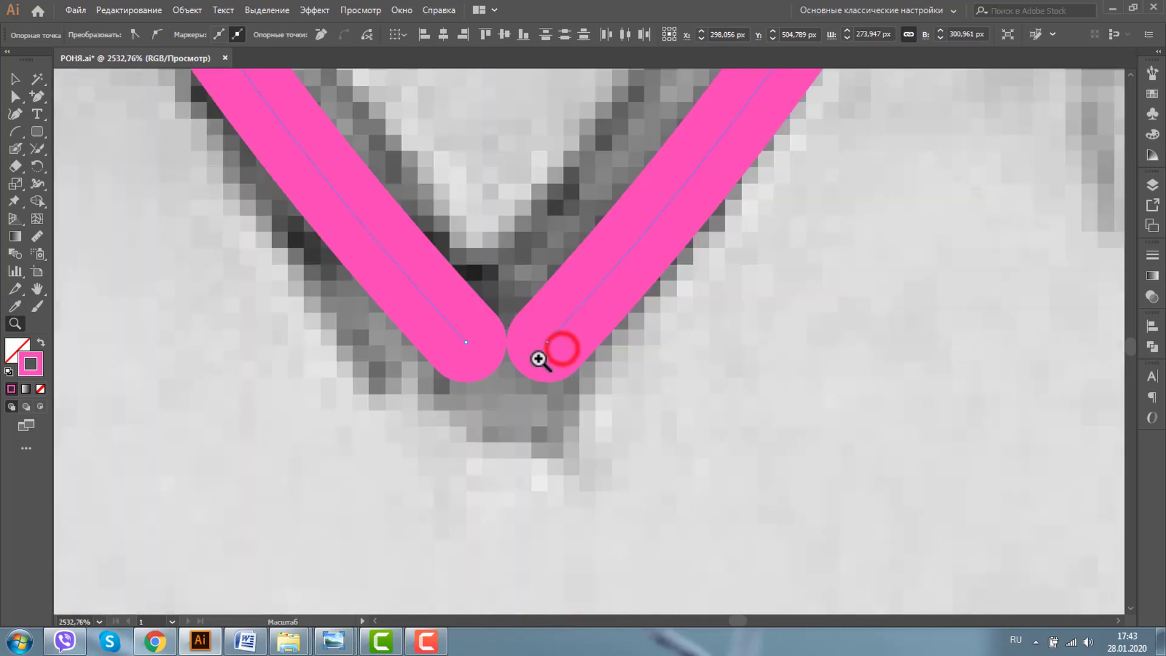
left_click(15, 96)
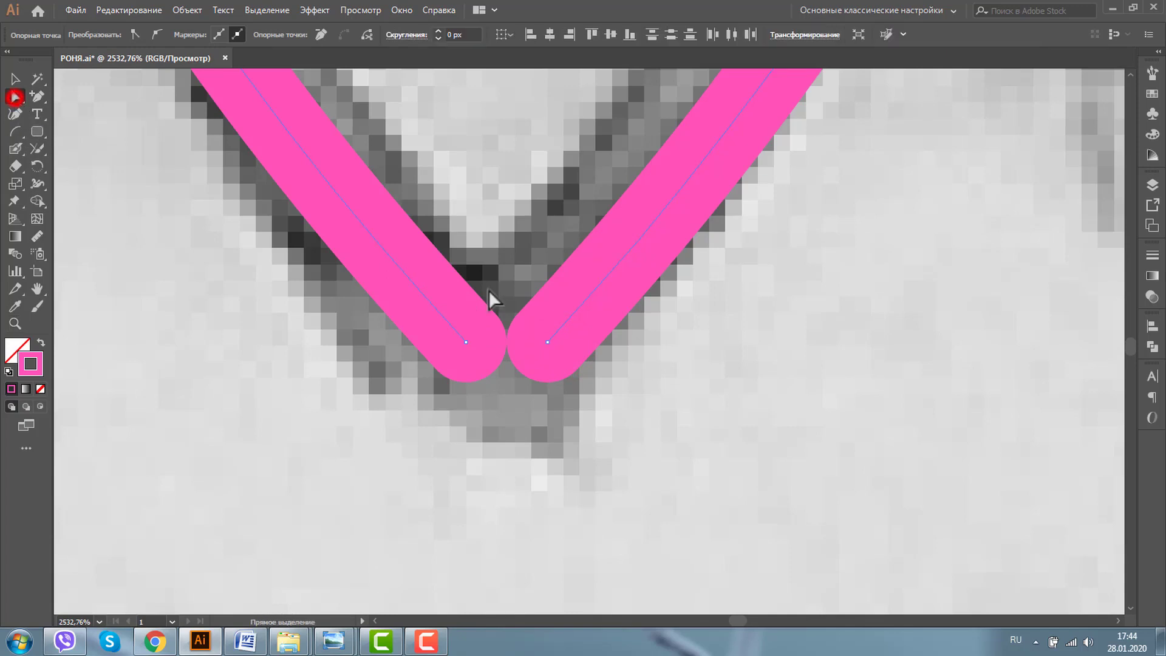
left_click(391, 425)
left_click(573, 312)
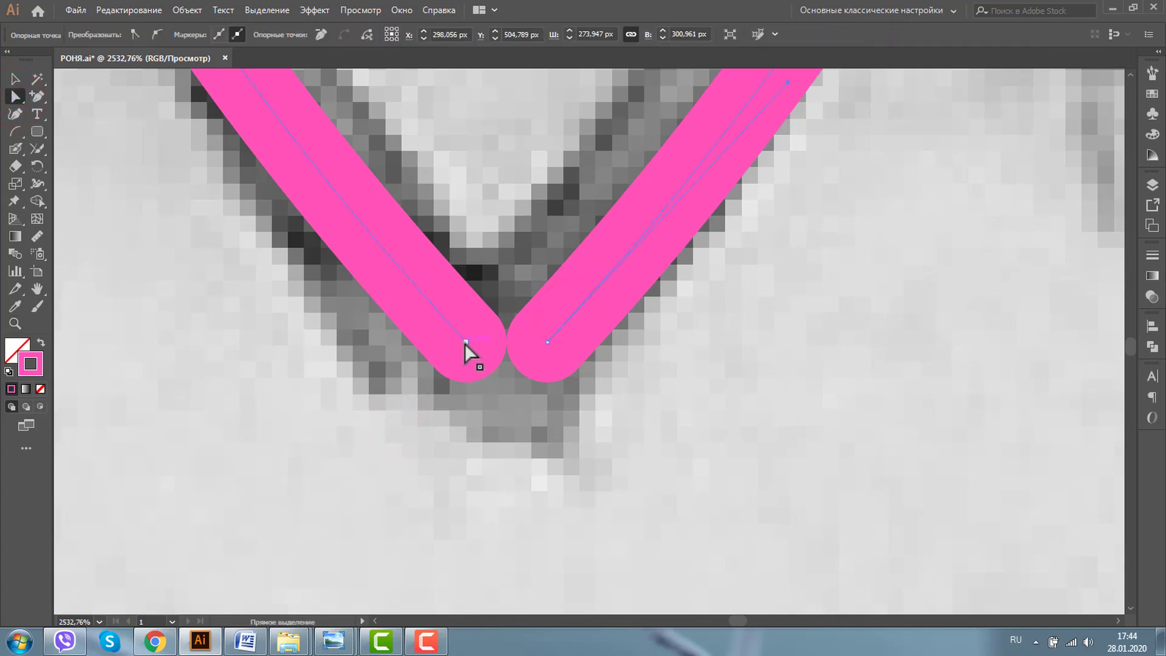
left_click(465, 342)
left_click(548, 342)
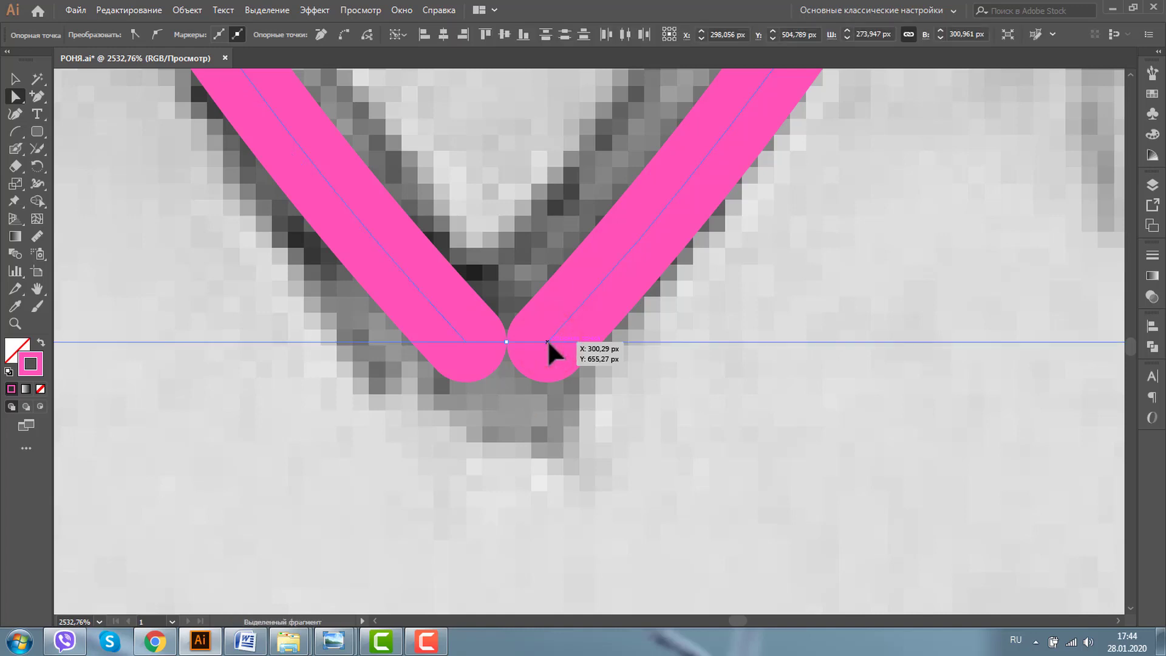
key("ctrl+j")
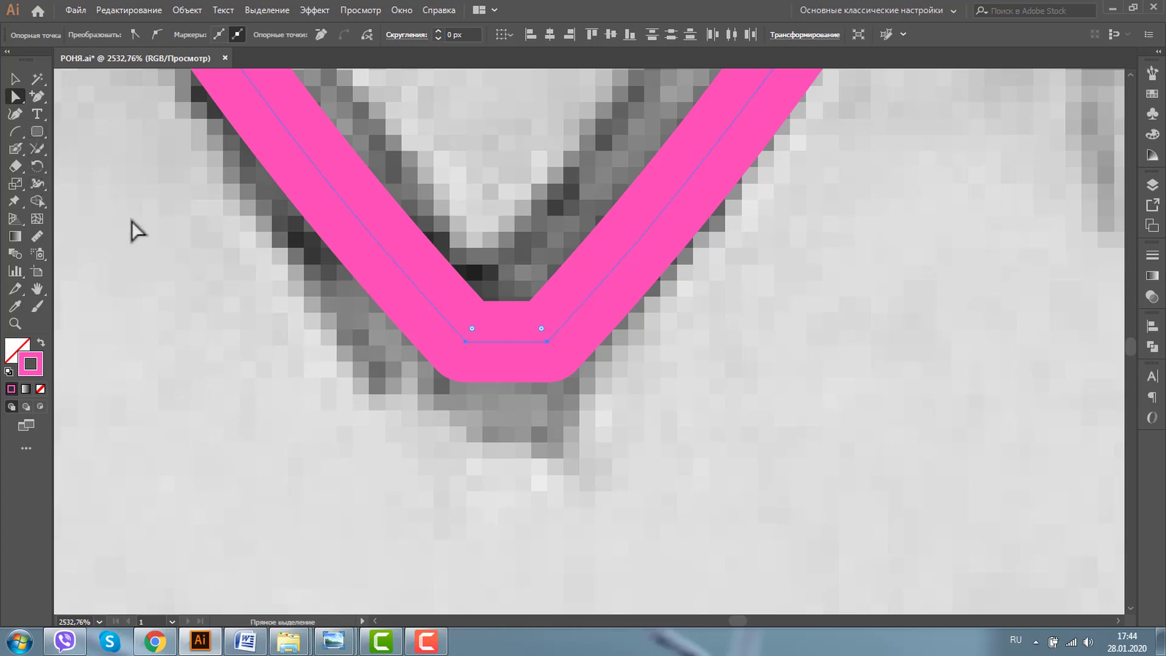
Add a middle anchor, pull it down into a V tip, and remove both side anchors
key("plus")
left_click(506, 341)
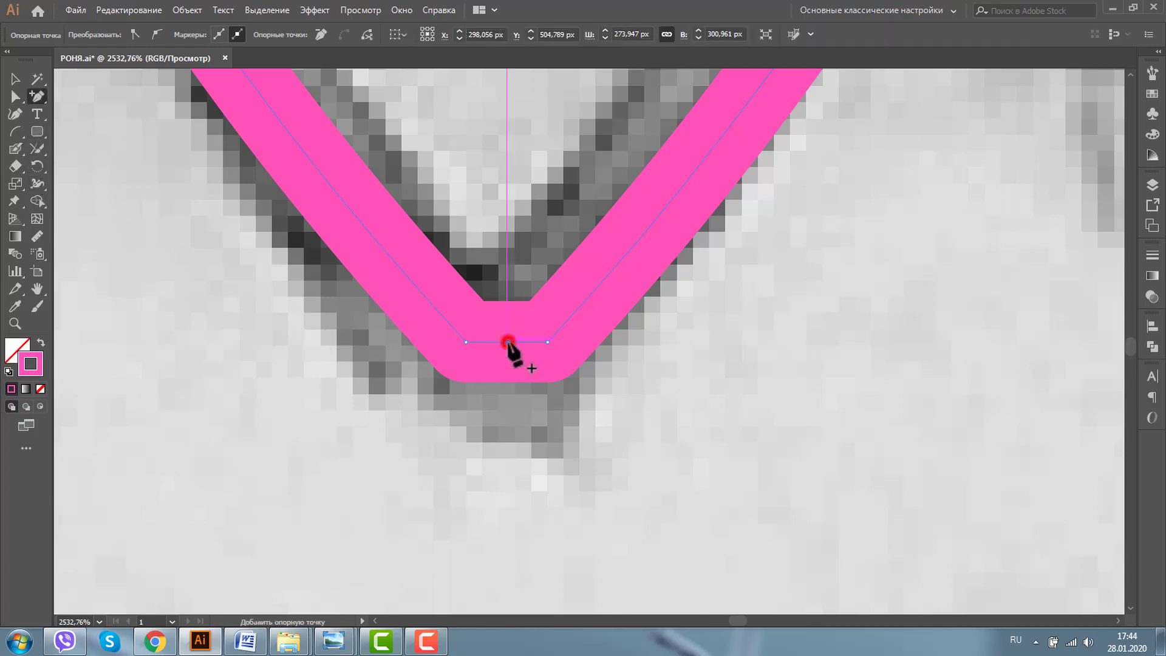
left_click(15, 96)
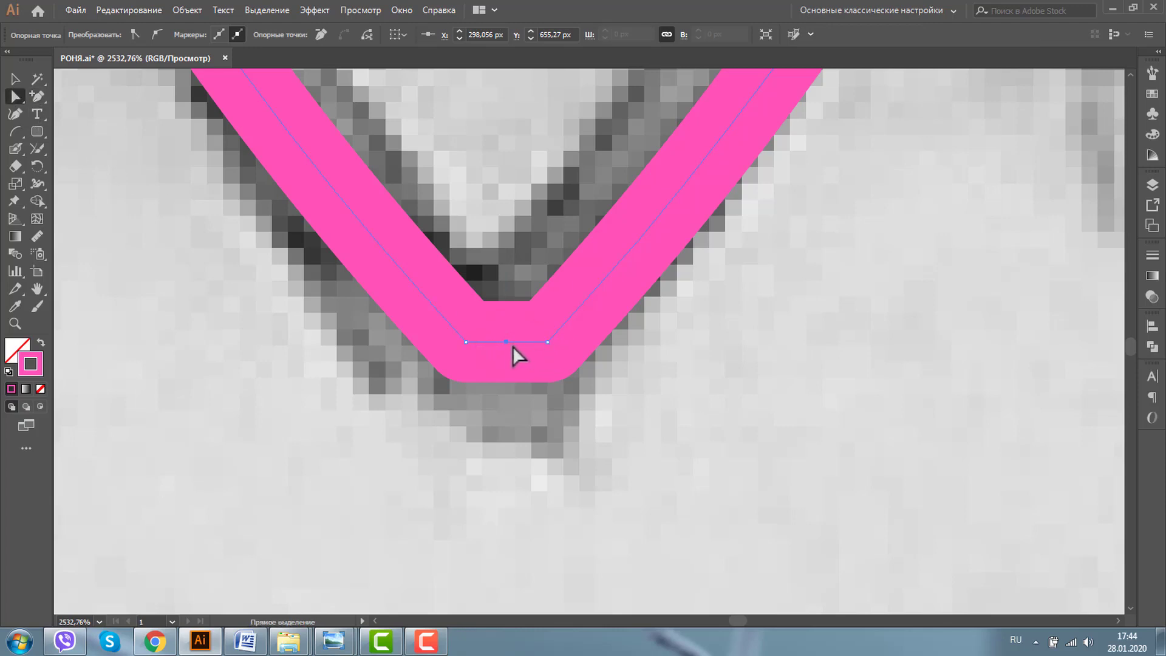
left_click_drag(512, 346, 506, 384)
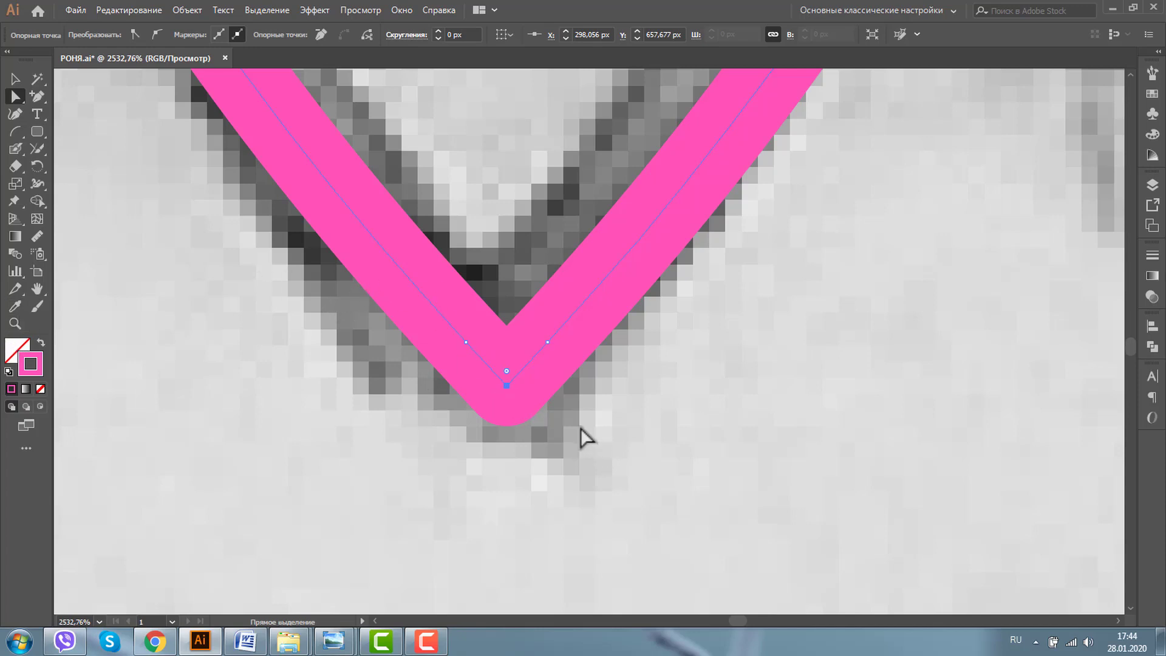
key("minus")
left_click(466, 342)
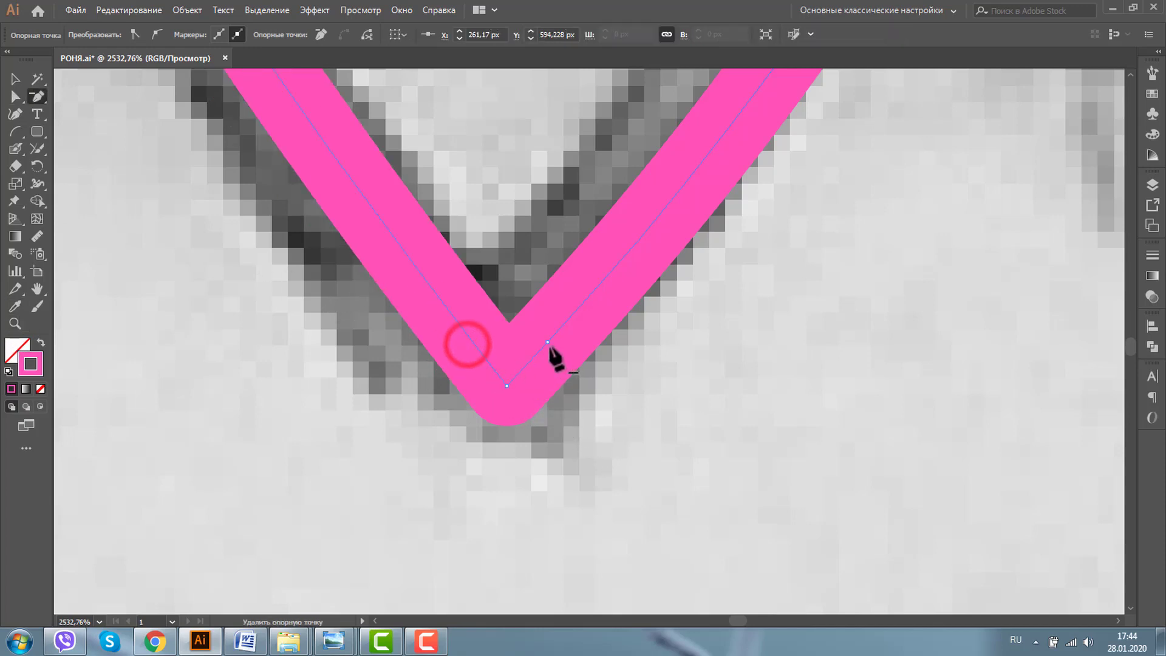
left_click(548, 343)
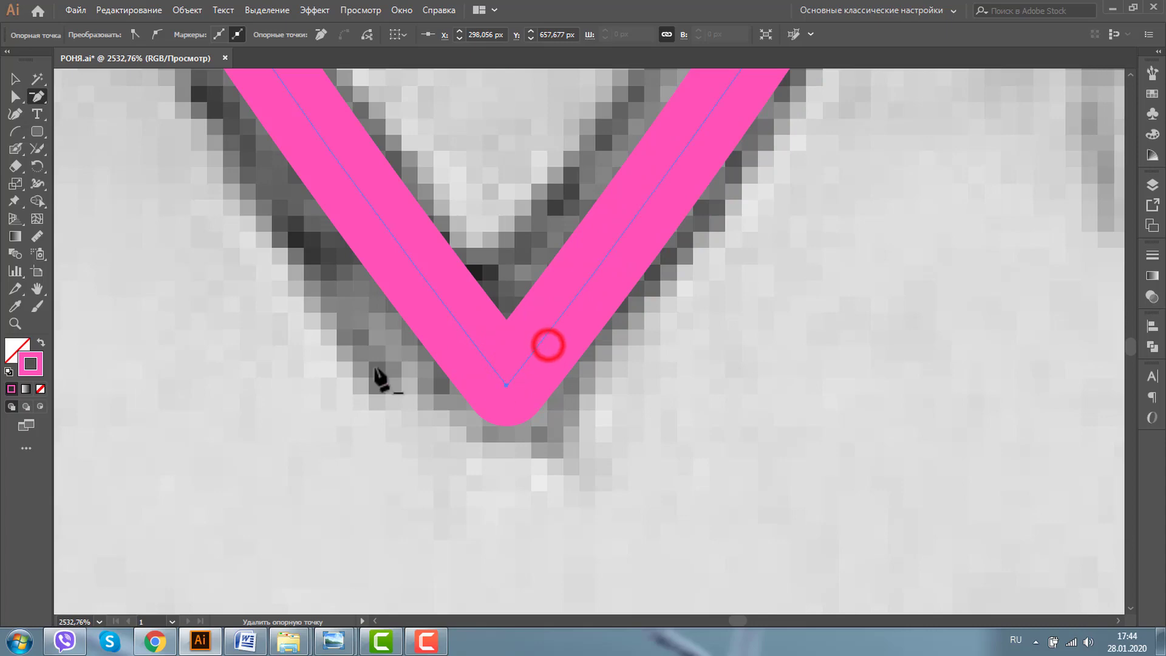
left_click(14, 322)
left_click(551, 305, "alt")
left_click(581, 310, "alt")
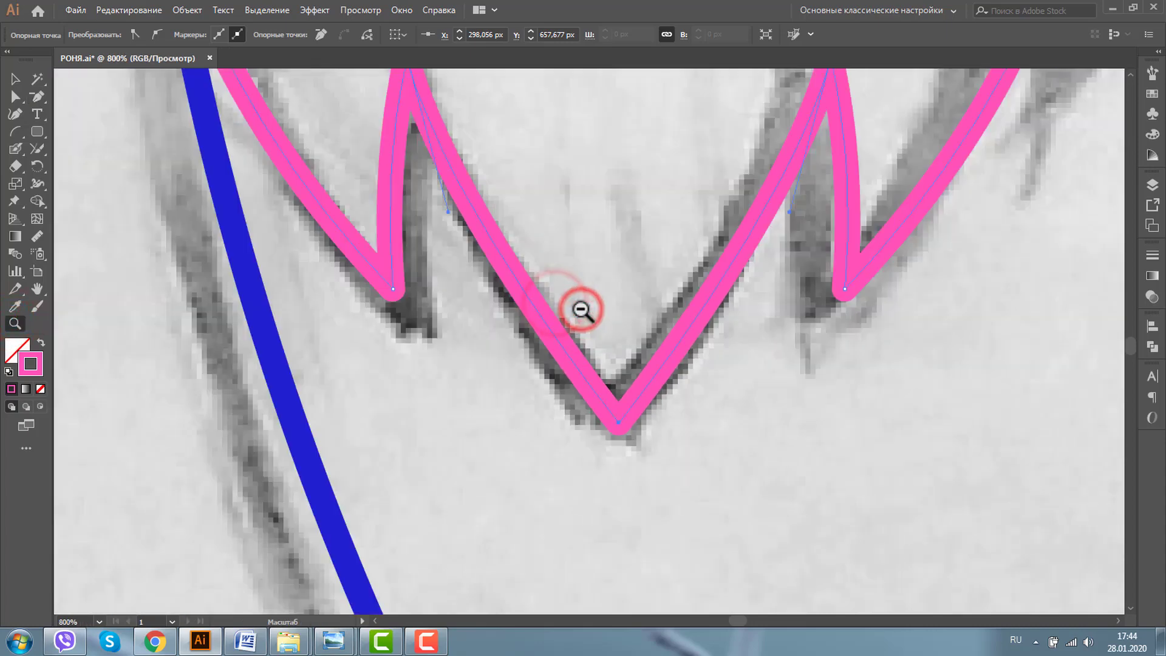
left_click(582, 311, "alt")
left_click(581, 310, "alt")
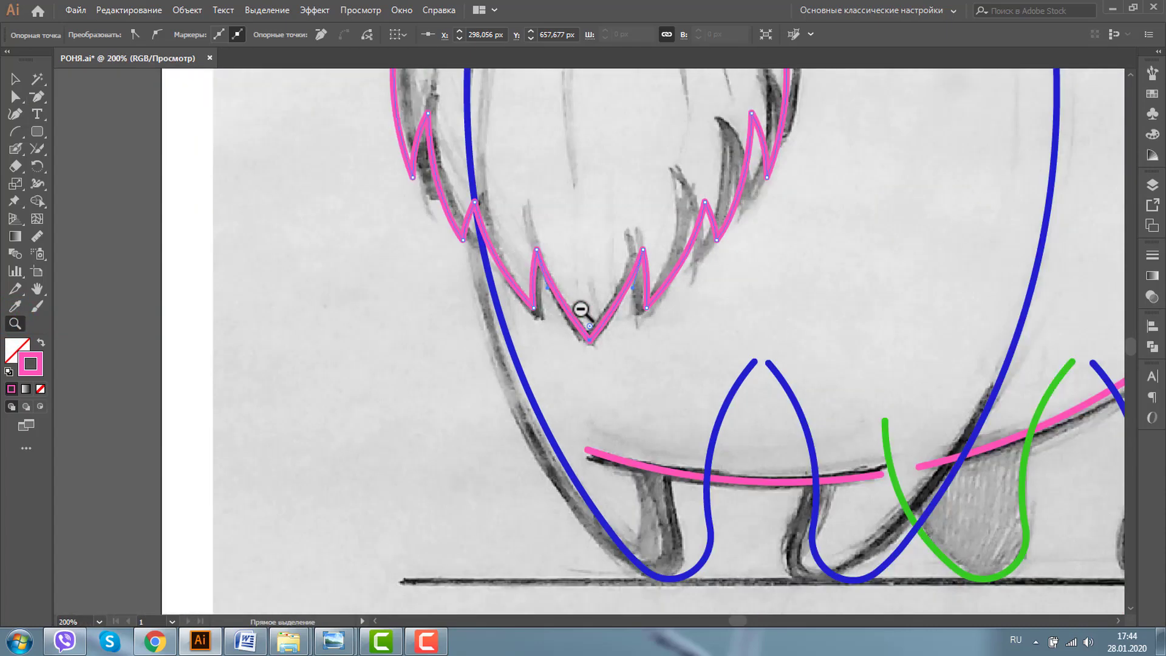
left_click(581, 310, "alt")
left_click(582, 310, "alt")
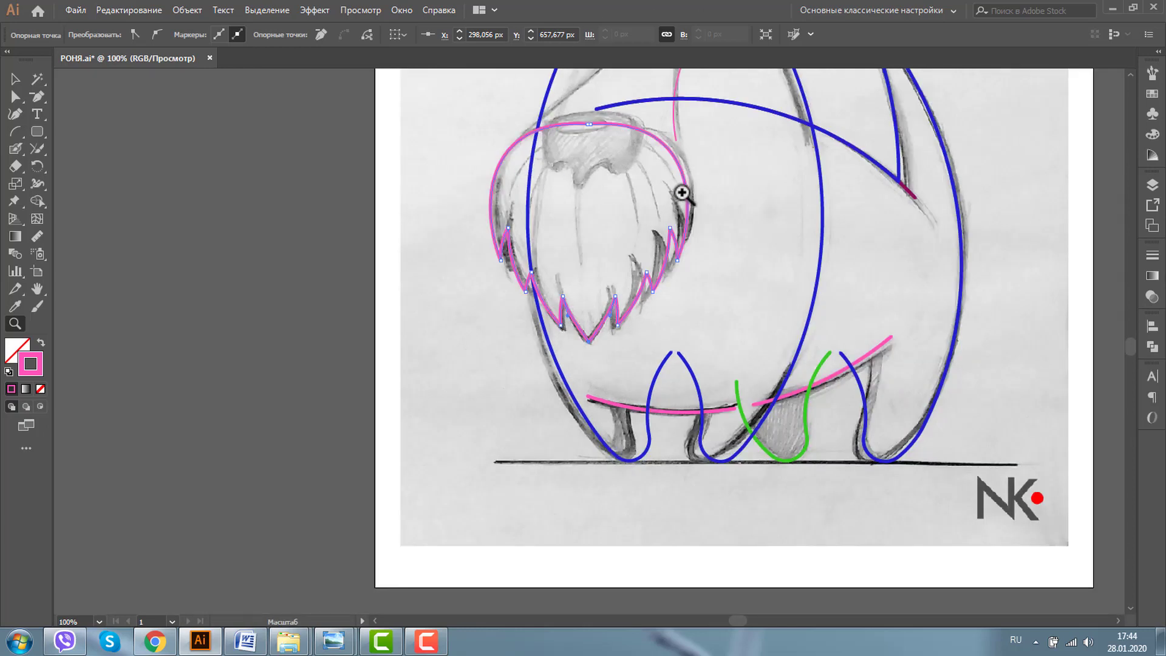
Trace the nose and upper muzzle as a closed Pen path with a wavy three-point lower edge
left_click_drag(528, 104, 671, 209)
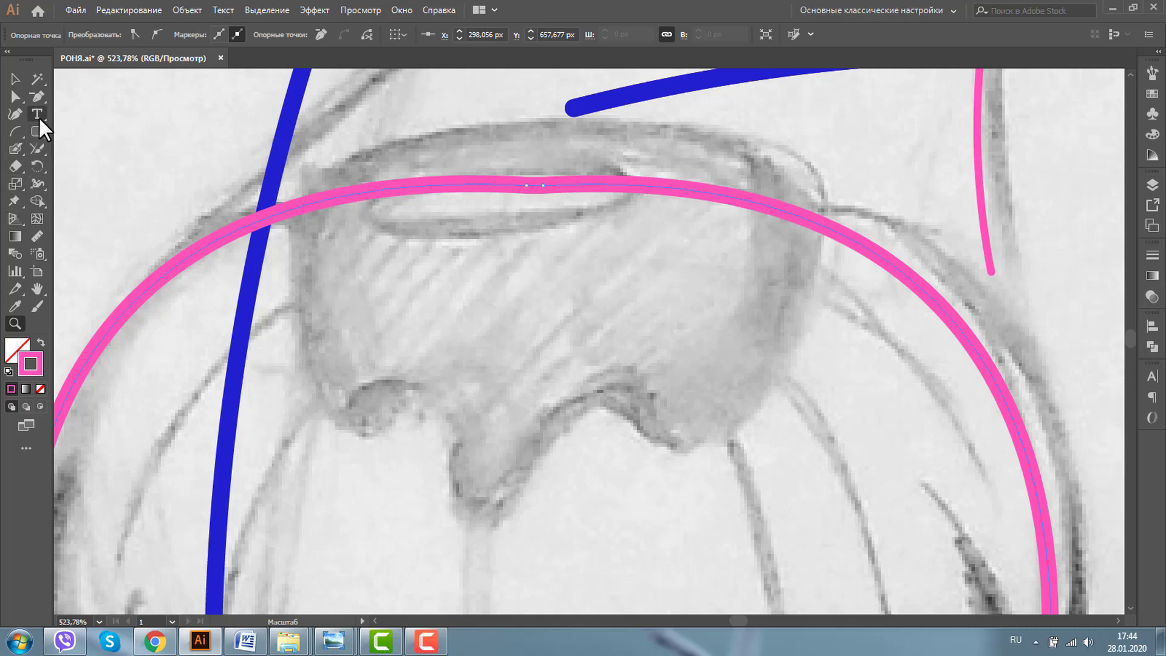
left_click(36, 96)
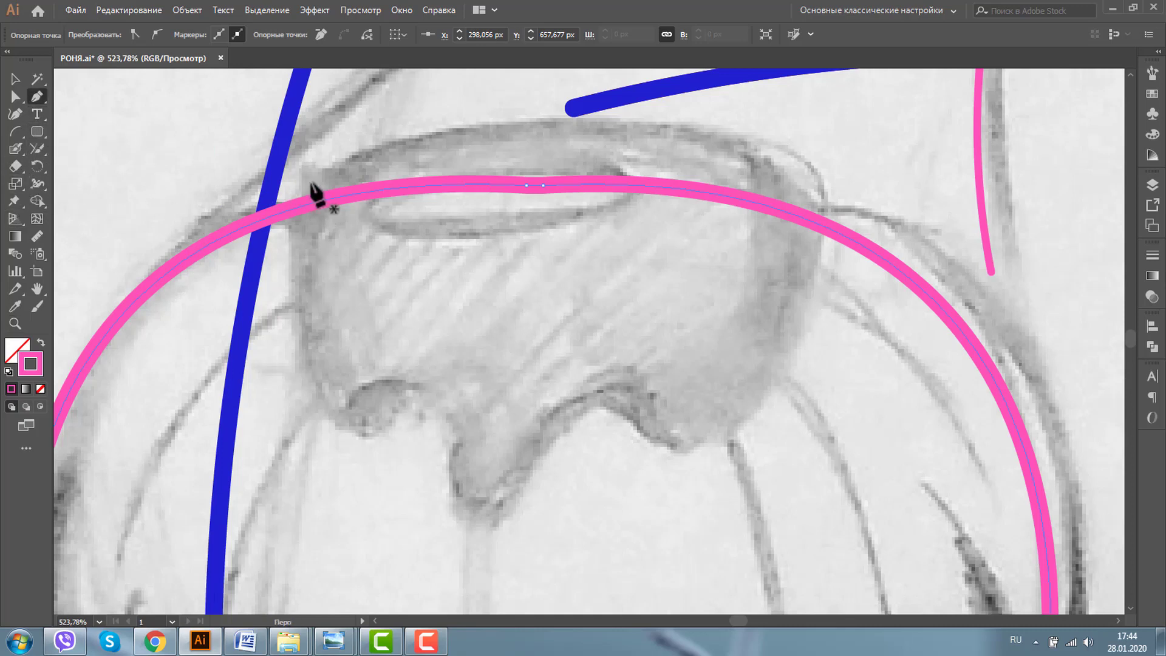
left_click_drag(270, 234, 241, 272)
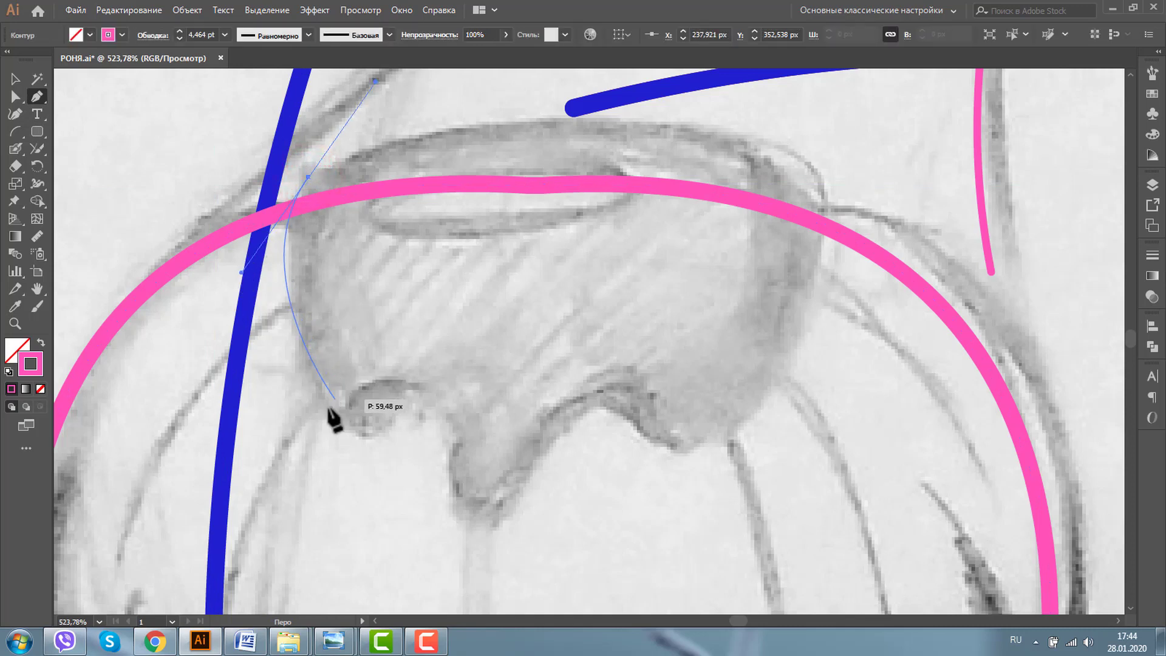
left_click(341, 423)
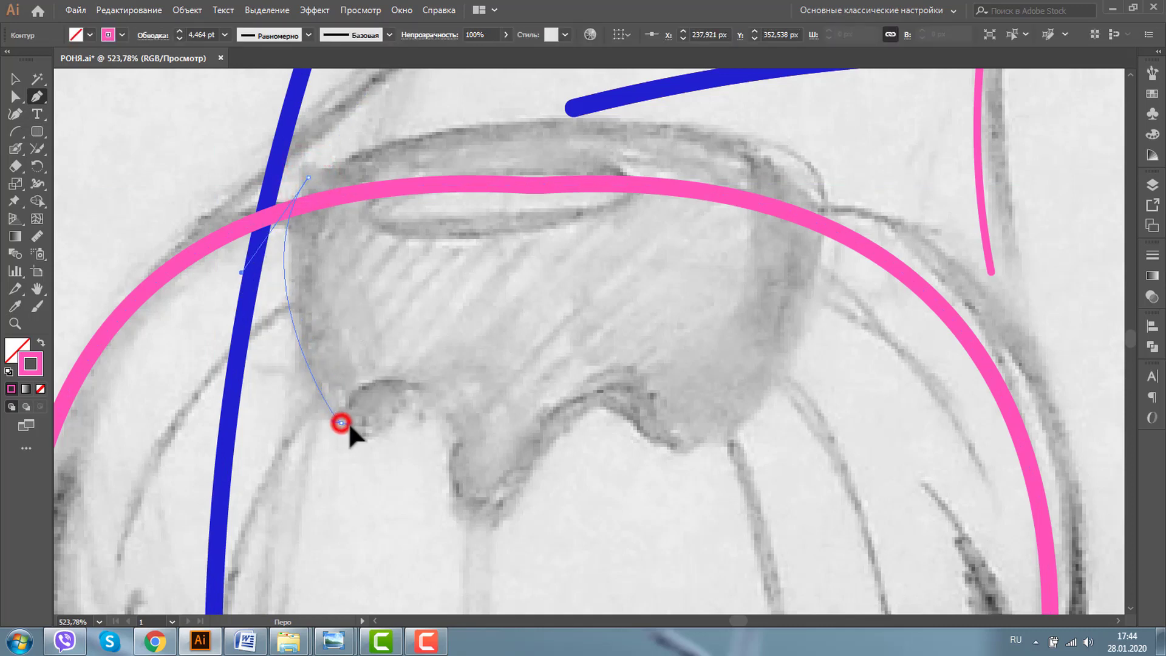
left_click_drag(387, 380, 418, 386)
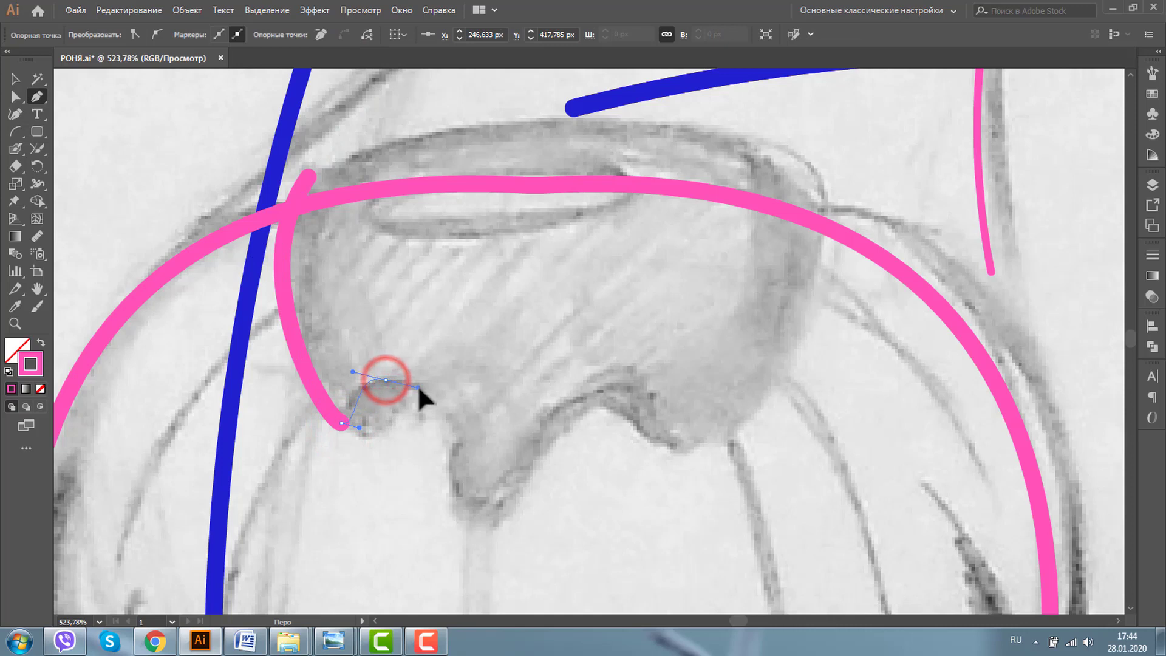
left_click_drag(476, 515, 510, 518)
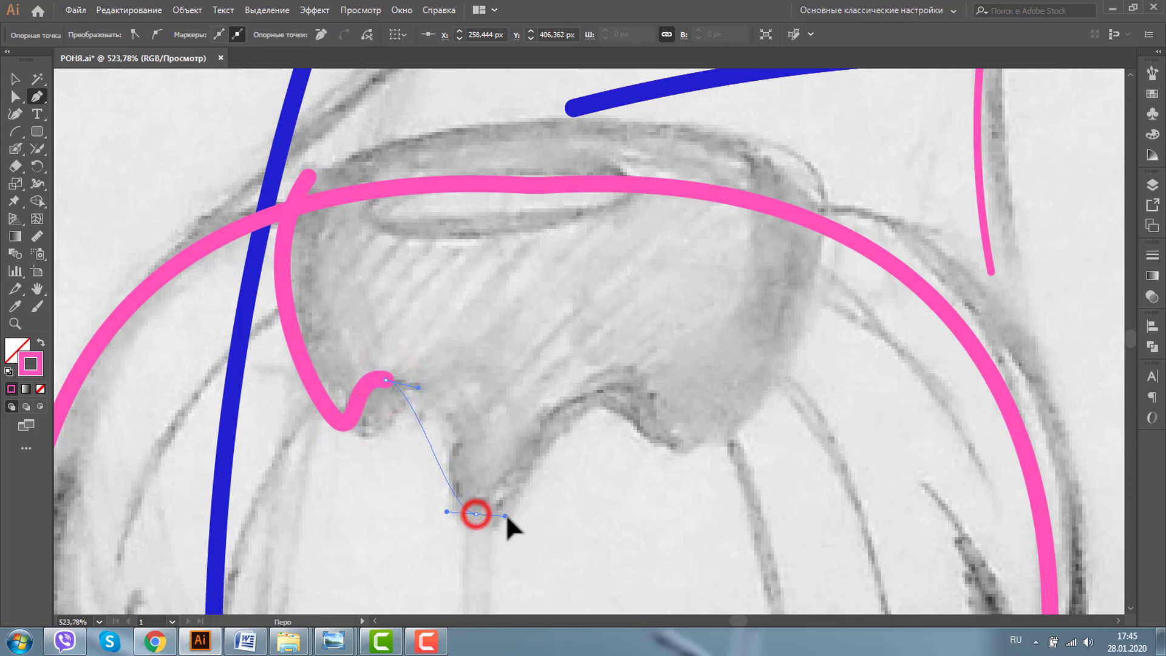
left_click_drag(605, 388, 617, 390)
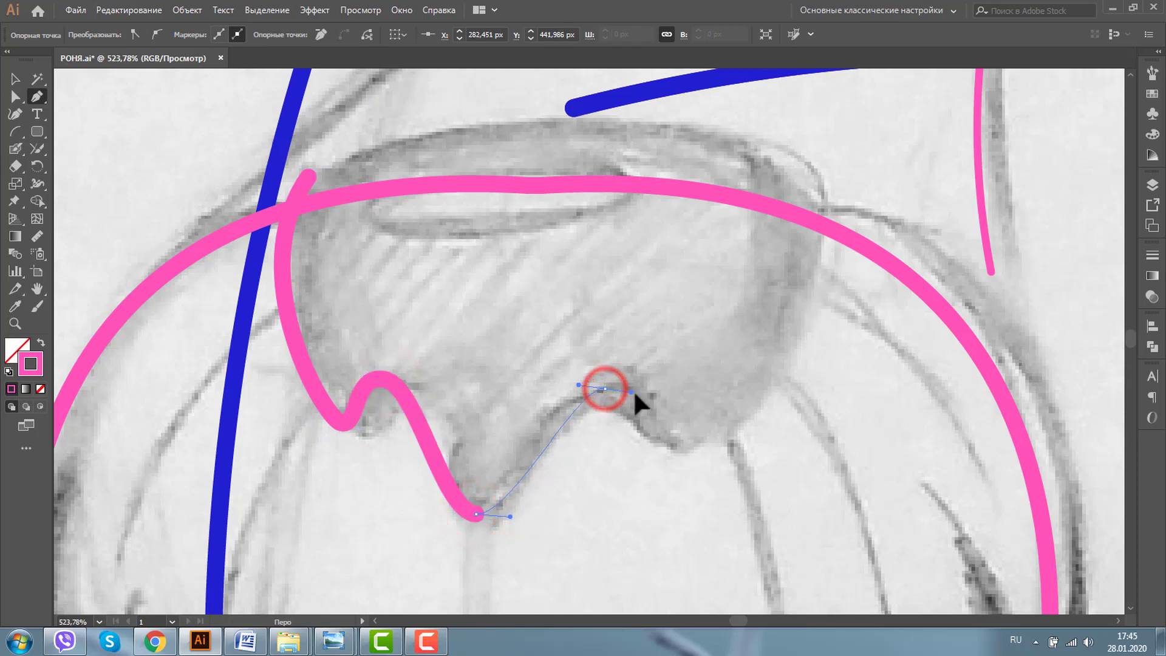
left_click_drag(679, 446, 712, 447)
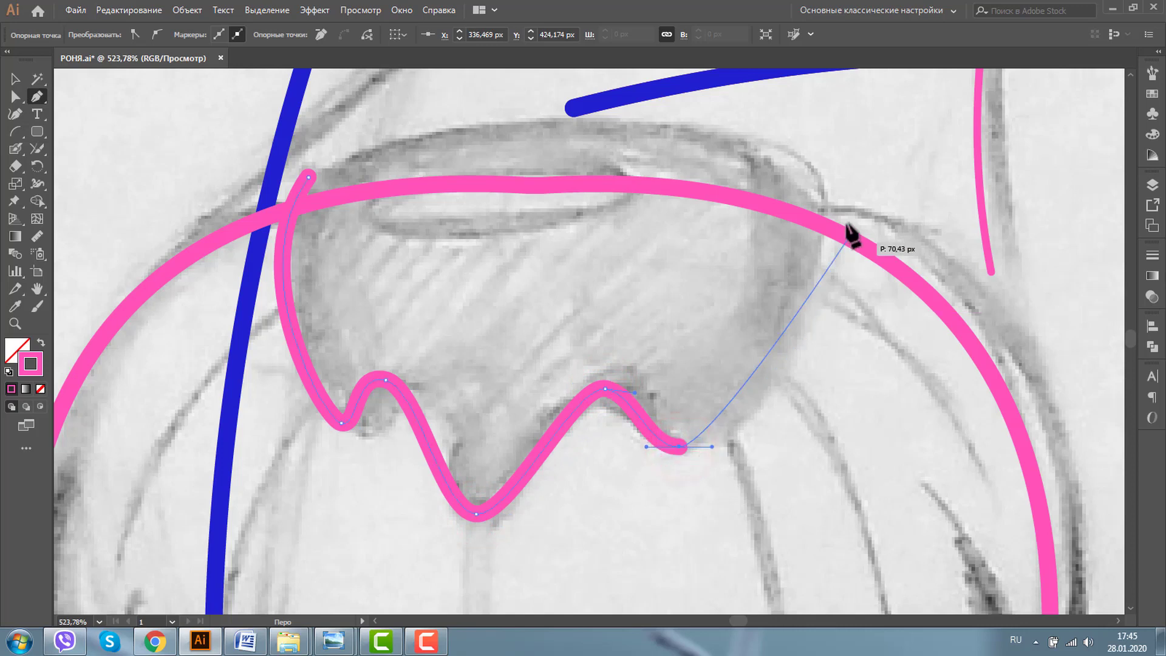
left_click_drag(827, 190, 797, 117)
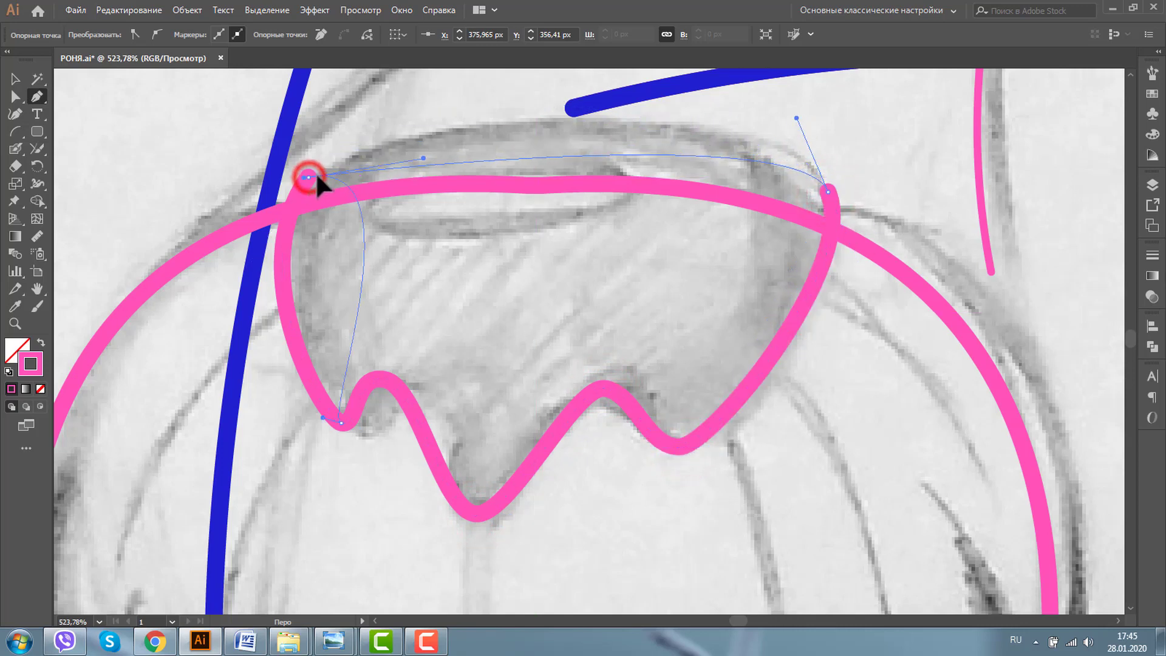
left_click_drag(309, 177, 255, 217)
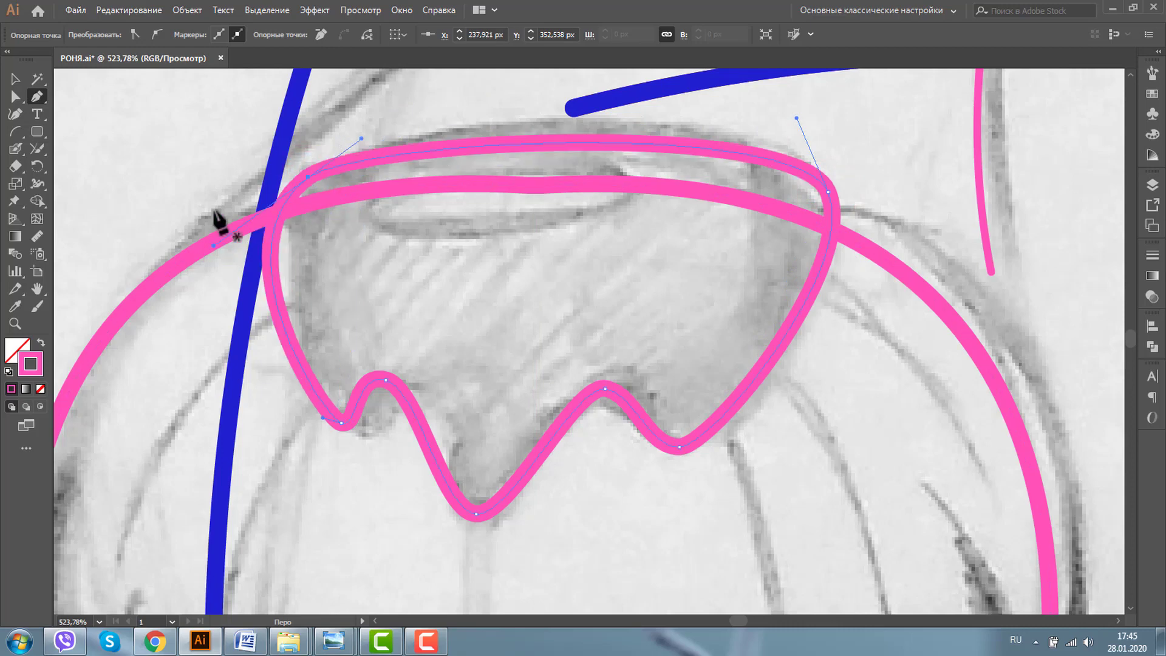
Lengthen the top-left anchor's handle to smooth the outline's top edge
key("a")
left_click(308, 177)
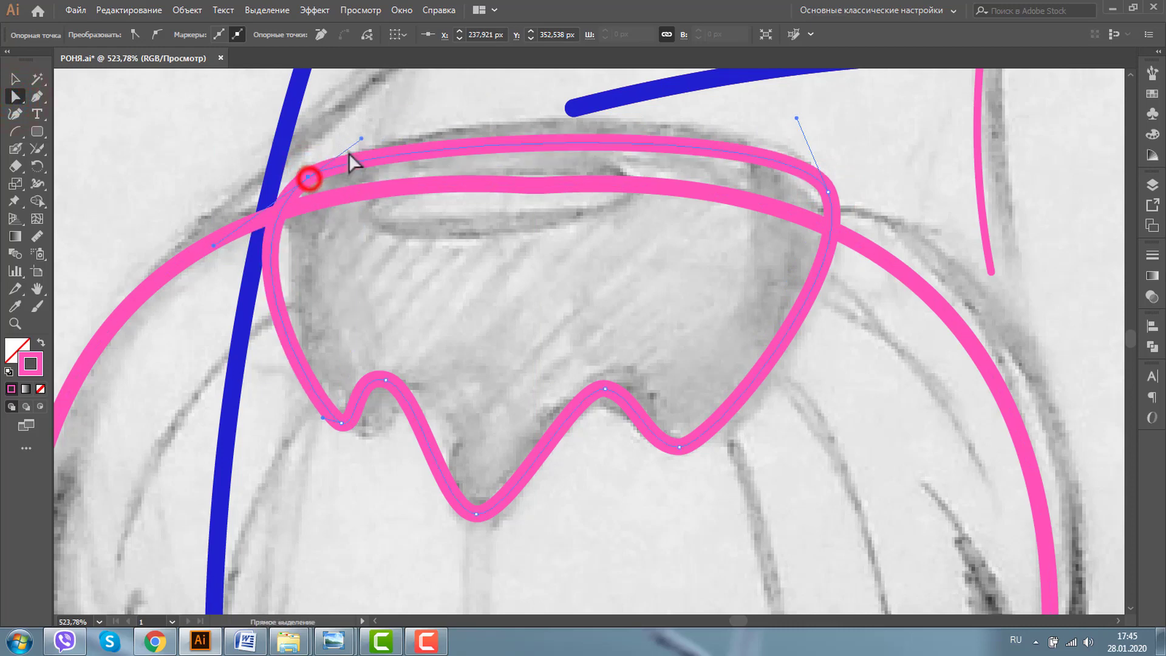
left_click_drag(361, 139, 401, 107)
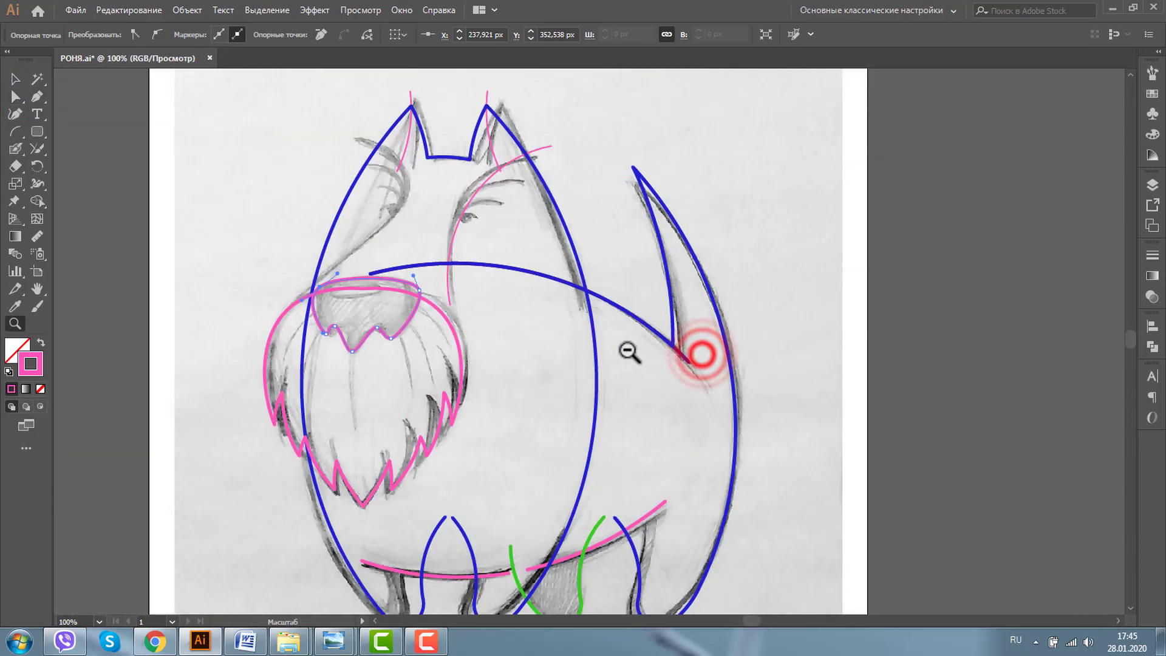
Zoom out to view the whole dog traced over the pencil sketch
left_click(620, 351, "alt")
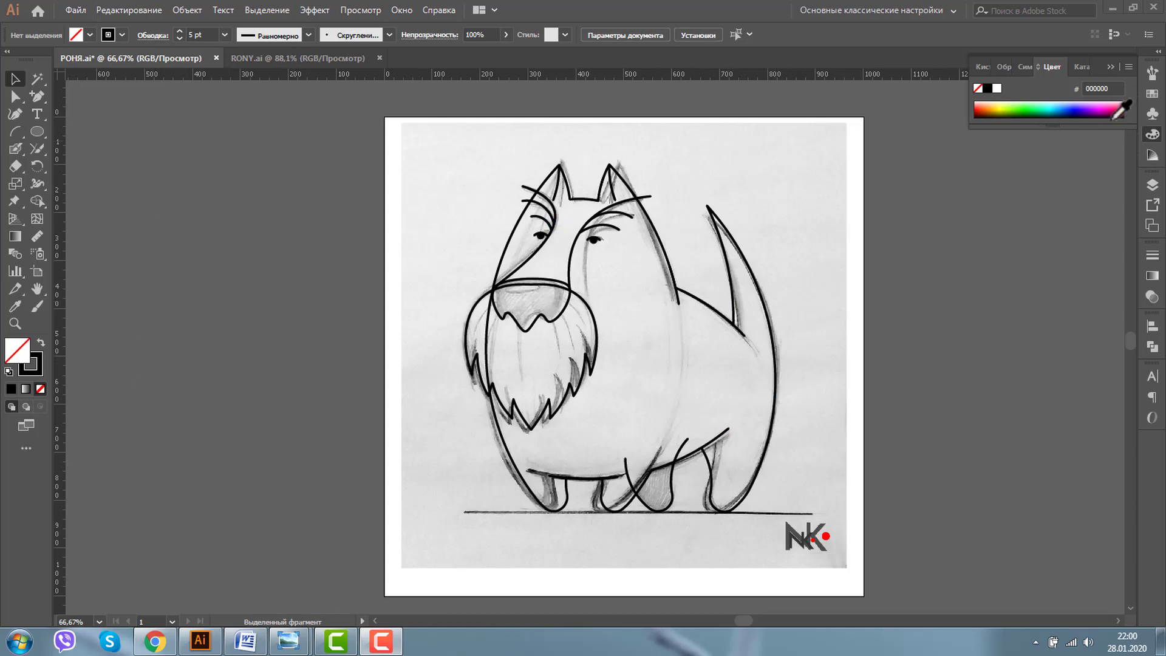
Unlock the pencil sketch image layer and drag the sketch left off the artboard
left_click(1153, 186)
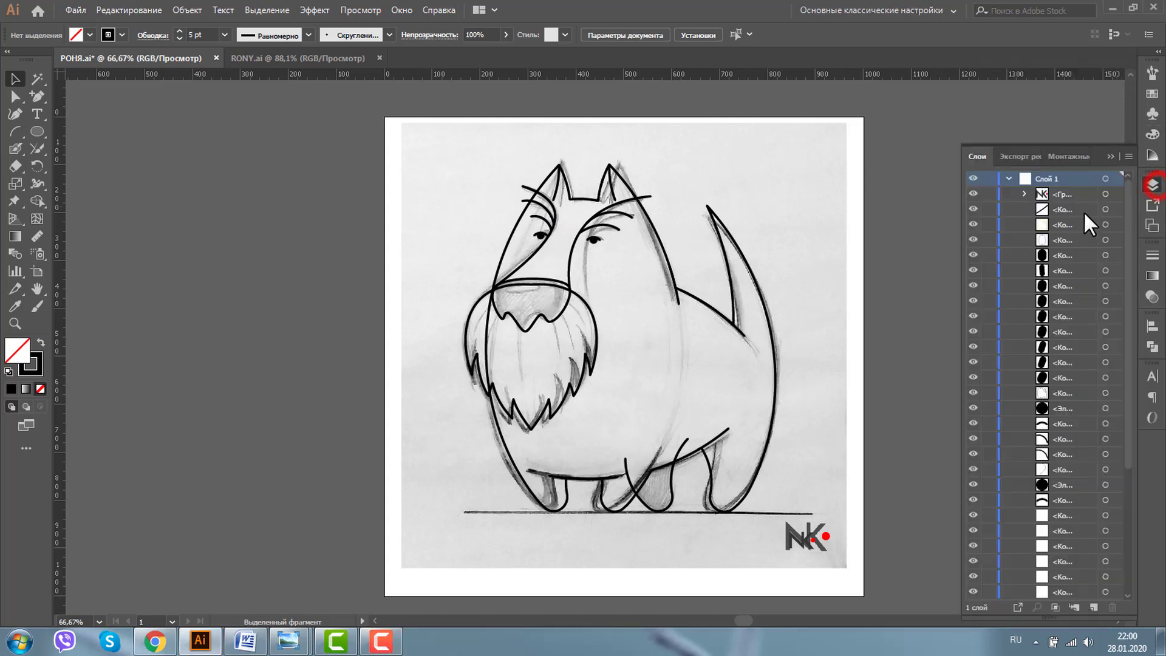
left_click_drag(1130, 377, 1137, 549)
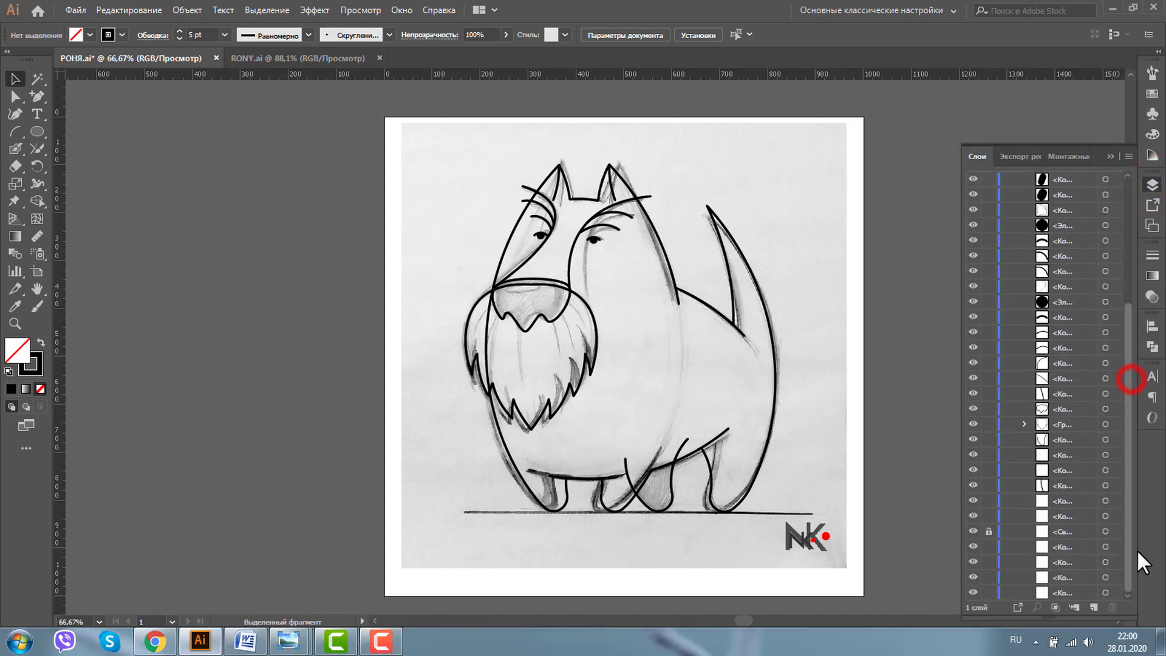
left_click(987, 532)
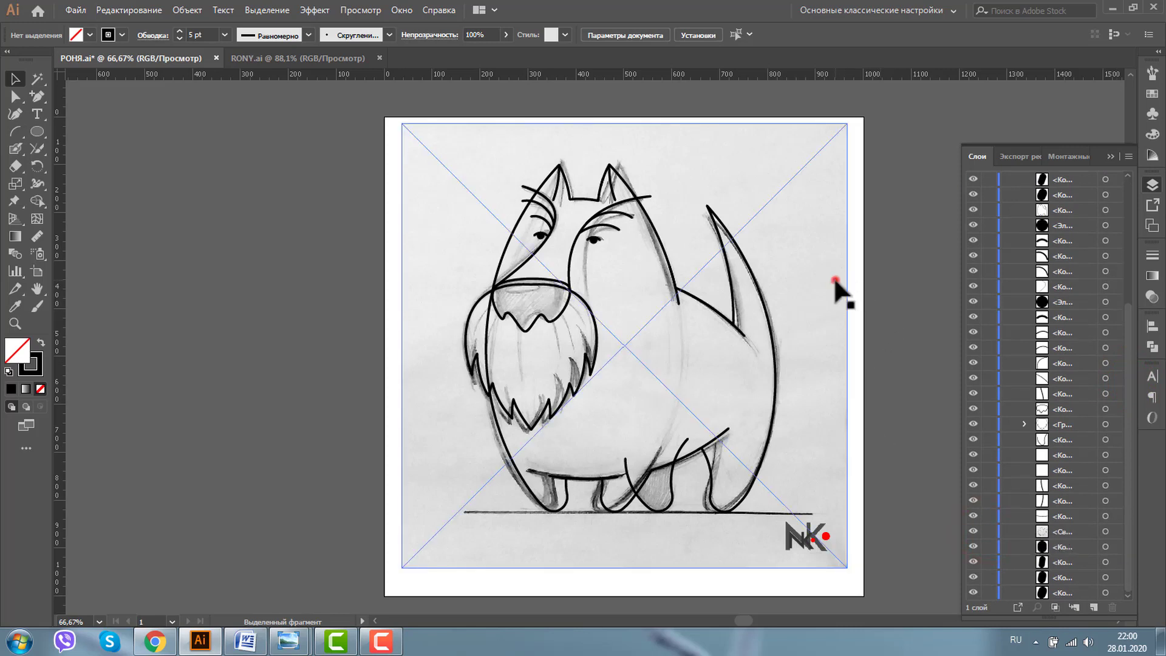
mouse_move(836, 281)
left_mouse_down()
mouse_move(382, 276)
mouse_move(378, 262)
left_mouse_up()
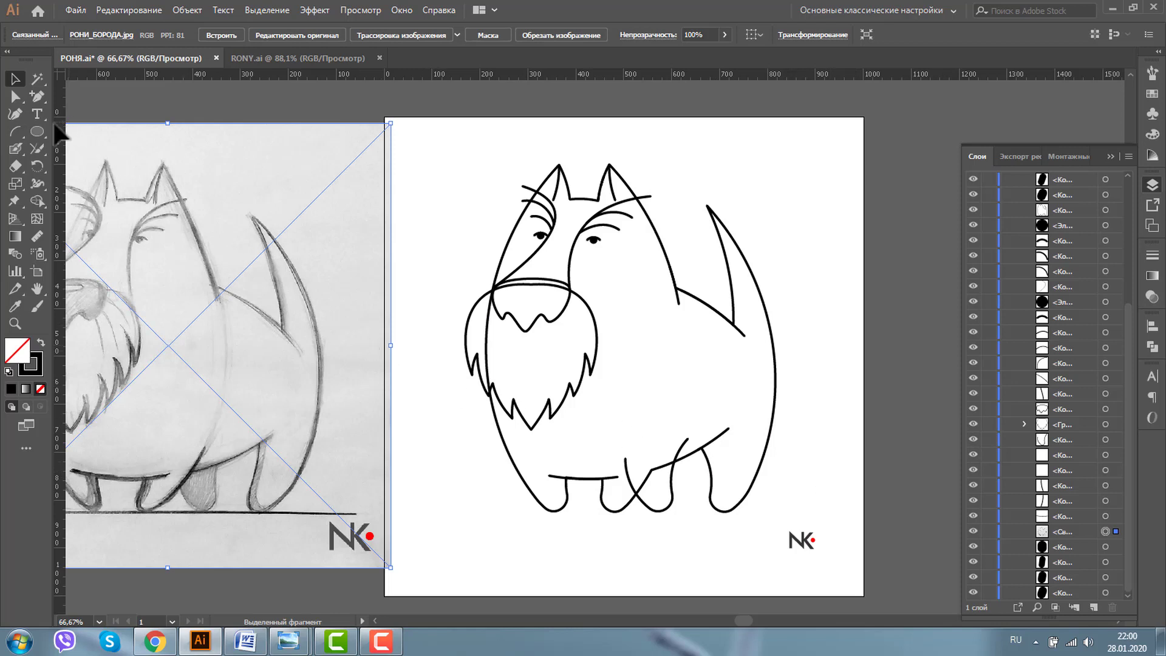
Draw a horizontal ground line beneath the dog's feet with the Line Segment tool
left_click(16, 128)
left_click_drag(15, 127, 85, 128)
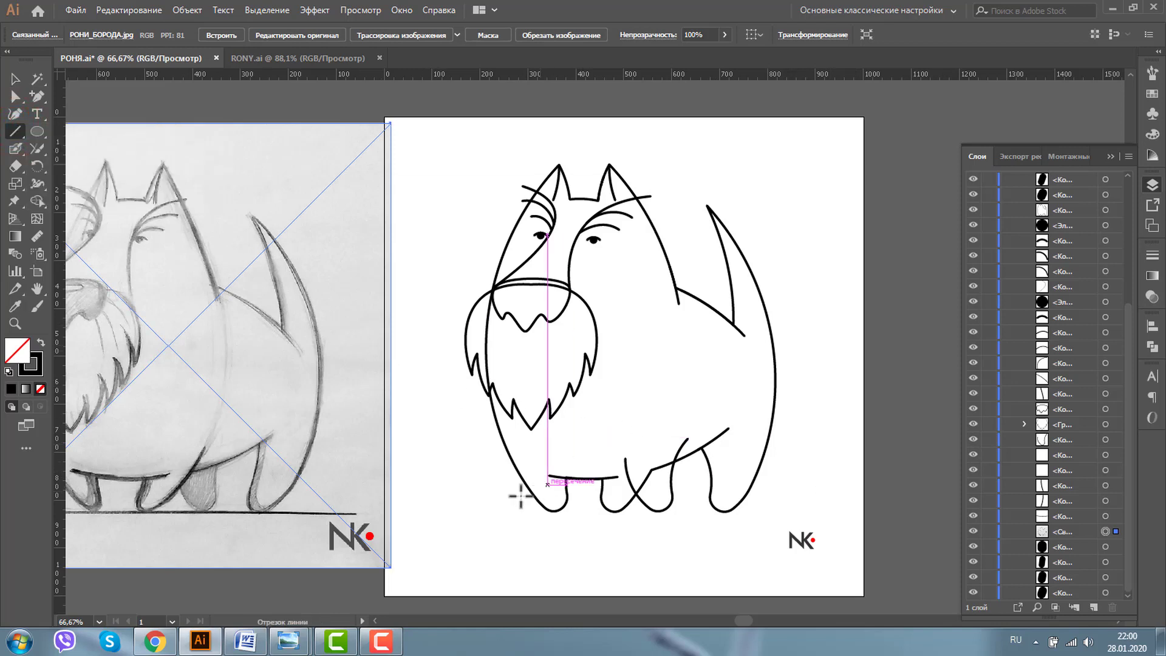
left_click_drag(425, 510, 815, 510)
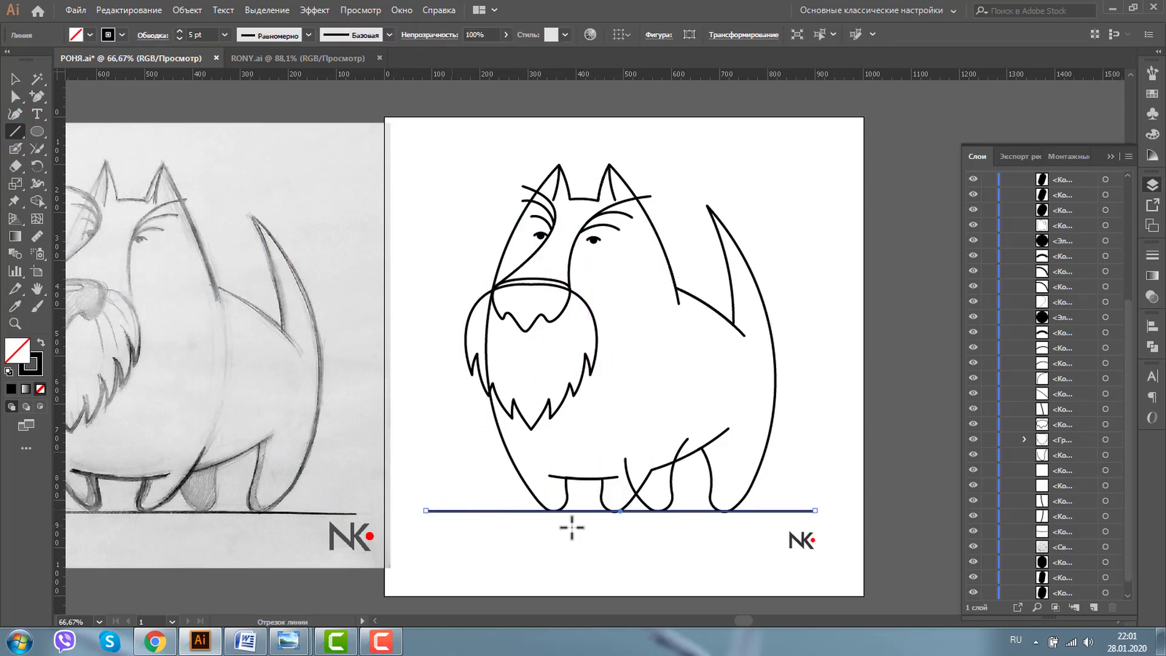
Raise the ground line's stroke weight to 10 pt and zoom in on it
left_click(1153, 256)
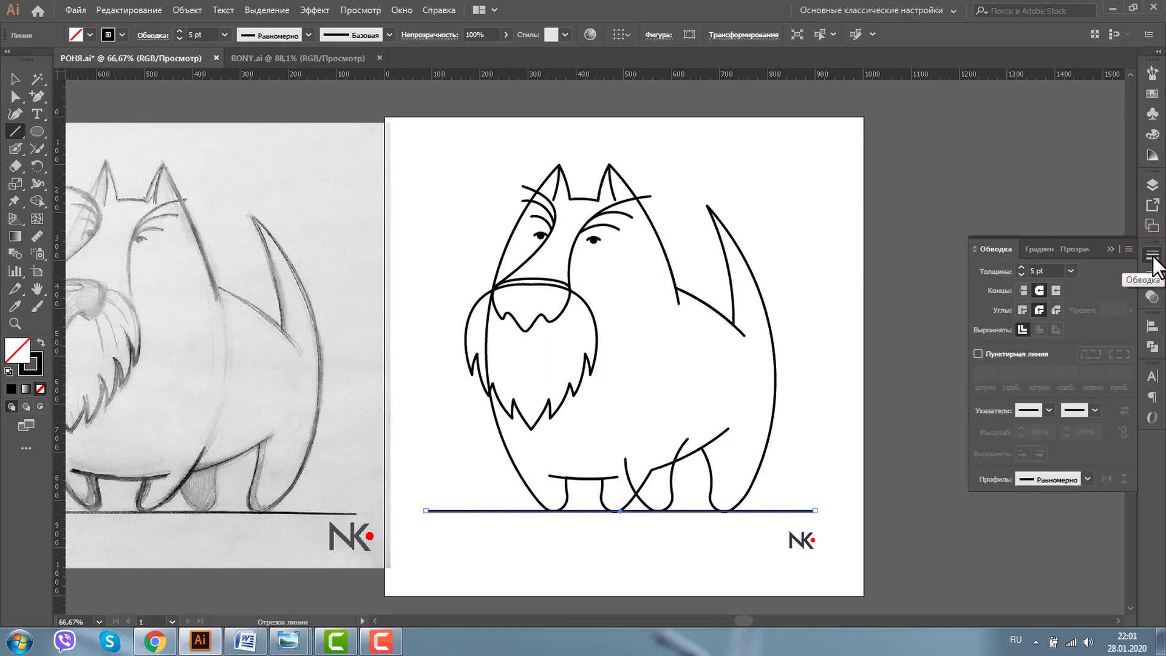
left_click(1018, 265)
left_click(1018, 265)
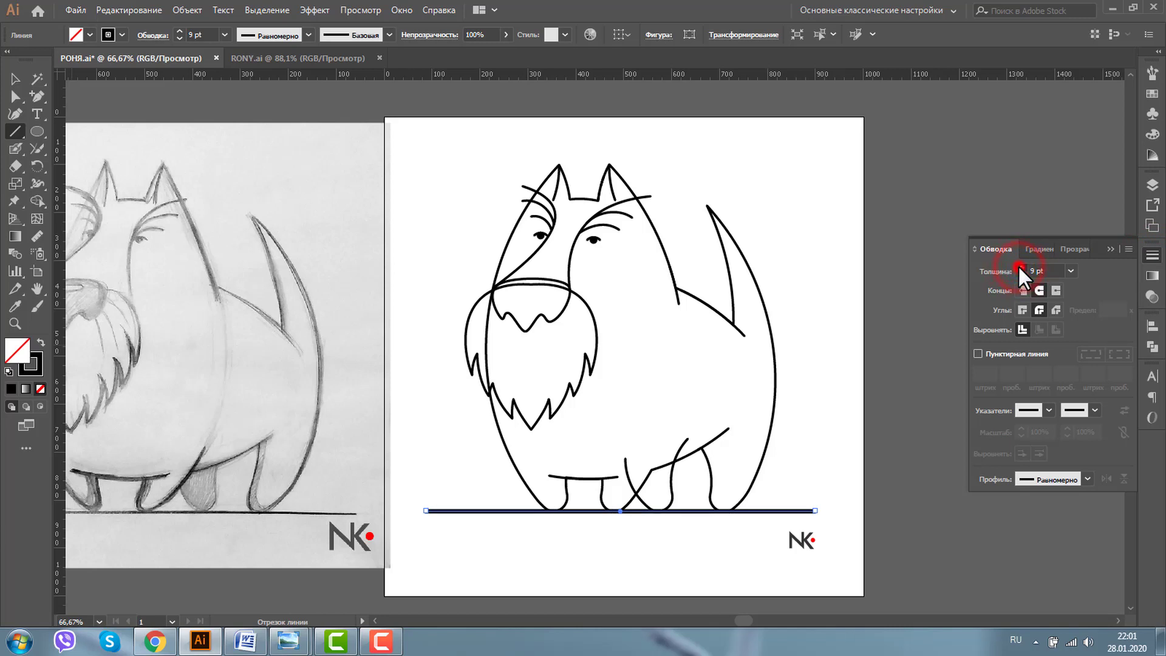
left_click(1017, 265)
left_click(13, 323)
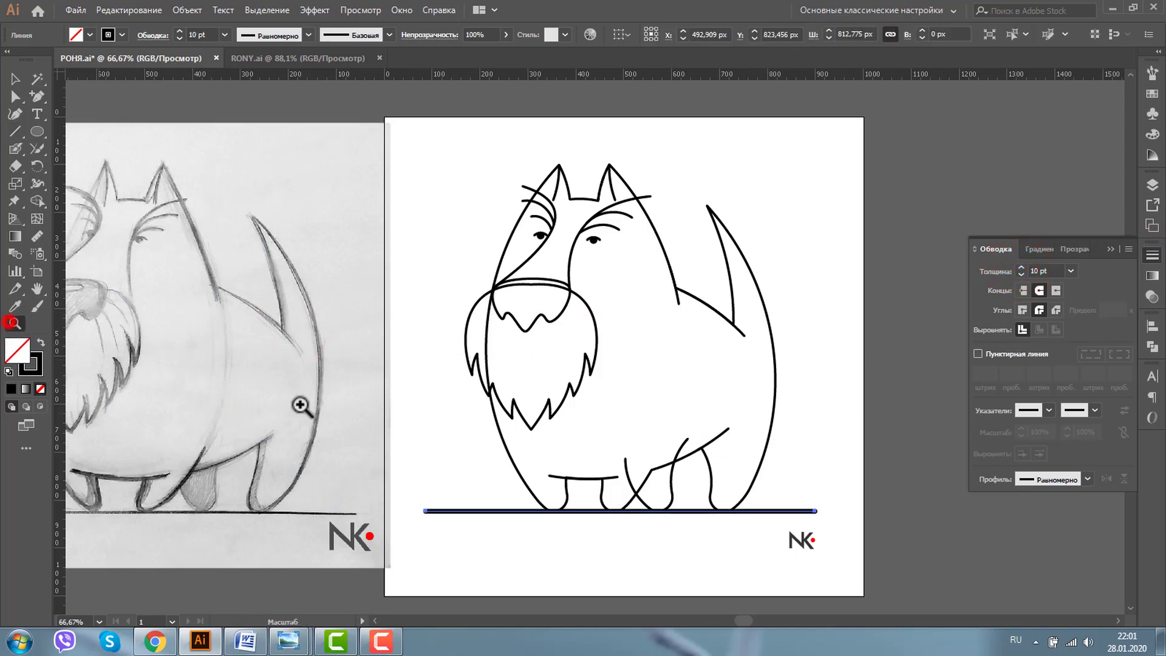
left_click_drag(516, 493, 626, 555)
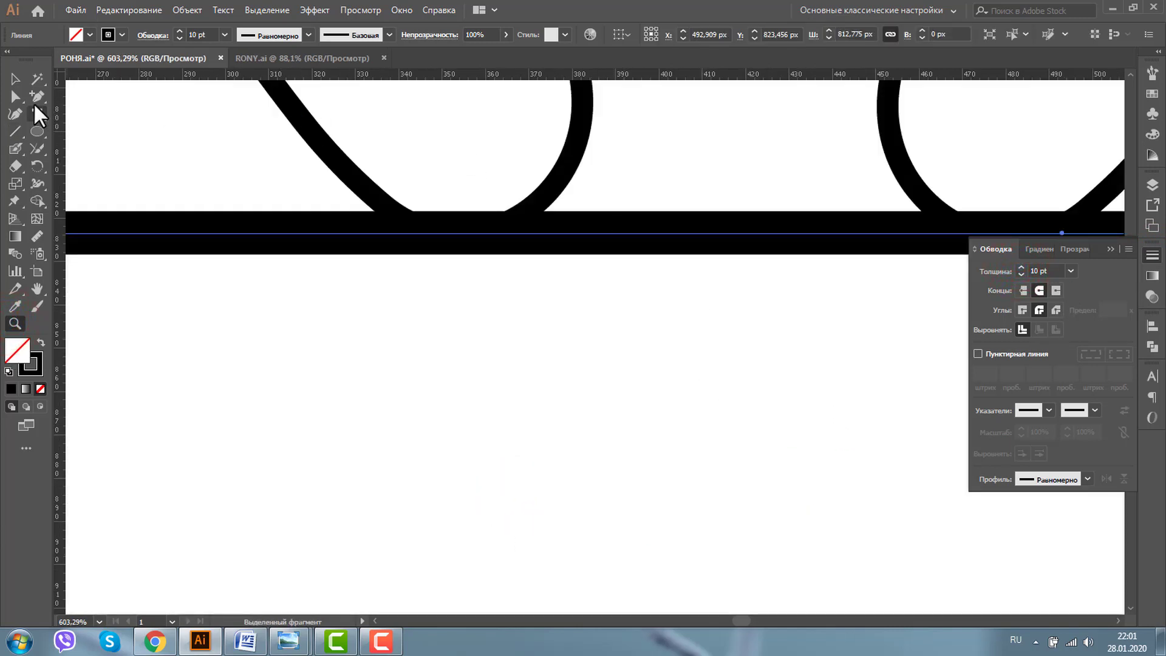
Lower the ground line slightly so it touches the bottoms of the feet
left_click(15, 78)
left_click(554, 232)
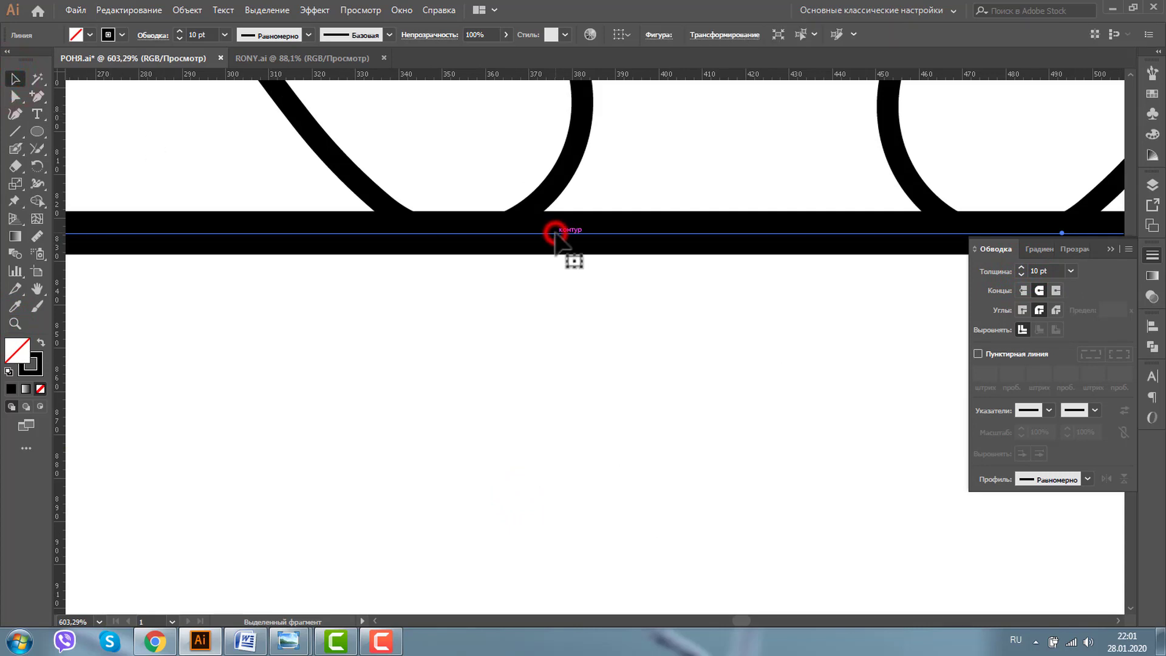
left_click_drag(554, 233, 553, 246)
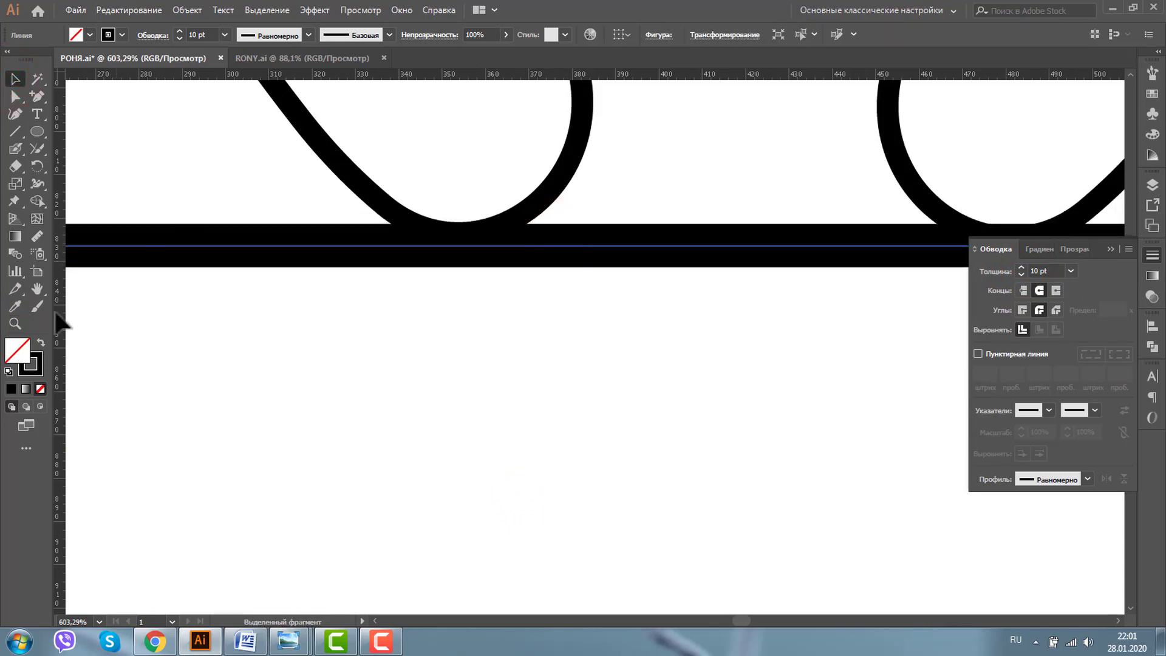
Zoom back out to the whole artboard and bring up the RONY.ai document
left_click(15, 323)
left_click(724, 298, "alt")
left_click(731, 278, "alt")
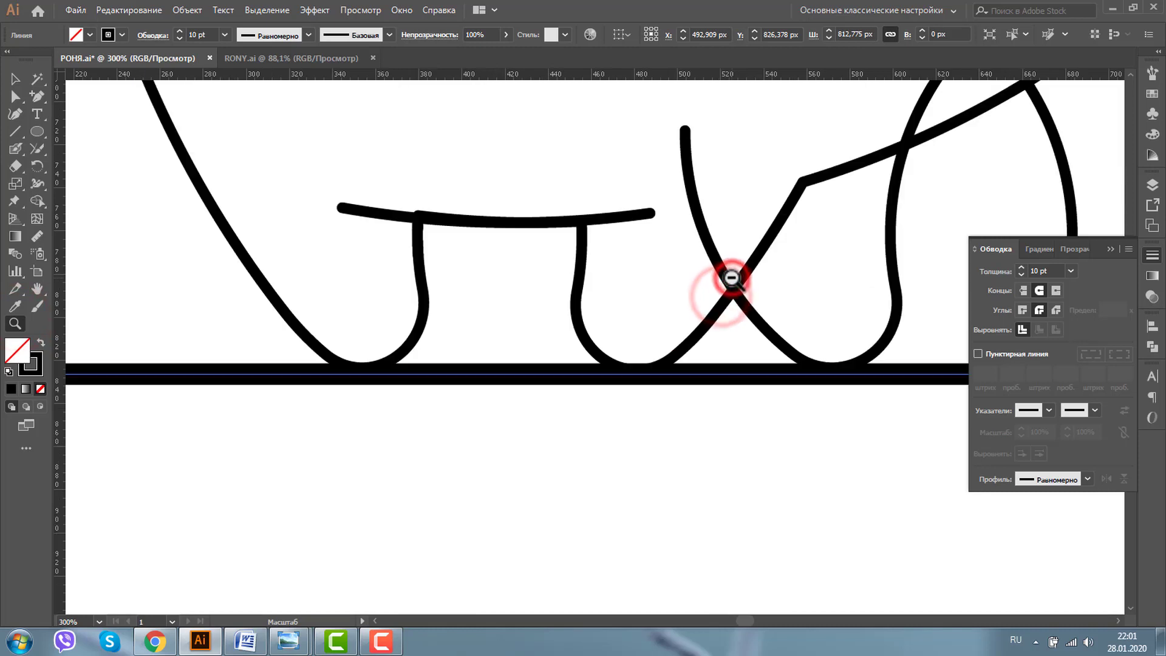
left_click(732, 278, "alt")
left_click(732, 278, "alt")
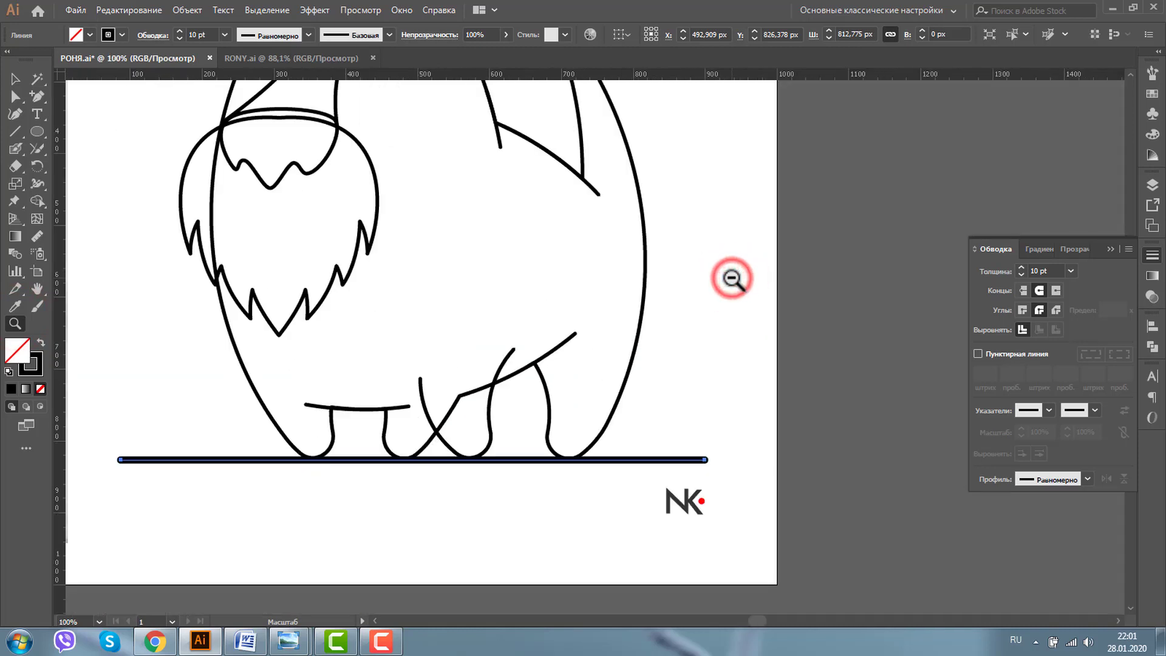
left_click(368, 180, "alt")
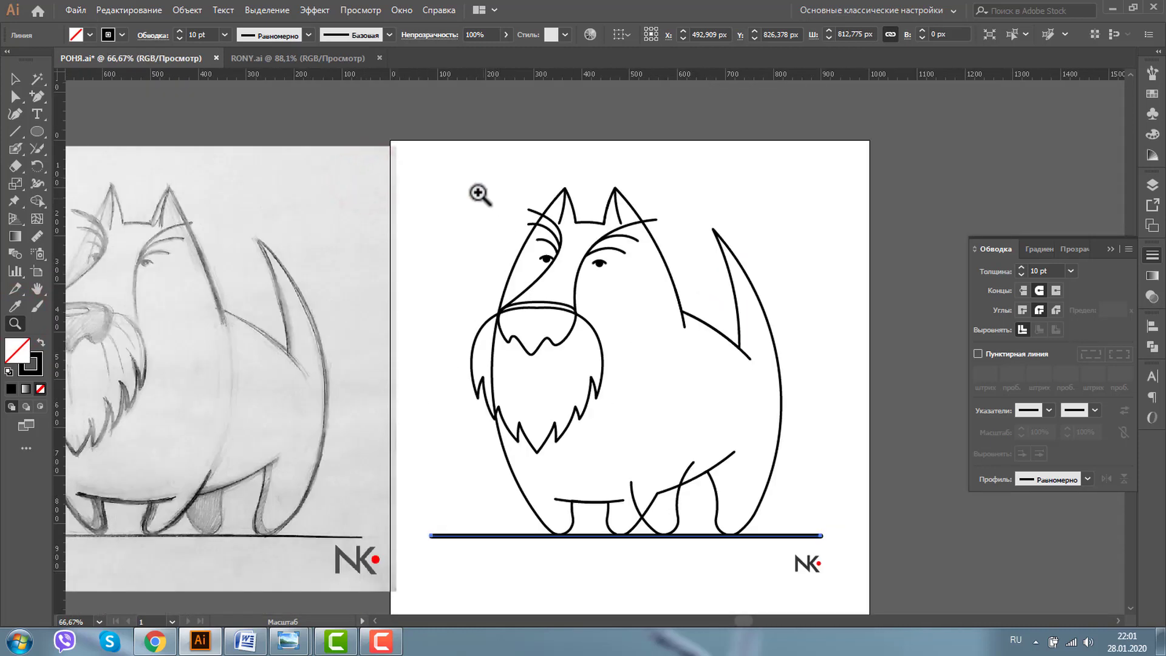
left_click(287, 57)
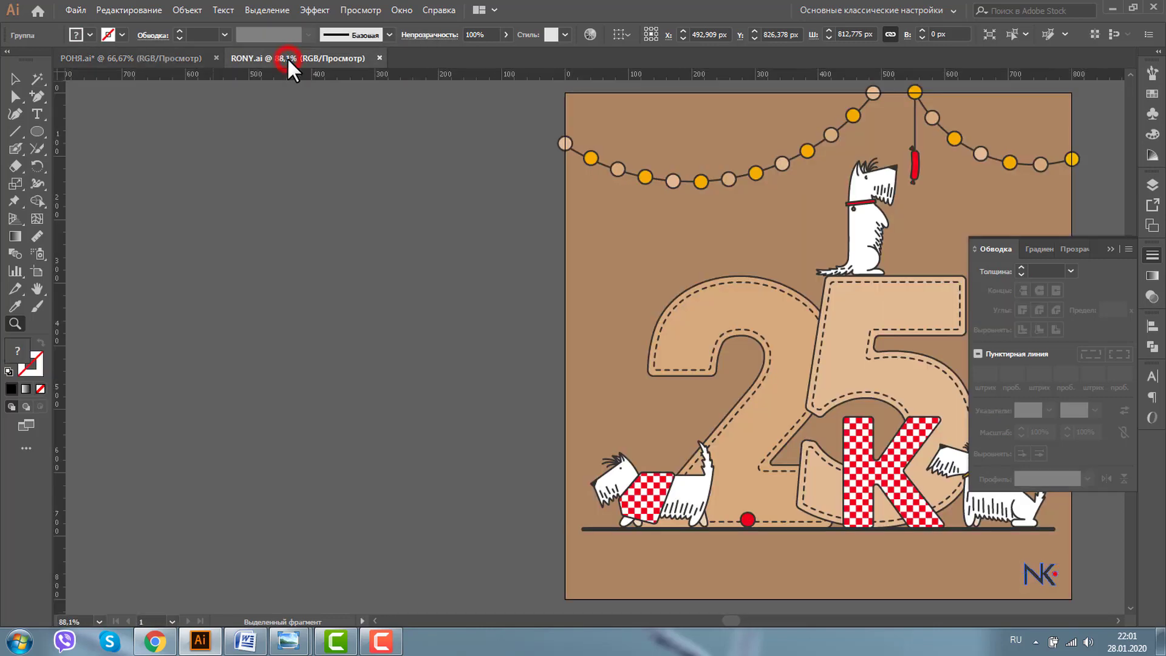
Close the Stroke panel and return to the РОНЯ.ai dog drawing document
left_click(1111, 249)
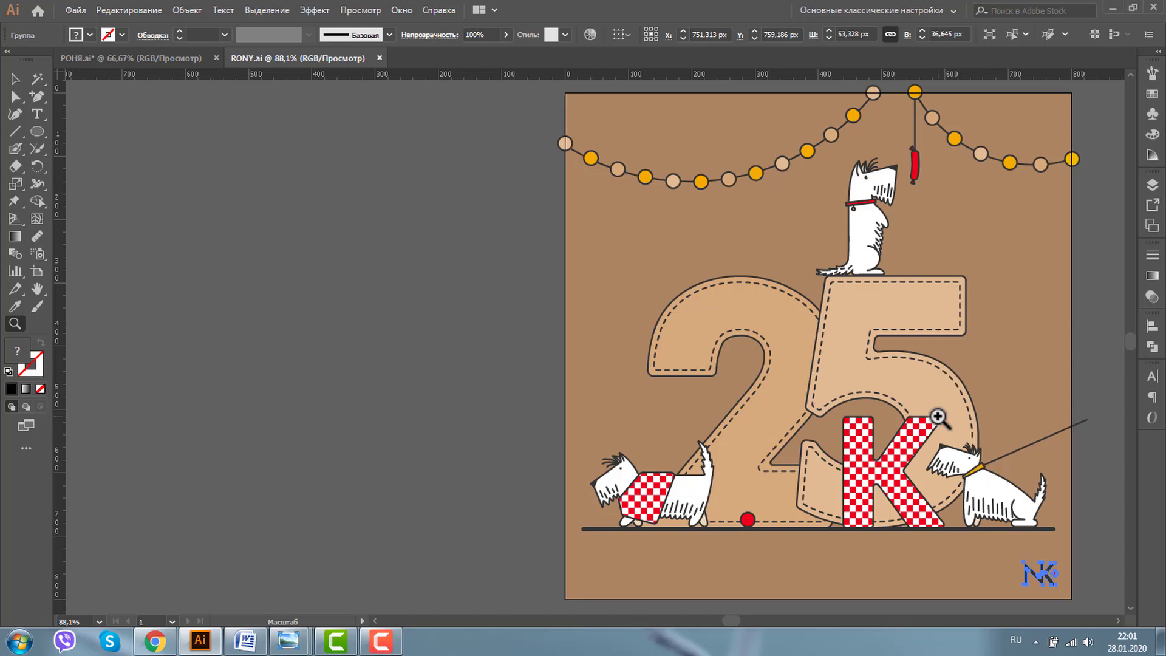
left_click(191, 58)
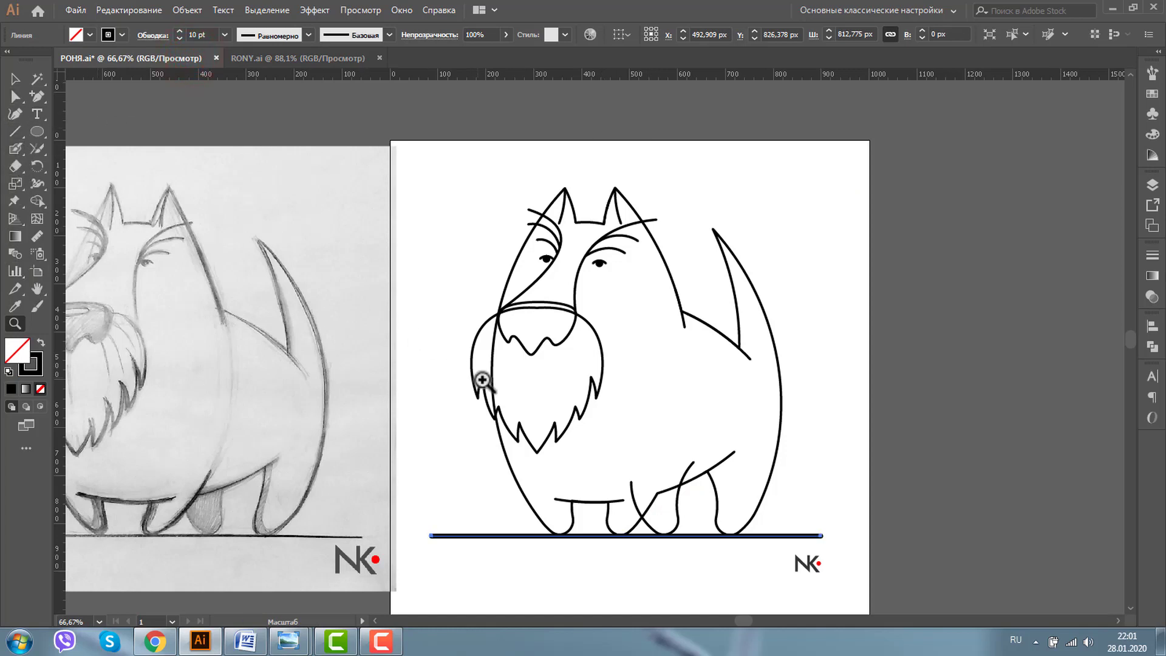
Draw a 1000×1000 px rectangle covering the artboard with no stroke
key("m")
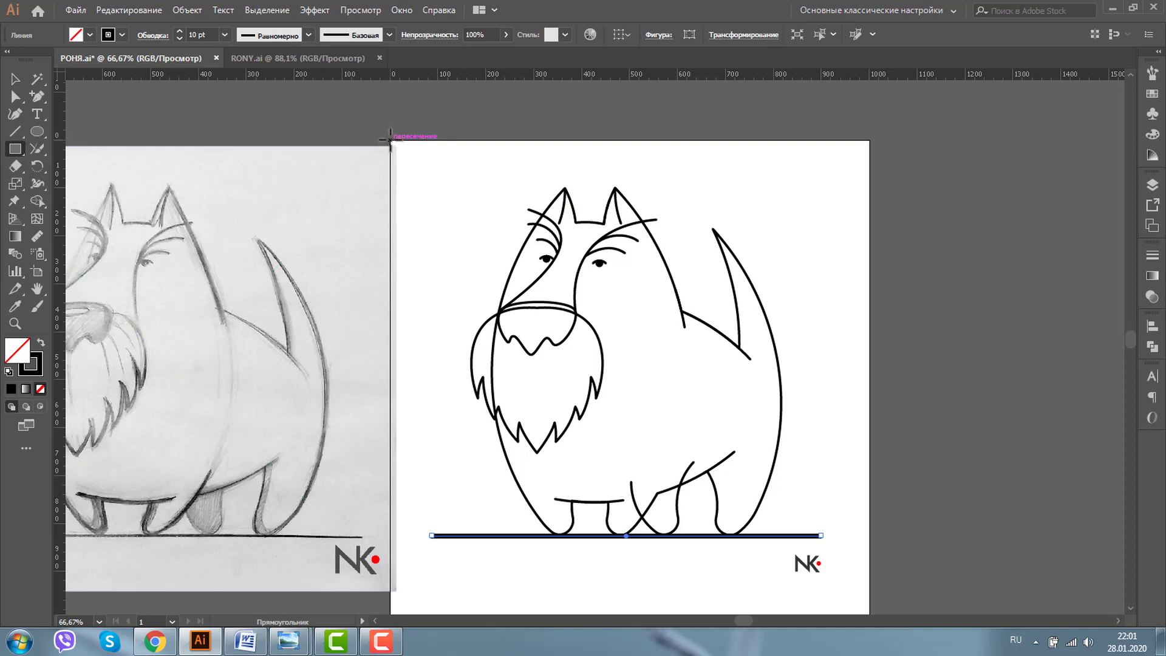
mouse_move(390, 140)
left_mouse_down()
mouse_move(847, 610)
mouse_move(869, 505)
left_mouse_up()
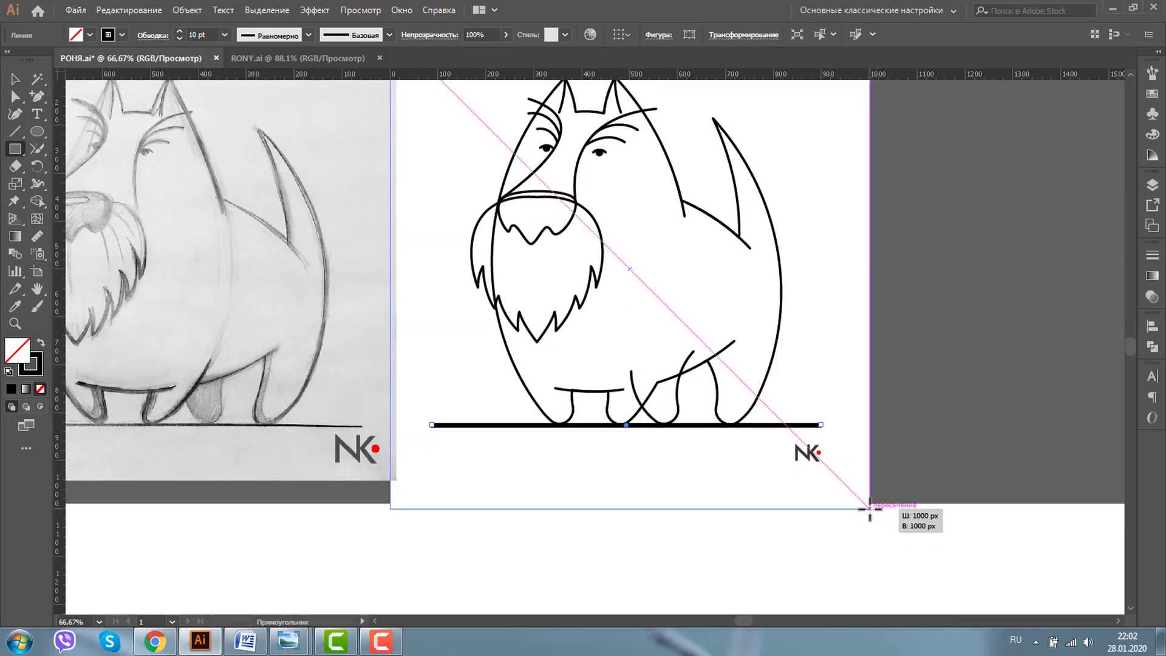
left_click_drag(870, 506, 870, 506)
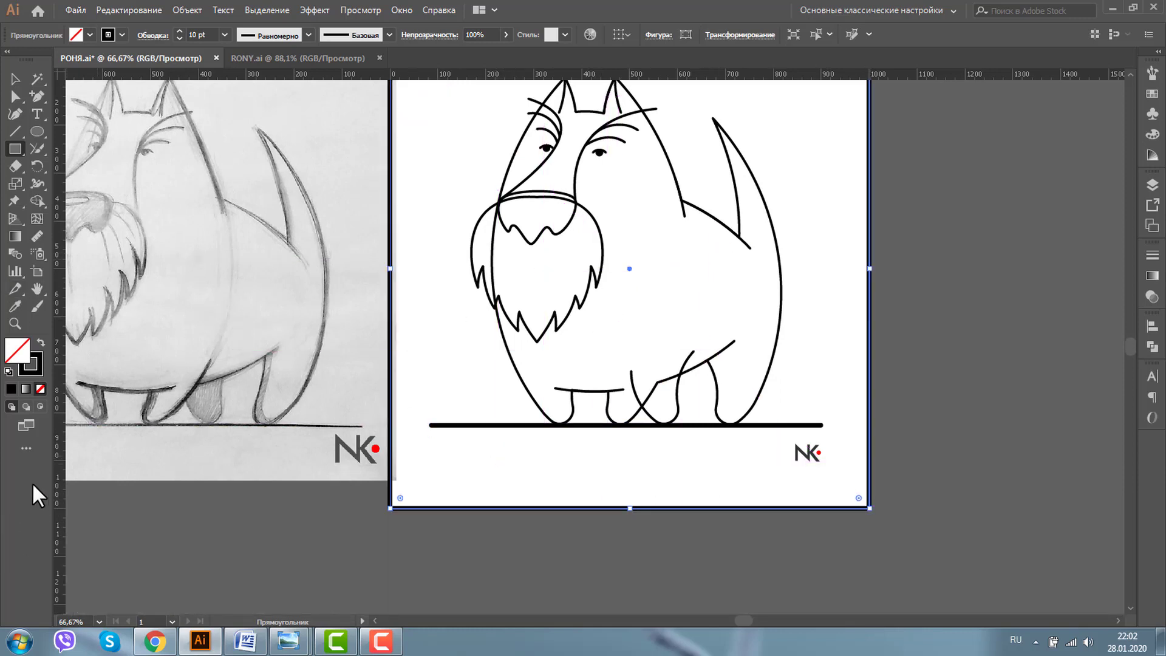
left_click(29, 366)
left_click(39, 387)
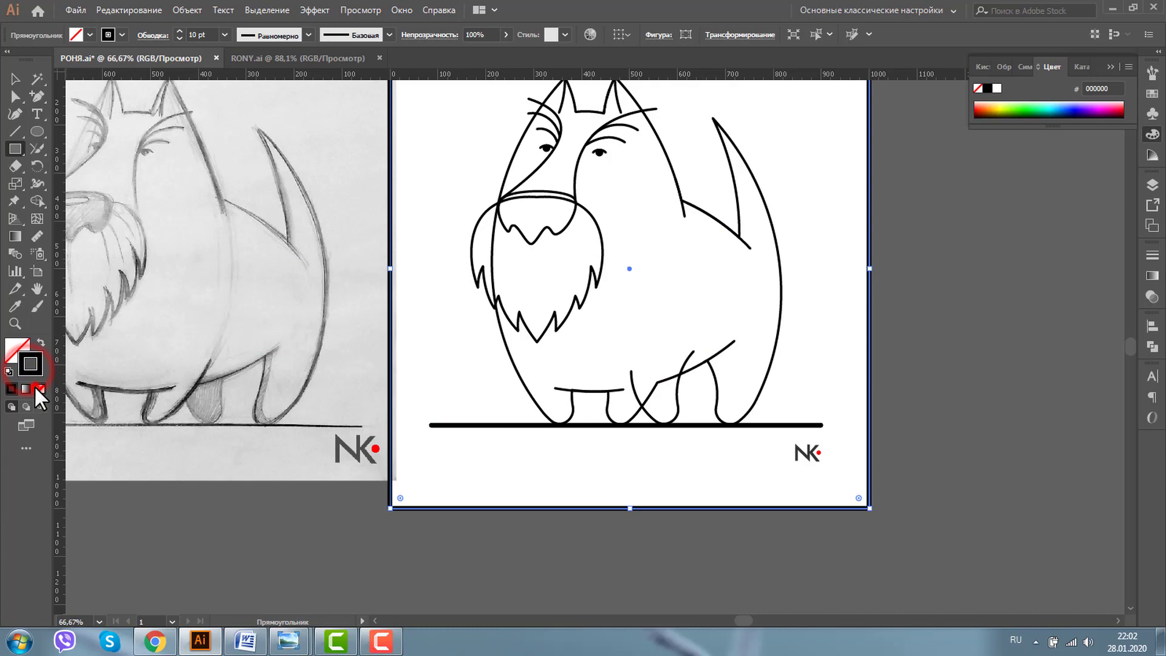
Fill the rectangle with dark brown 514738 using the Color Picker
double_click(16, 351)
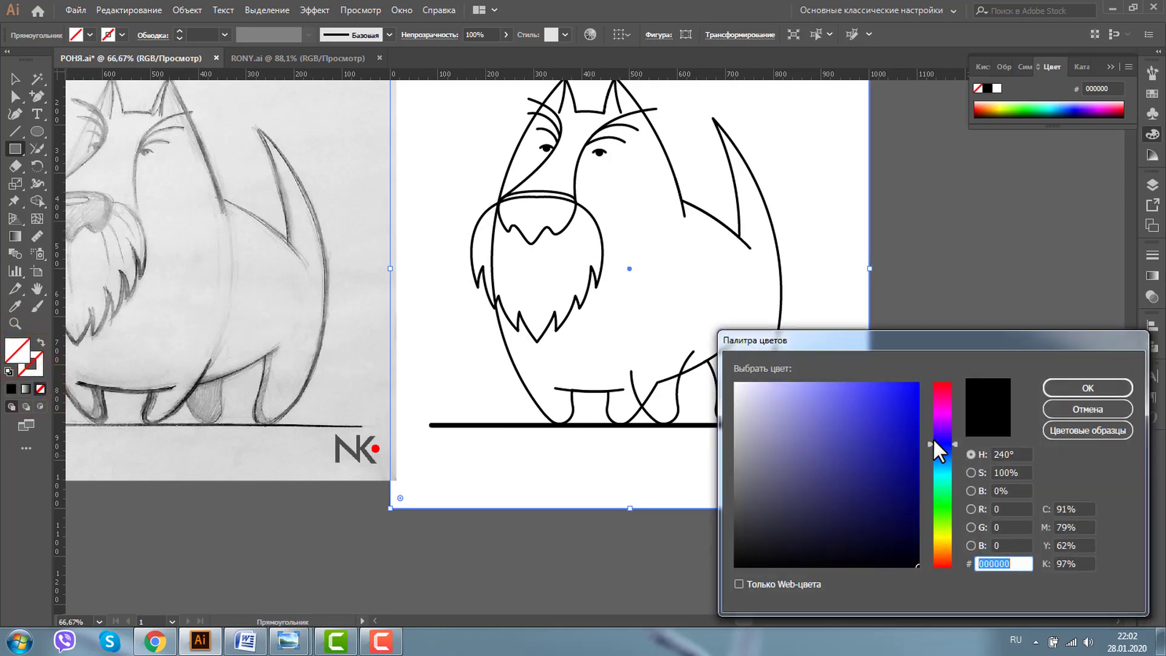
left_click_drag(953, 444, 954, 549)
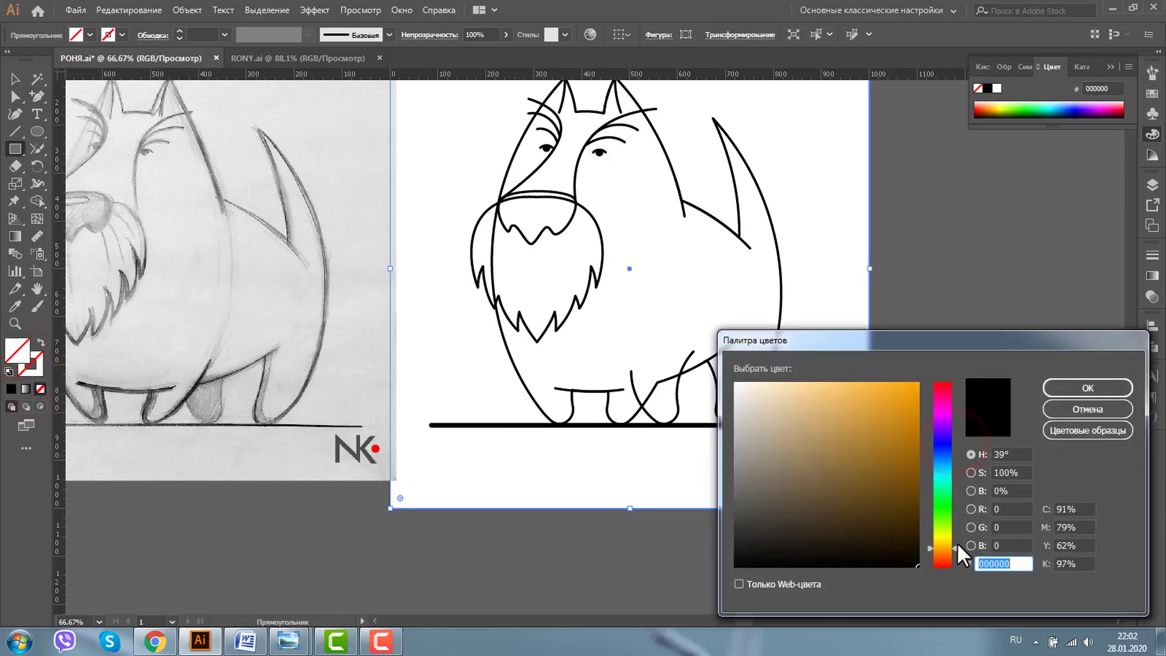
left_click(846, 471)
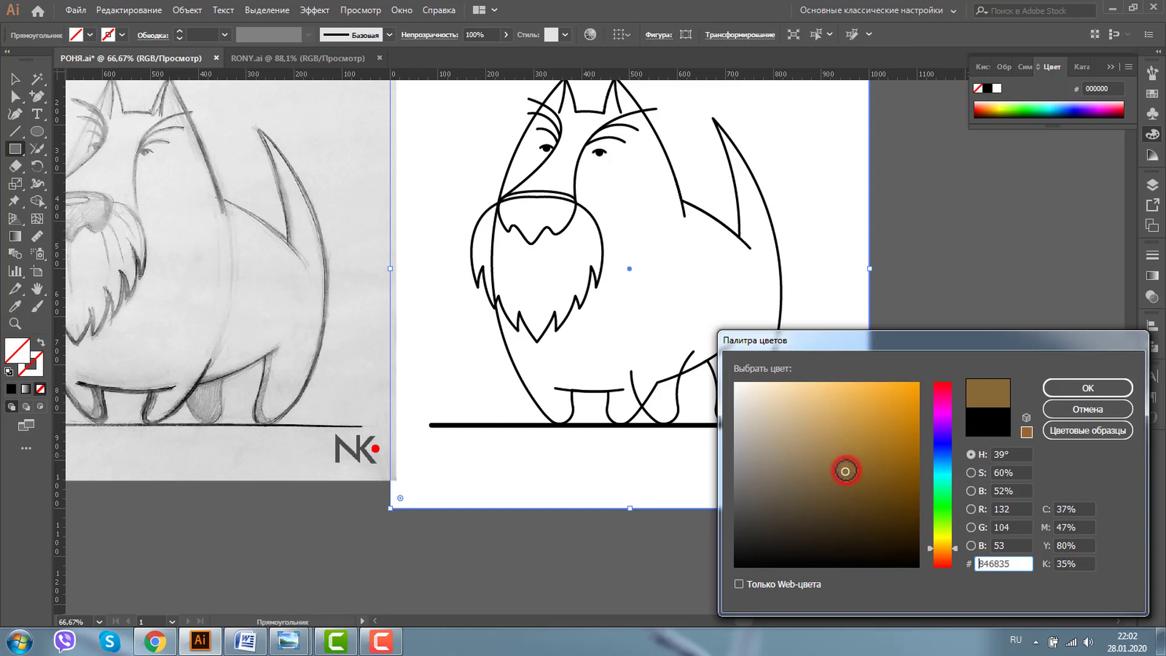
left_click(952, 543)
left_click_drag(954, 545, 954, 550)
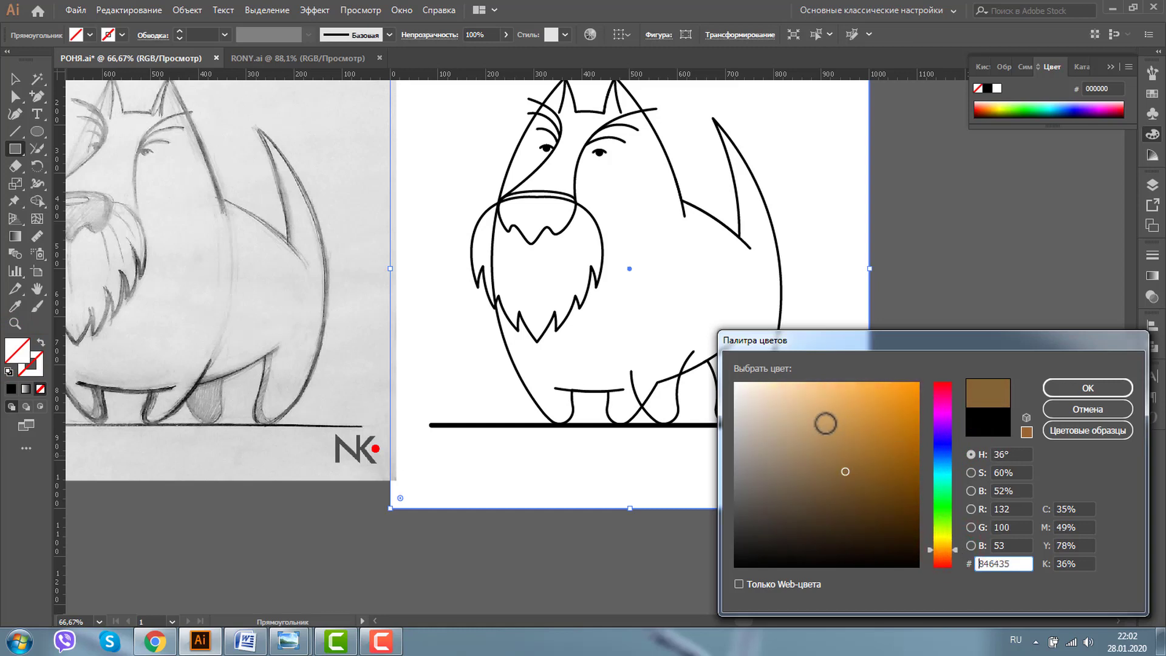
left_click(824, 427)
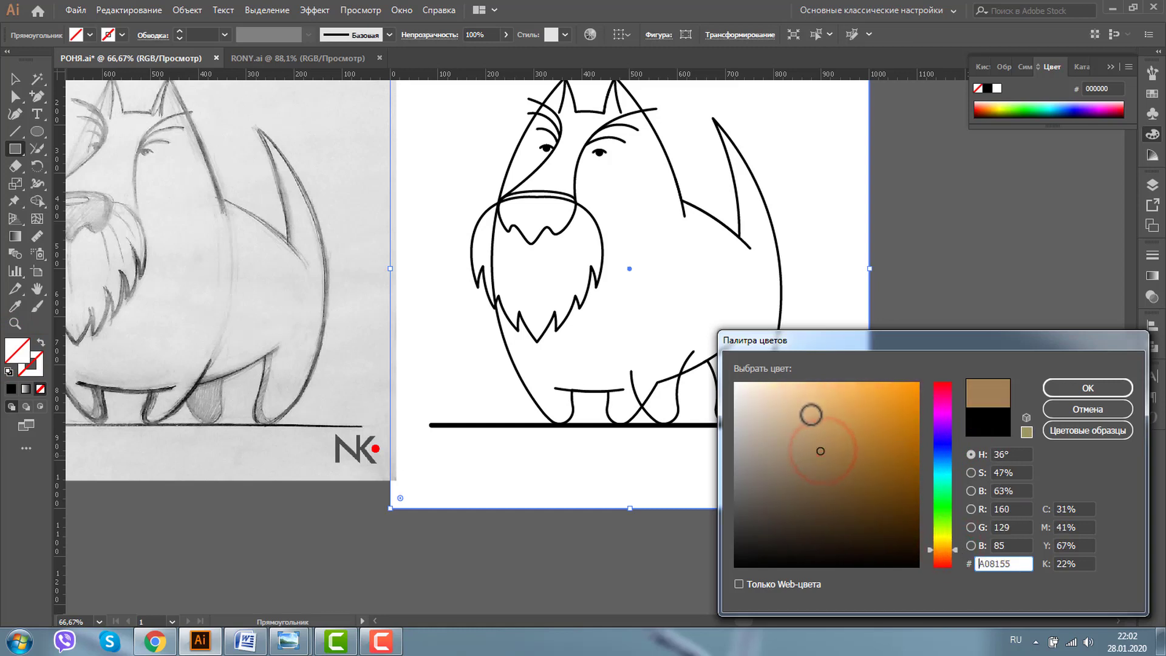
left_click(810, 415)
left_click(808, 469)
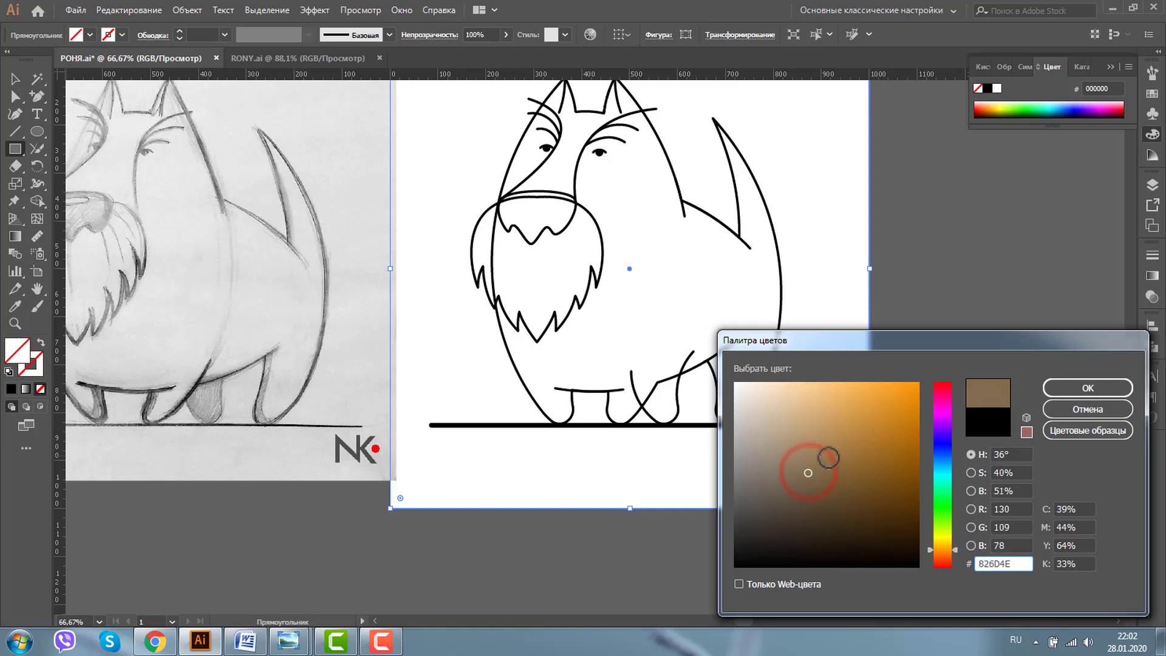
left_click(830, 454)
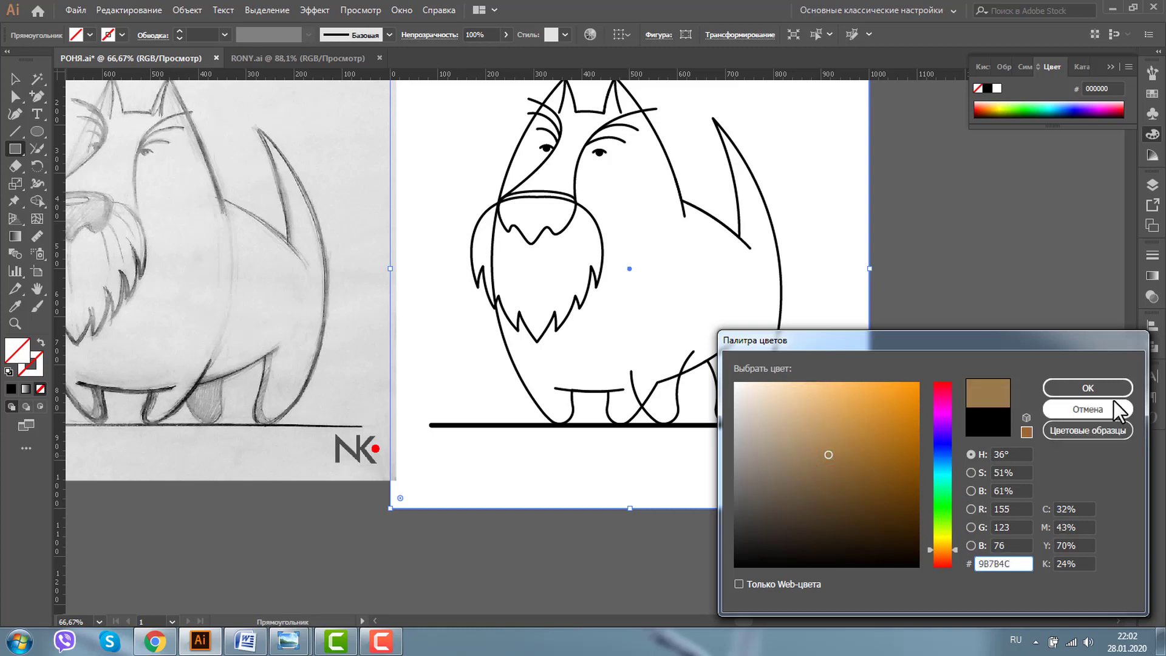
left_click(847, 483)
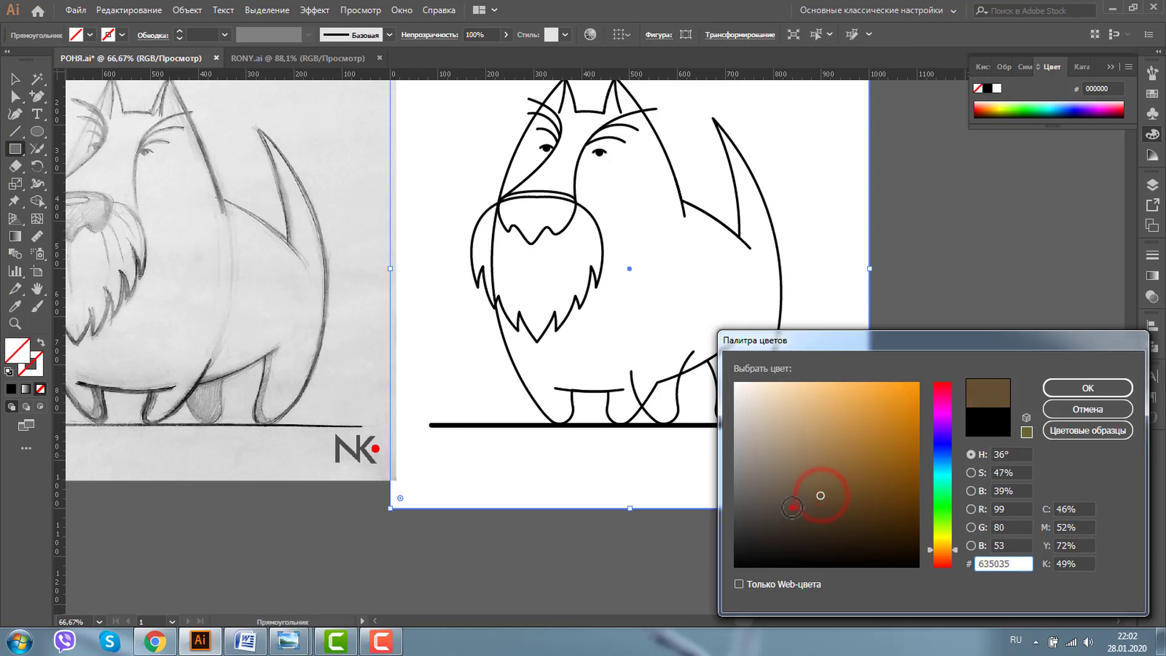
left_click(792, 508)
left_click(1081, 383)
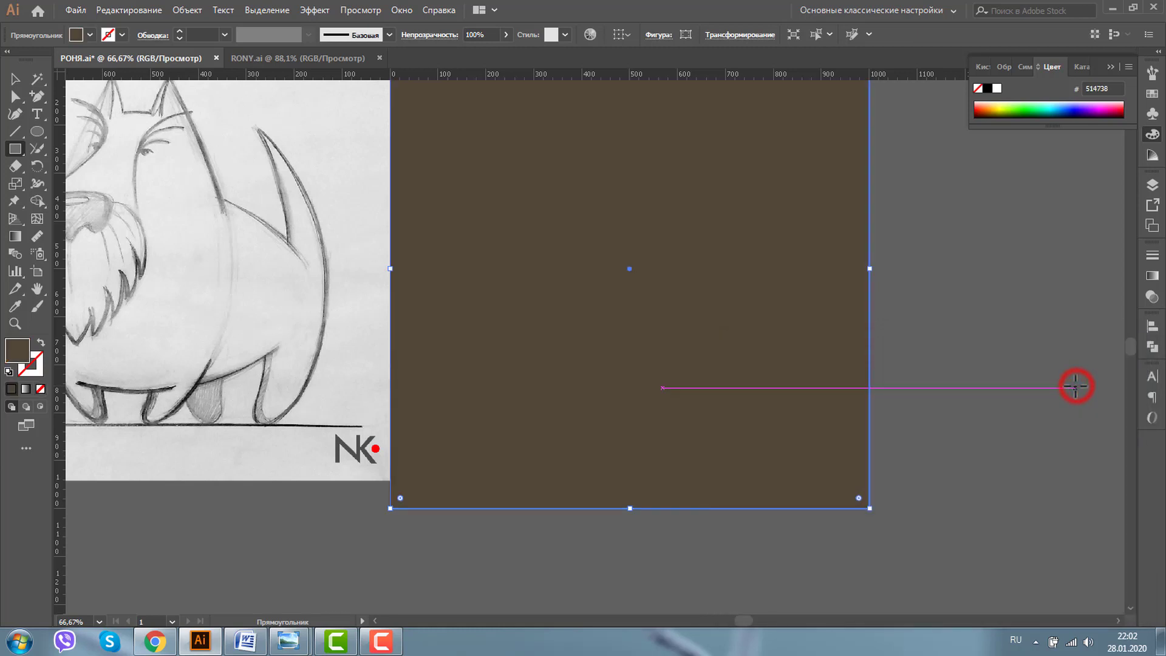
left_click(15, 79)
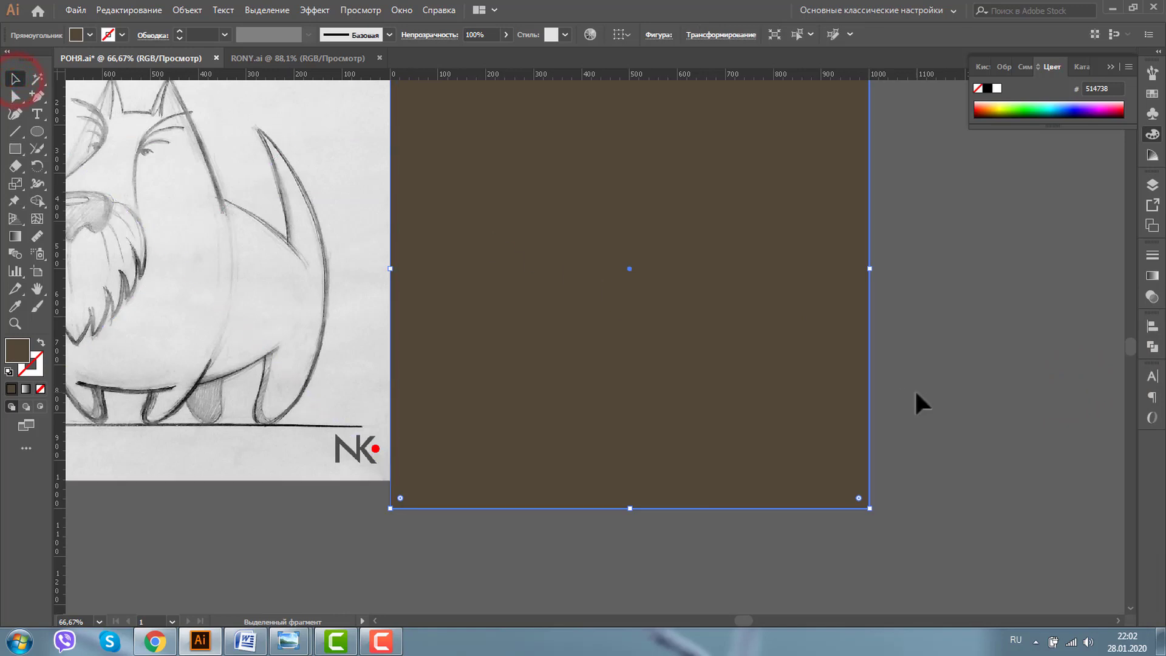
Send the brown rectangle to the back and fill the dog's body outline cream F4DA98
key("ctrl+shift+bracketleft")
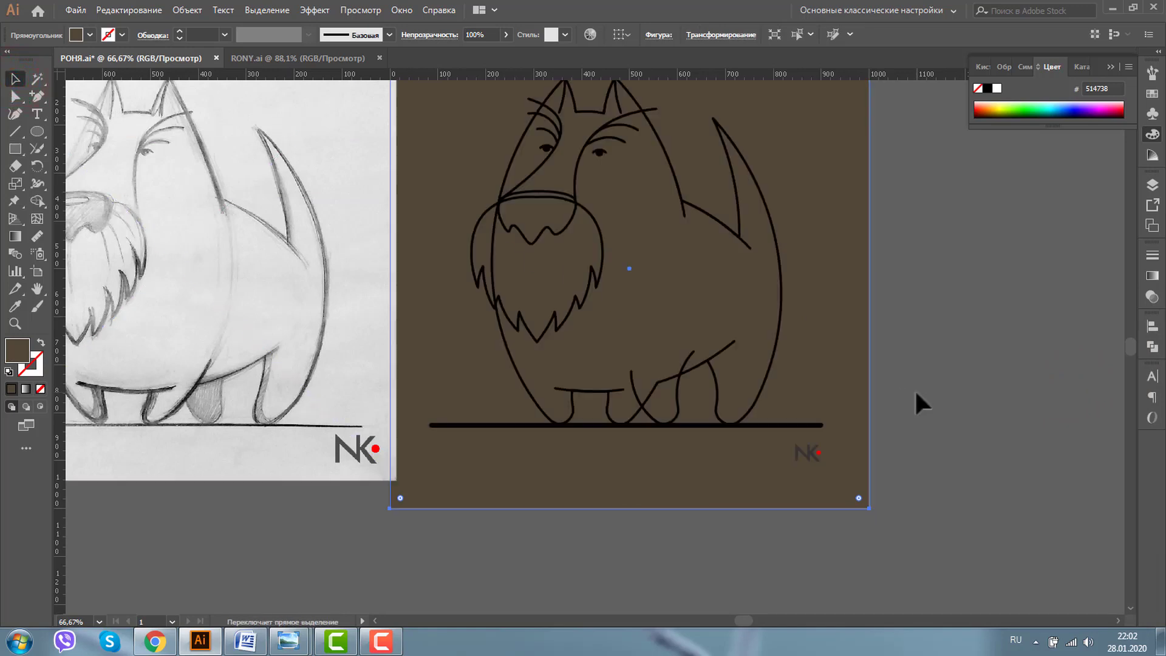
left_click(701, 211)
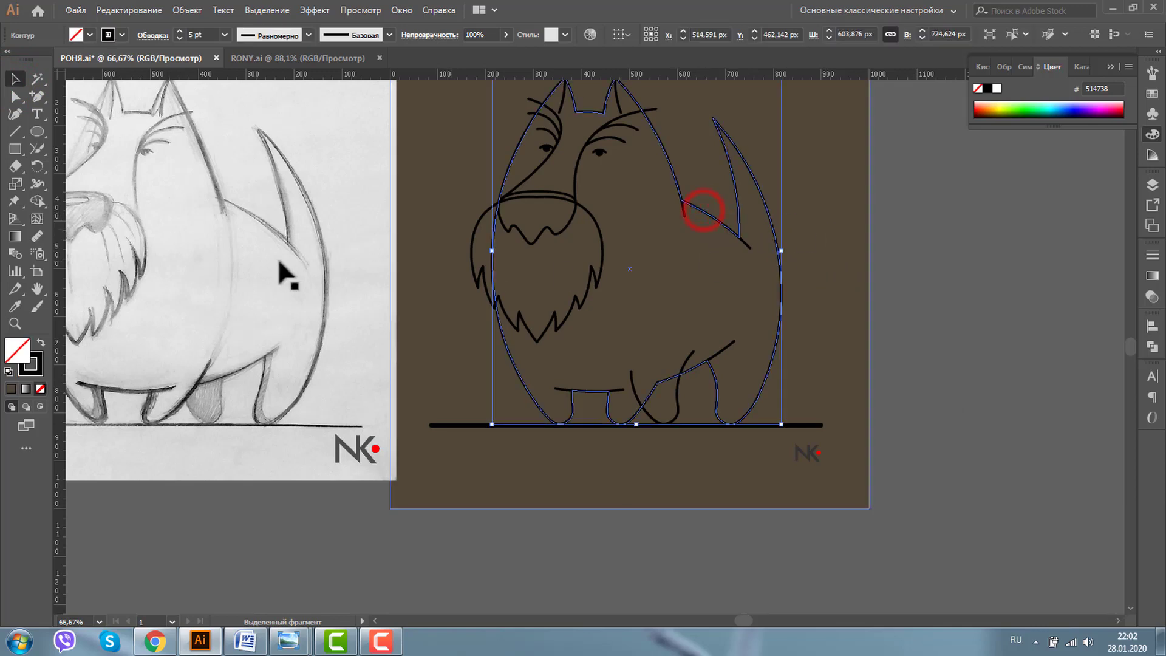
double_click(17, 351)
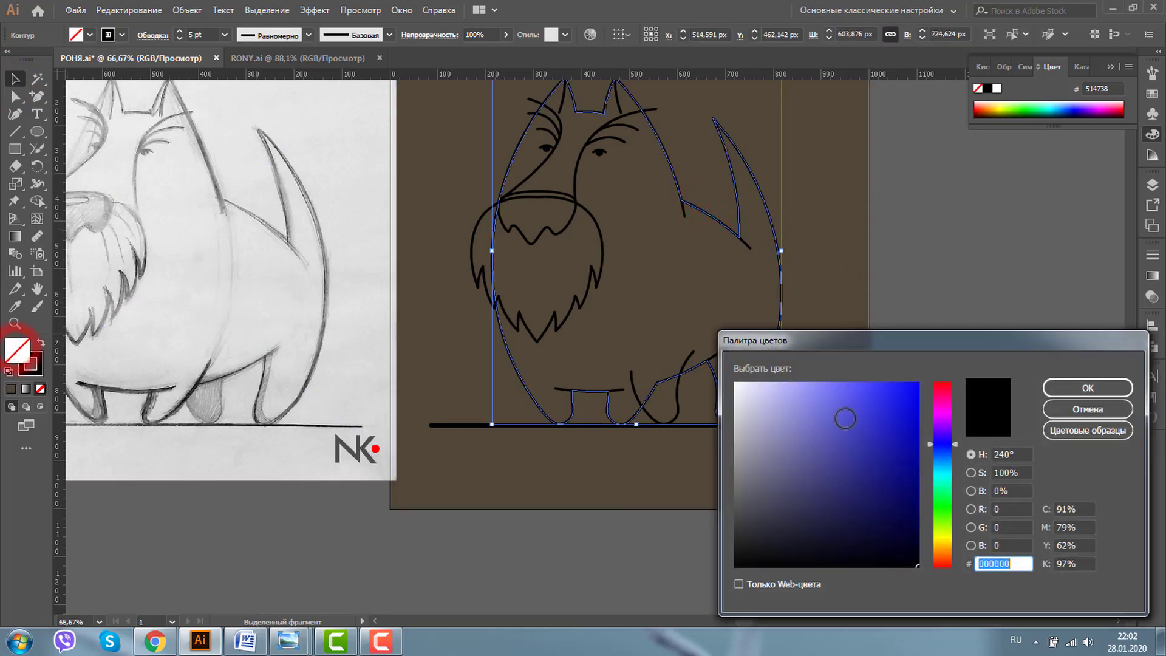
left_click(942, 534)
left_click(774, 389)
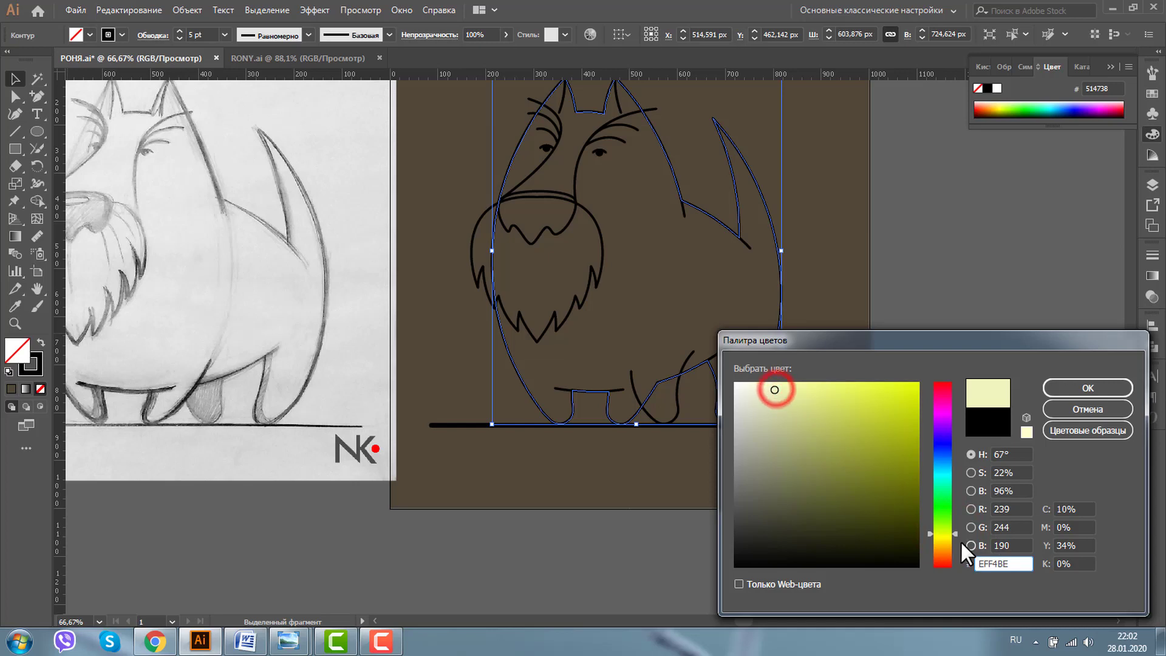
left_click_drag(956, 533, 954, 547)
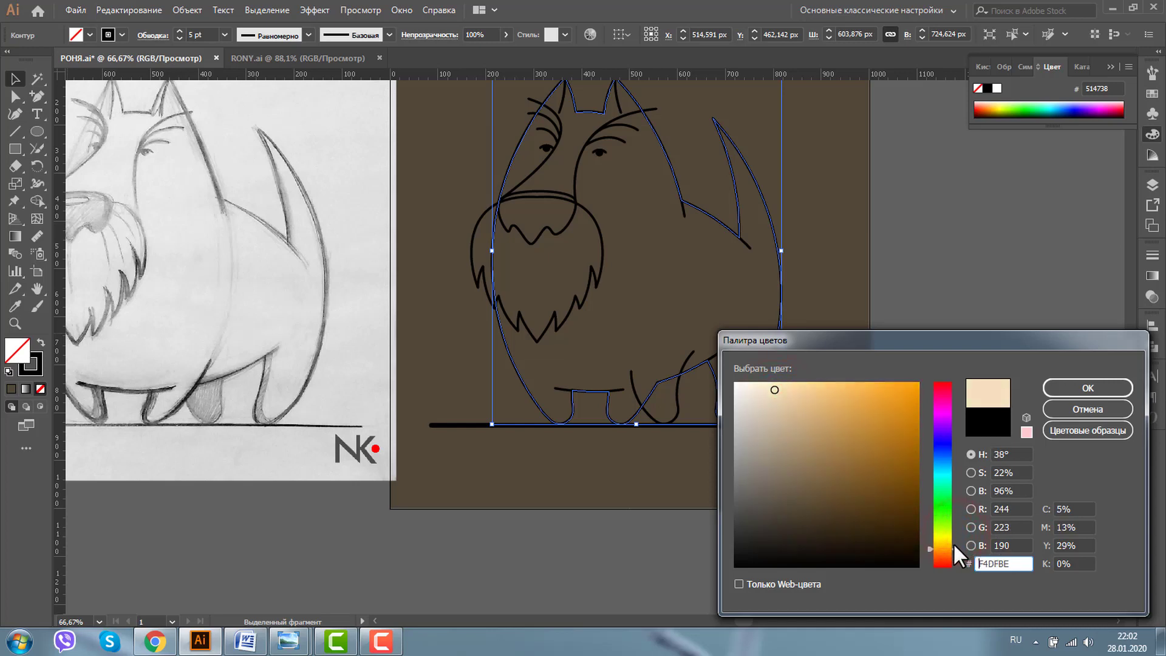
left_click_drag(776, 388, 784, 380)
left_click_drag(956, 545, 954, 542)
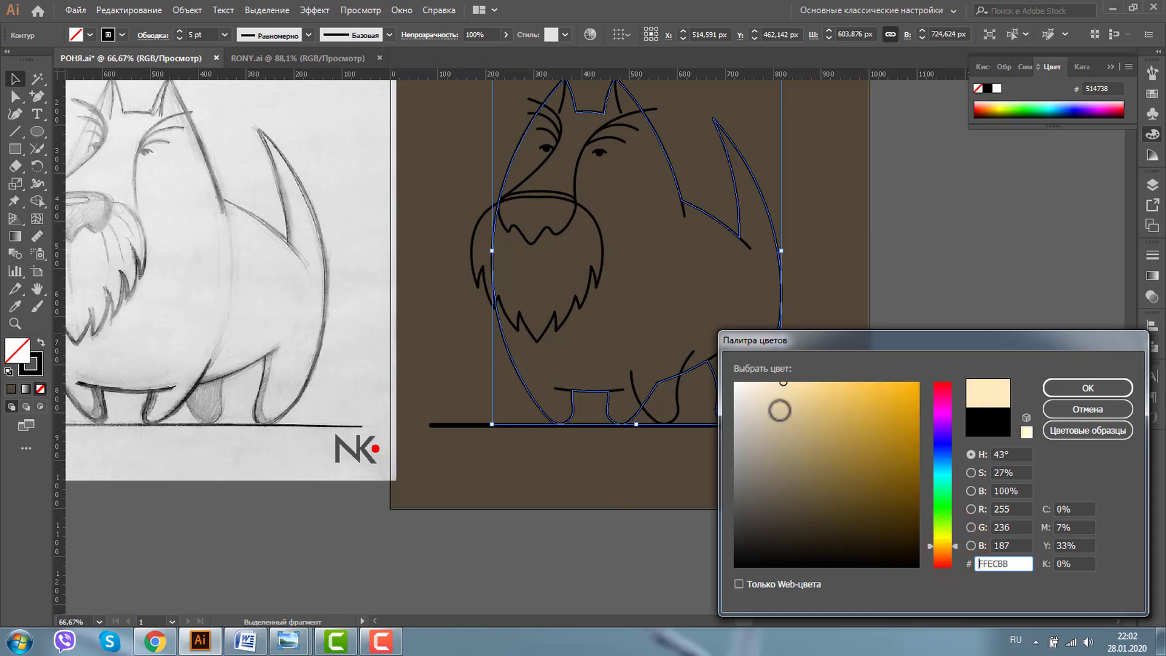
left_click_drag(783, 384, 804, 390)
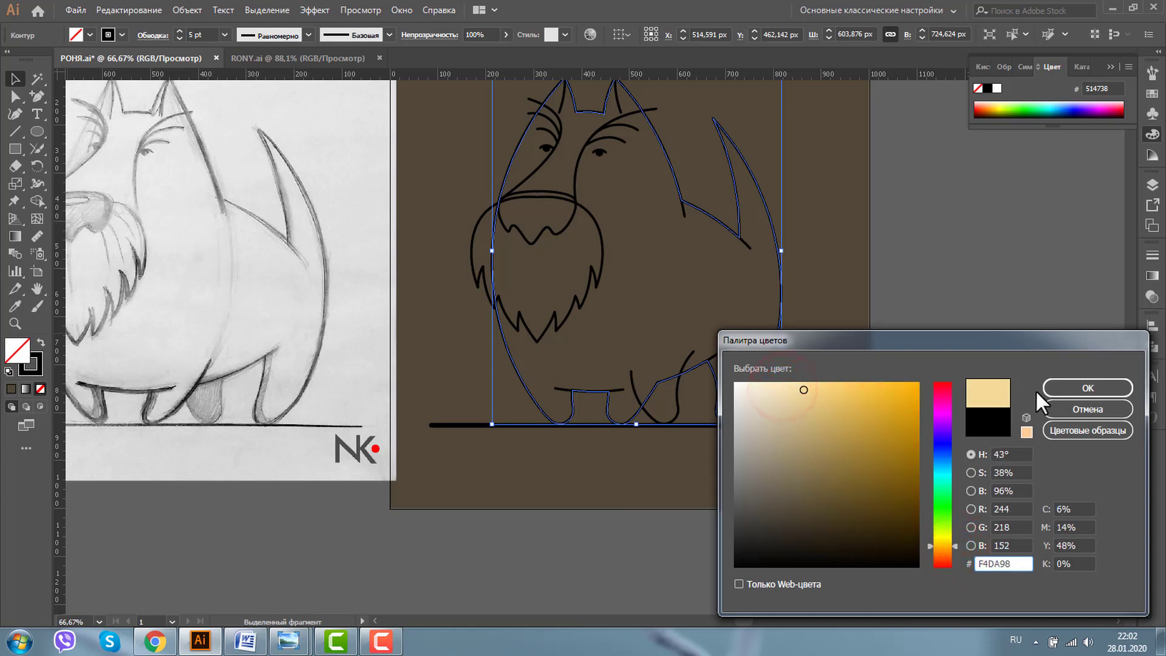
left_click(1073, 388)
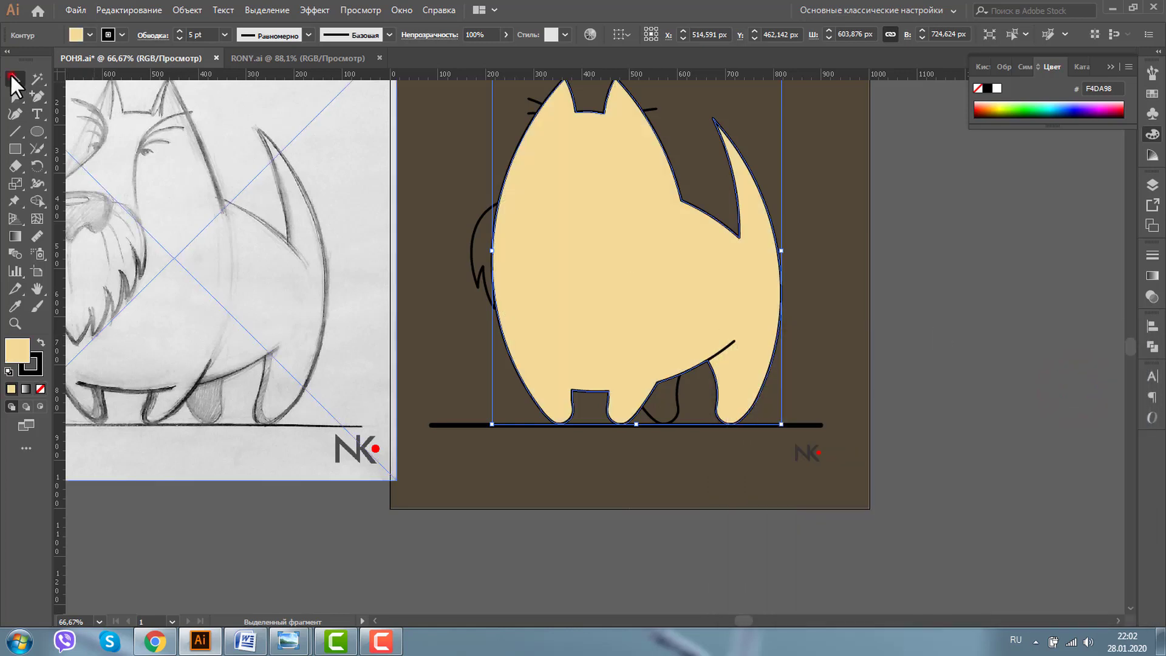
Rearrange the stacking so the face, beard and leg lines show in front of the body fill
left_click(13, 79)
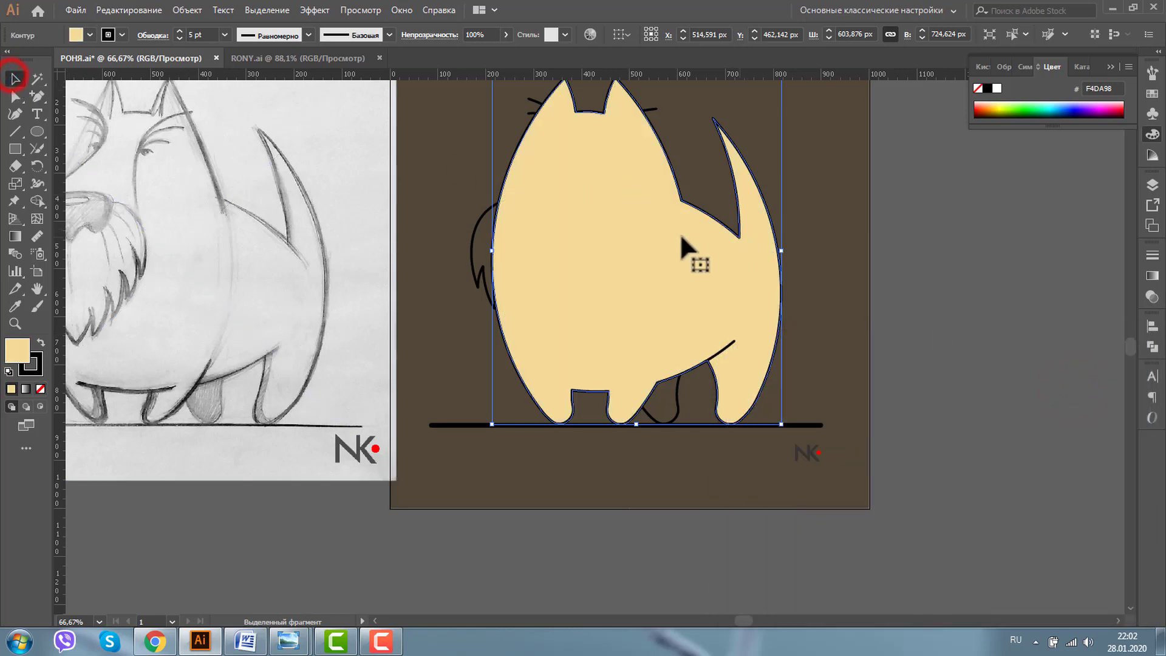
left_click(836, 218)
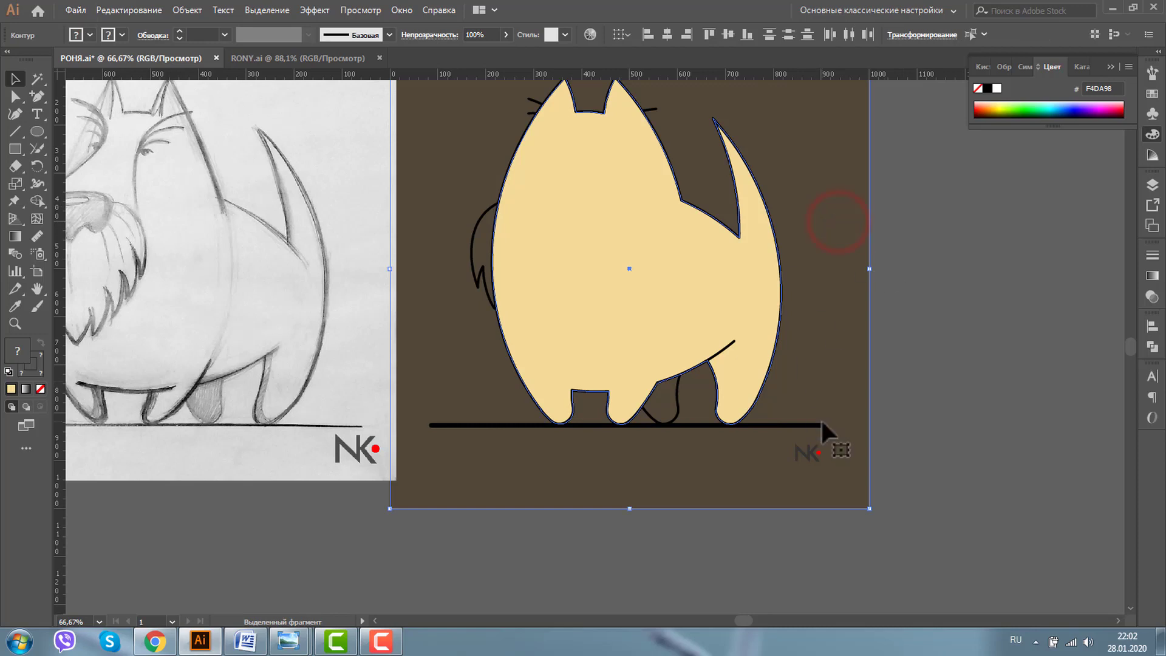
key("ctrl+[")
key("ctrl+[")
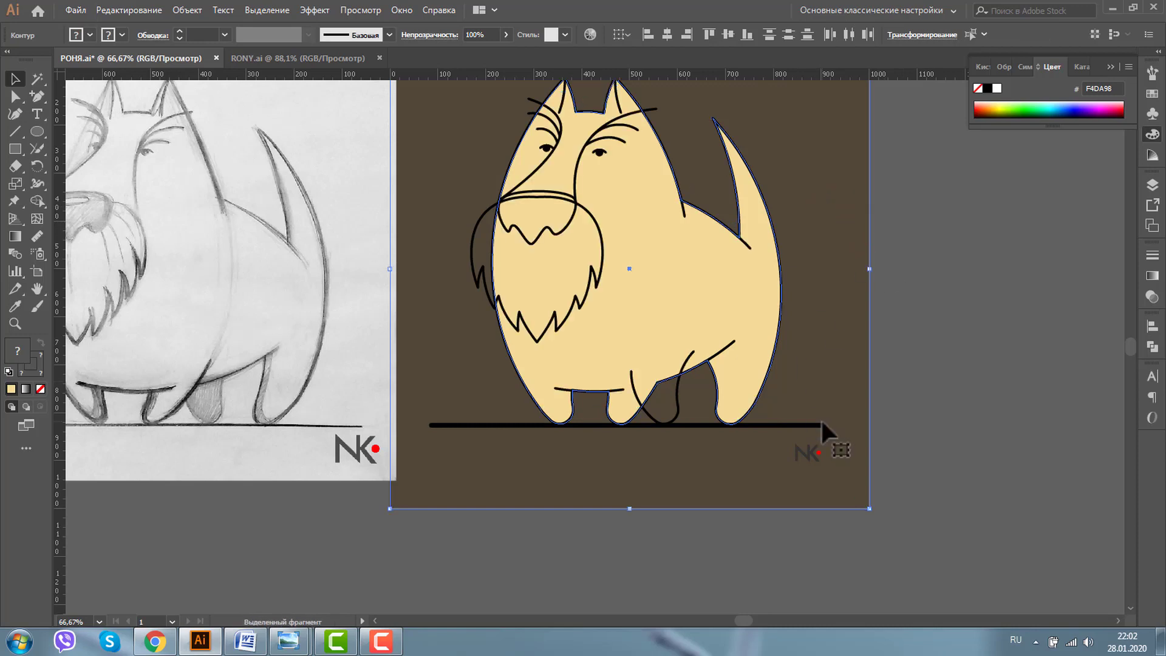
Fill the back leg curve with the body beige F4DA98 using the Eyedropper
left_click(936, 299)
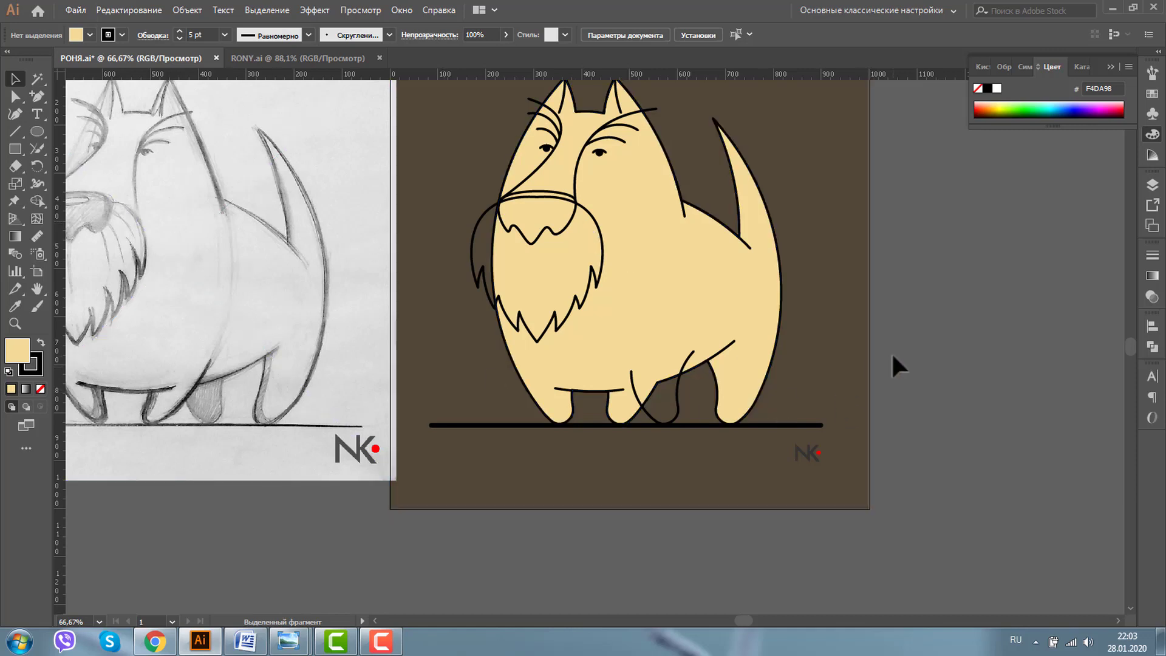
left_click(675, 387)
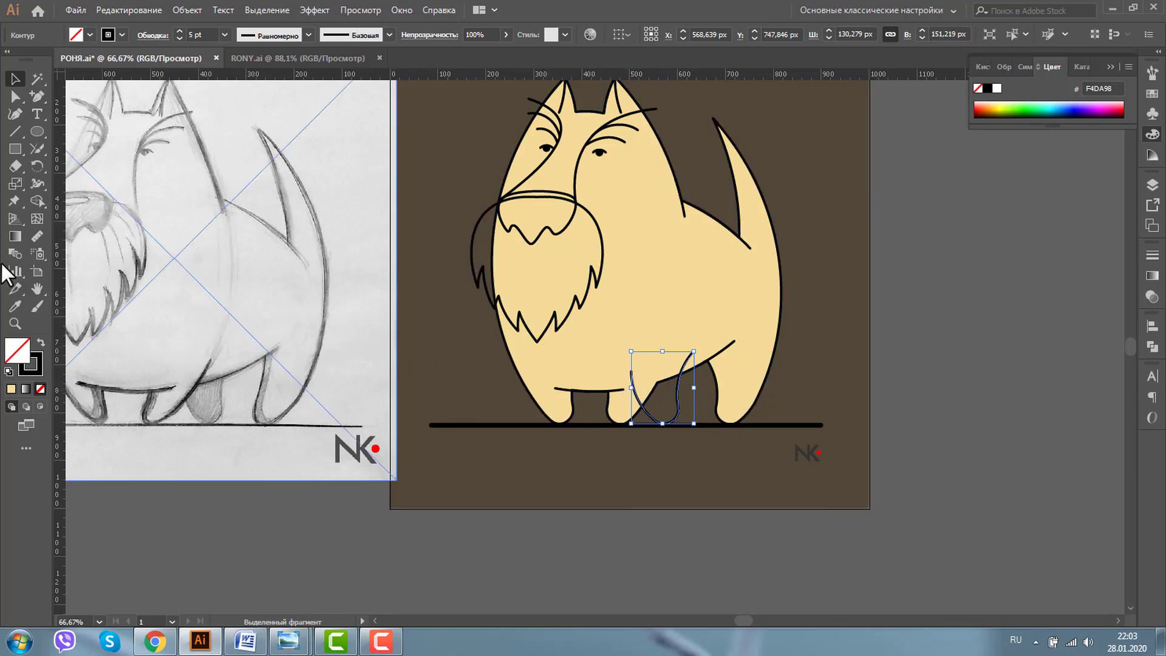
left_click(15, 306)
left_click(760, 314)
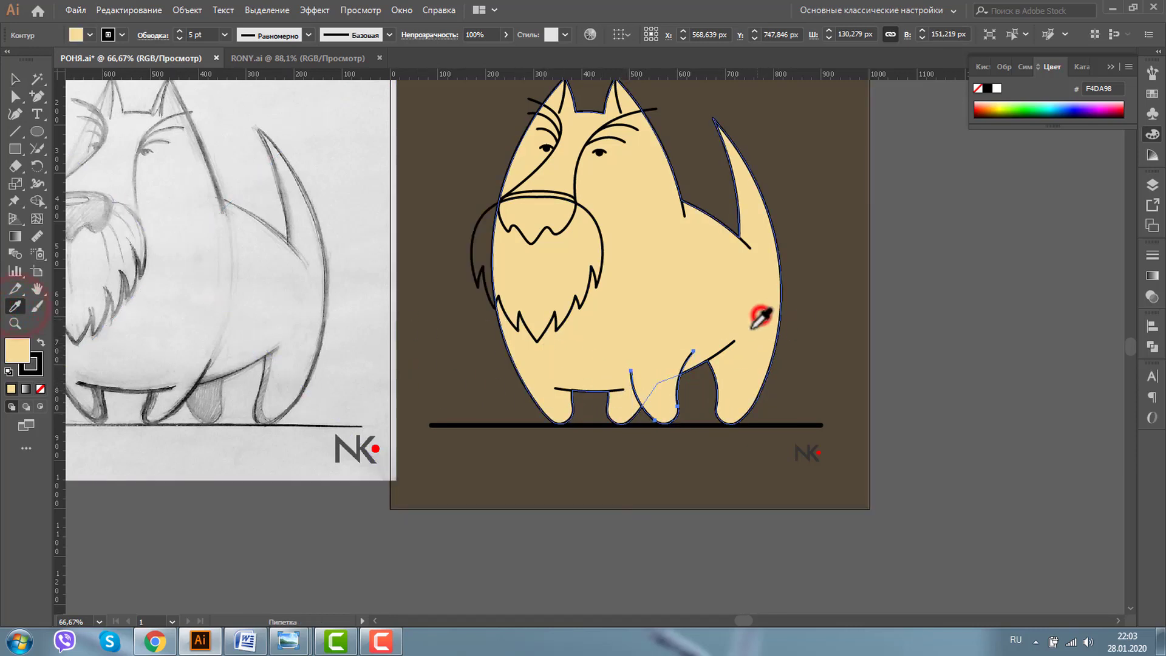
Merge the back leg area into the beige body with the Shape Builder
left_click(15, 79)
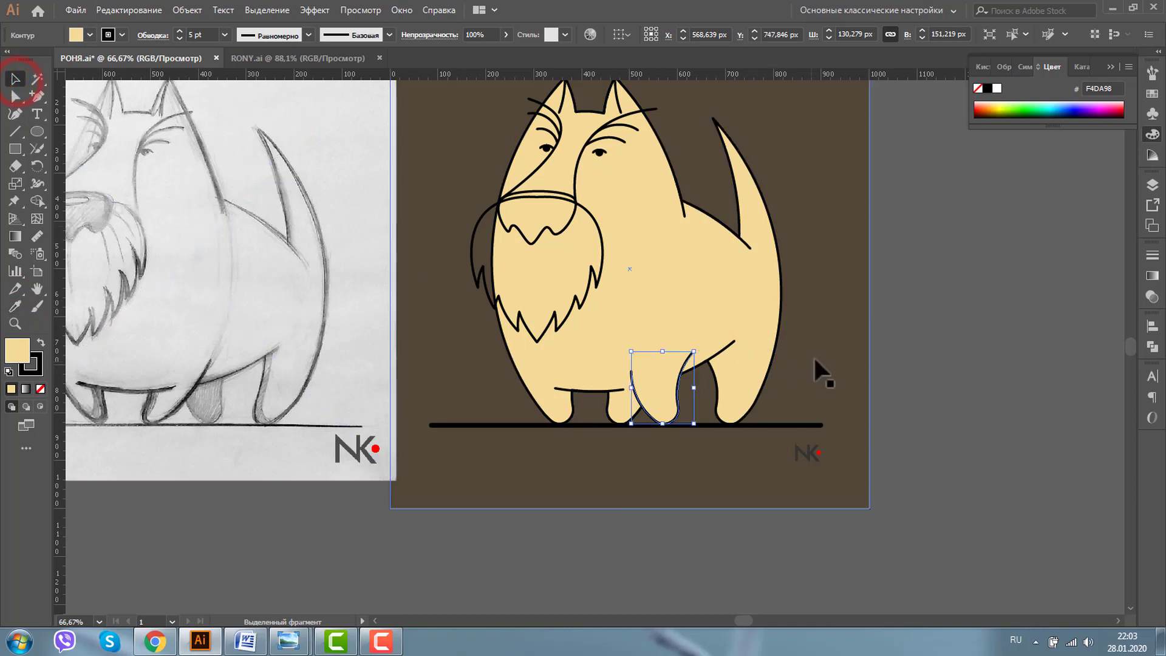
left_click(822, 339)
left_click(823, 339)
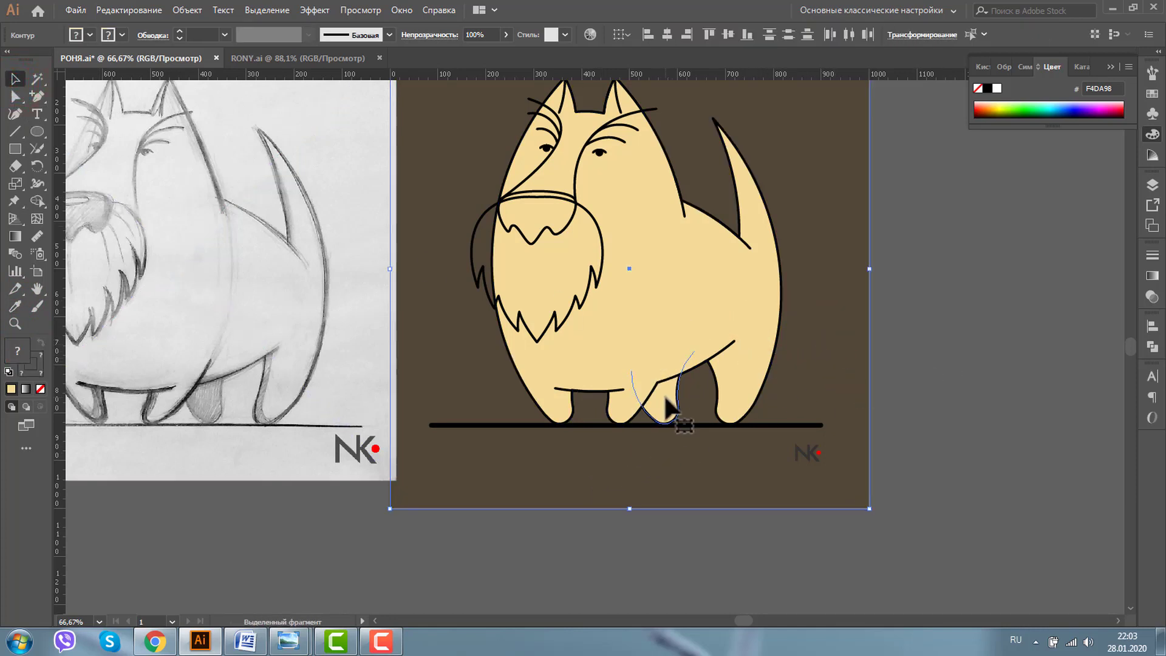
left_click_drag(665, 401, 642, 417)
left_click(15, 324)
Zoom into the legs and move and tilt the thin leg curve toward the rear leg
left_click_drag(602, 322, 857, 495)
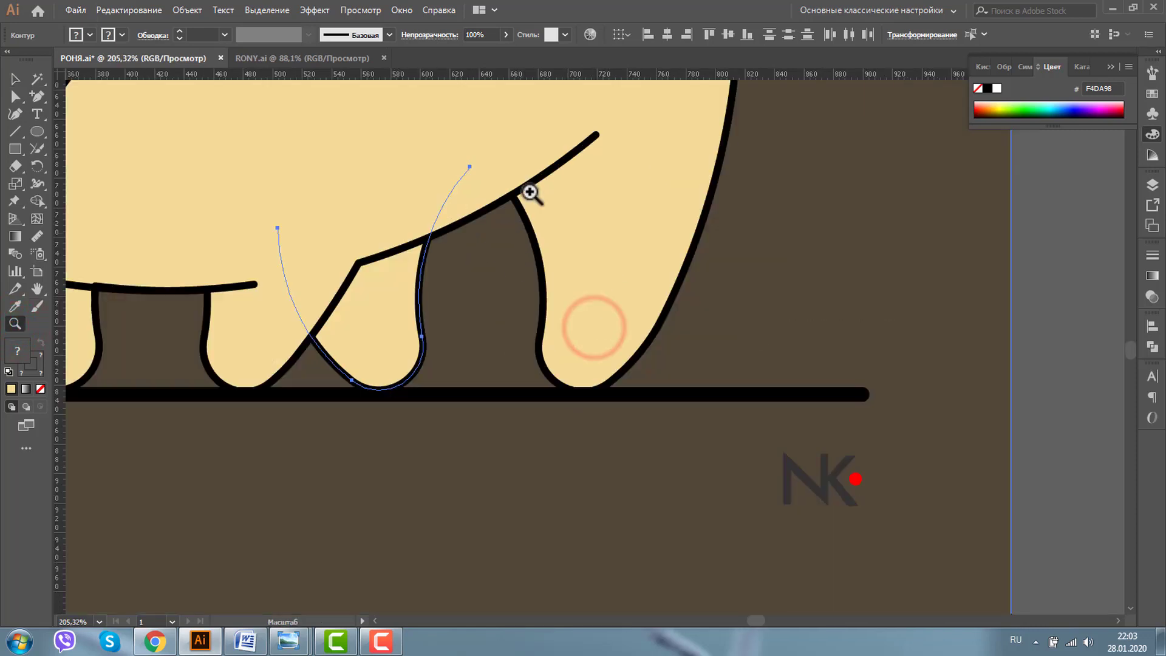
left_click(15, 79)
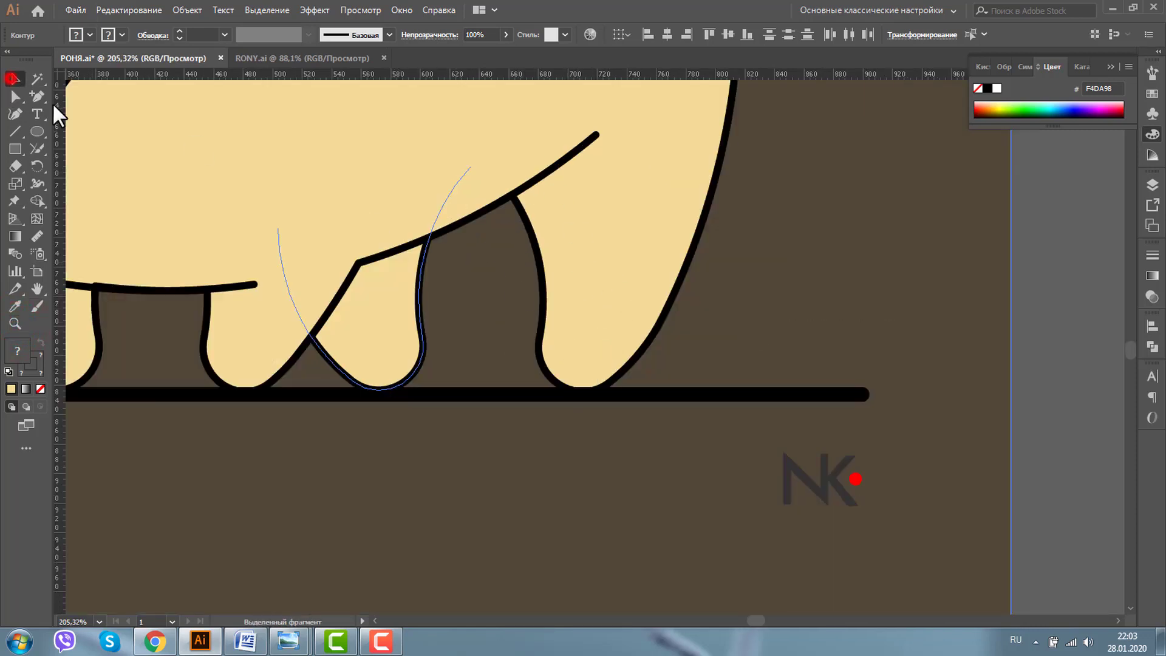
left_click(283, 262)
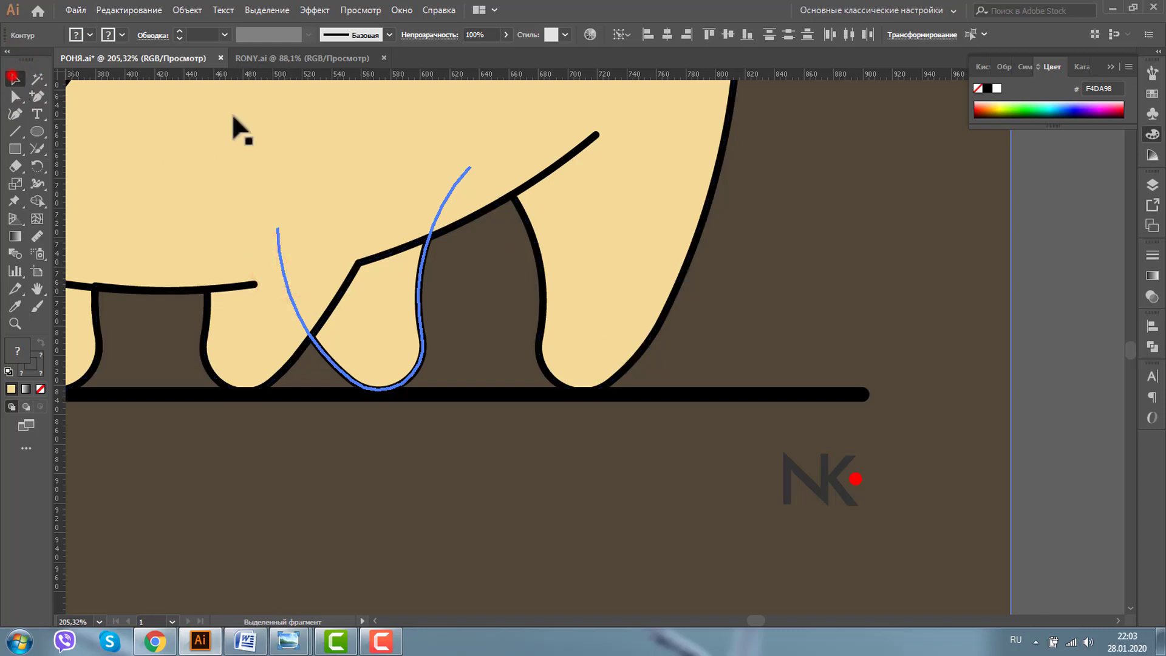
left_click(1040, 252)
left_click(417, 269)
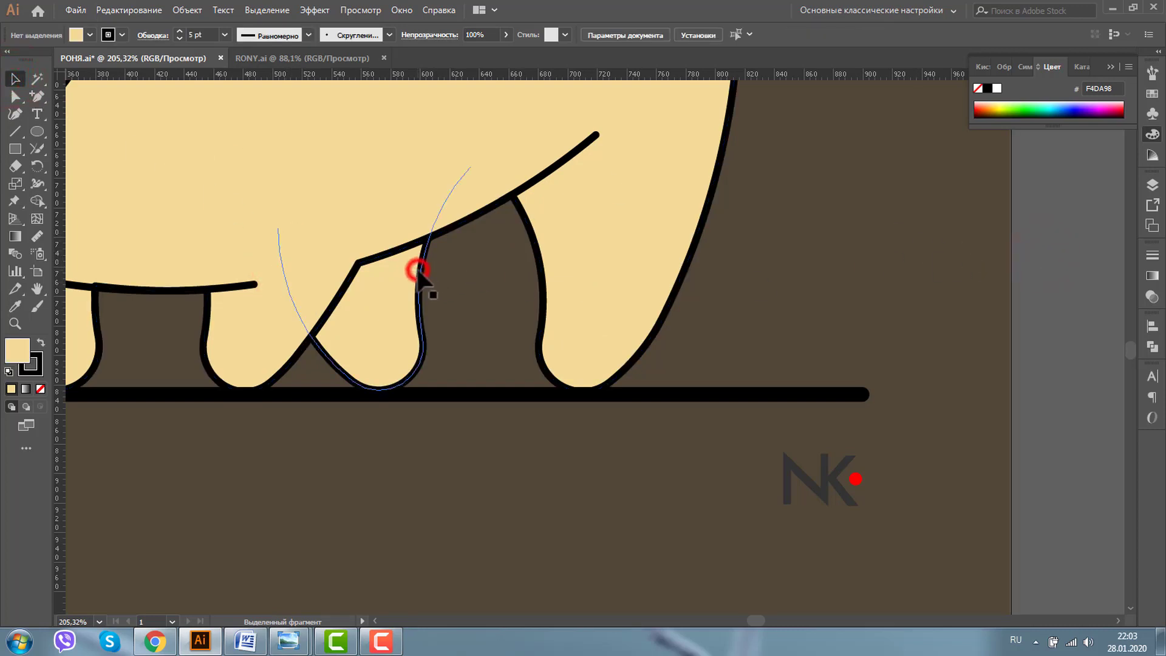
left_click_drag(417, 270, 629, 272)
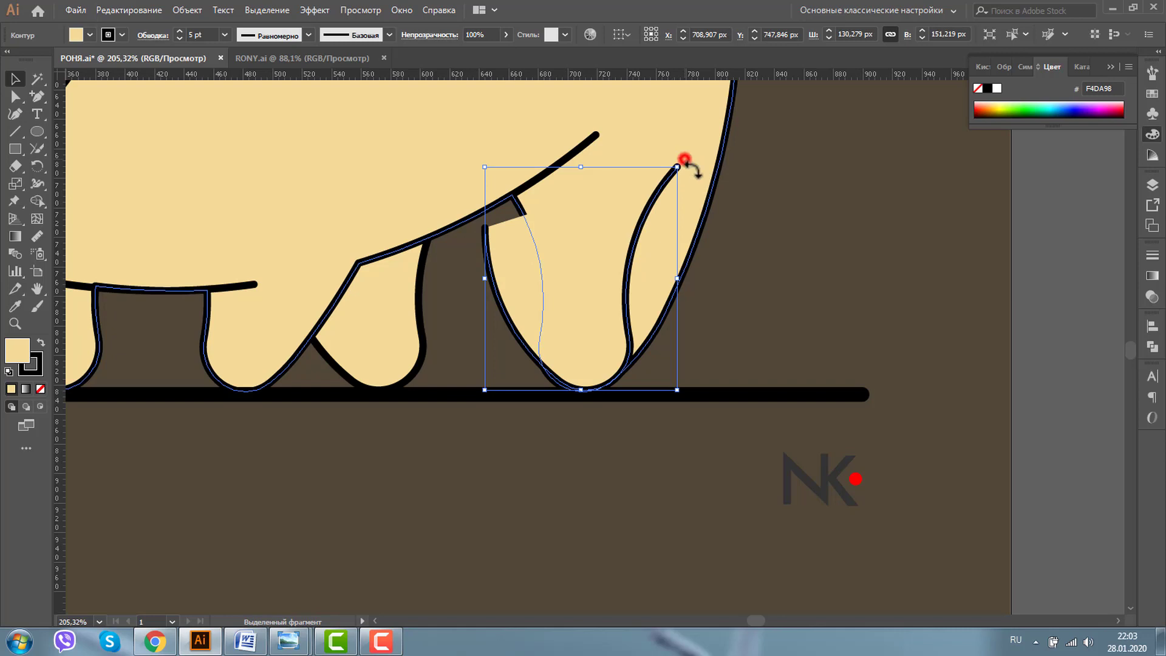
left_click_drag(684, 161, 752, 204)
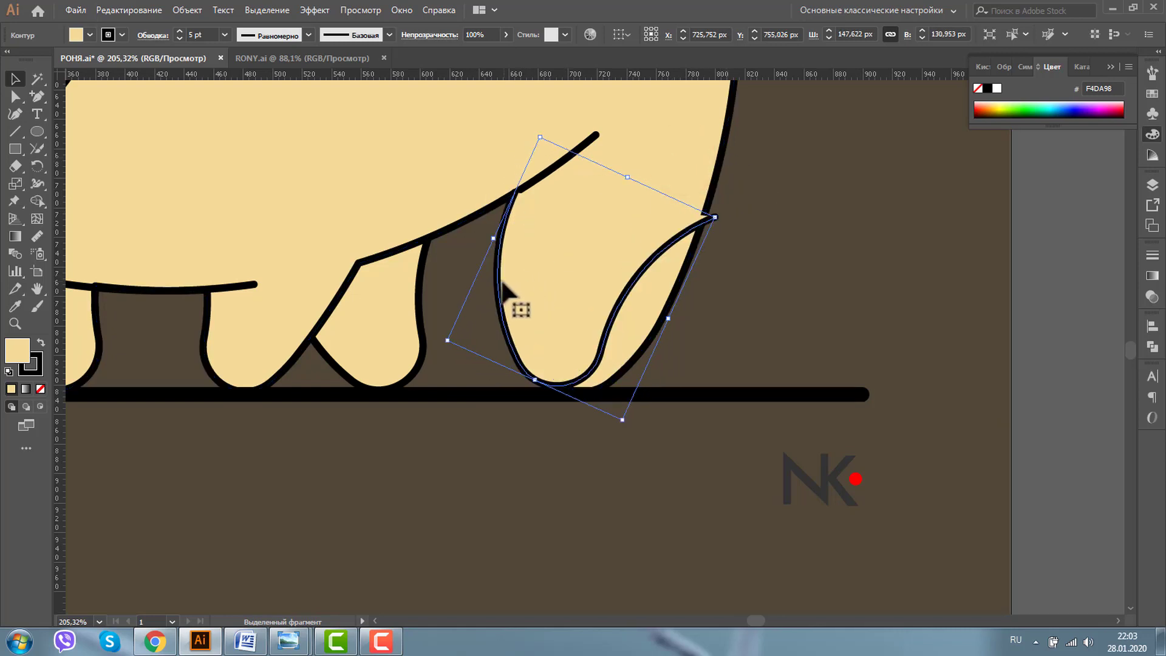
left_click_drag(500, 284, 554, 241)
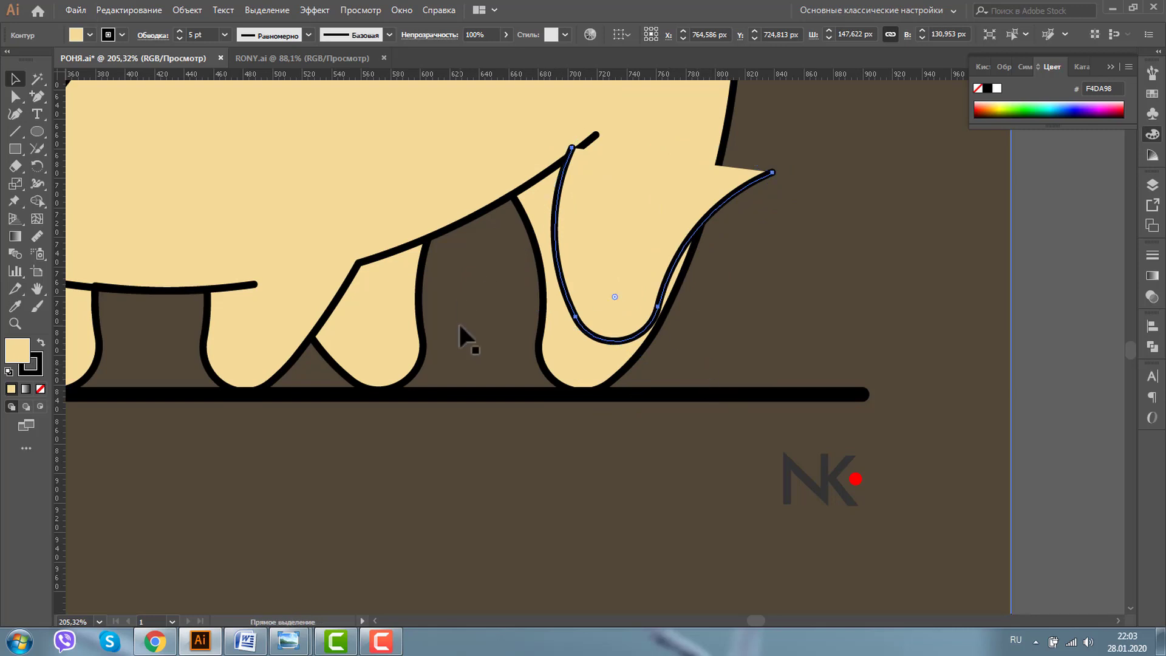
key("ctrl+z")
Mirror the leg curve via Transform > Reflect, rotate it onto the rear leg, and select the body outlines
right_click(497, 270)
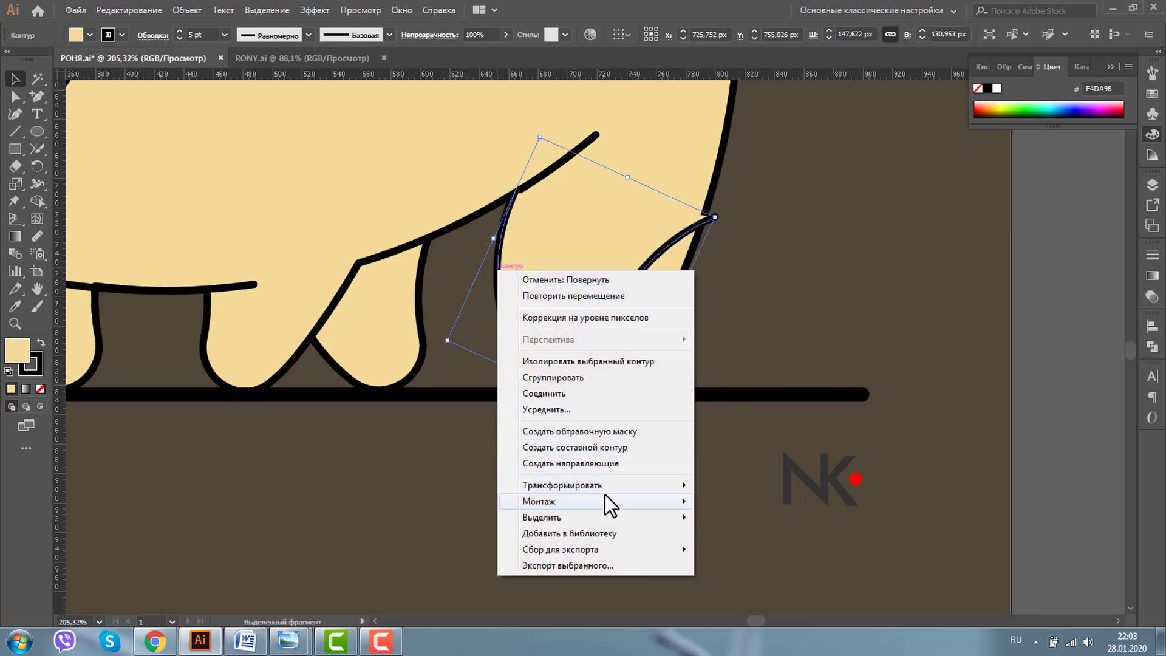
mouse_move(562, 485)
left_click(752, 536)
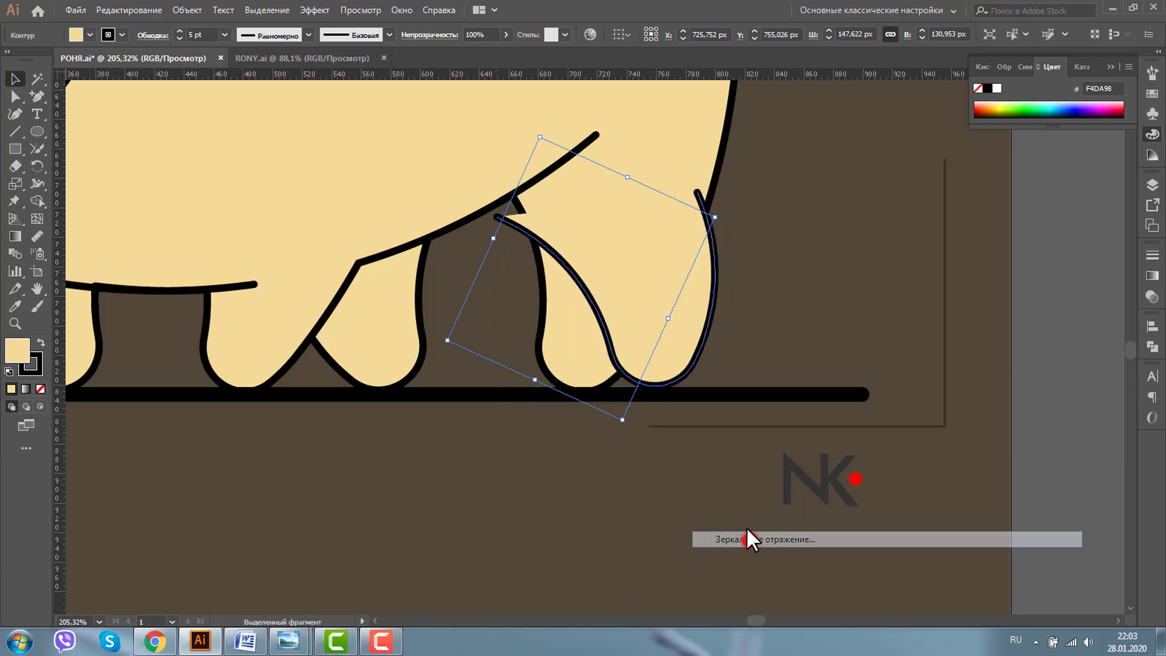
left_click(811, 383)
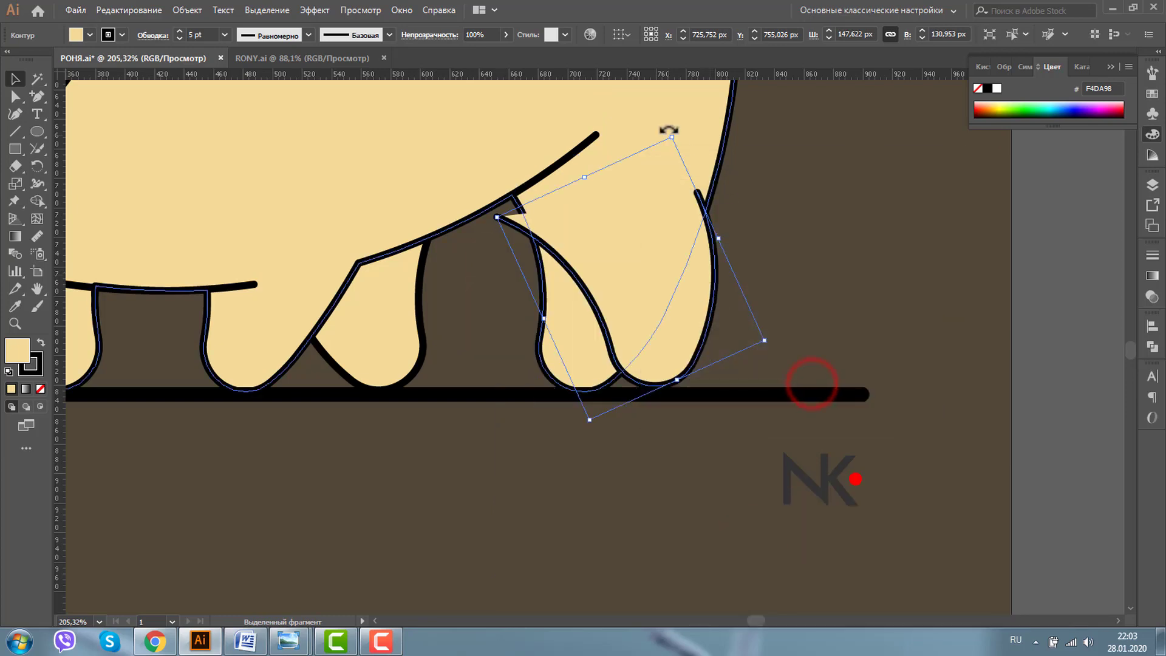
left_click_drag(676, 130, 737, 210)
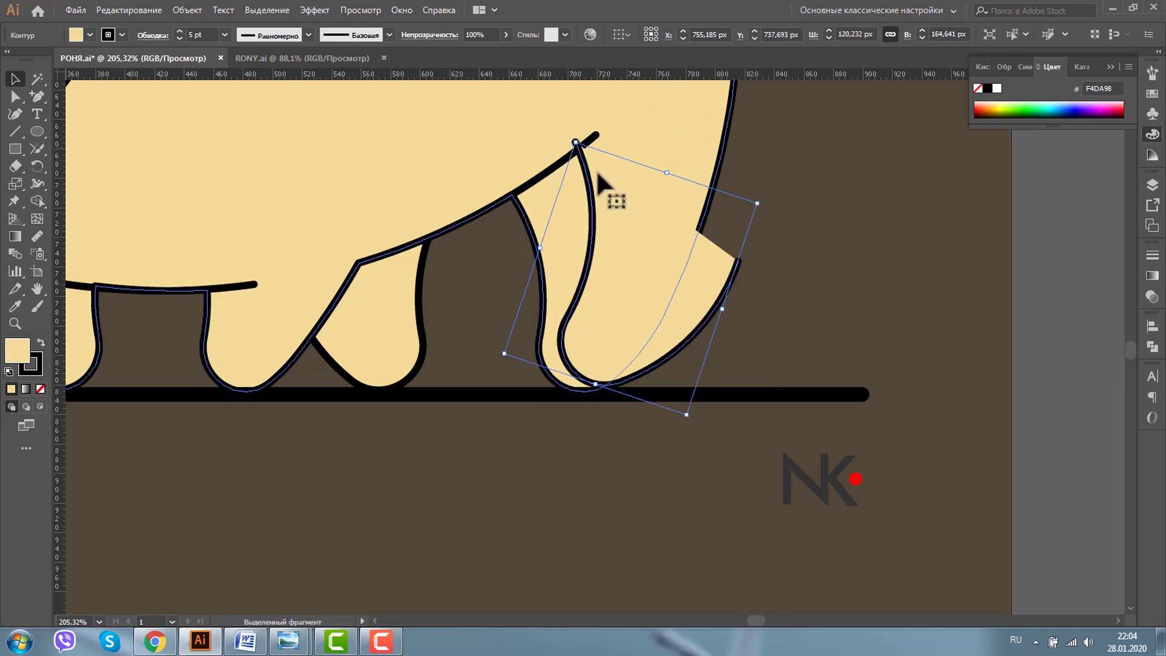
left_click_drag(588, 271, 588, 264)
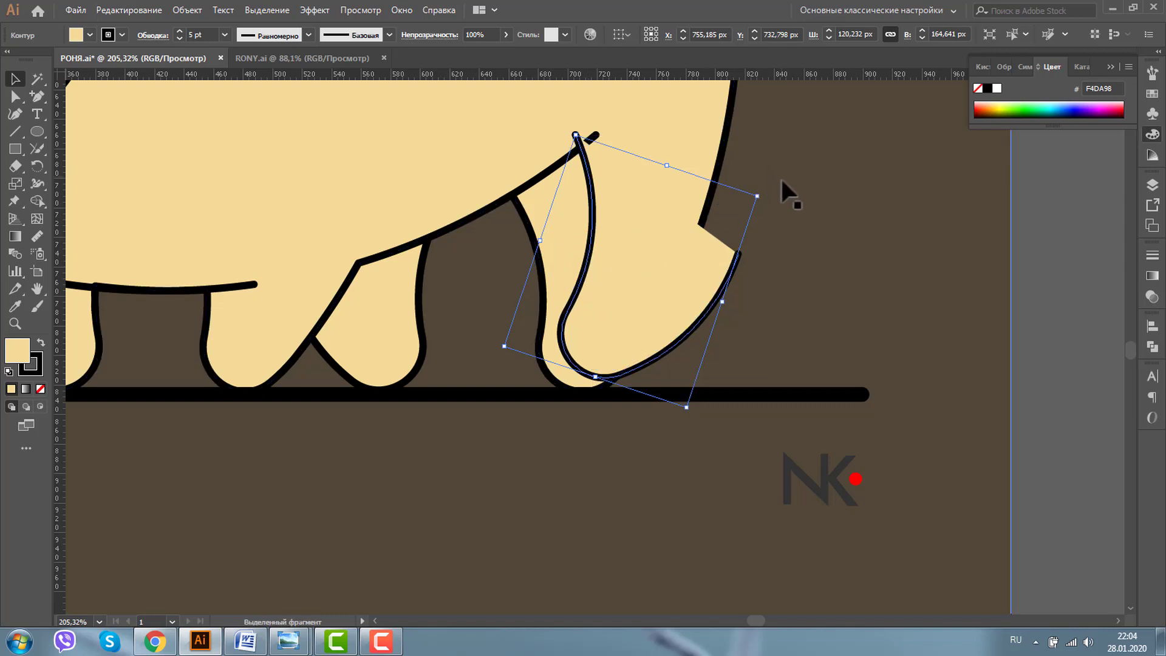
left_click_drag(769, 192, 722, 217)
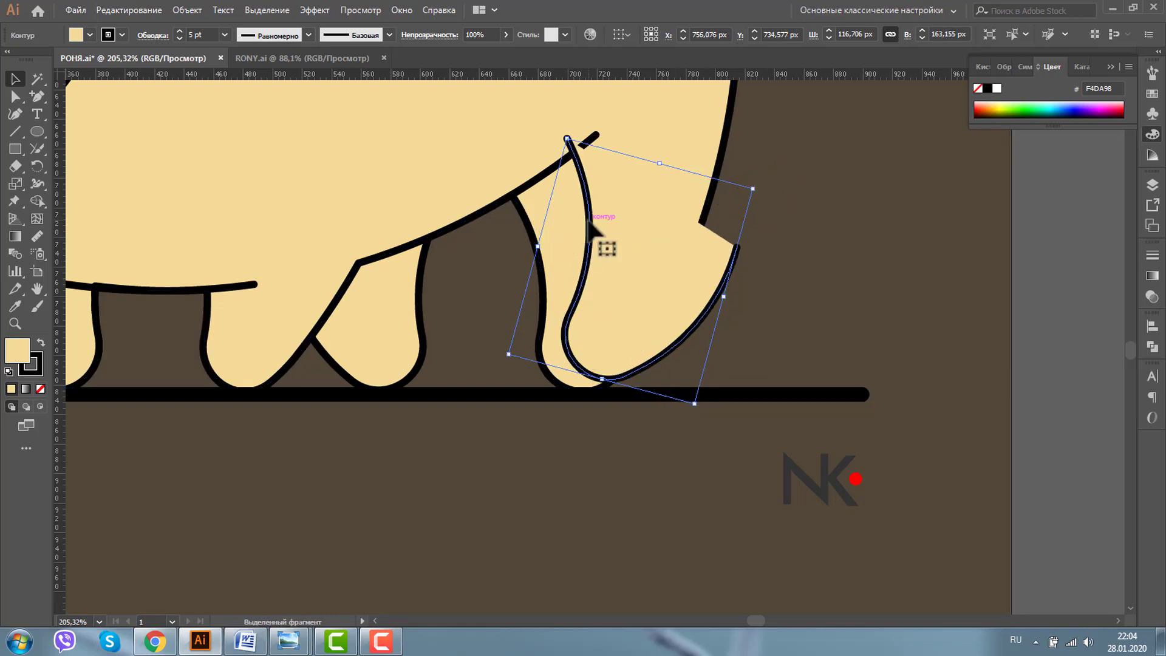
left_click_drag(589, 223, 582, 218)
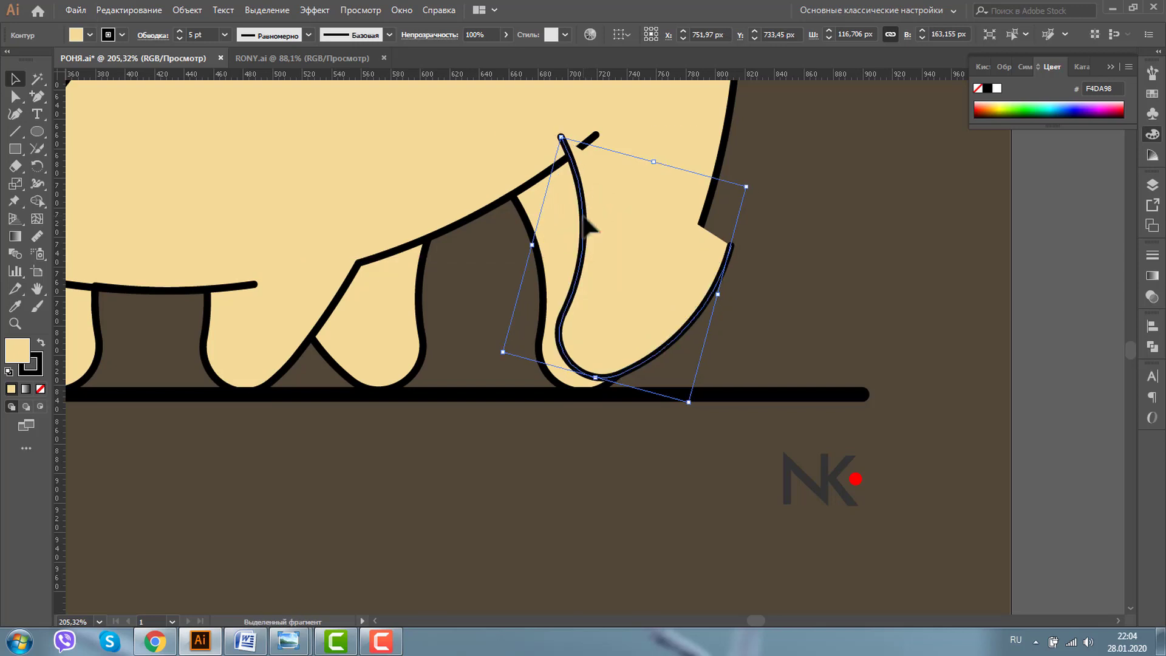
left_click(522, 213)
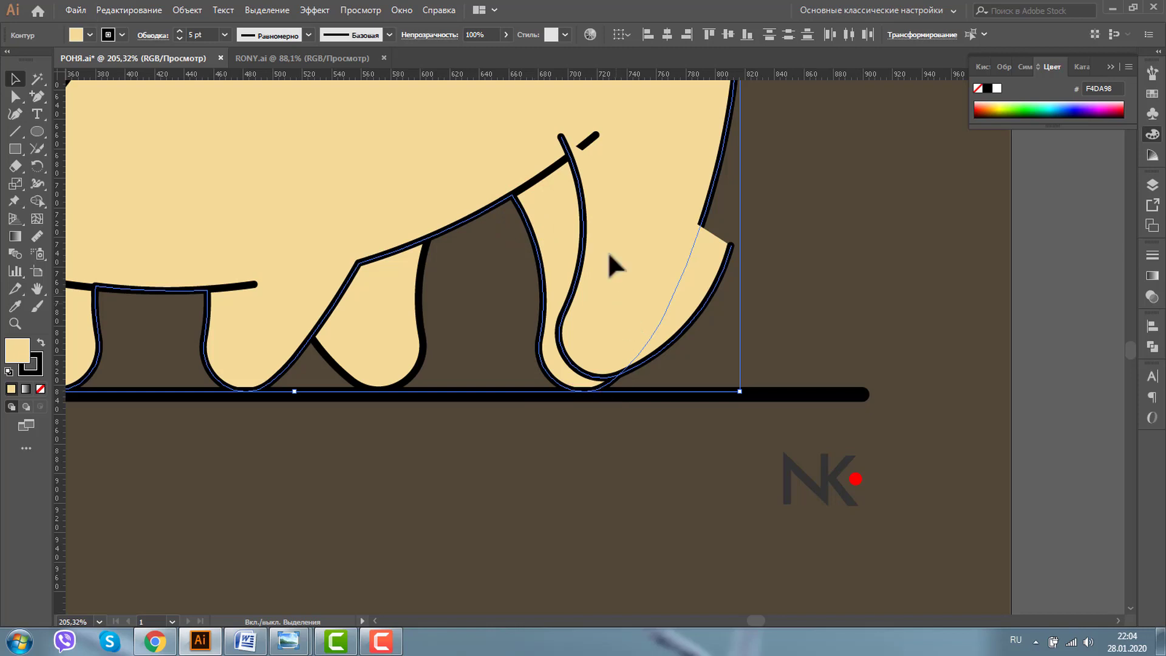
left_click(530, 180, "shift")
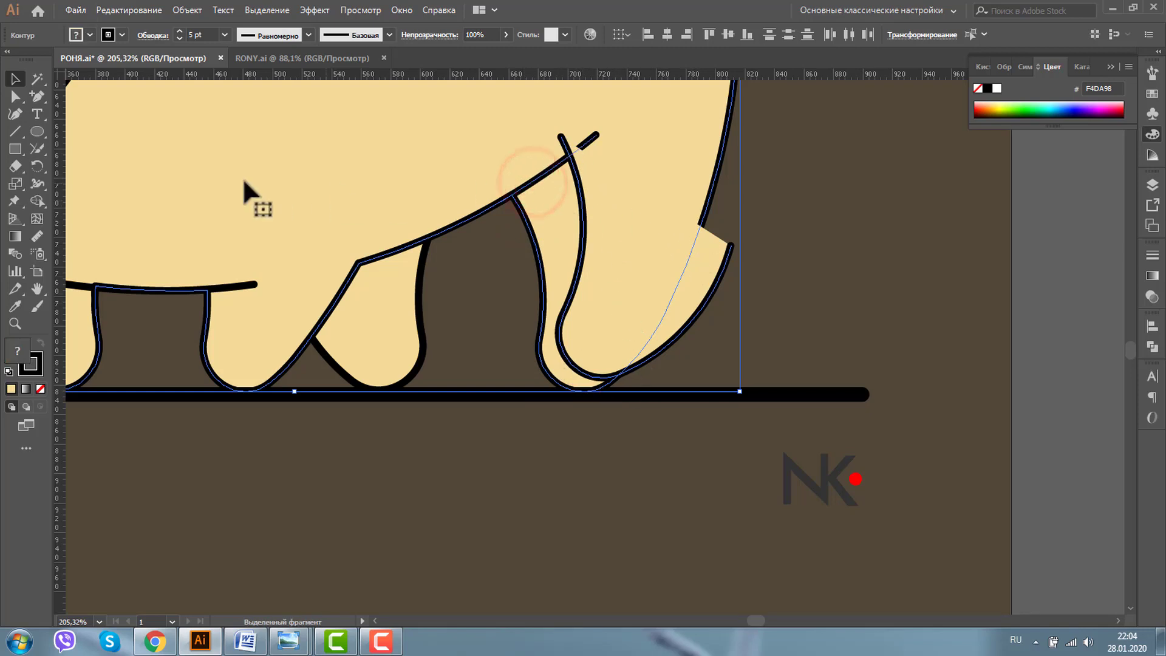
Try merging the rear leg region with the Shape Builder, inspect the resulting shapes, and undo
left_click(35, 197)
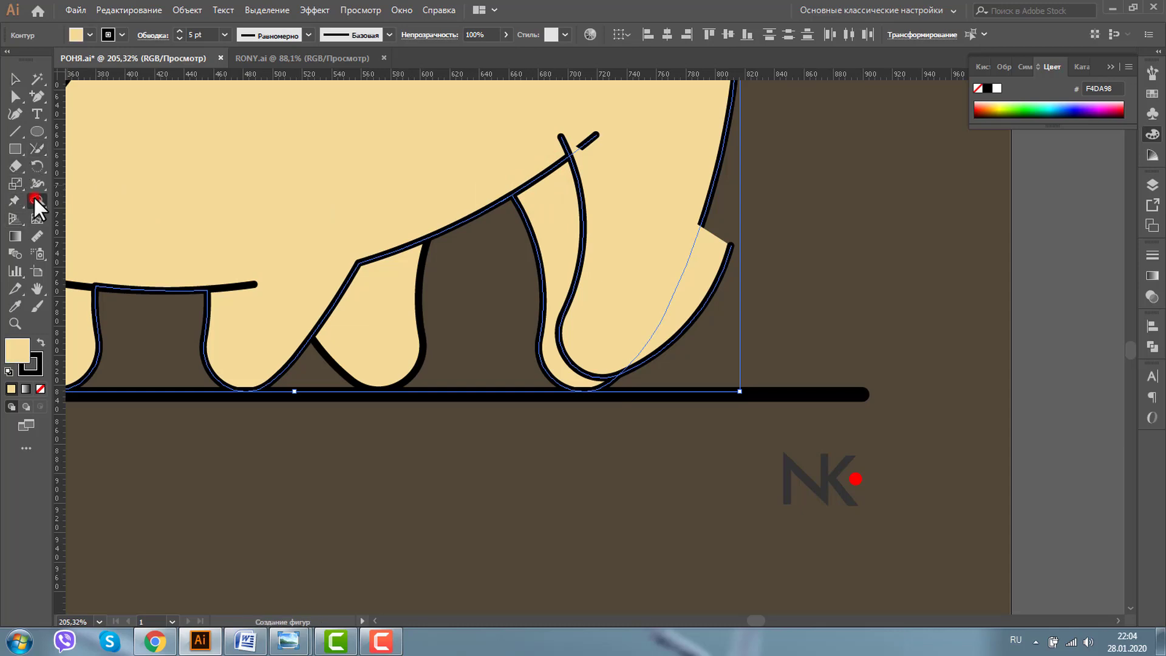
left_click(554, 211)
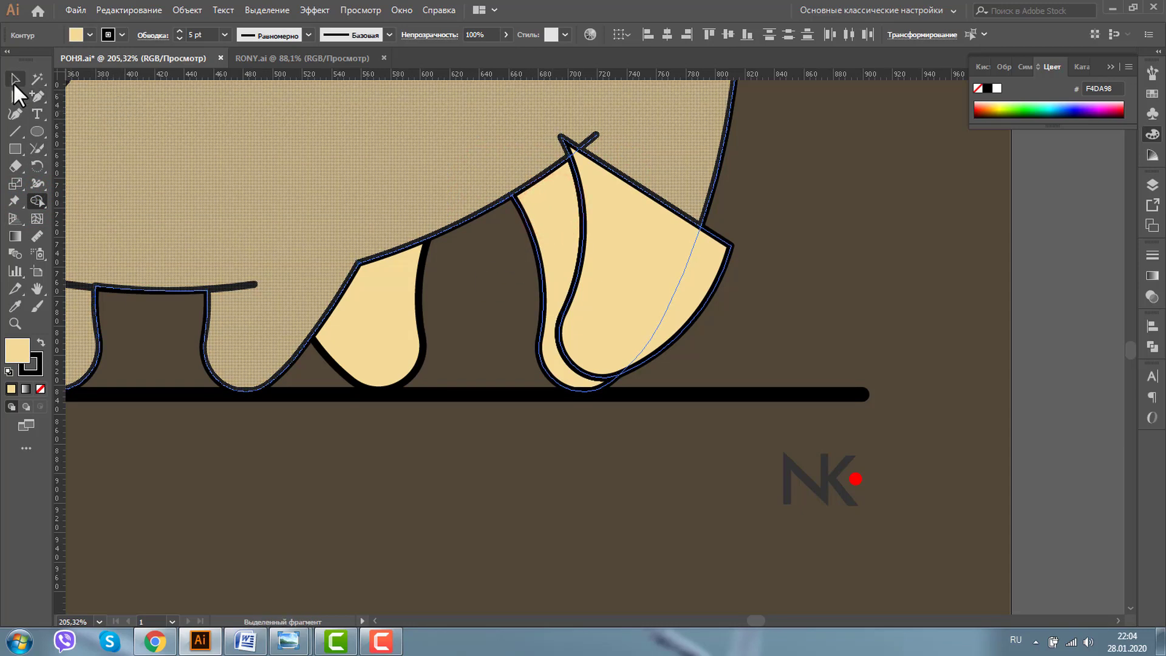
left_click(14, 82)
left_click(1029, 229)
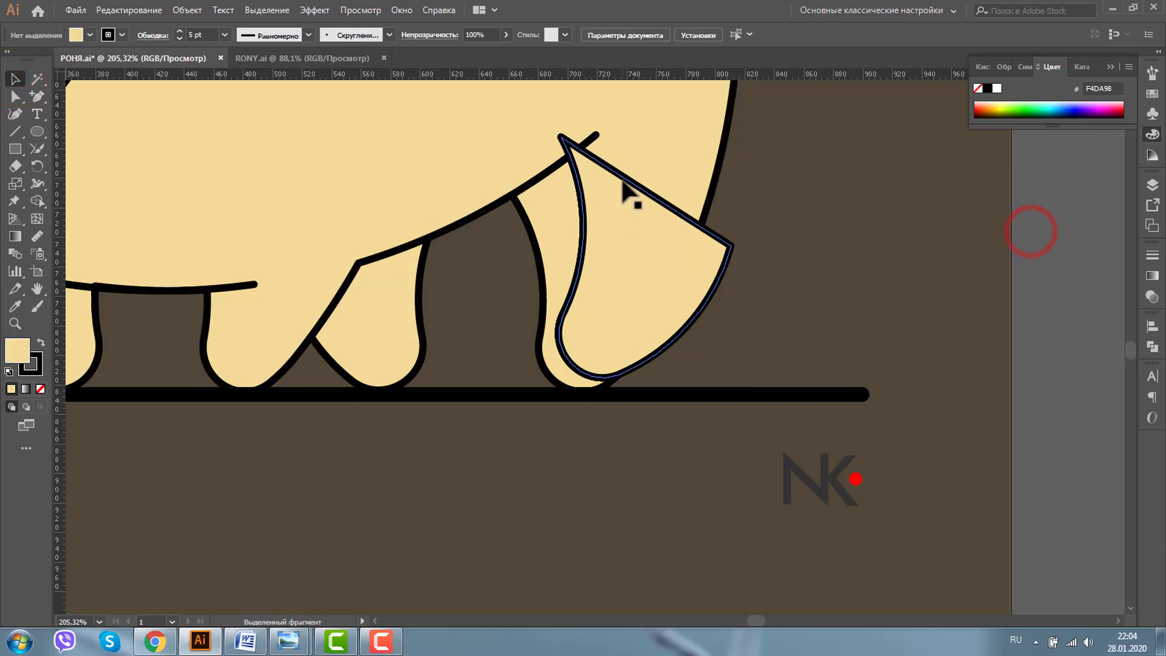
left_click_drag(629, 194, 824, 237)
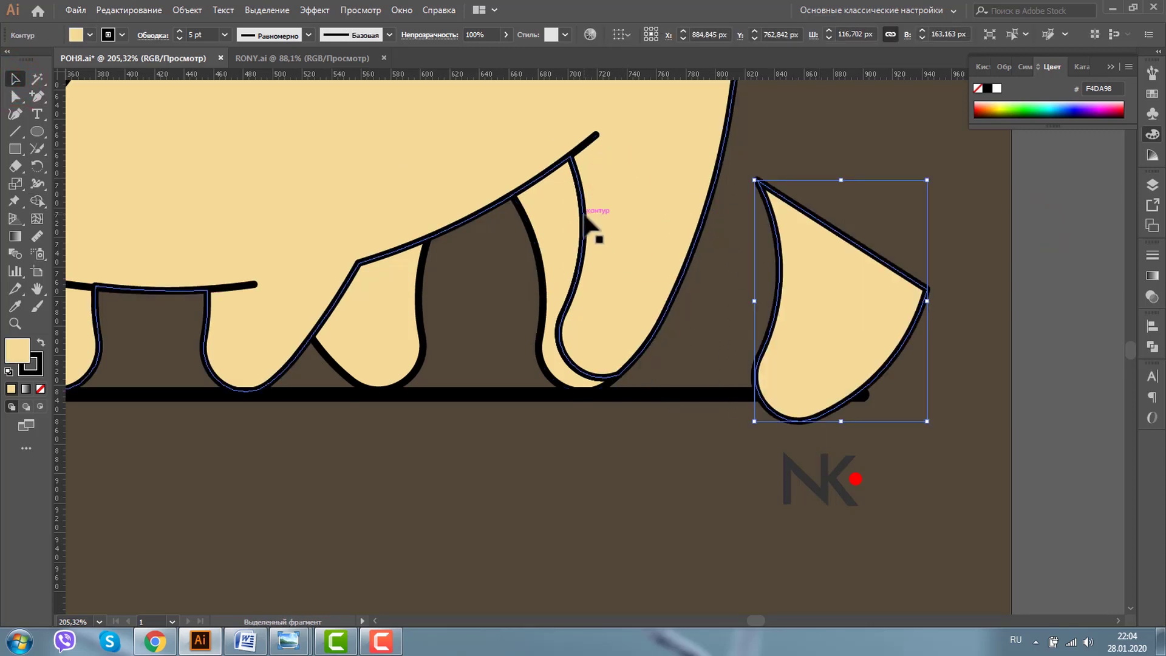
left_click_drag(528, 220, 359, 404)
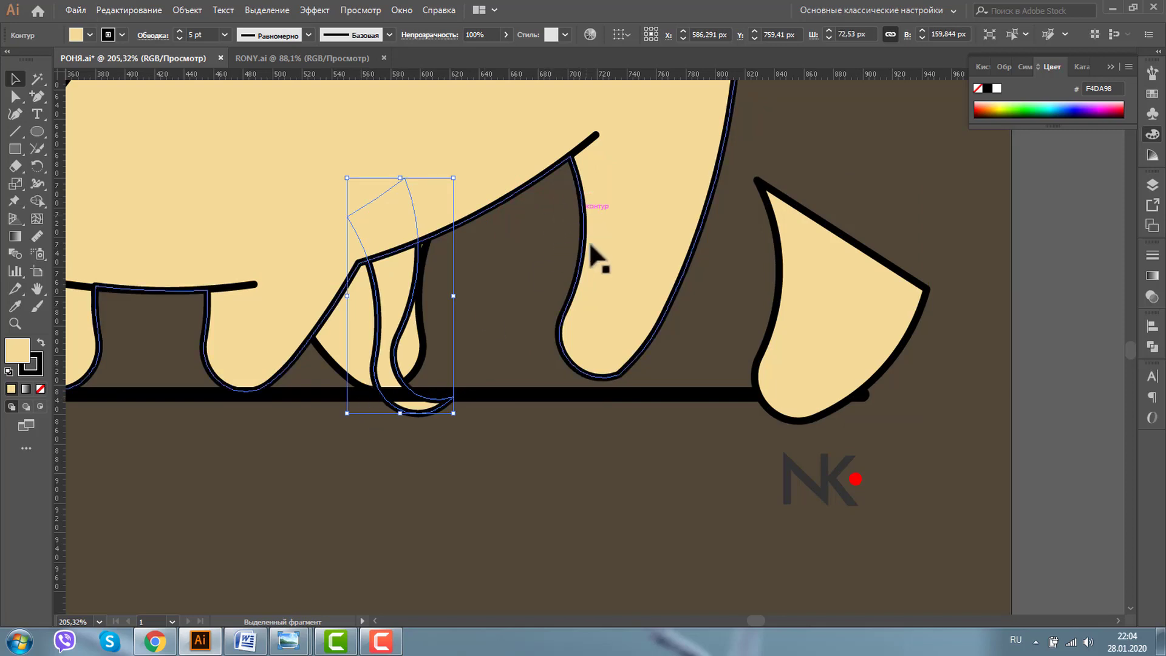
key("ctrl+z")
key("ctrl+z")
key("ctrl+z")
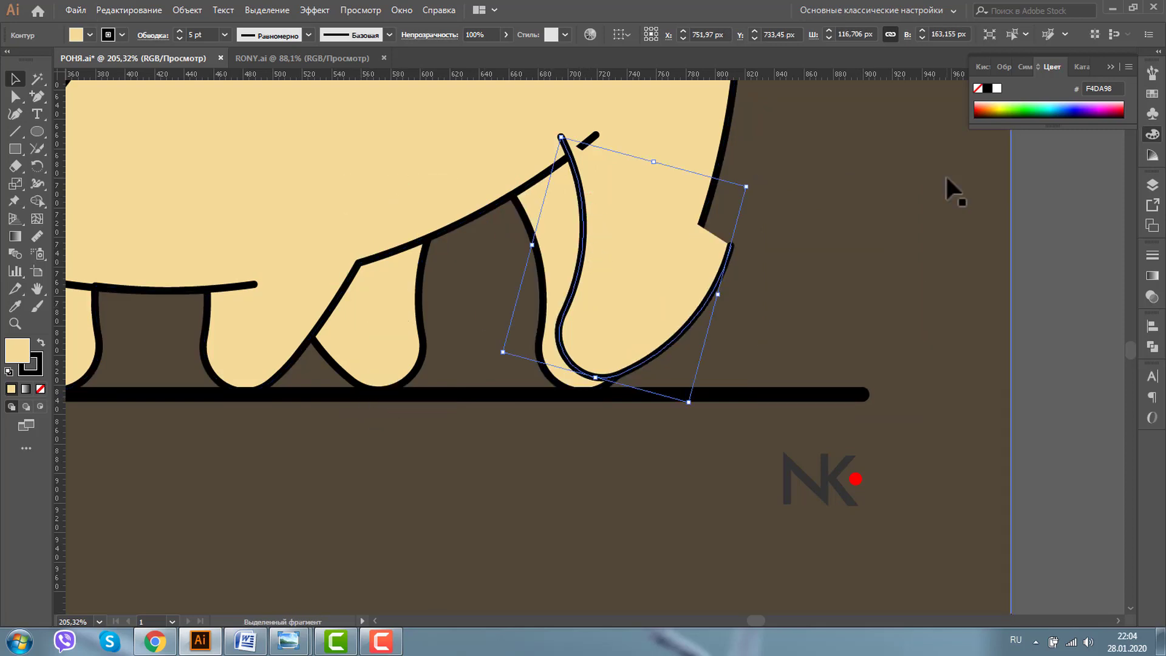
Merge the far back leg into the body outline with the Shape Builder, then view at 100%
left_click(730, 116)
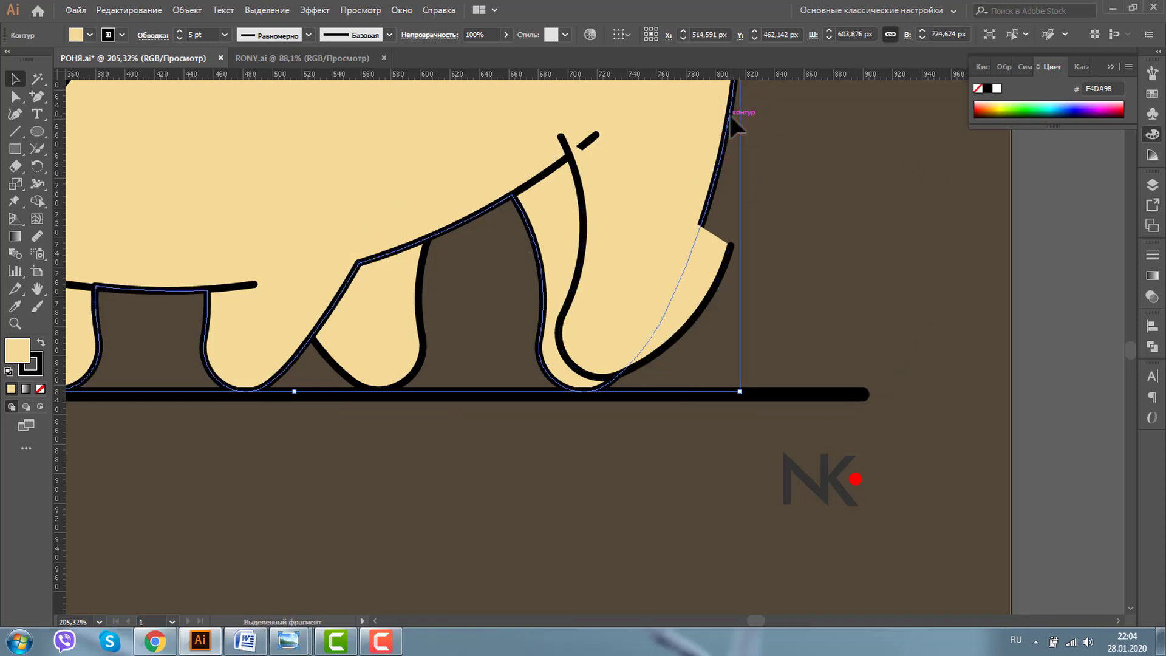
left_click(584, 201)
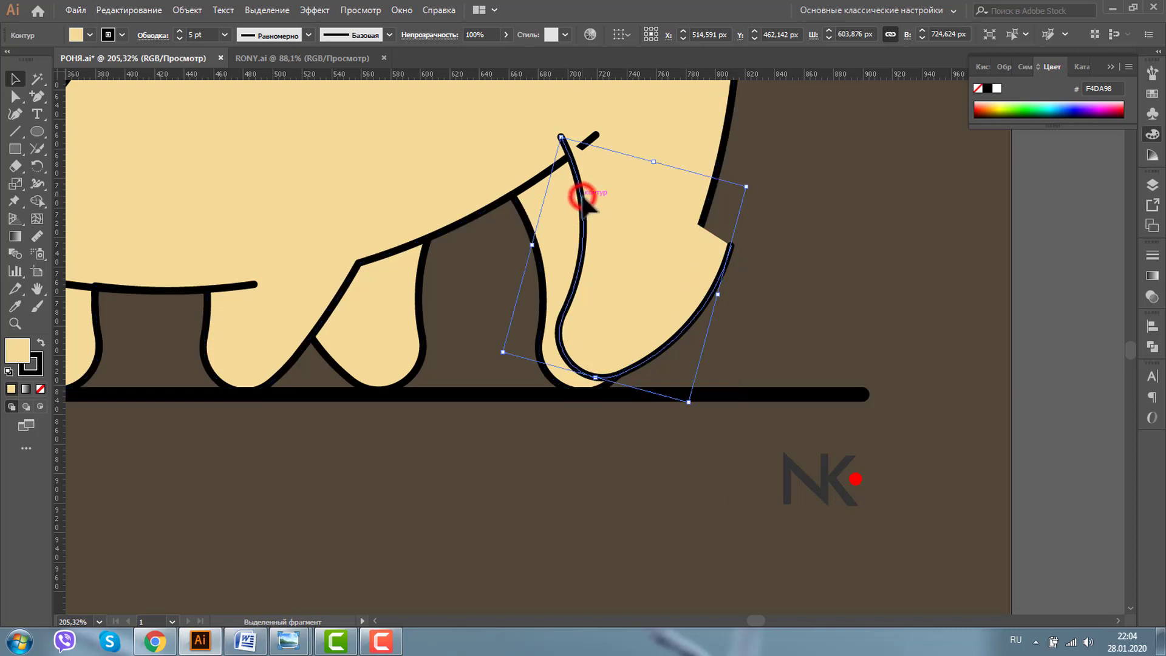
left_click(685, 243)
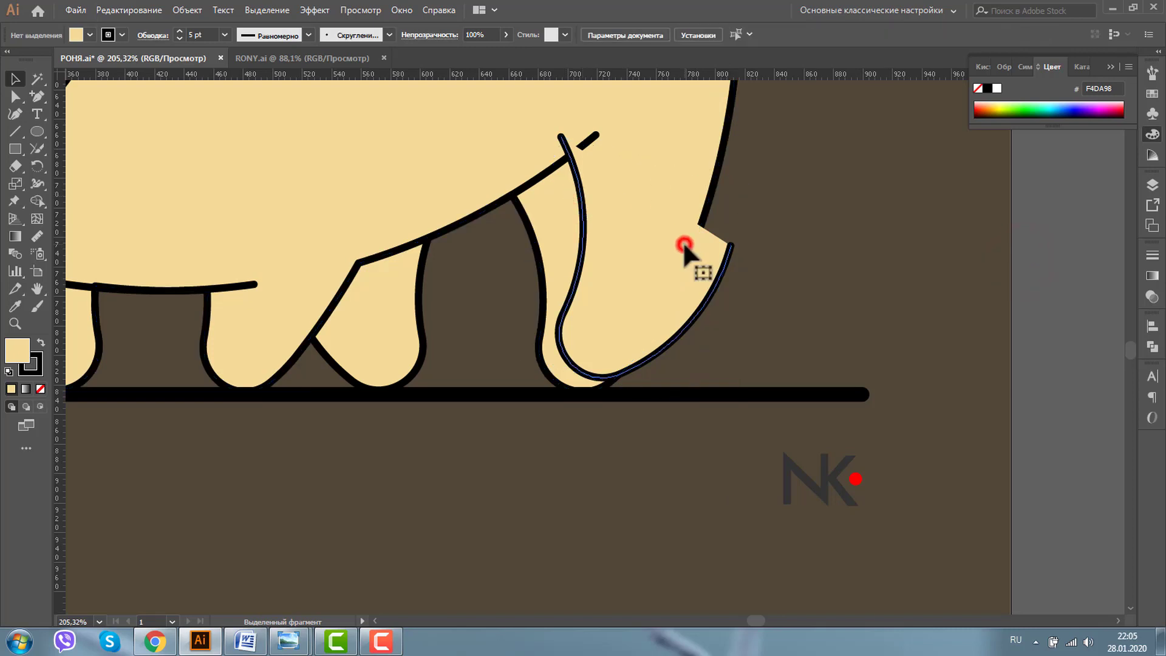
left_click(524, 214, "shift")
left_click(531, 181, "shift")
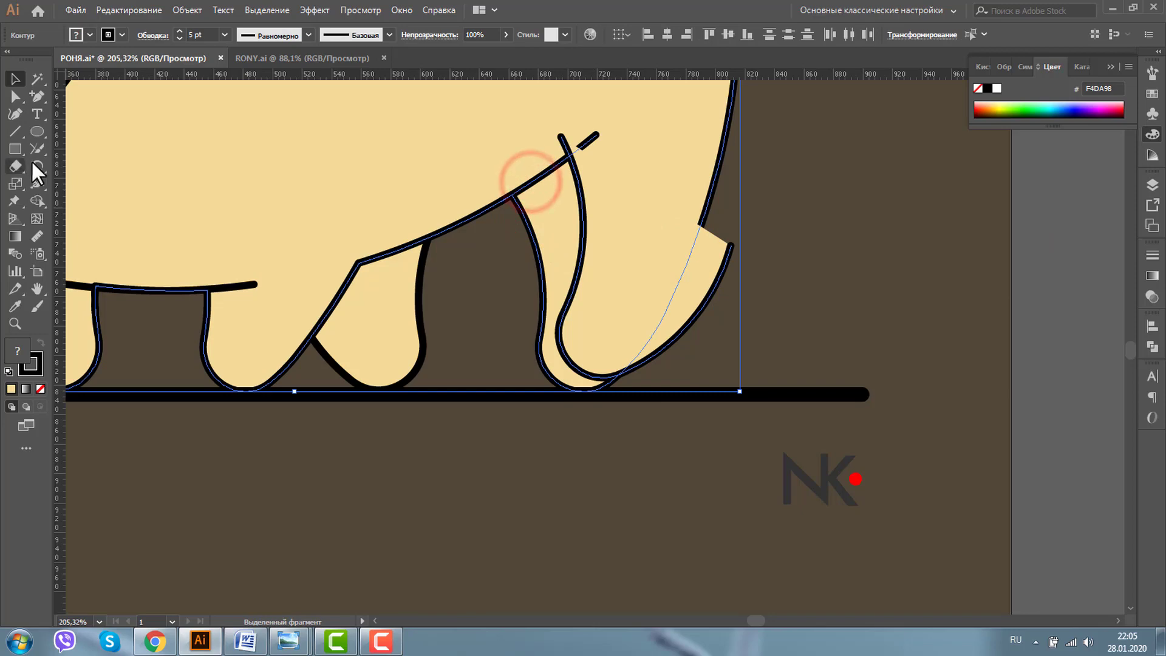
left_click(38, 200)
left_click(553, 223)
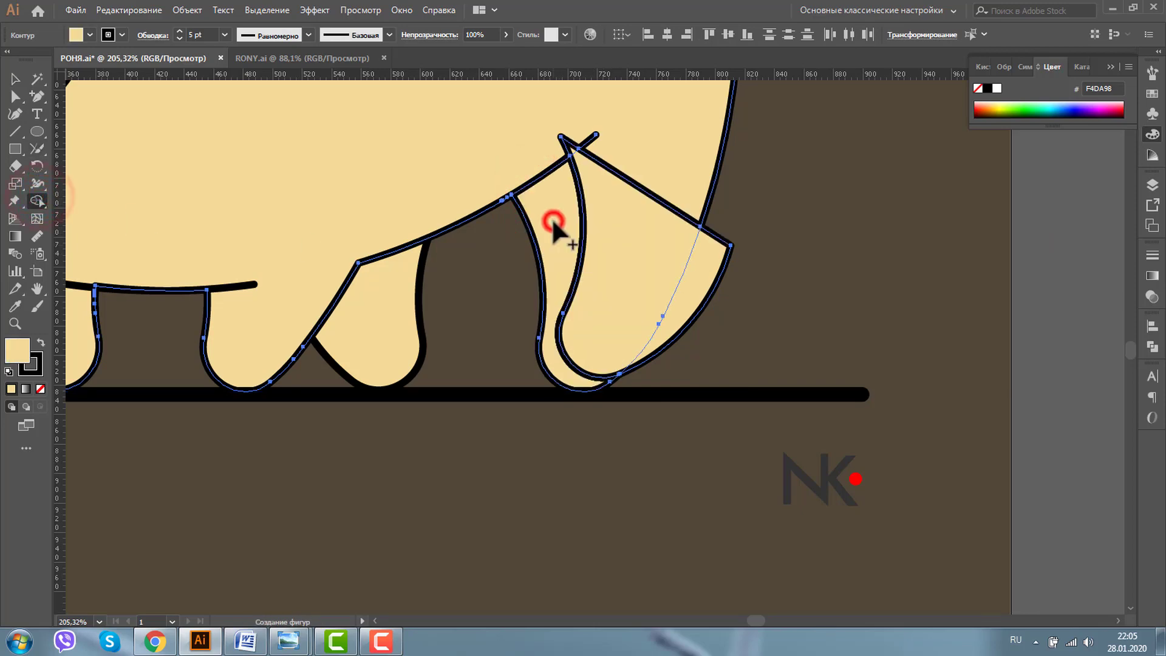
key("v")
key("ctrl+1")
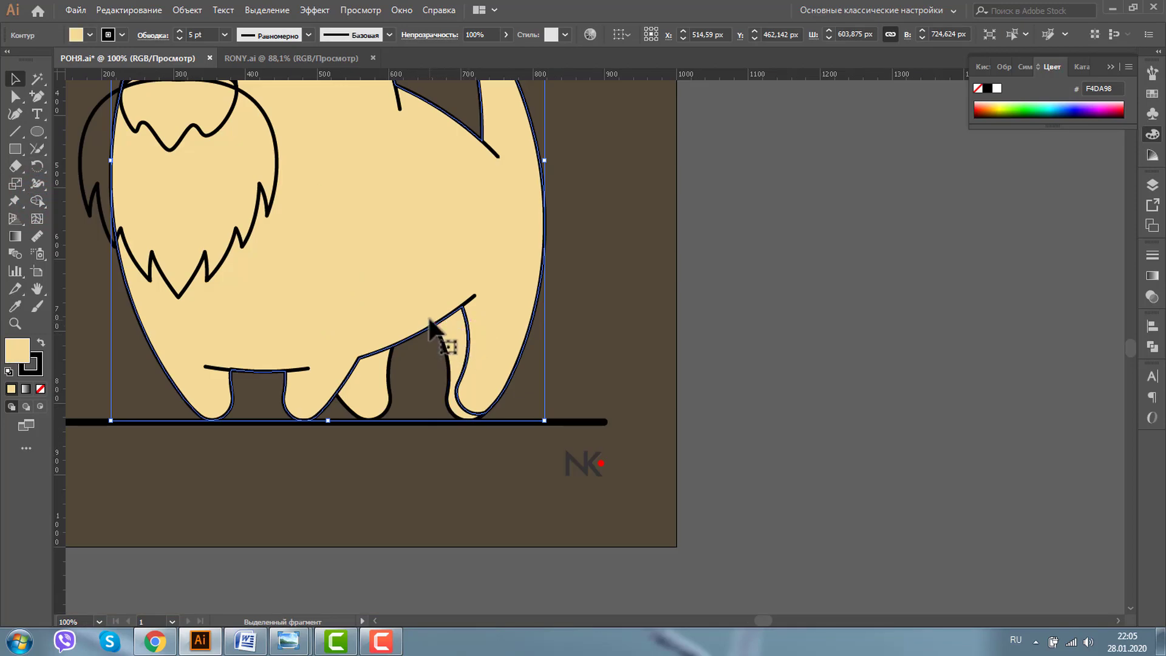
Send the cream body shape behind so the mane and leg outlines show on top
key("Delete")
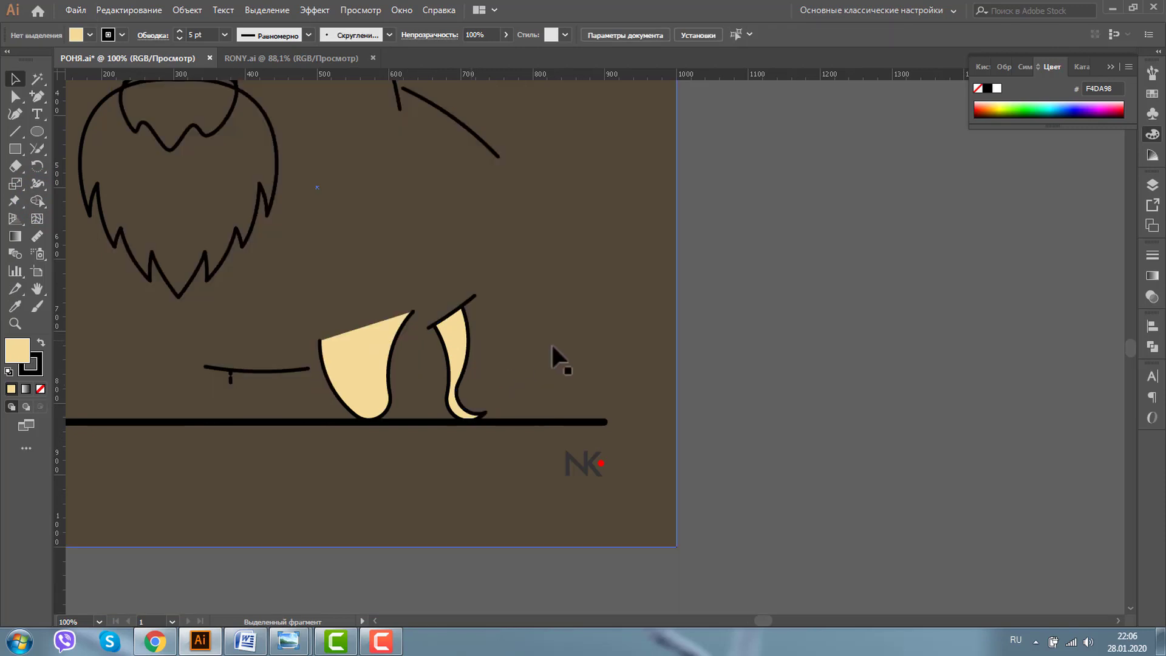
key("ctrl")
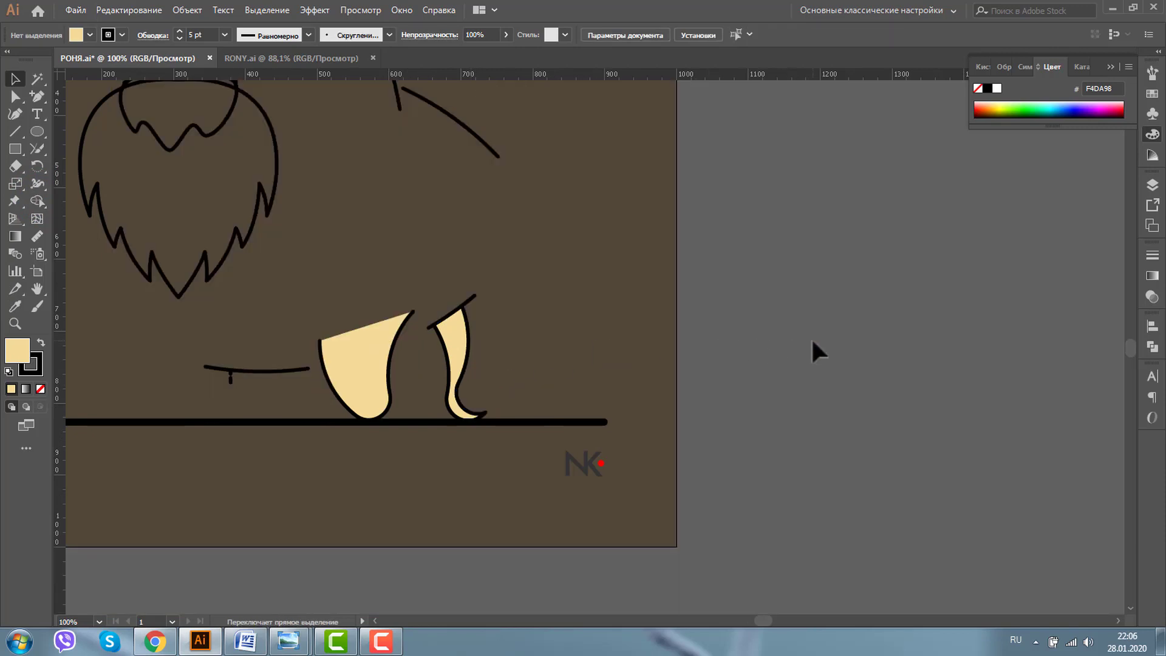
key("ctrl+z")
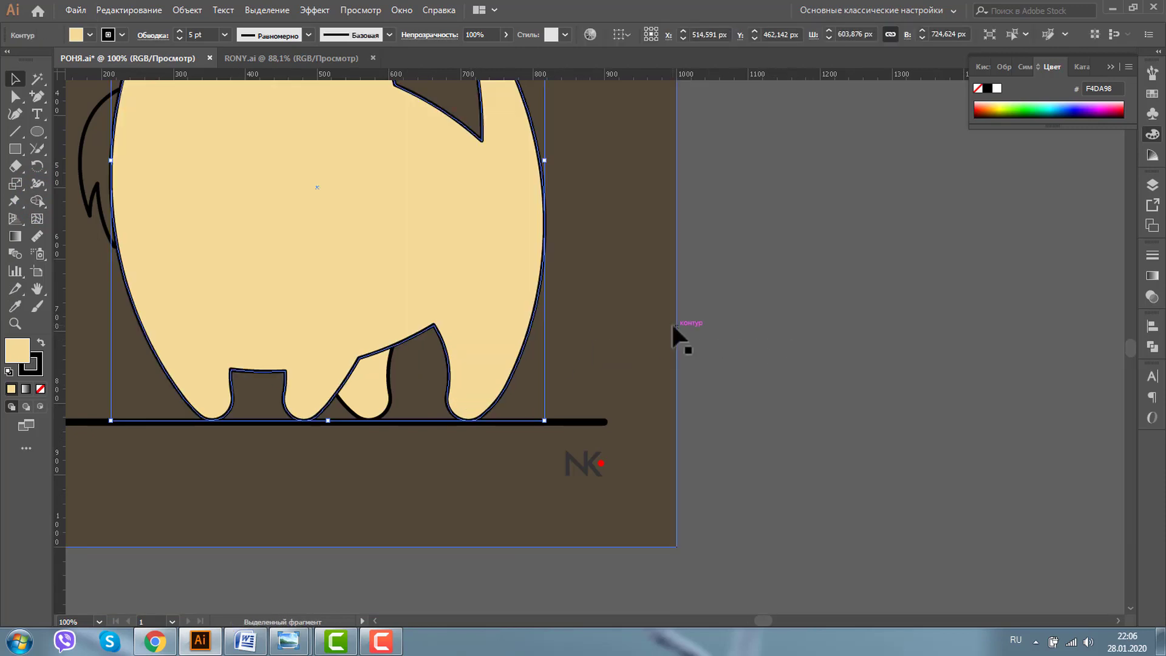
left_click(611, 284, "ctrl+shift")
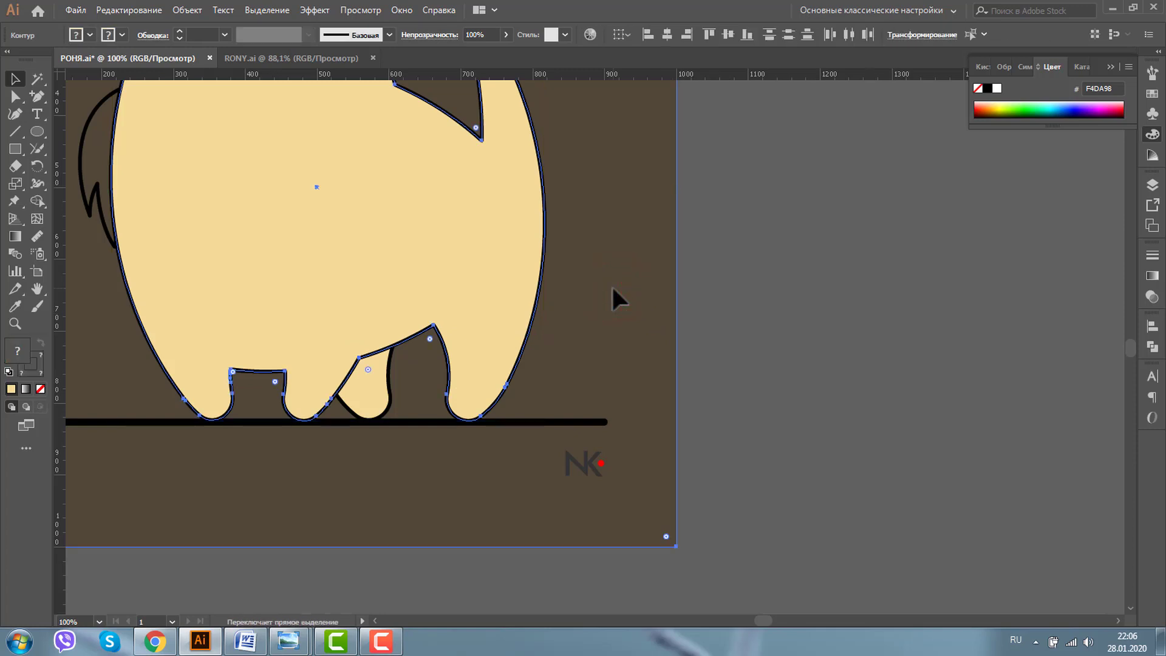
key("ctrl+shift+bracketleft")
Select the rear leg outline and bring its stroke colour forward for editing
left_click(804, 354)
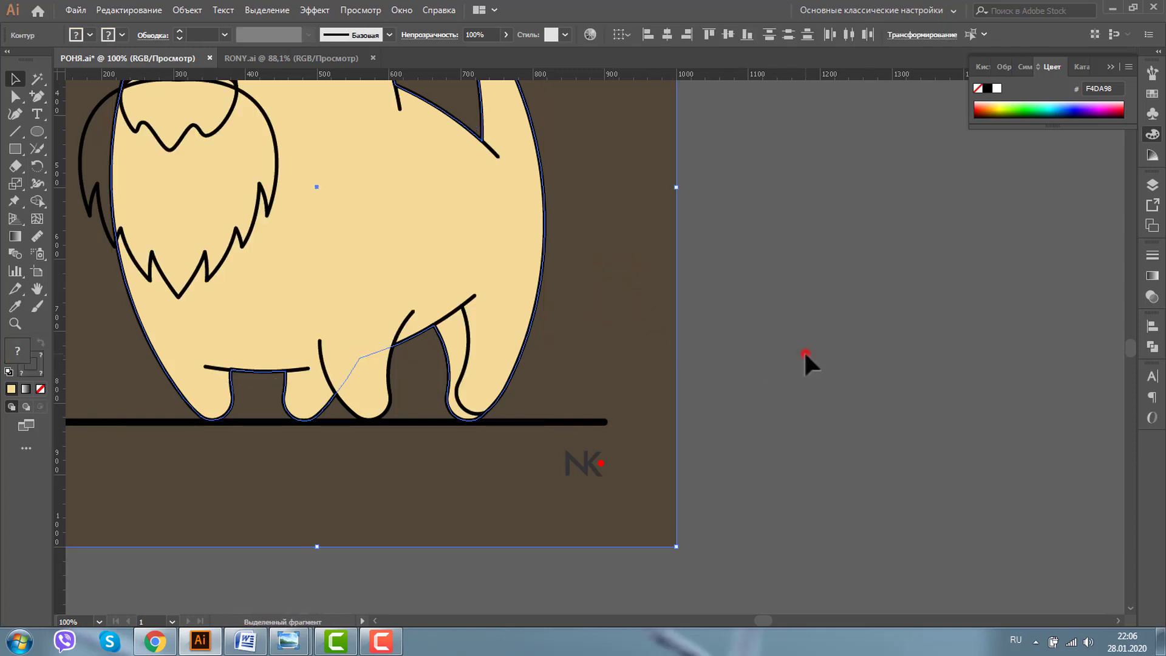
left_click(468, 326)
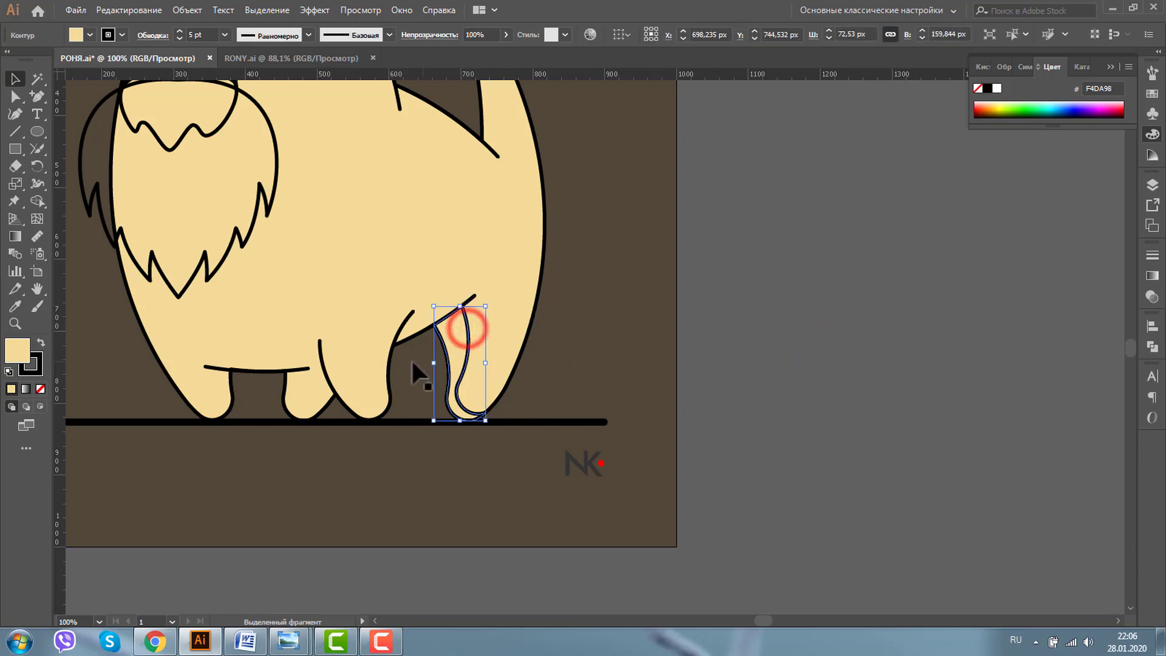
left_click(39, 373)
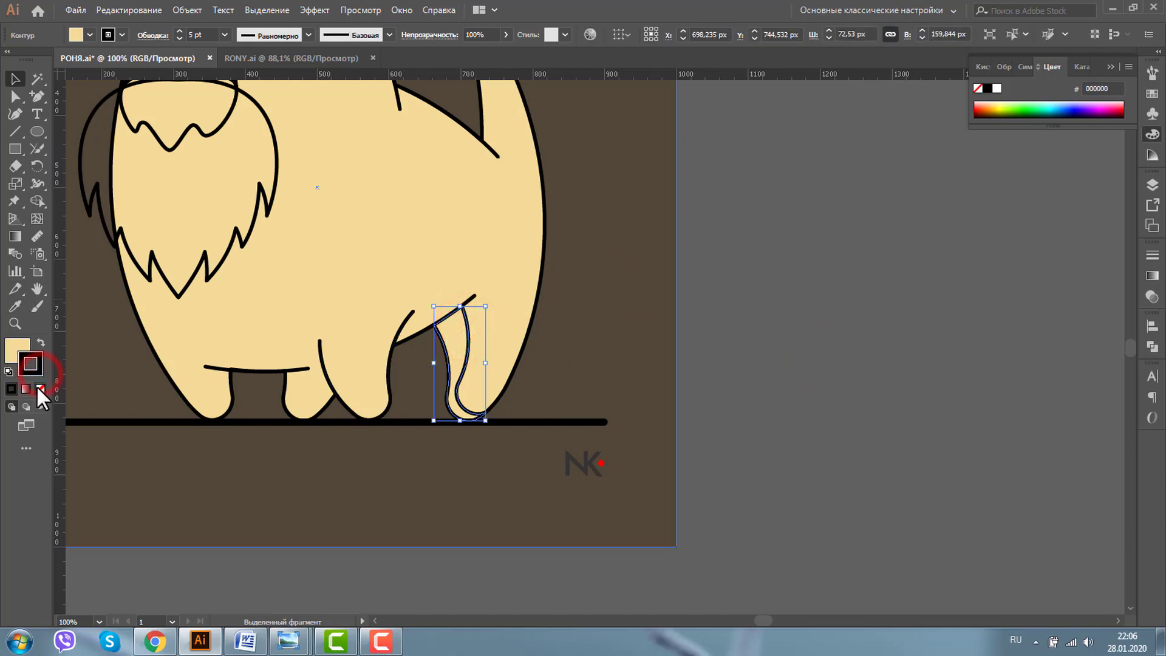
Remove the back leg's outline and give it a black fill
left_click(37, 388)
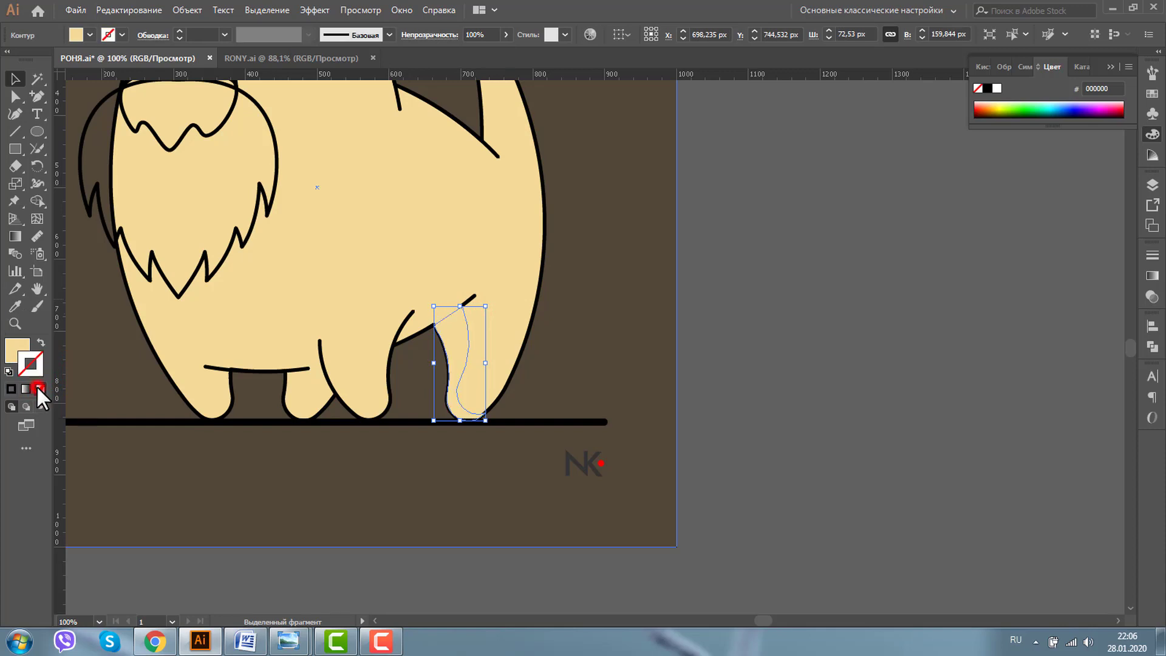
left_click(23, 346)
double_click(23, 346)
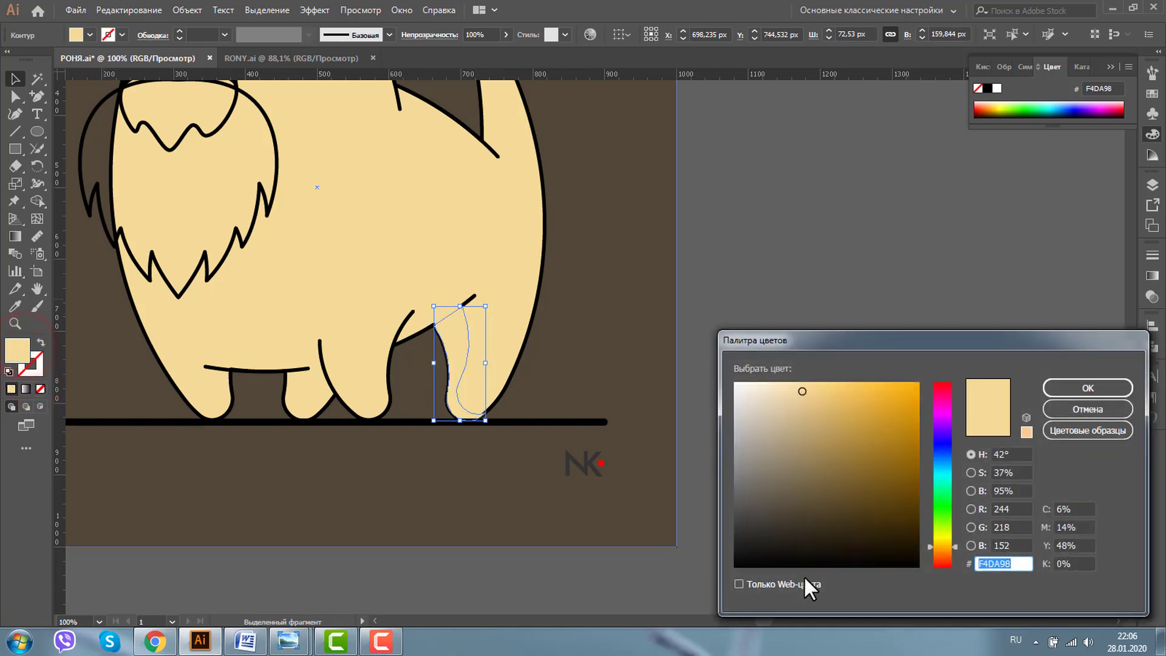
left_click_drag(801, 391, 917, 567)
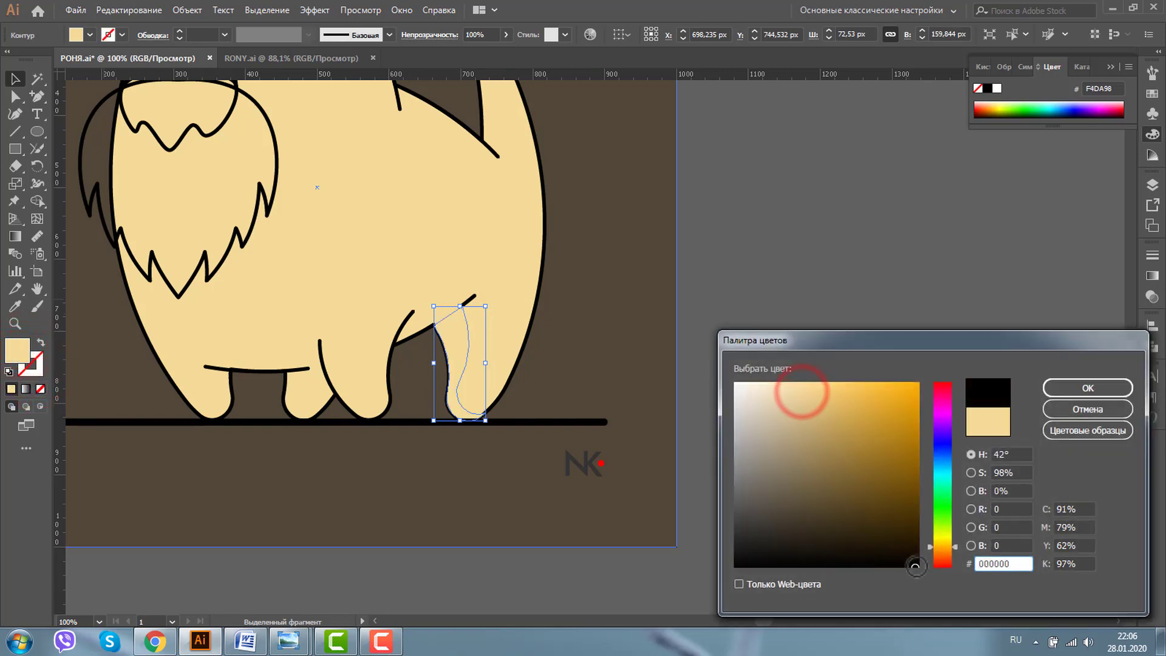
left_click(1078, 392)
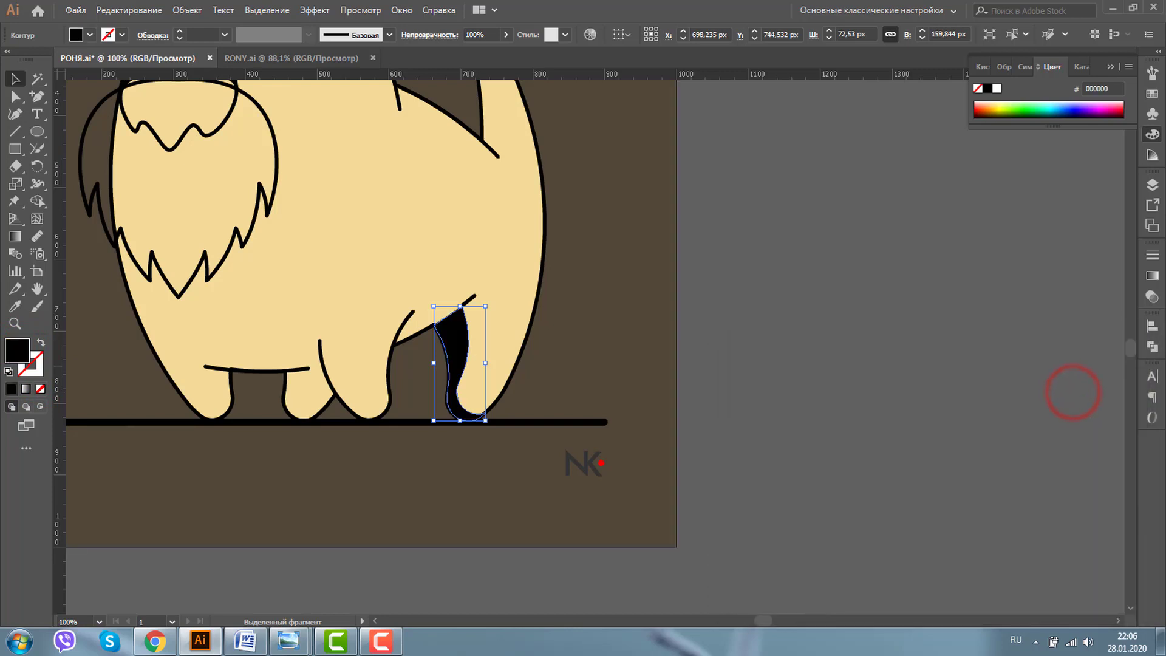
Set the leg's opacity to 16% and its blend mode to Перекрытие (Overlay)
left_click(1152, 296)
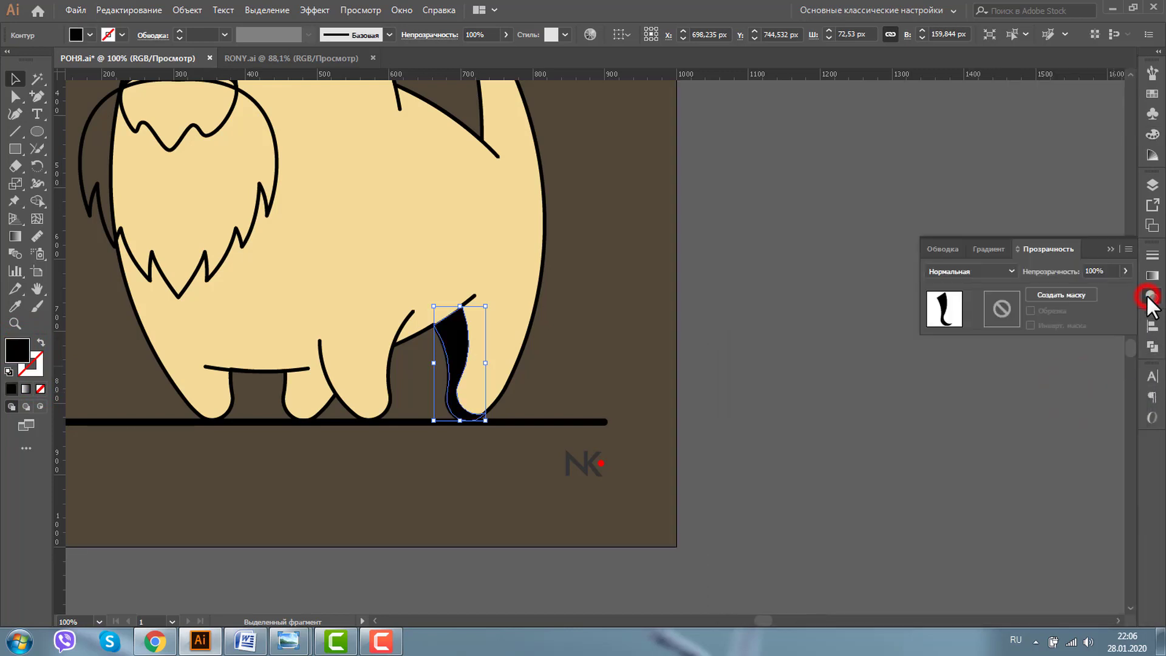
left_click(1121, 271)
left_click_drag(1122, 287, 1075, 288)
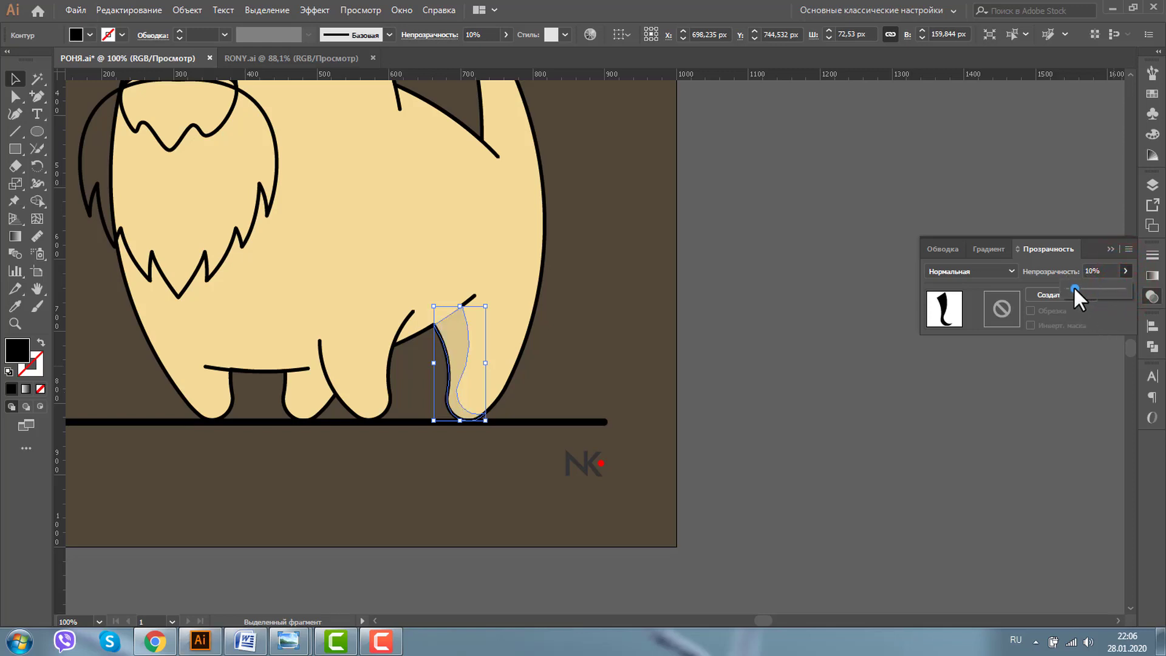
left_click(1077, 288)
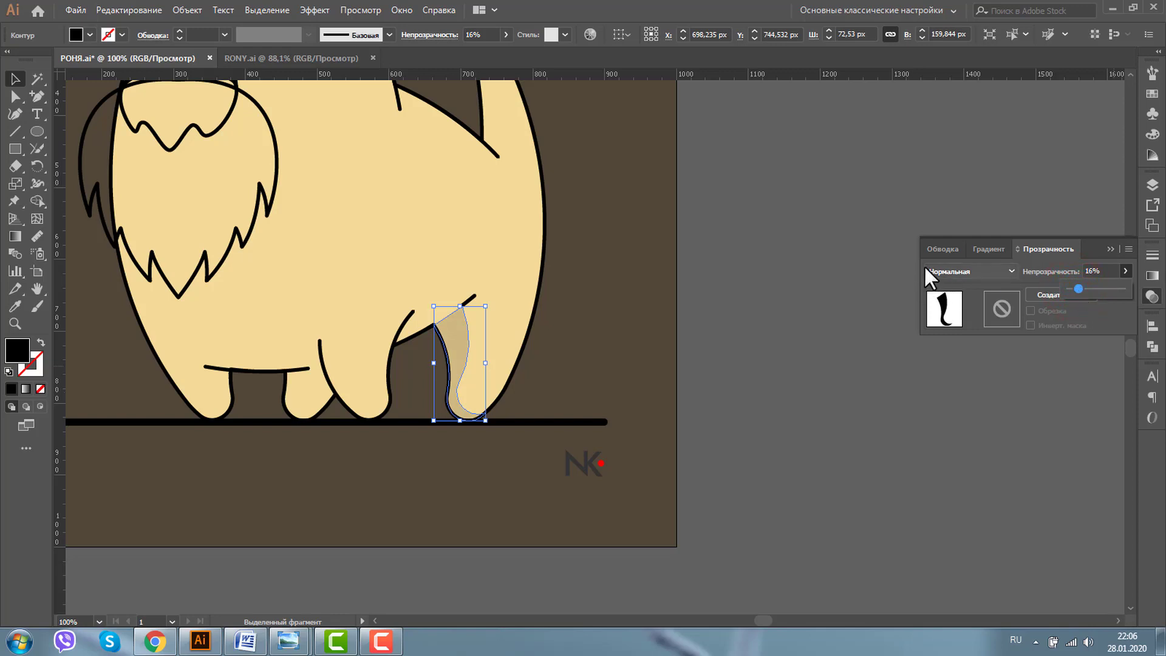
left_click(1012, 271)
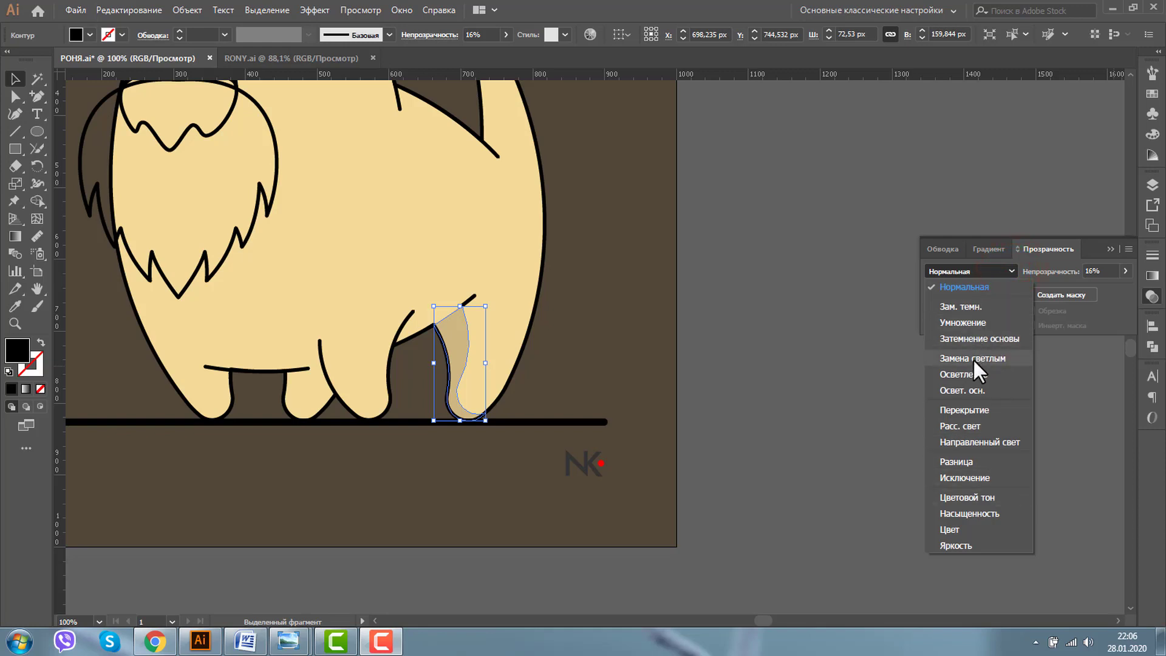
left_click(970, 320)
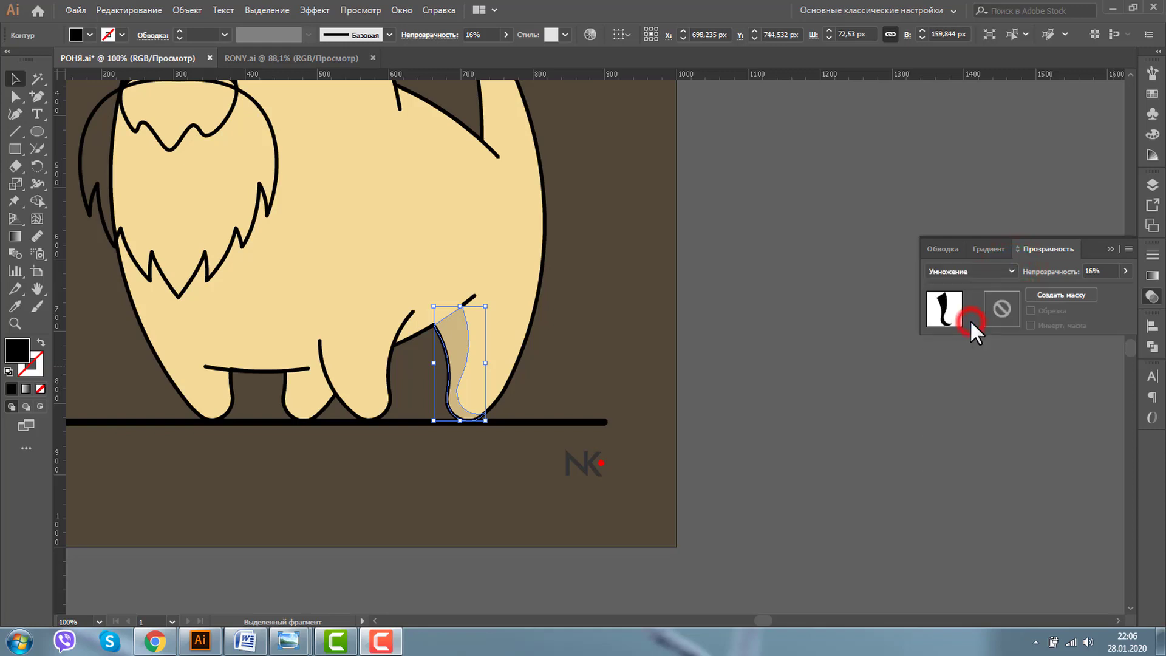
left_click(1012, 271)
left_click(969, 368)
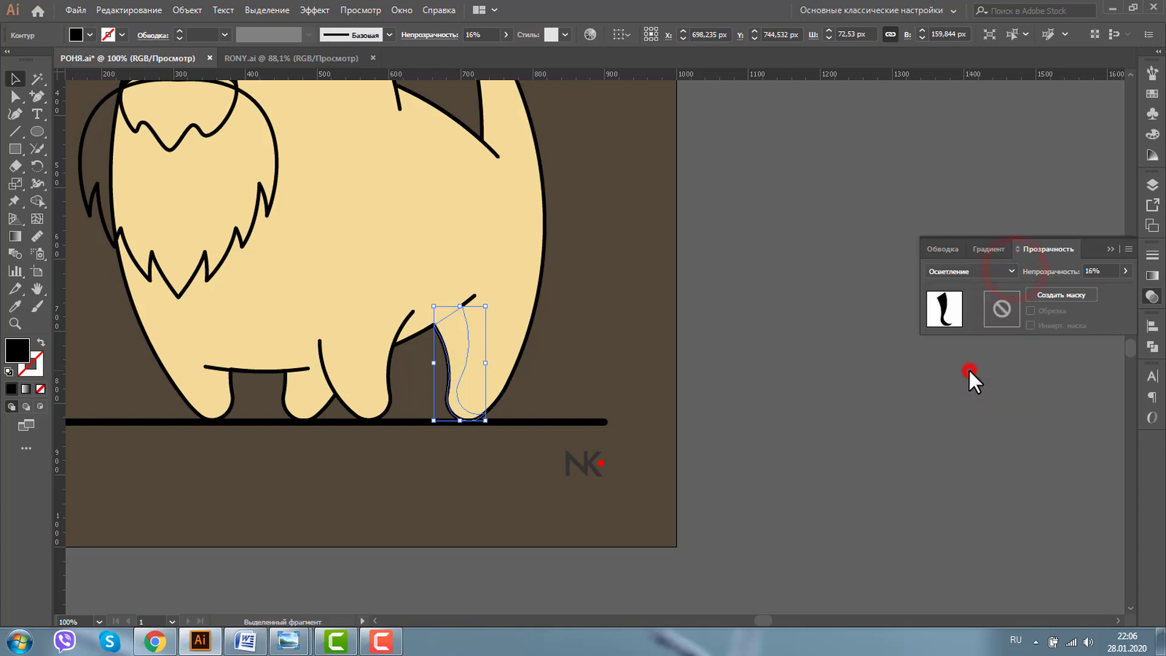
left_click(1012, 271)
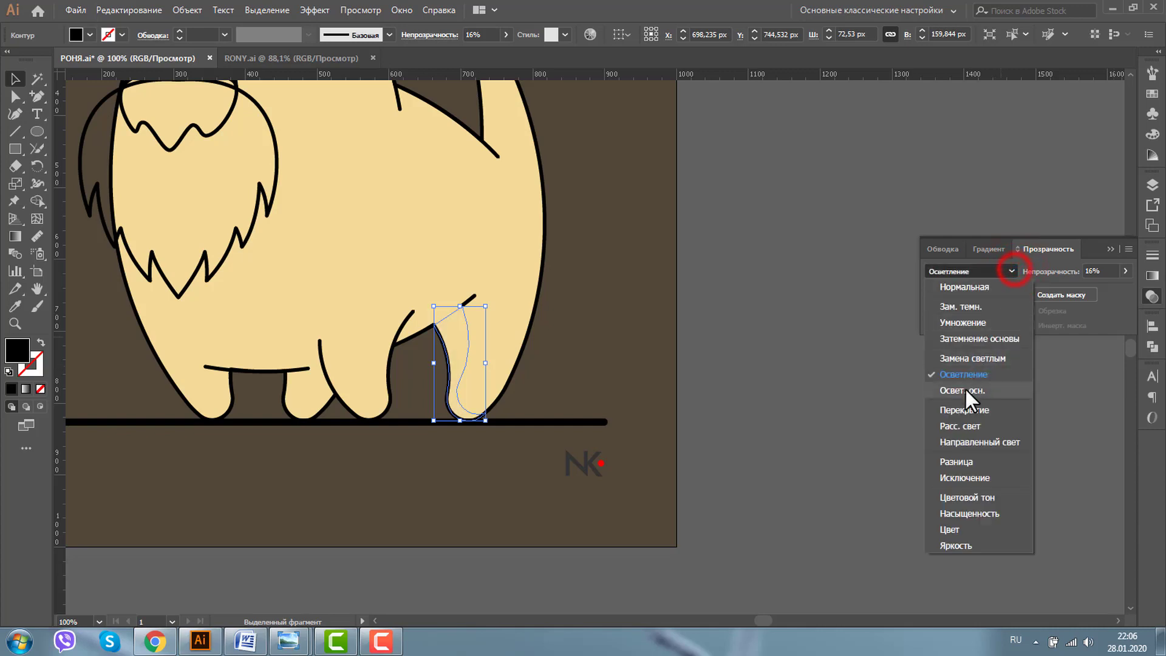
left_click(966, 411)
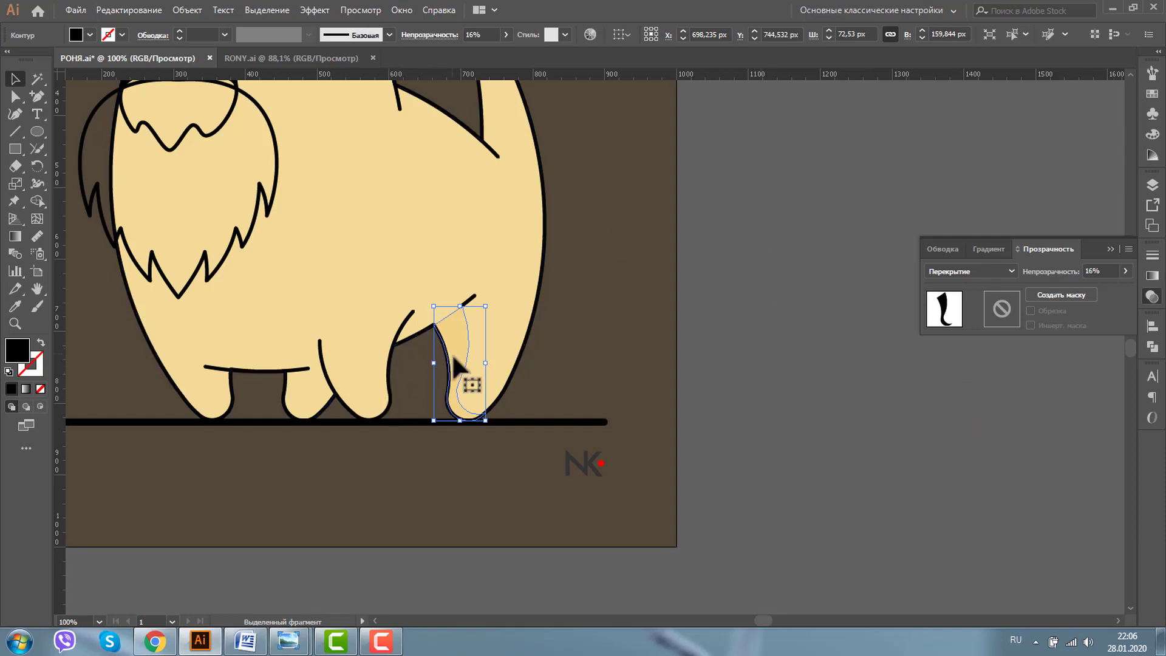
left_click(750, 336)
Zoom out to view the whole terrier beside the pencil sketch, with nothing selected
left_click(468, 300)
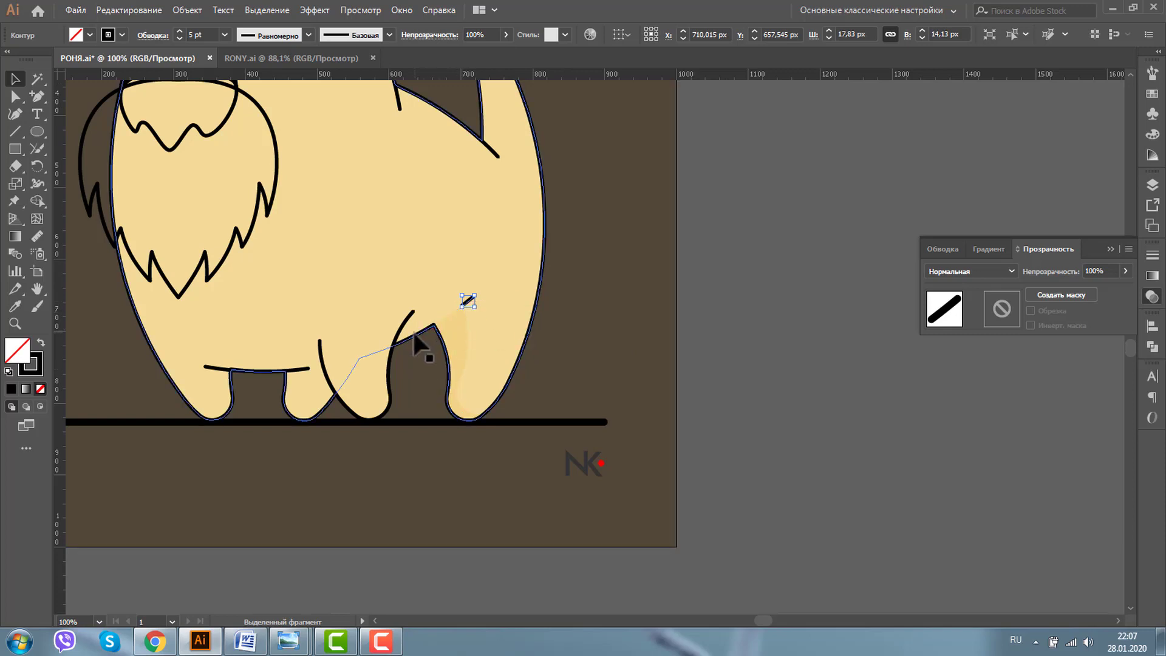
key("z")
left_click(477, 276, "alt")
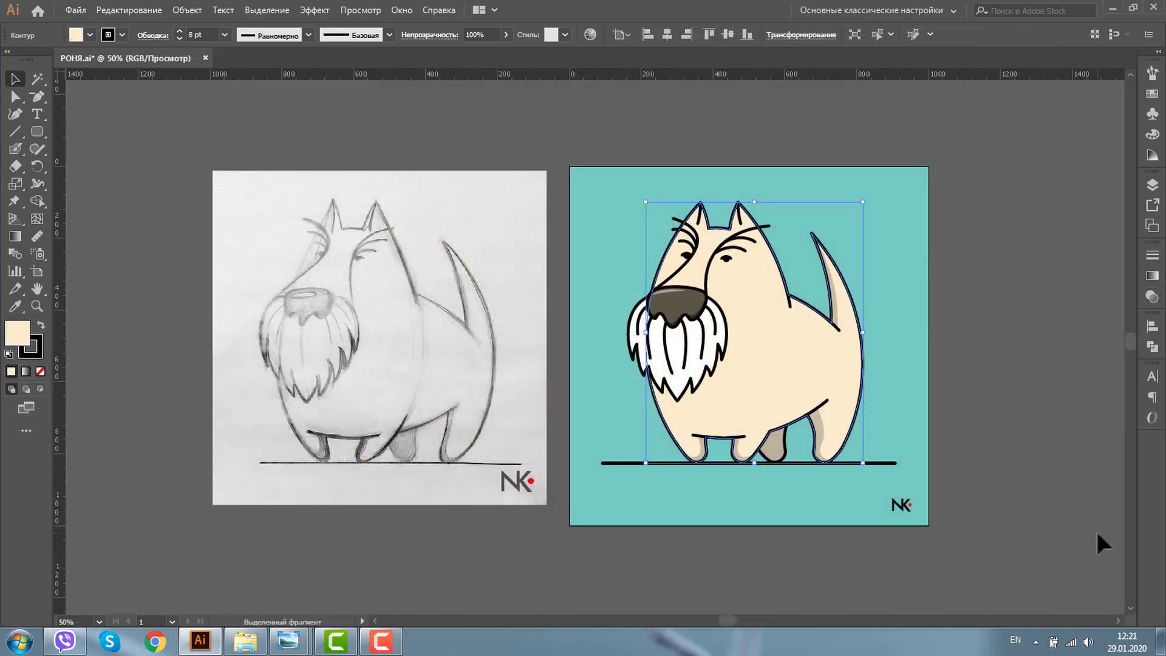
left_click(1051, 453)
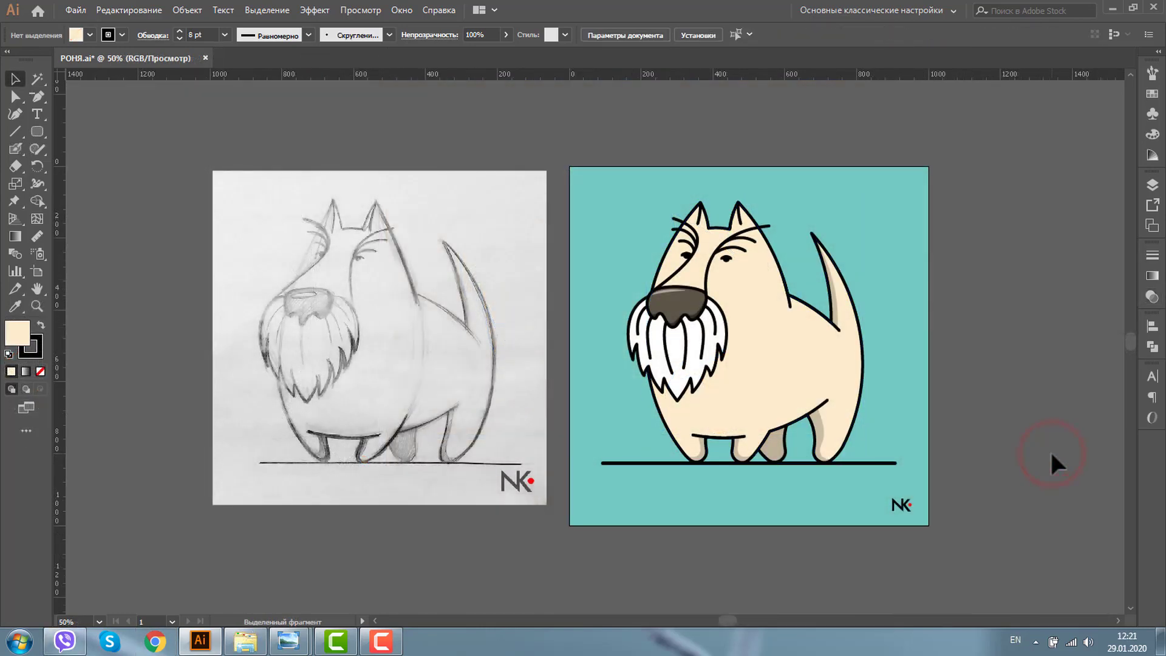